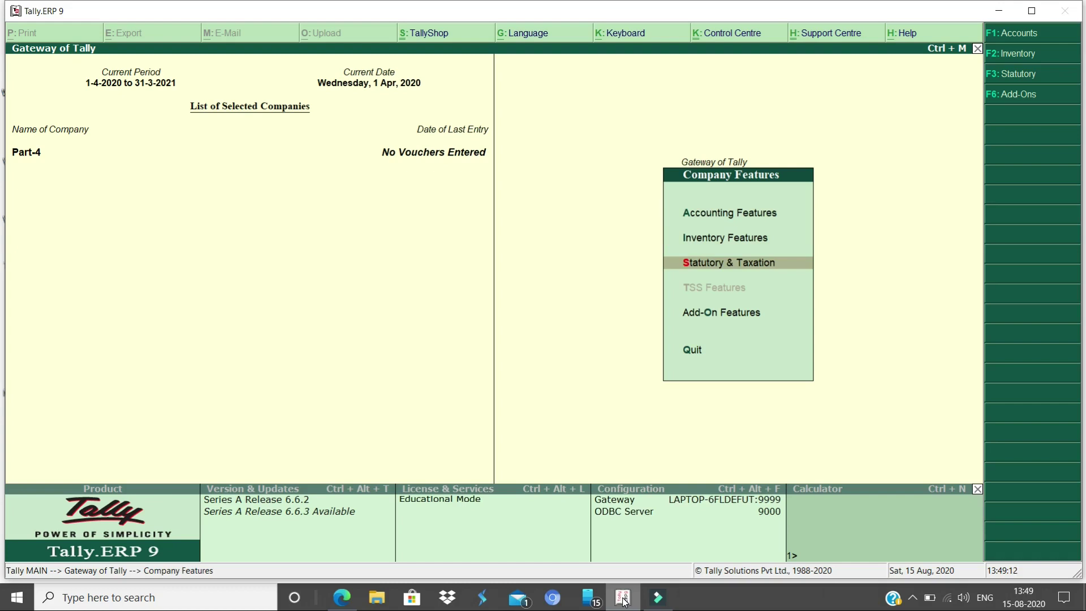
Set Enable TDS to Yes for Part-4 and open its TDS deductor details
key(Return)
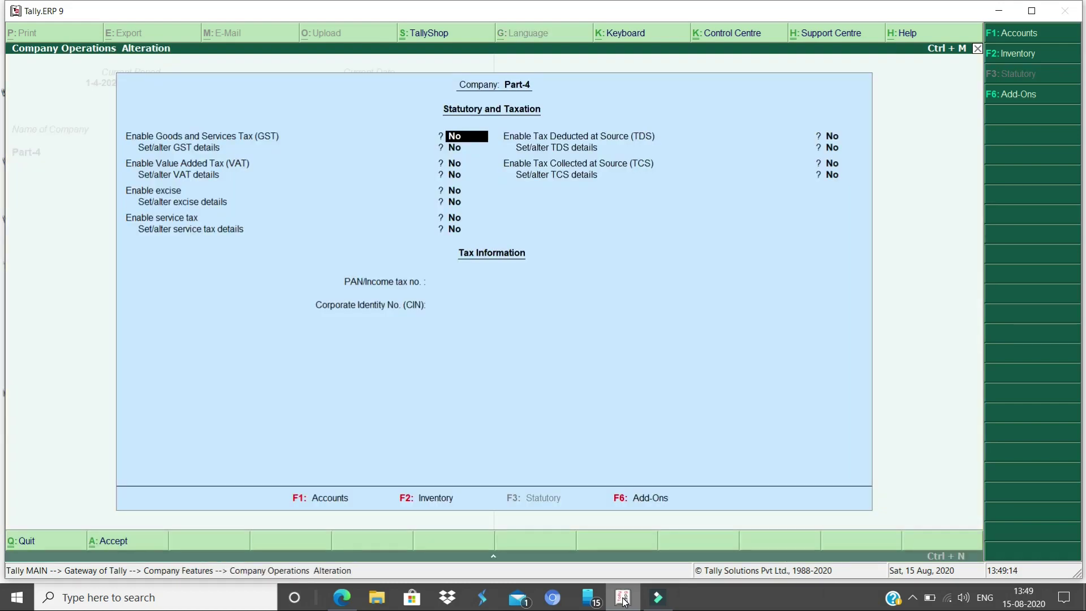
key(Return)
key(Return)
key(Return)
key(Return)
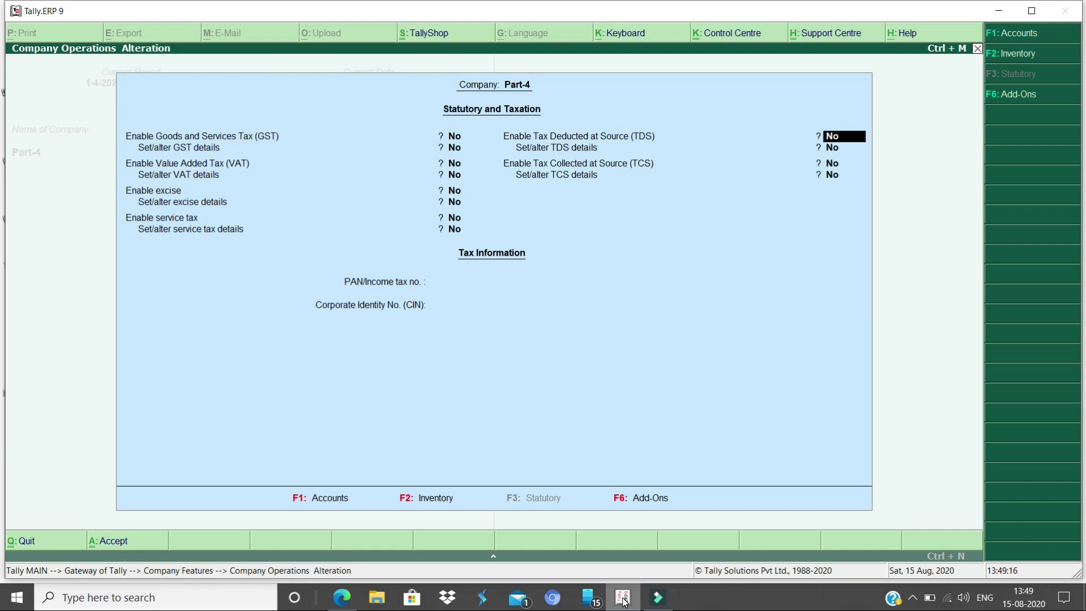
text(y)
key(Return)
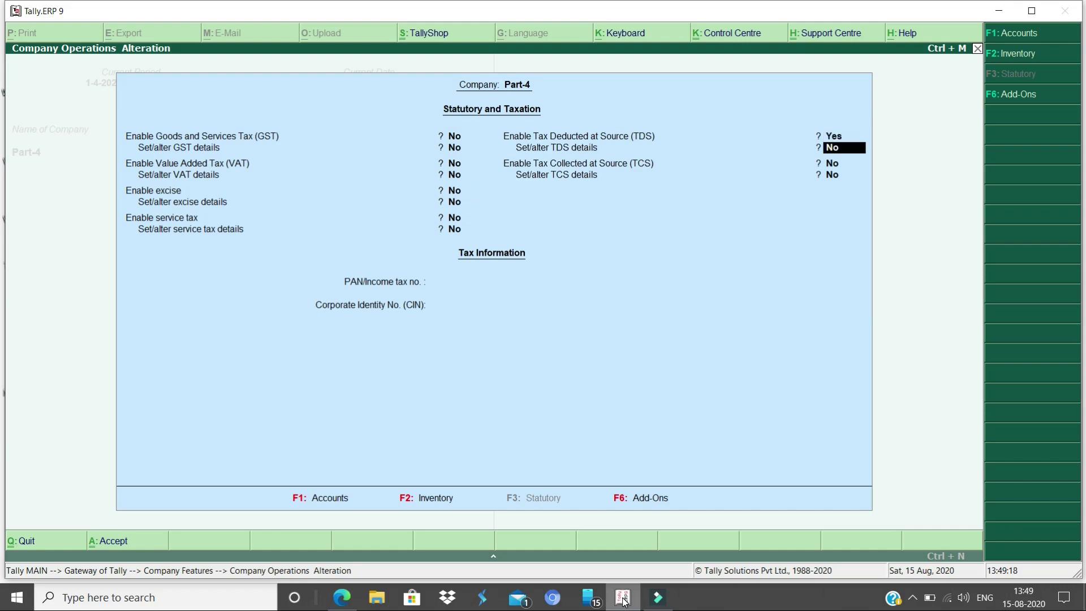
text(y)
key(Return)
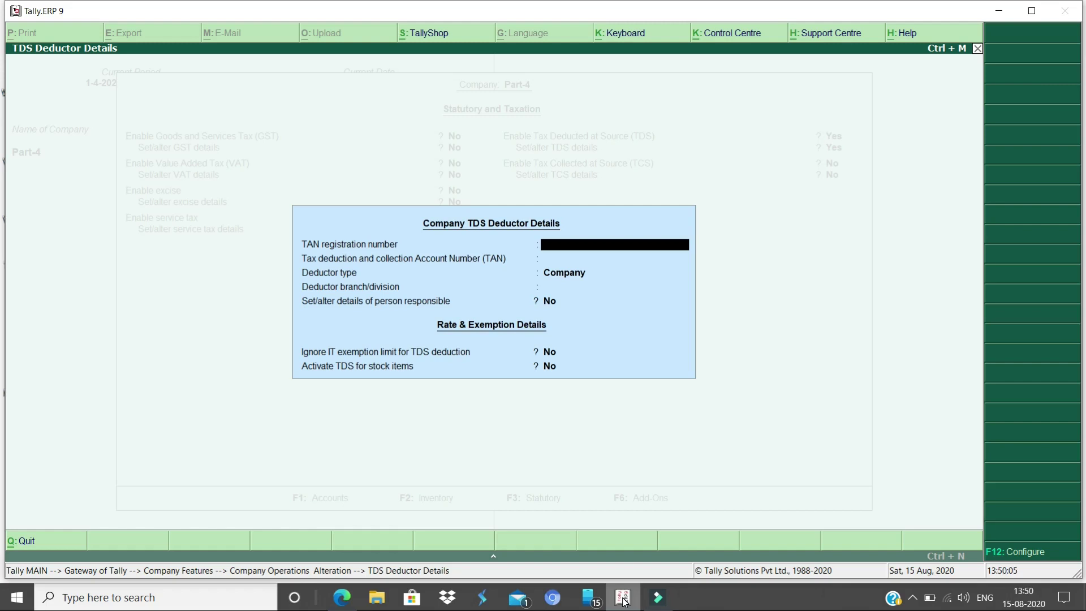
Enter the TAN registration number, choose deductor type Individual/HUF, and answer No for person responsible
text(ABCD12345D)
key(Return)
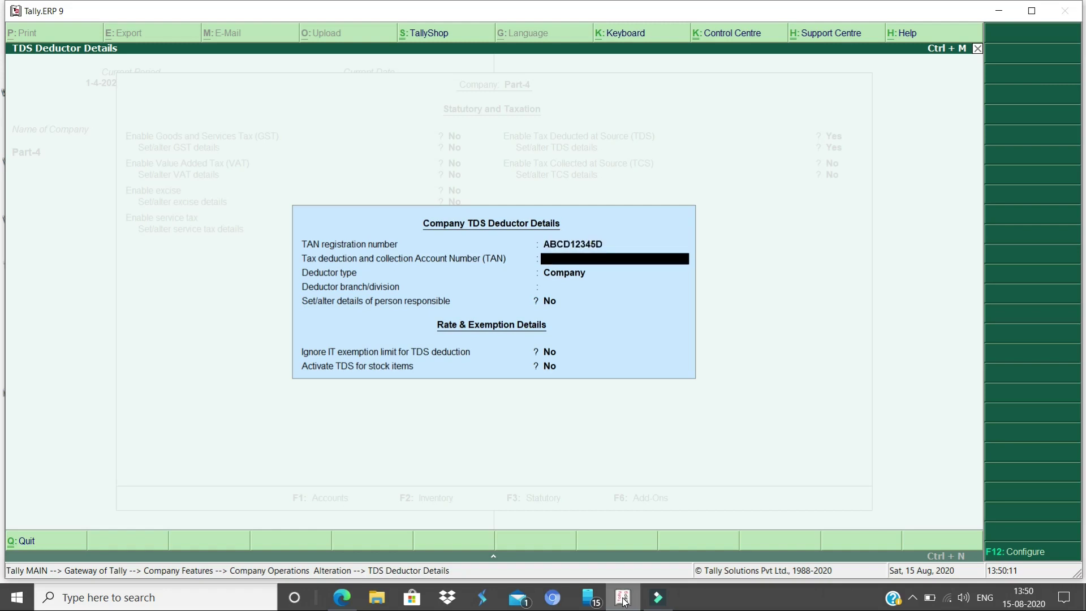
key(Return)
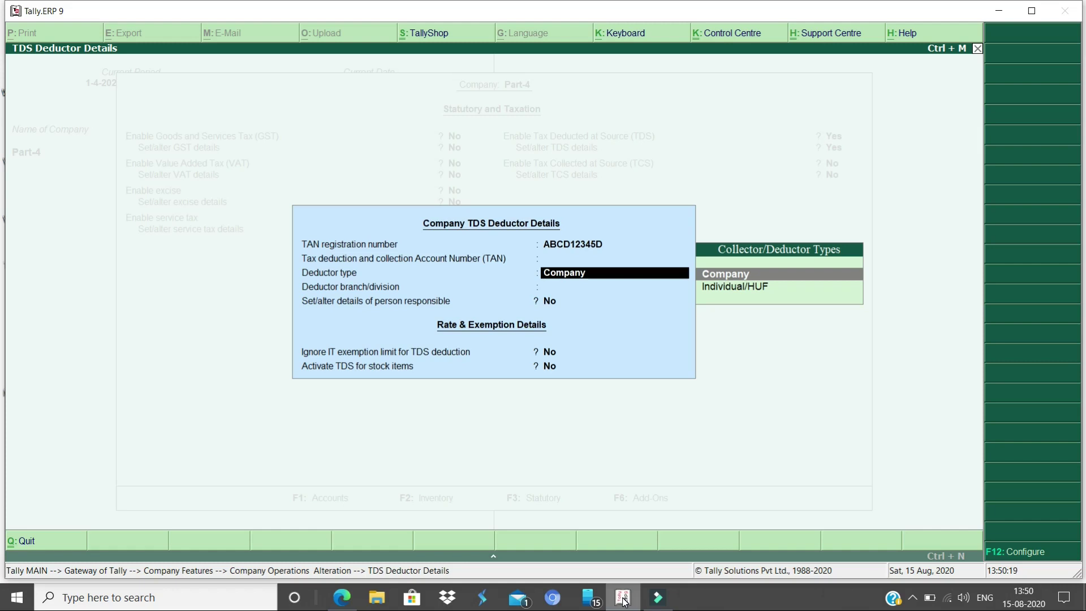
key(Down)
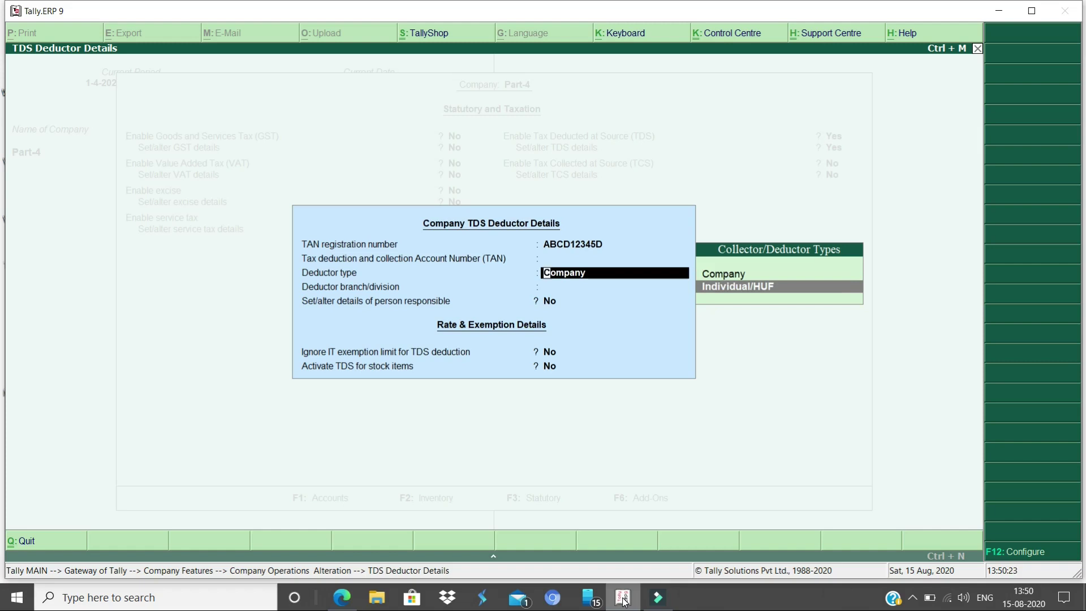
key(Return)
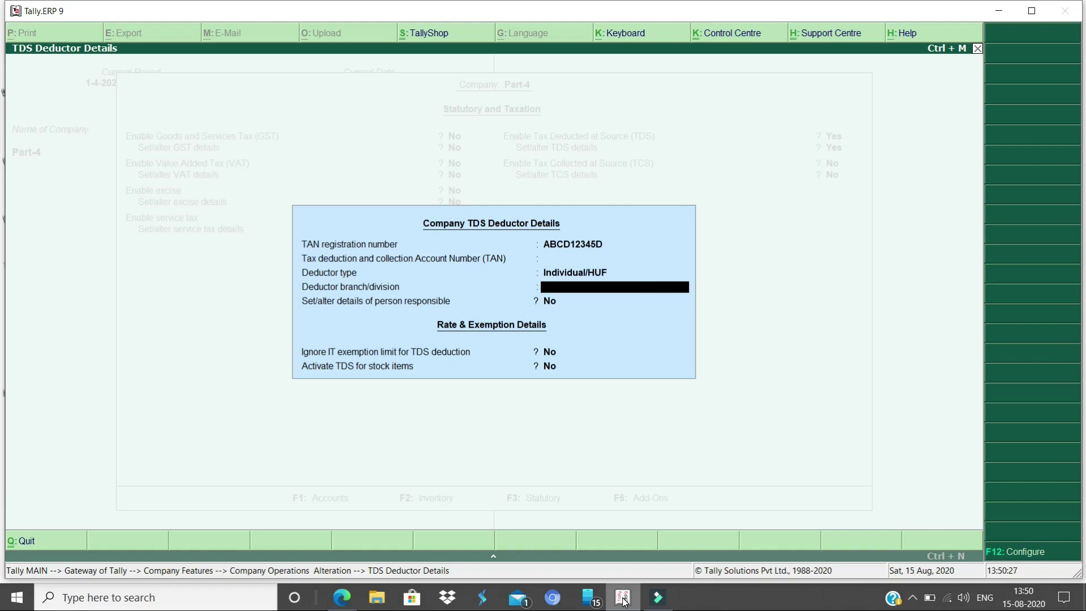
key(Return)
text(n)
key(Return)
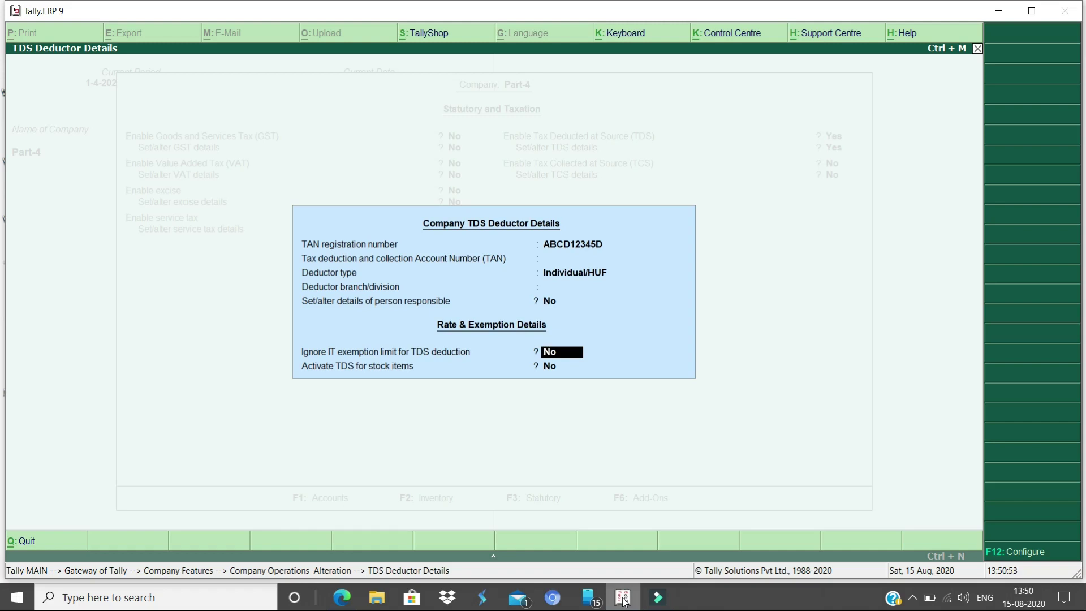
key(Return)
key(Return)
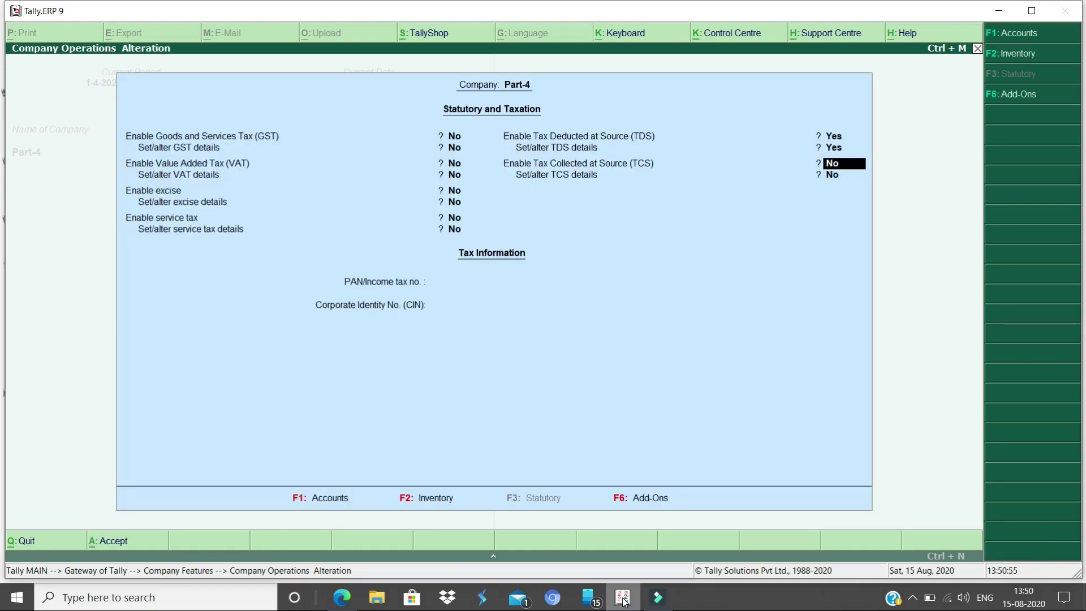
Save the TDS statutory settings and leave Company Features
key(Return)
key(Return)
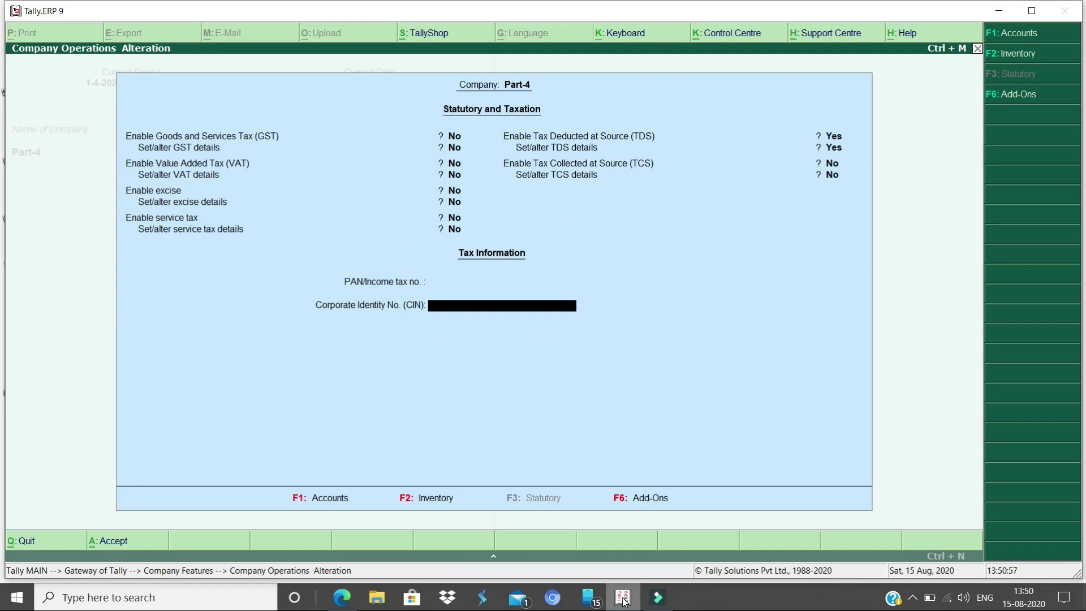
key(Return)
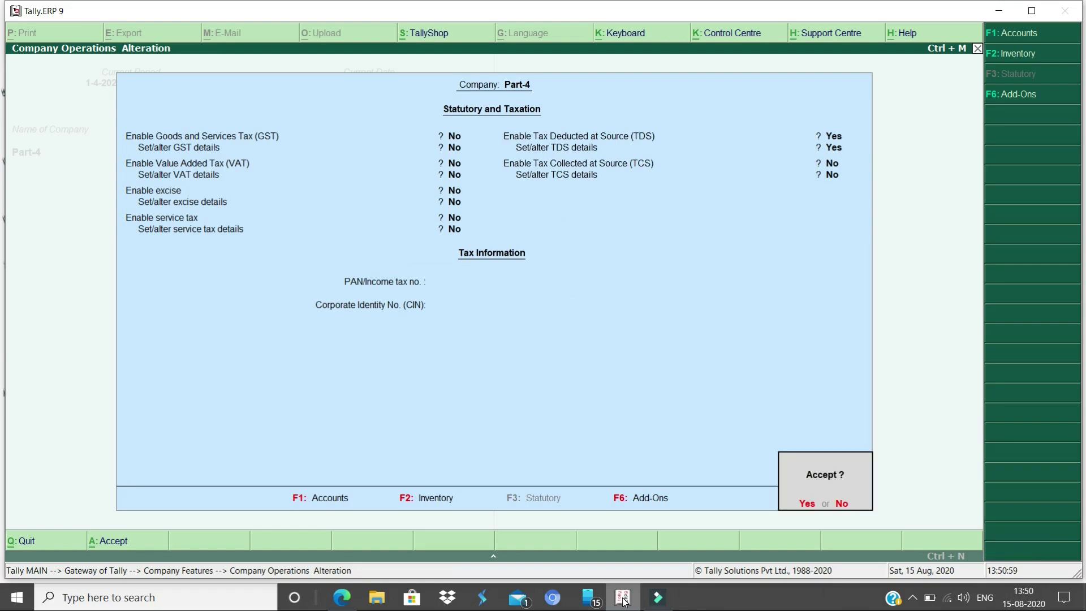
key(Return)
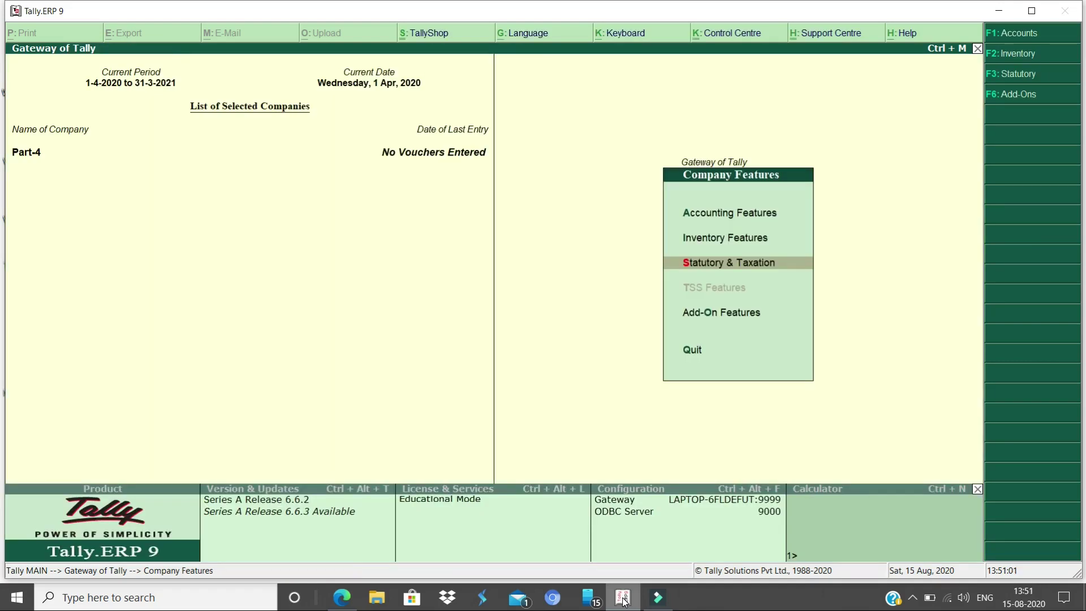
key(Escape)
key(Escape)
key(Escape)
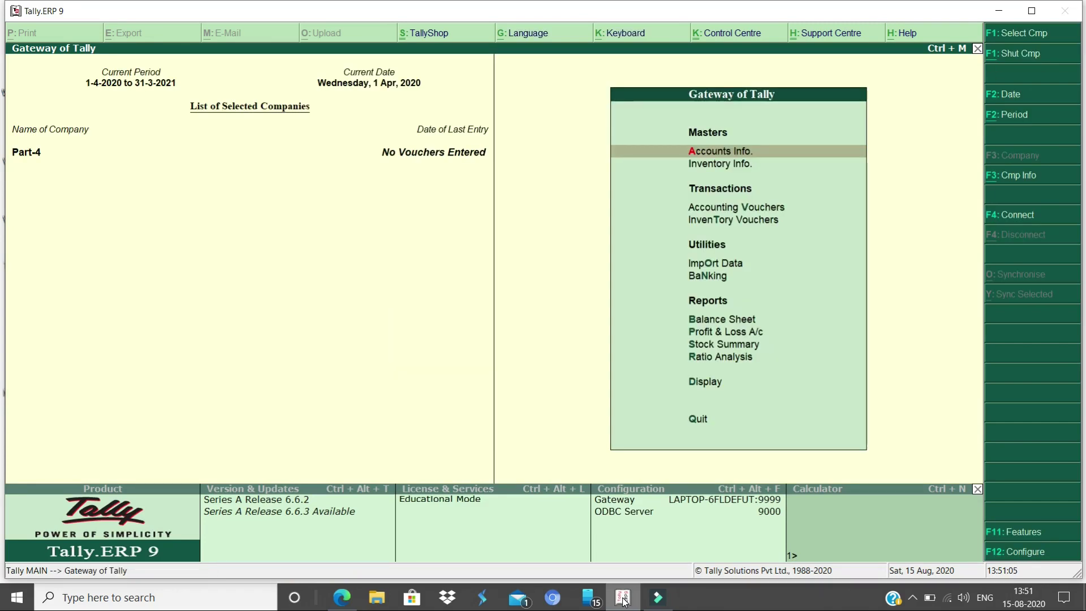
Go to Accounts Info > Ledgers and start a single ledger creation
key(d)
key(a)
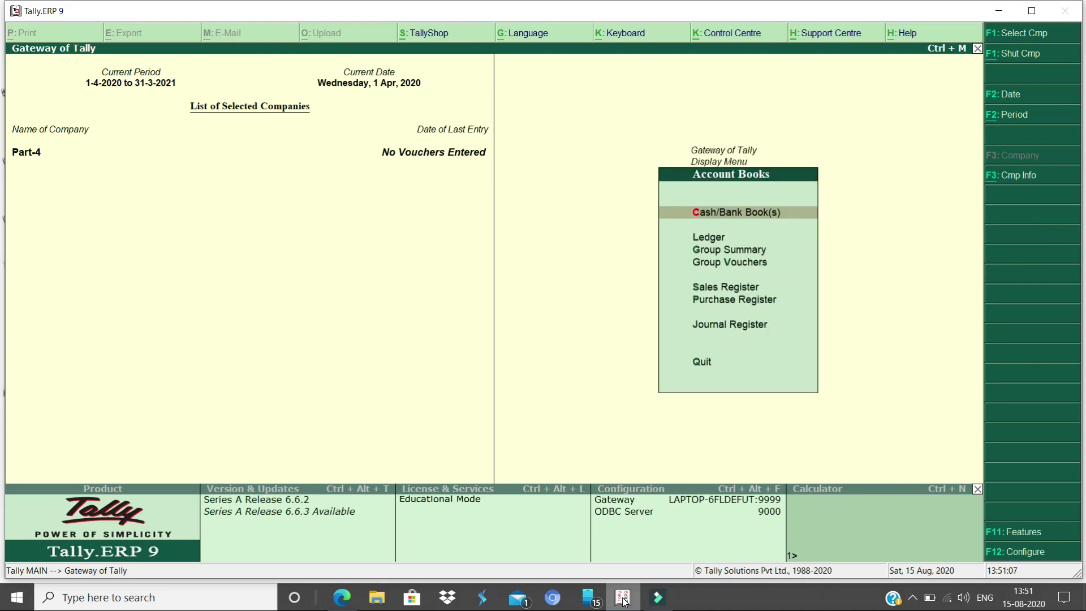
key(Escape)
key(Escape)
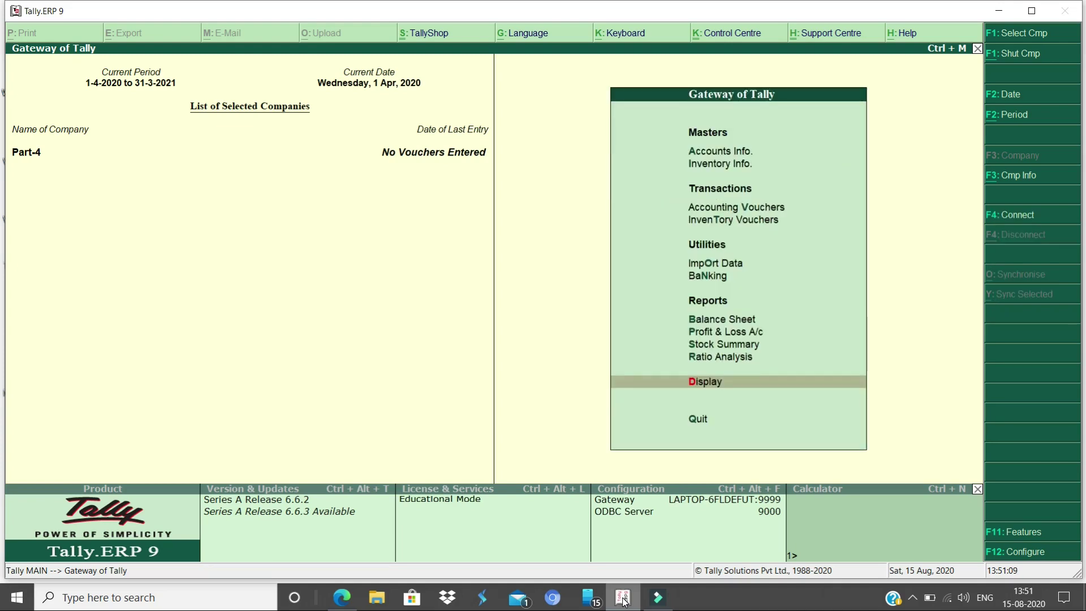
key(a)
key(l)
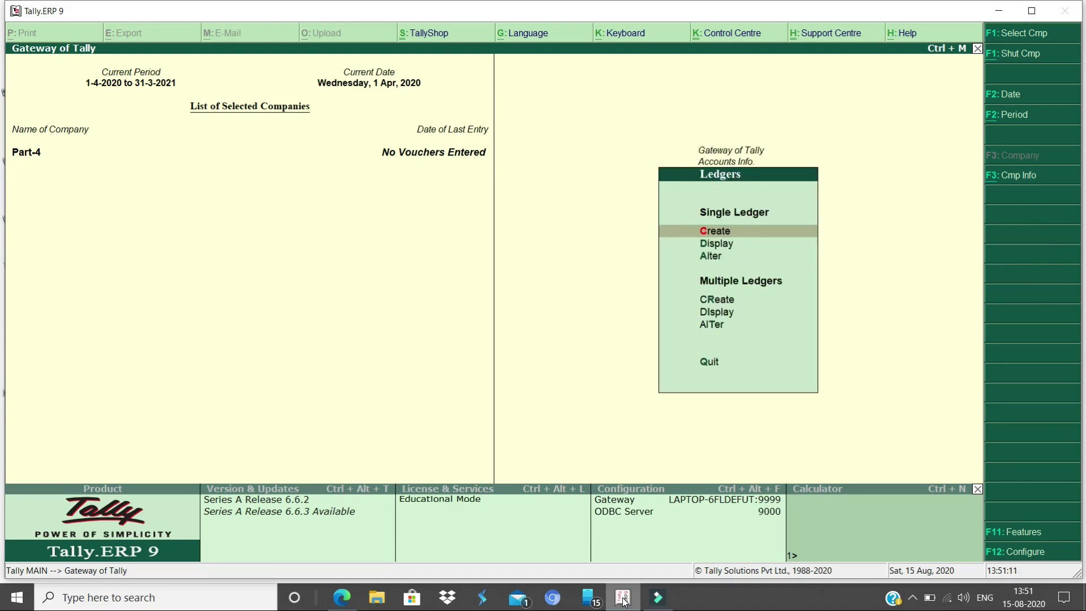
key(c)
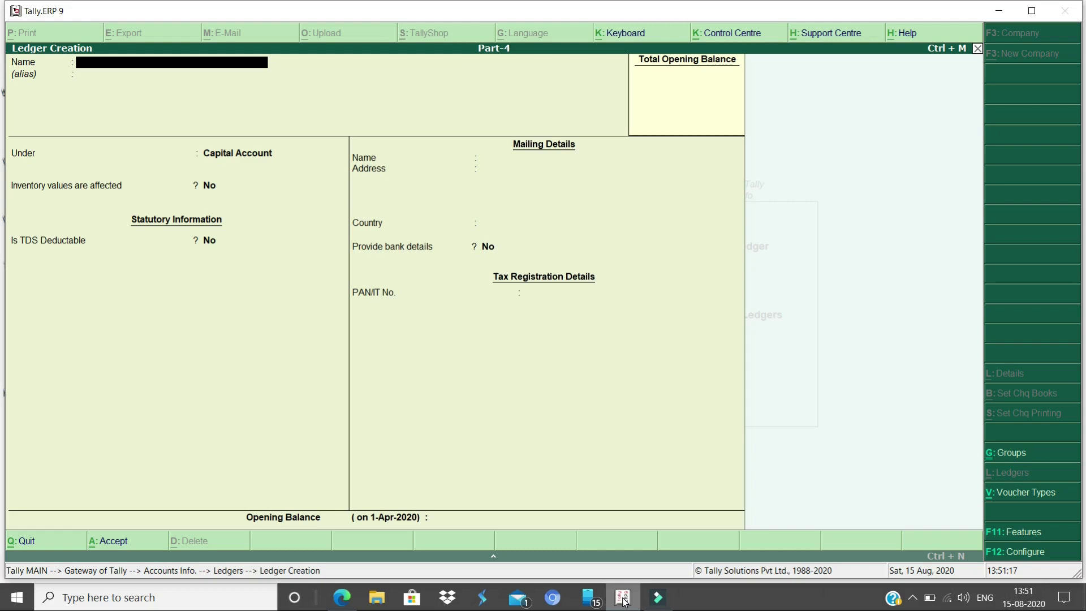
Name the new ledger Rent and place it under Indirect Expenses
text(Ren)
key(Return)
key(Return)
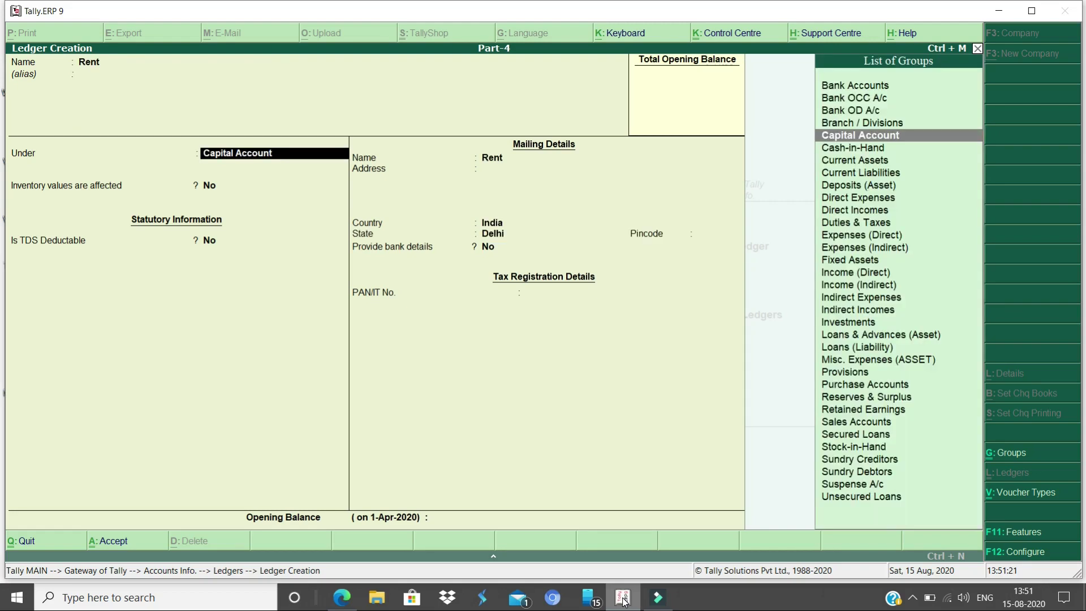
text(Indi)
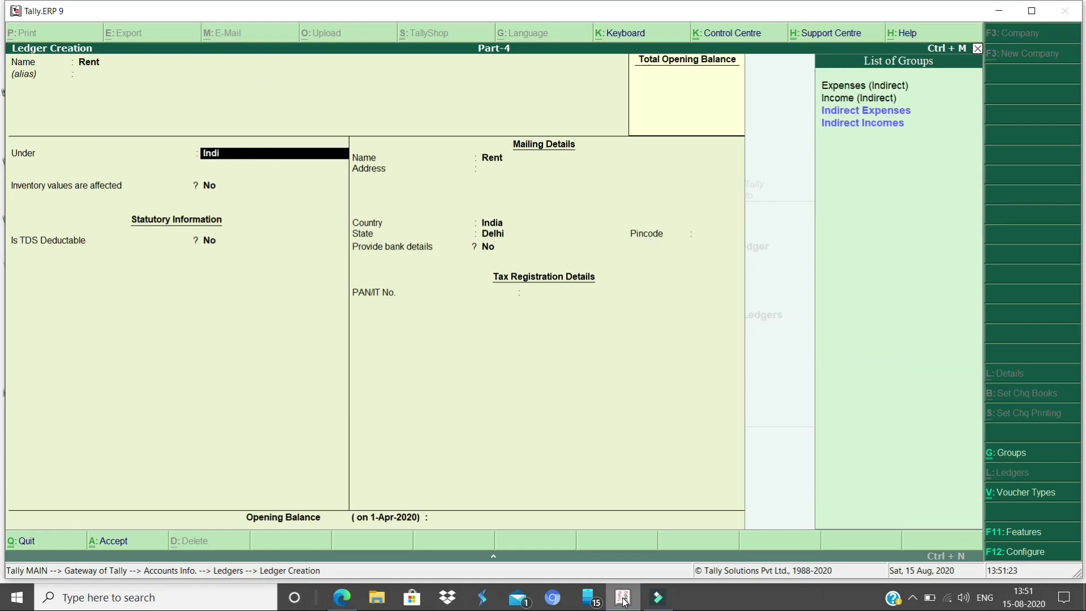
key(Return)
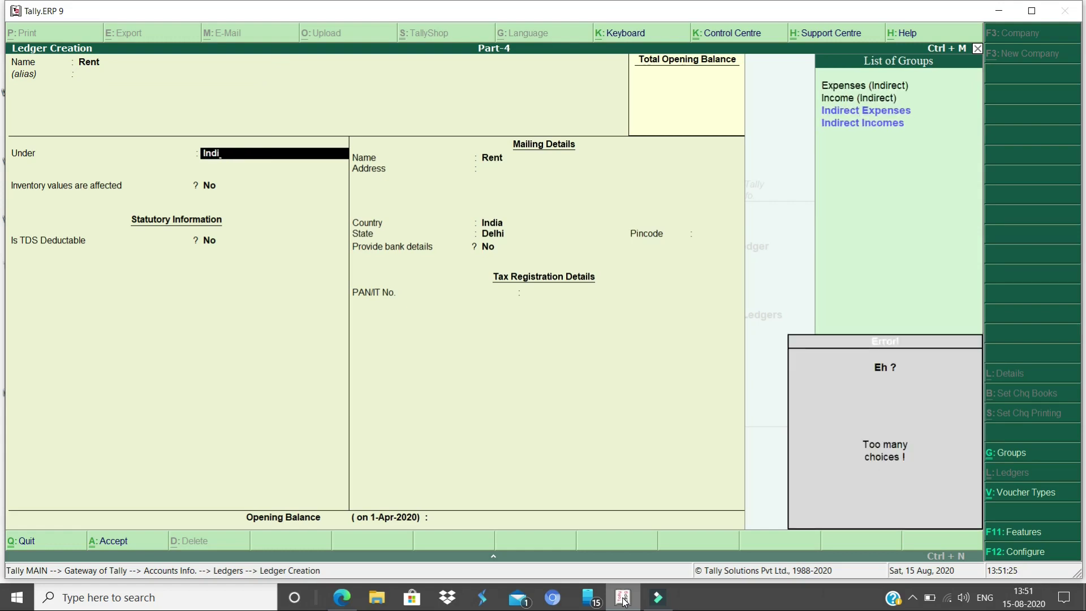
key(Down)
key(Return)
key(Return)
Make TDS applicable for Rent and choose New Category as nature of payment
key(Return)
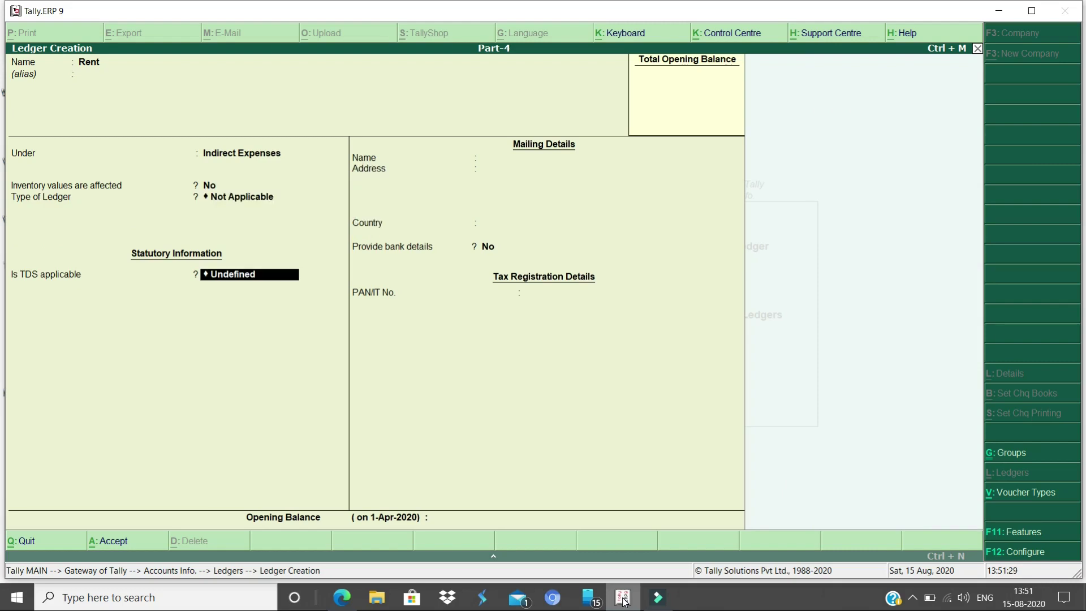
key(Up)
key(Up)
key(Return)
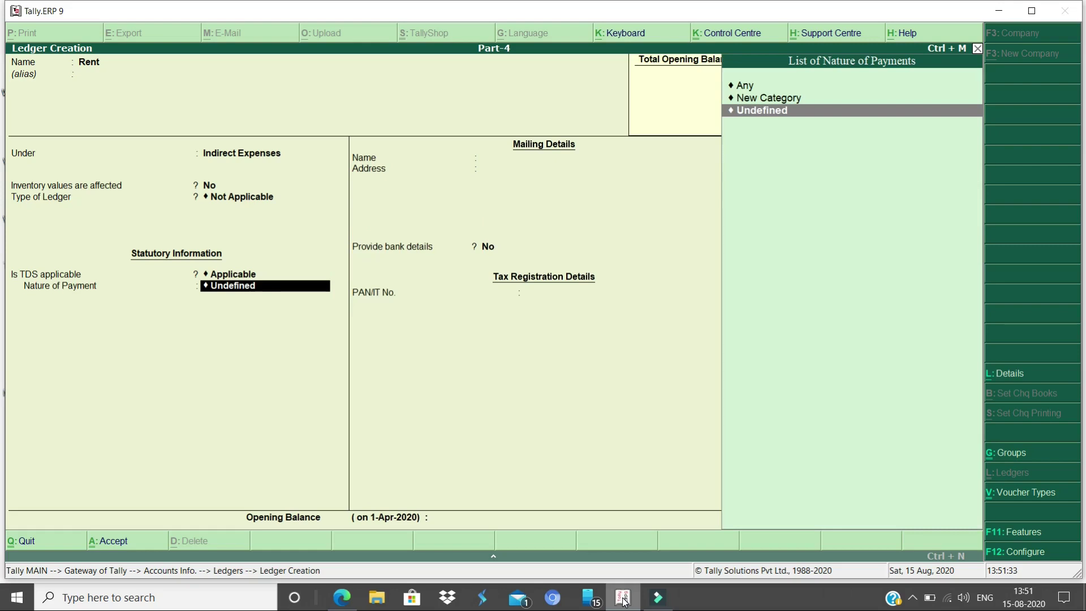
key(Up)
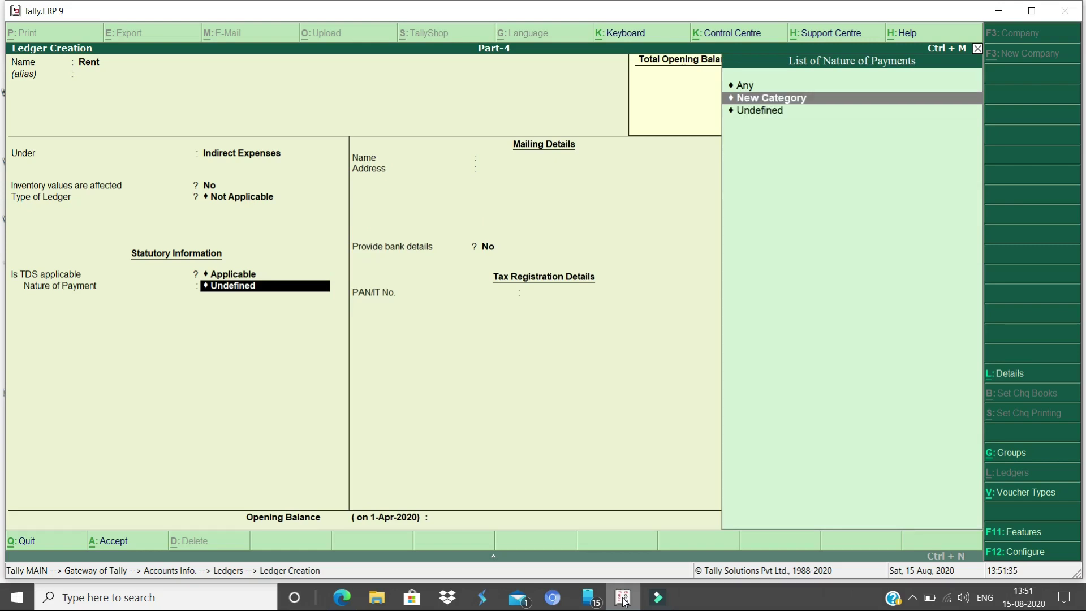
key(Return)
Name the nature of payment 'Tds on Rent Land Buildings' with section 194i and code 94i
text(Tds on Rent Land Buildings)
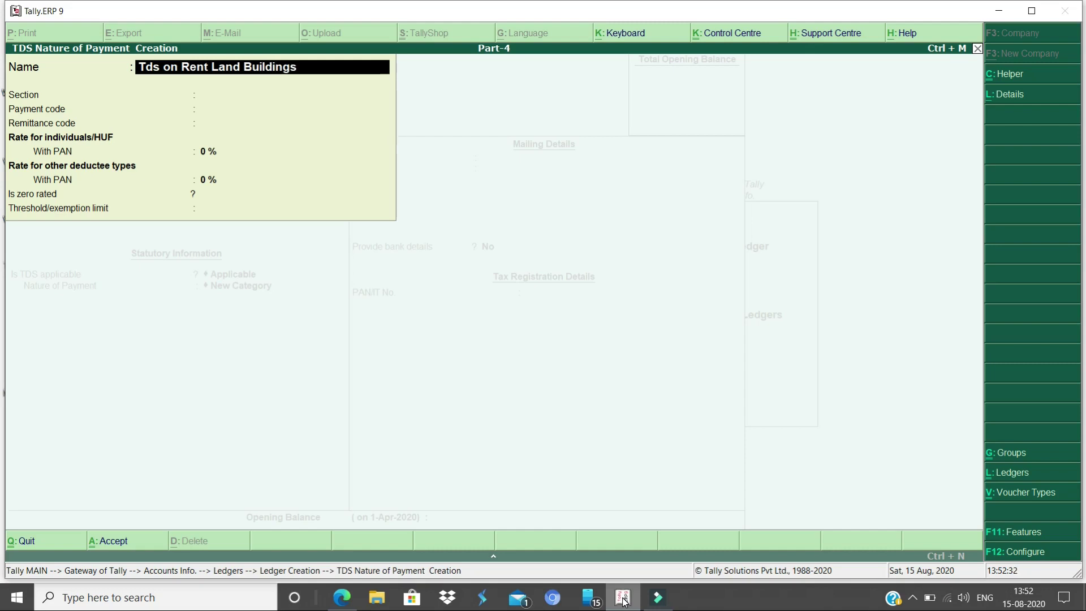
key(Return)
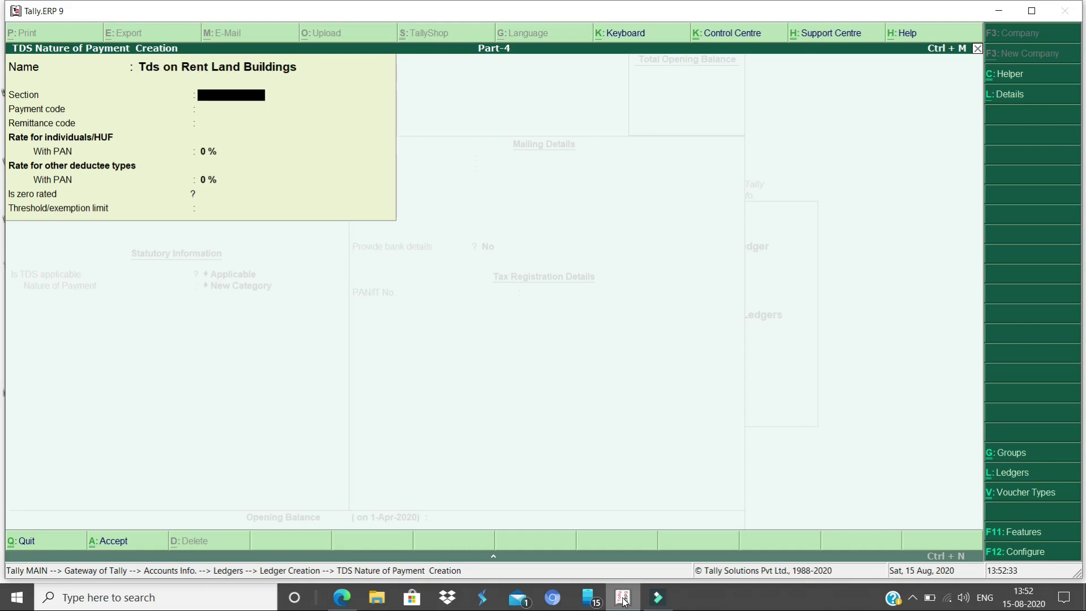
text(194i)
key(Return)
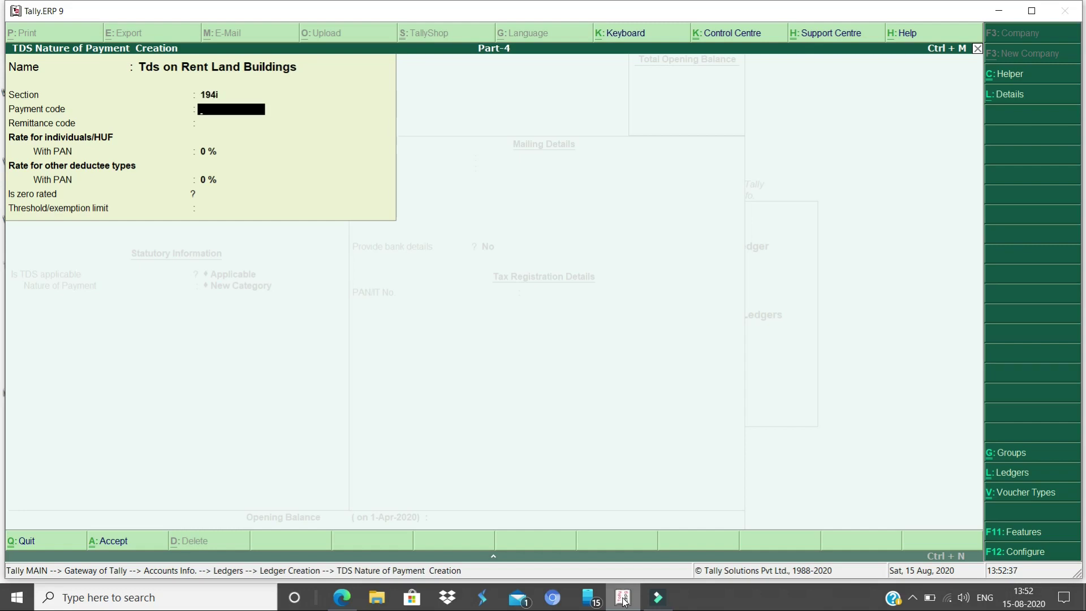
text(94i)
key(Return)
key(Return)
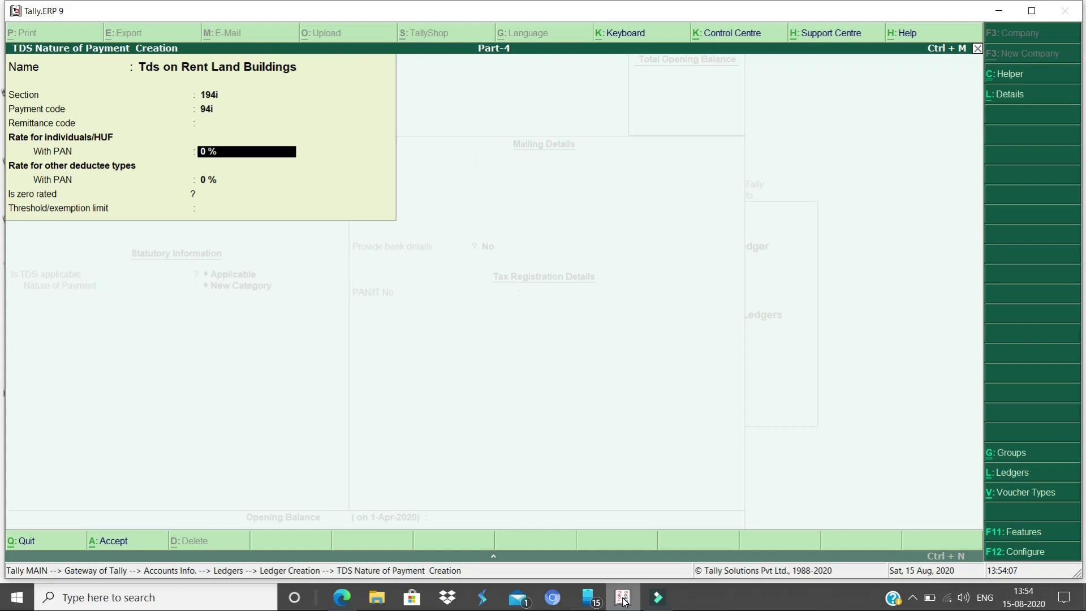
Set the TDS rate to 7.50%, save the nature of payment, and complete the Rent ledger
text(7.5)
key(Return)
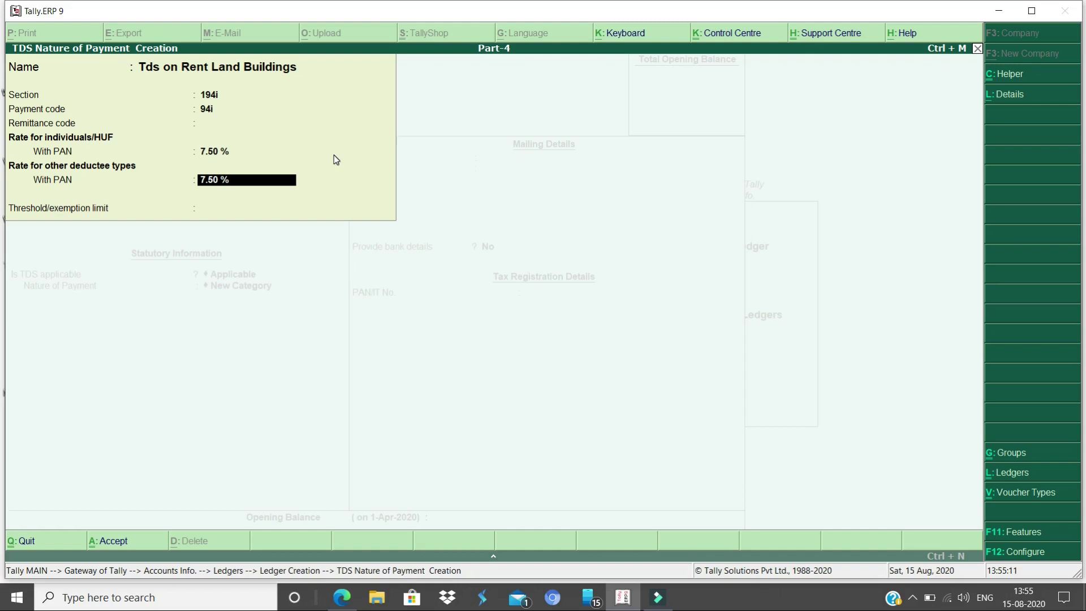
key(Return)
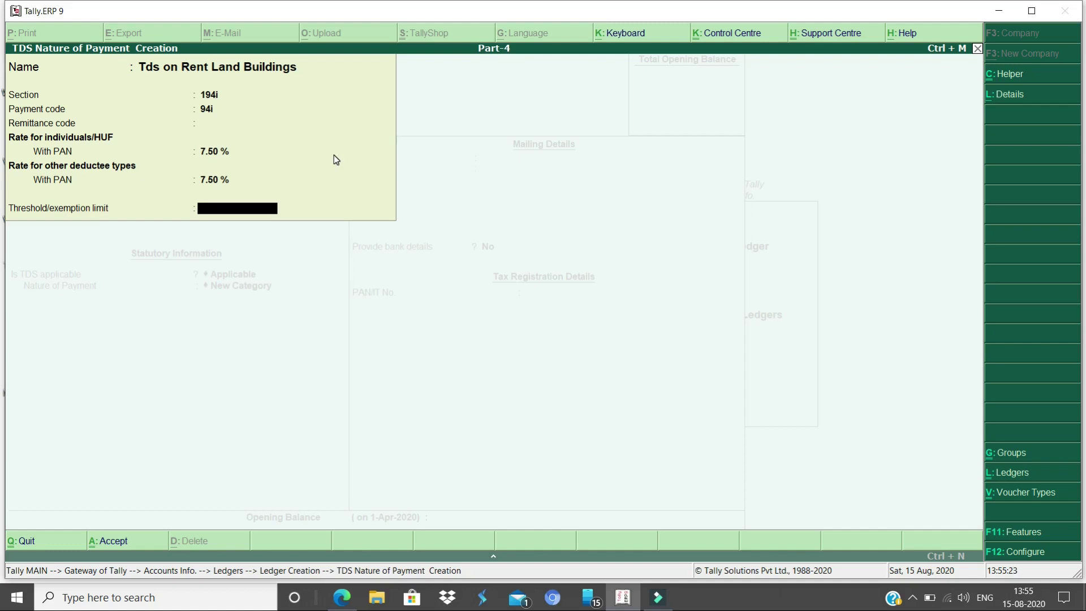
key(Return)
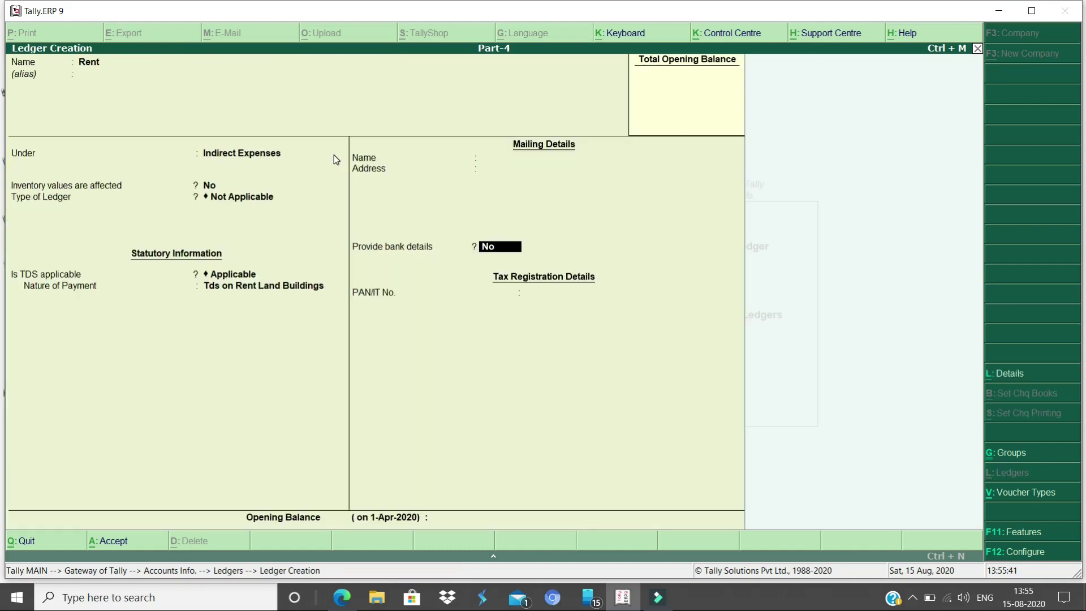
key(Return)
key(Return)
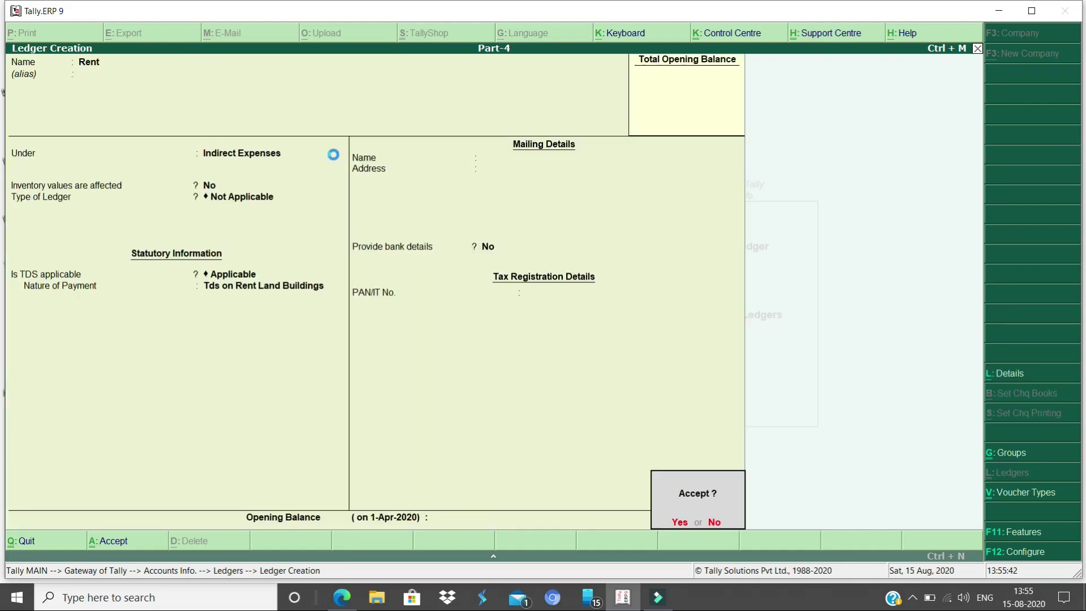
key(Return)
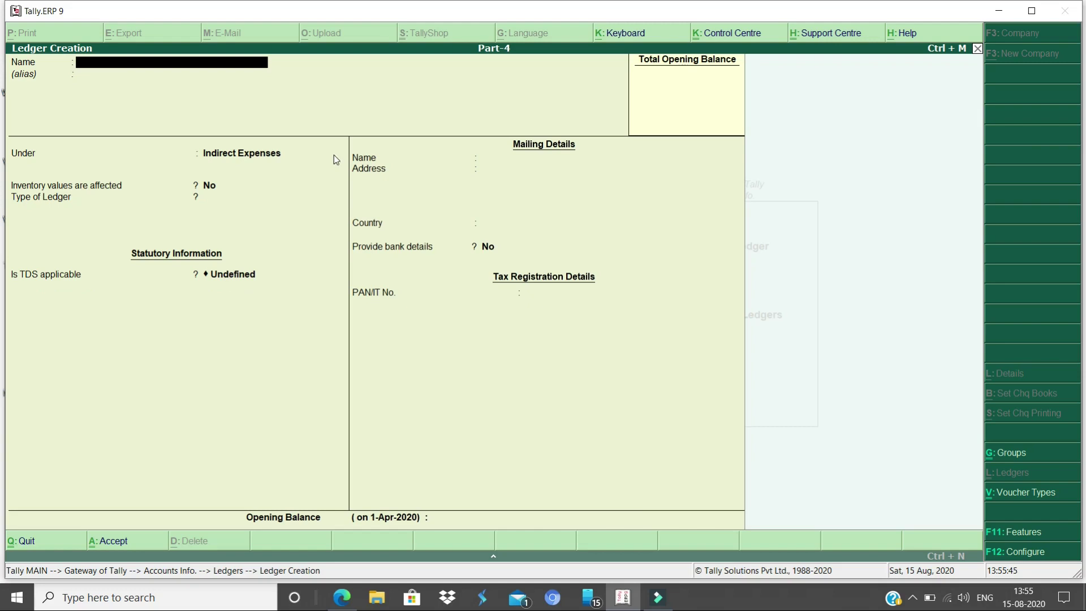
Name the new supplier ledger and place it under Sundry Creditors
text(Jone)
key(Return)
key(Return)
text(Cred)
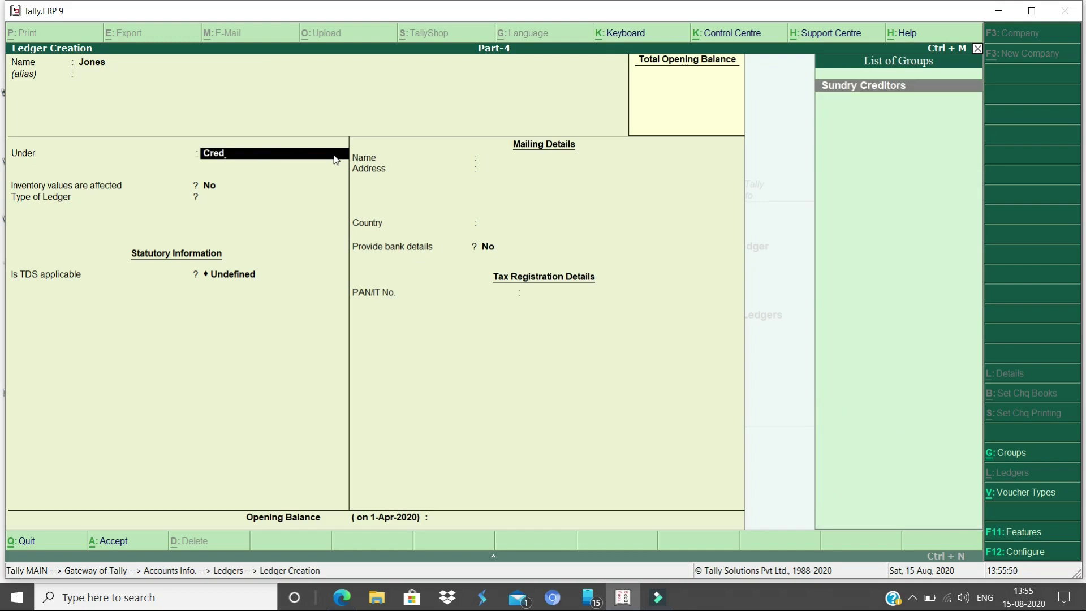
key(Return)
key(Return)
Make the supplier TDS deductible with deductee type Individual/HUF - Resident
key(Return)
key(Return)
text(y)
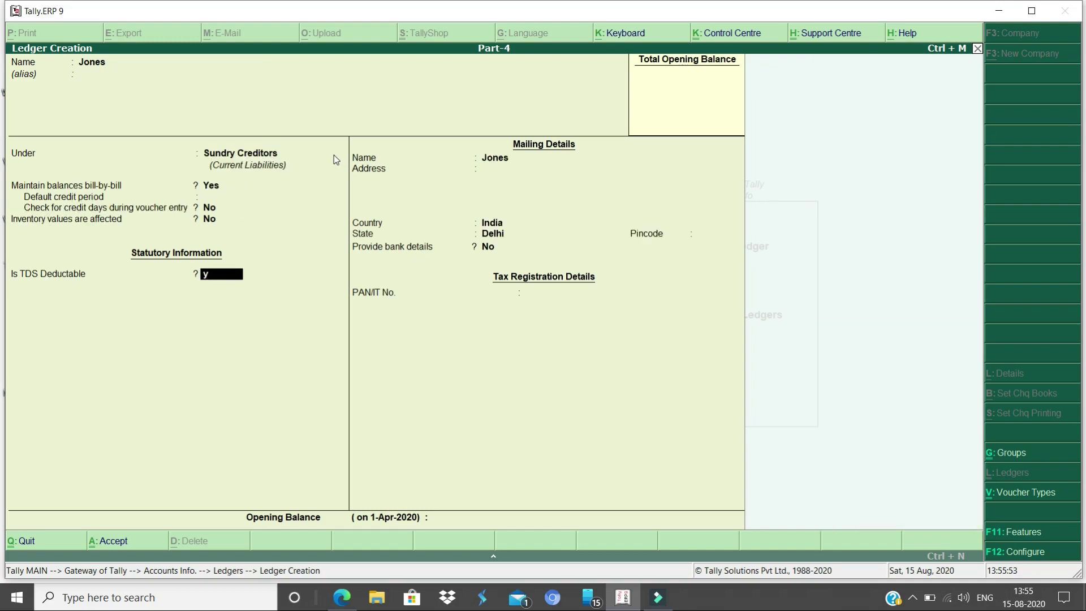
key(Return)
key(Return)
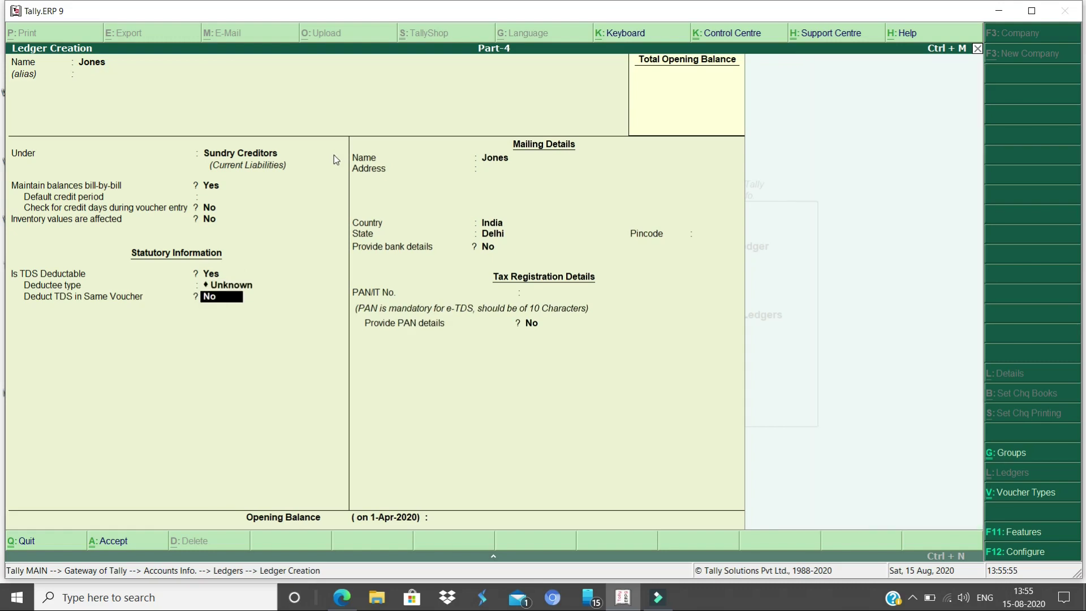
key(BackSpace)
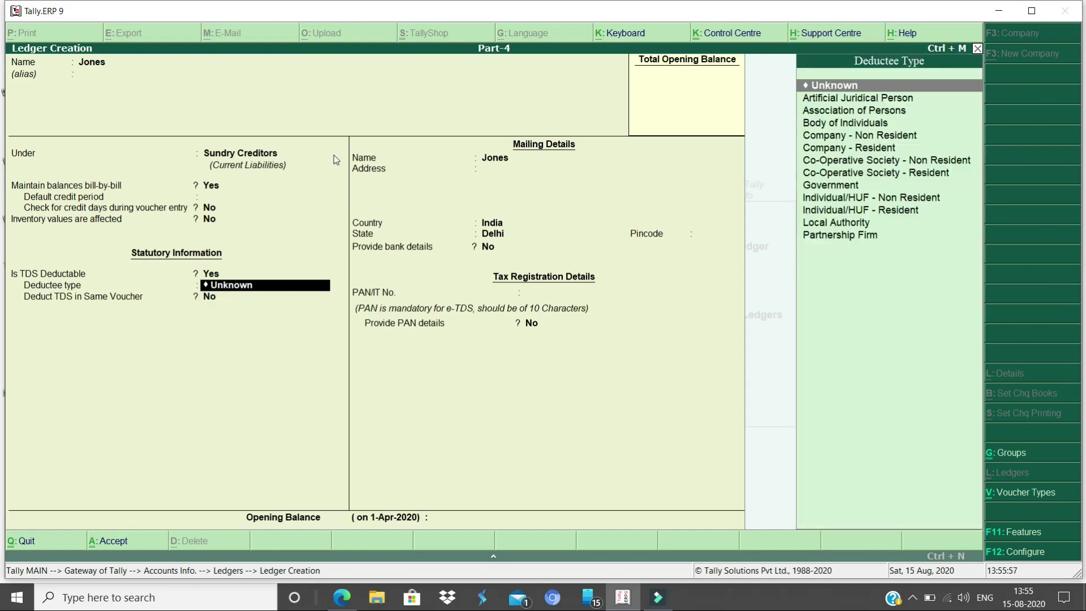
key(Down)
key(Down)
key(Down)
key(Down)
key(Down)
key(Down)
key(Down)
key(Down)
key(Down)
key(Down)
key(Down)
key(Down)
key(Up)
key(Up)
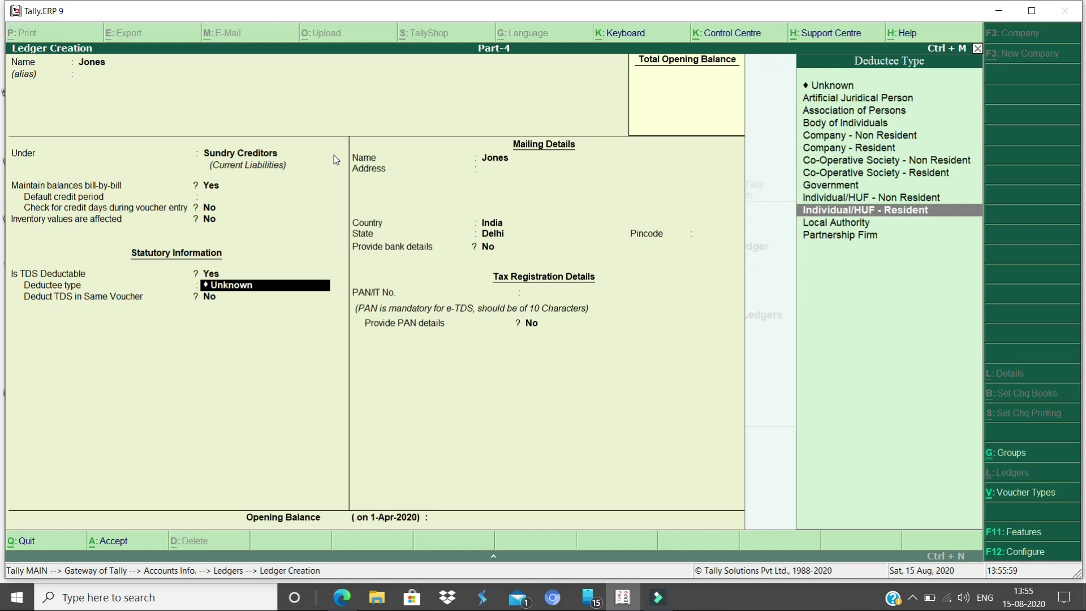
key(Return)
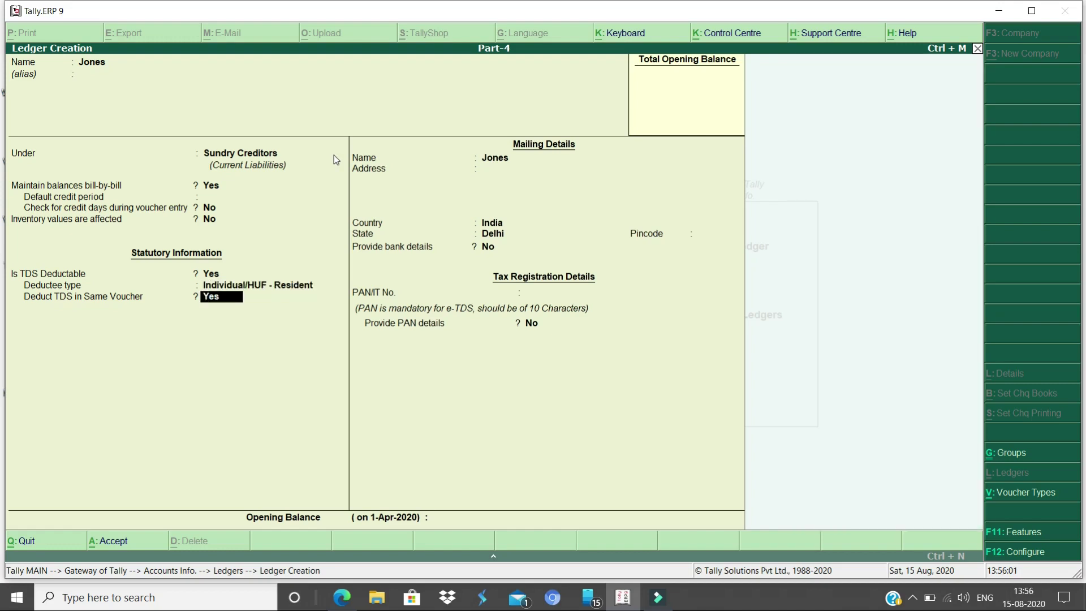
Enter the supplier's PAN and finish the ledger form
text(y)
key(Return)
key(Return)
key(Return)
key(Return)
key(Return)
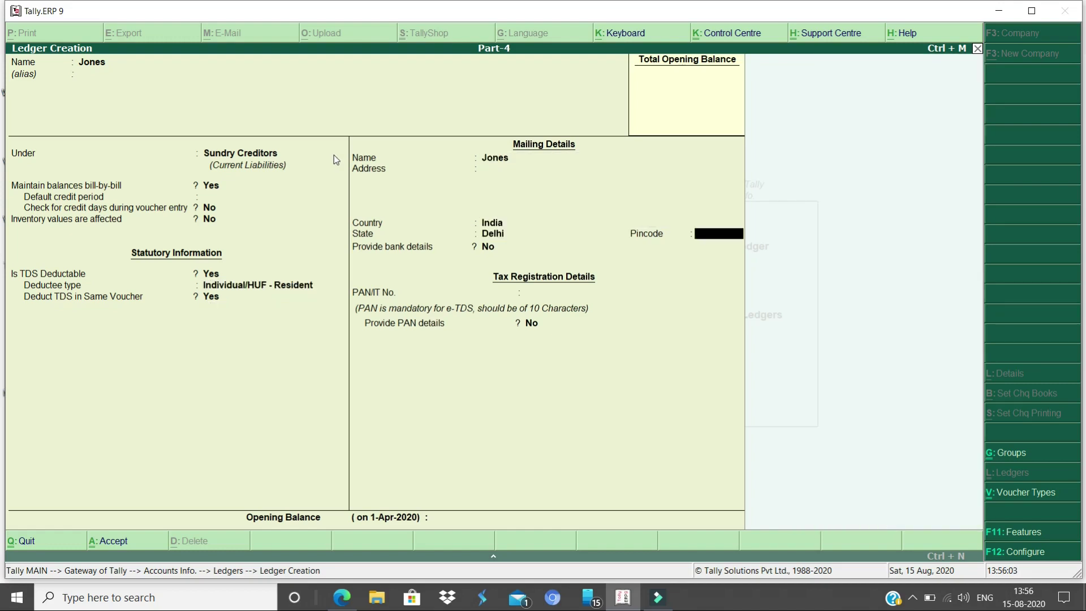
key(Return)
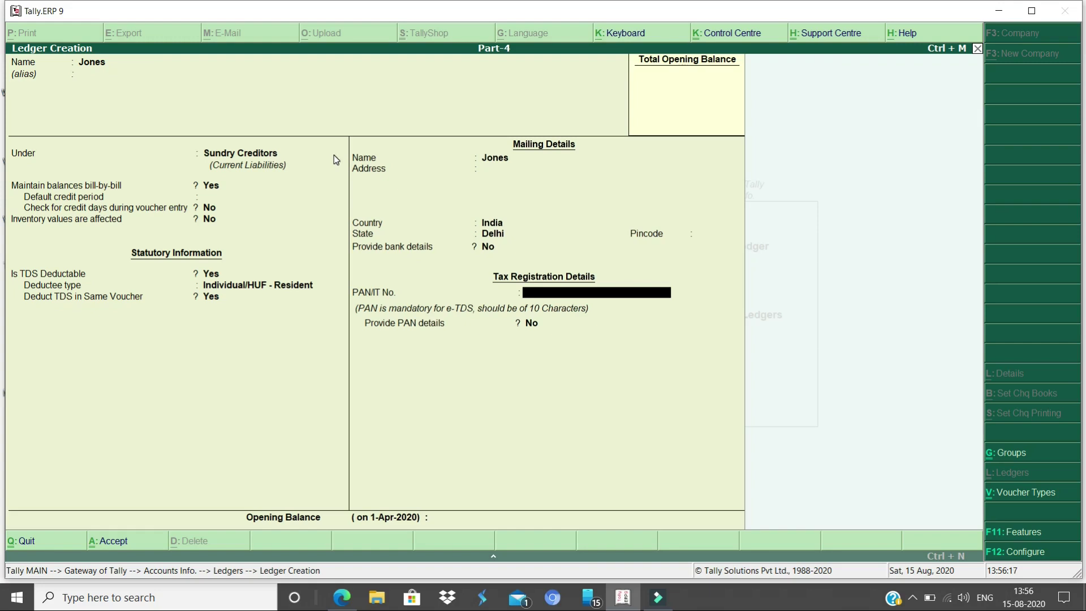
text(ABCDE1234C)
key(Return)
key(Return)
key(Return)
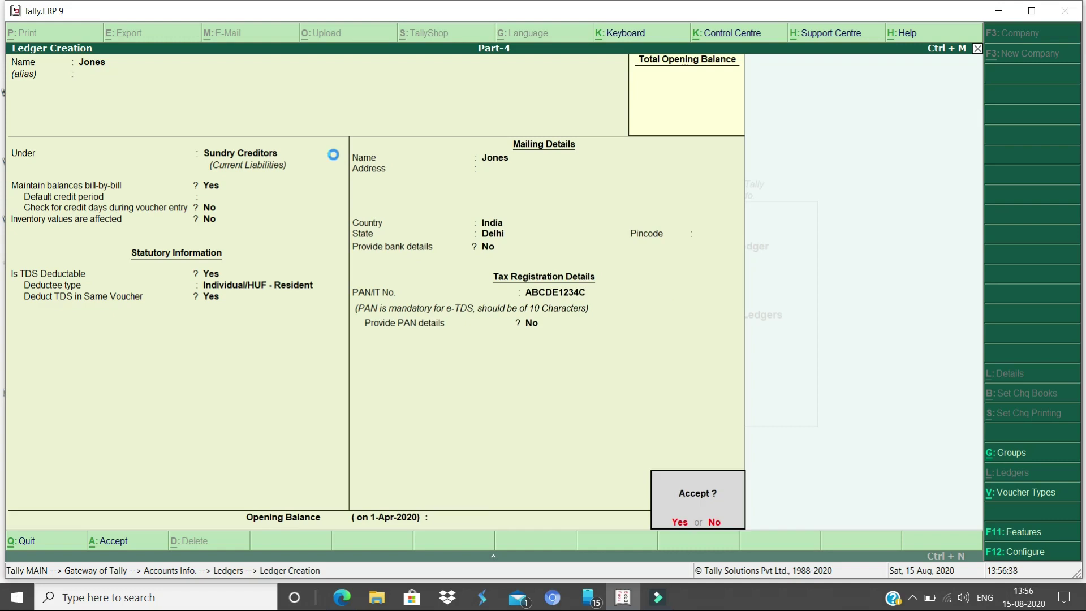
key(Return)
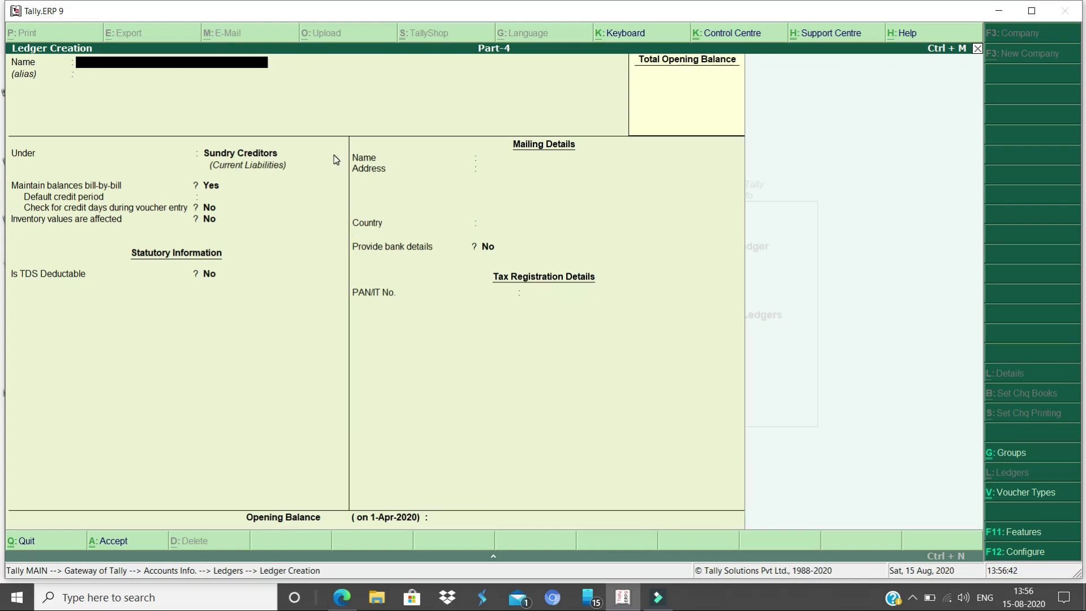
key(Escape)
Quit ledger creation and start a new Journal voucher from Gateway of Tally
key(Return)
key(Escape)
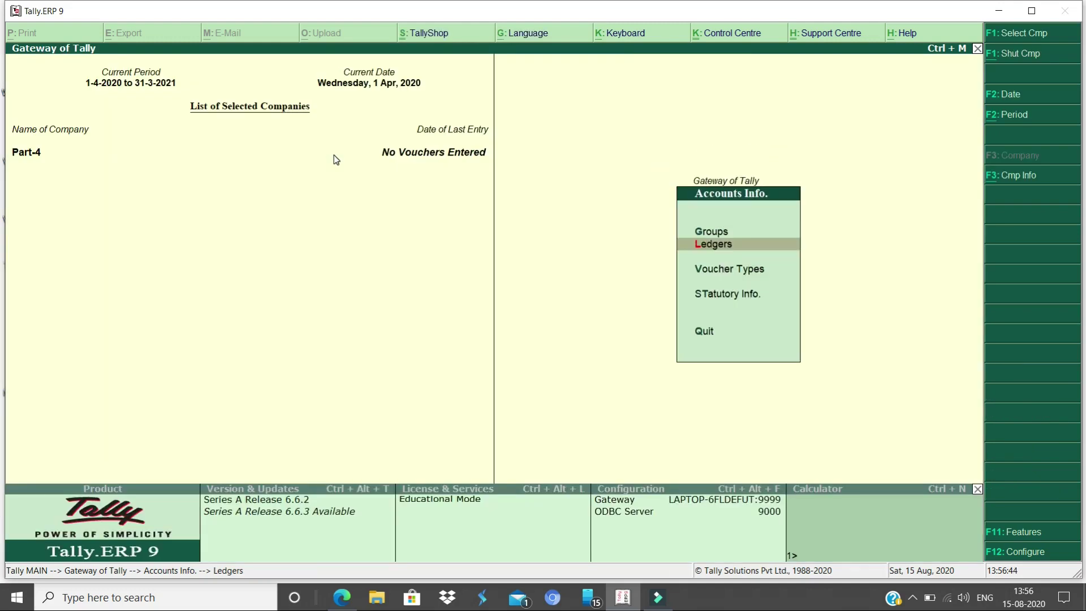
key(Escape)
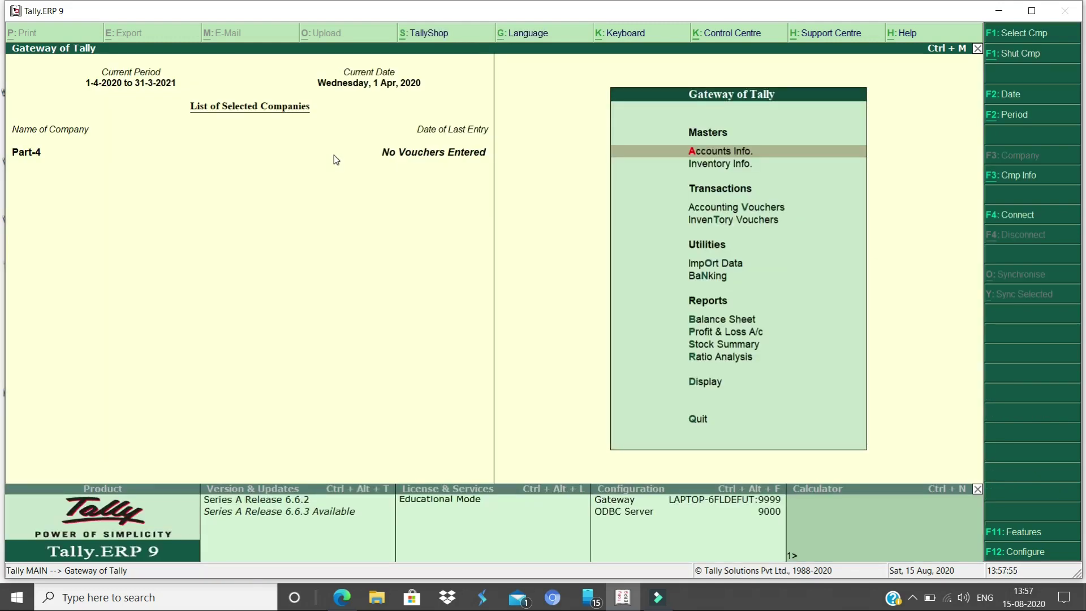
key(v)
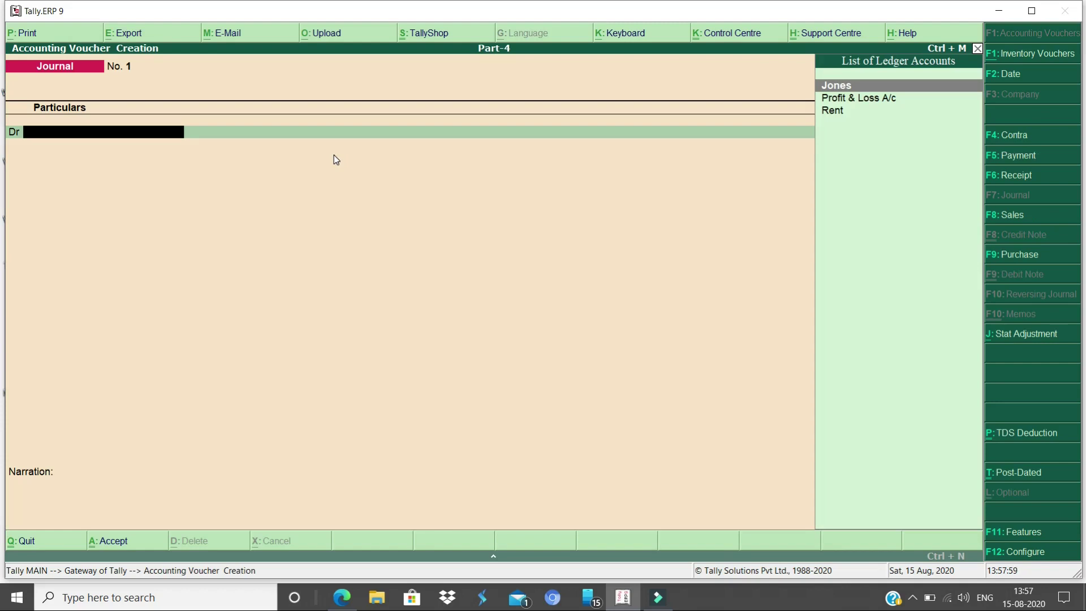
Debit Rent 1,00,000 and credit the supplier 92,500 as a New Ref bill
text(Rent)
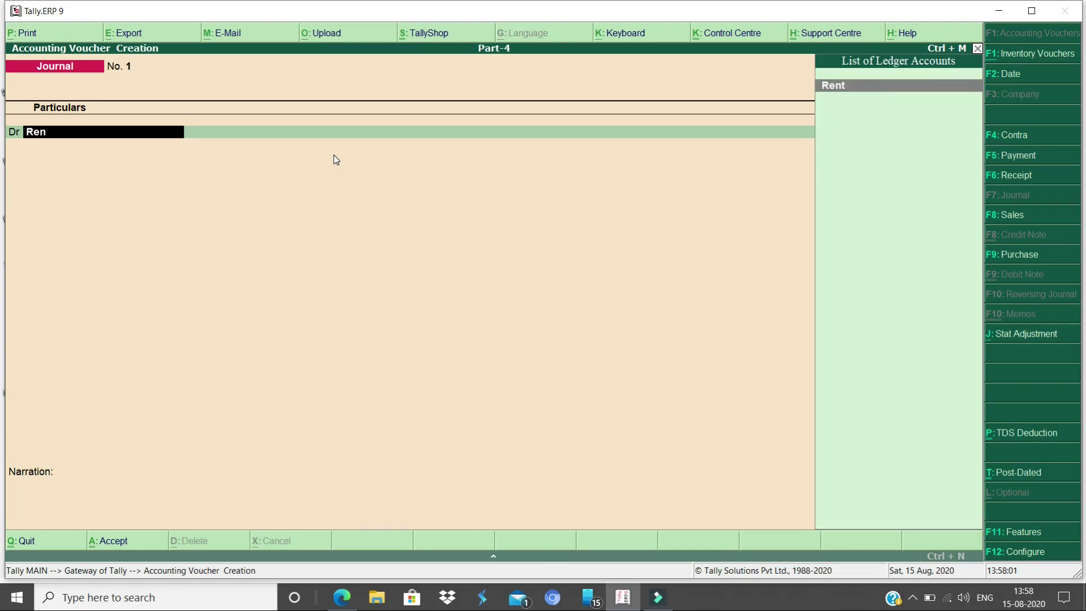
key(Return)
text(100000)
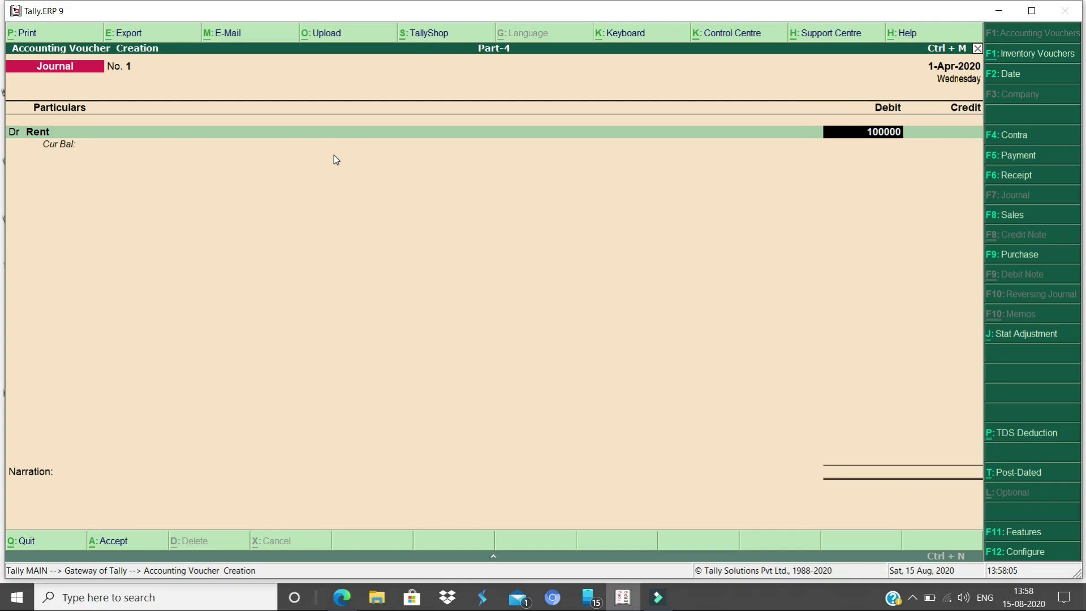
key(Return)
key(Return)
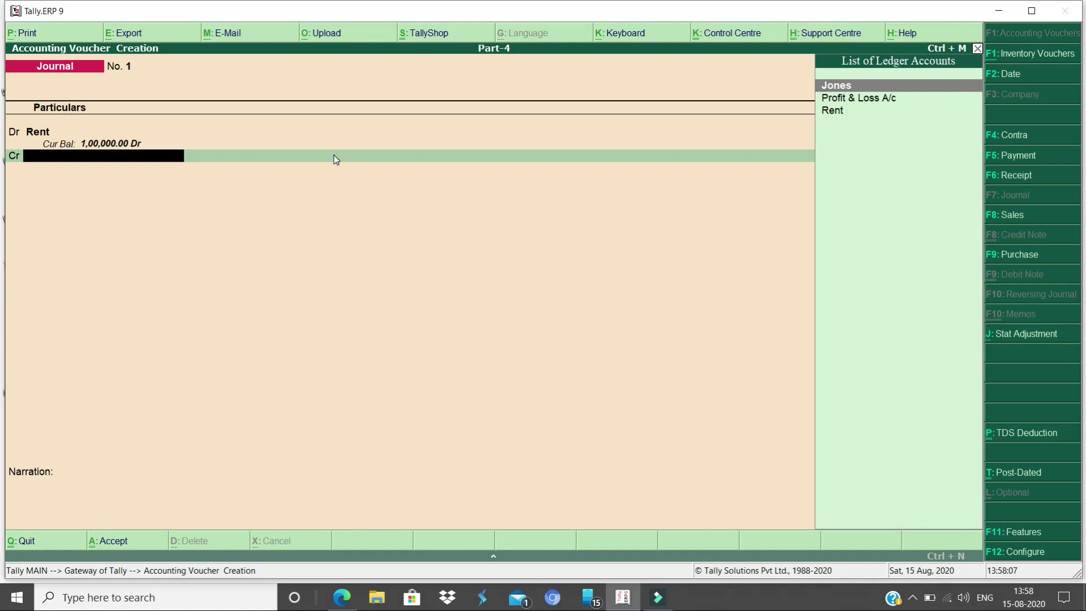
text(Jones)
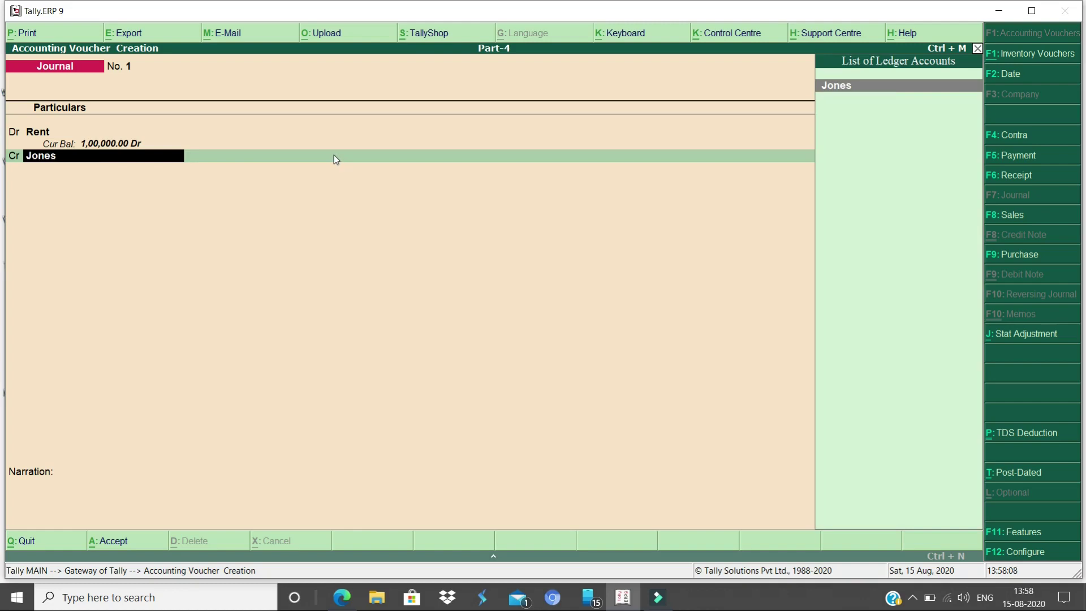
key(Return)
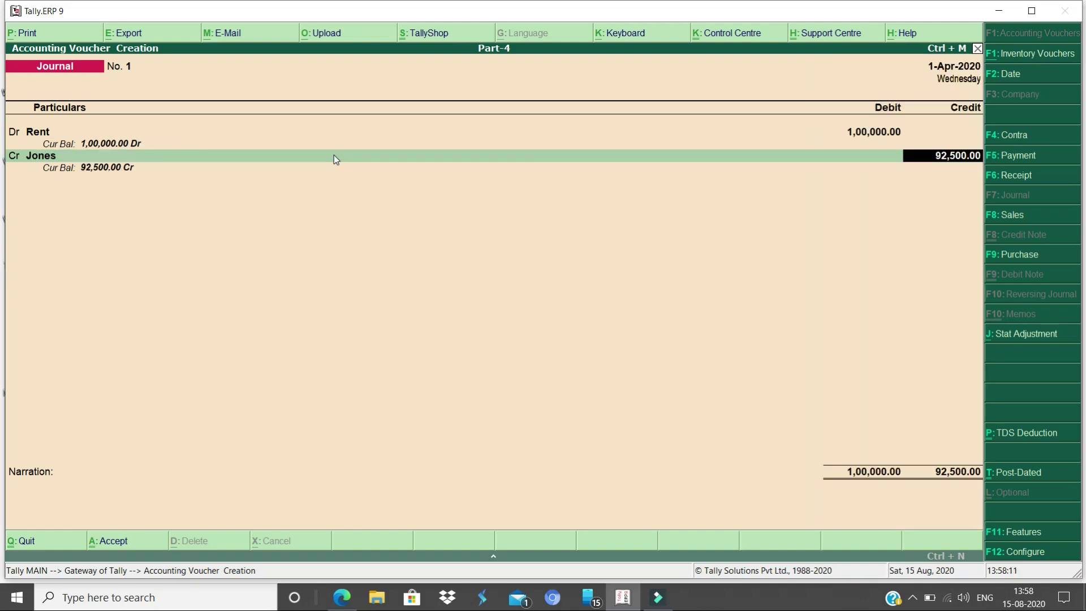
key(Return)
key(Return)
key(Return)
key(Return)
key(Return)
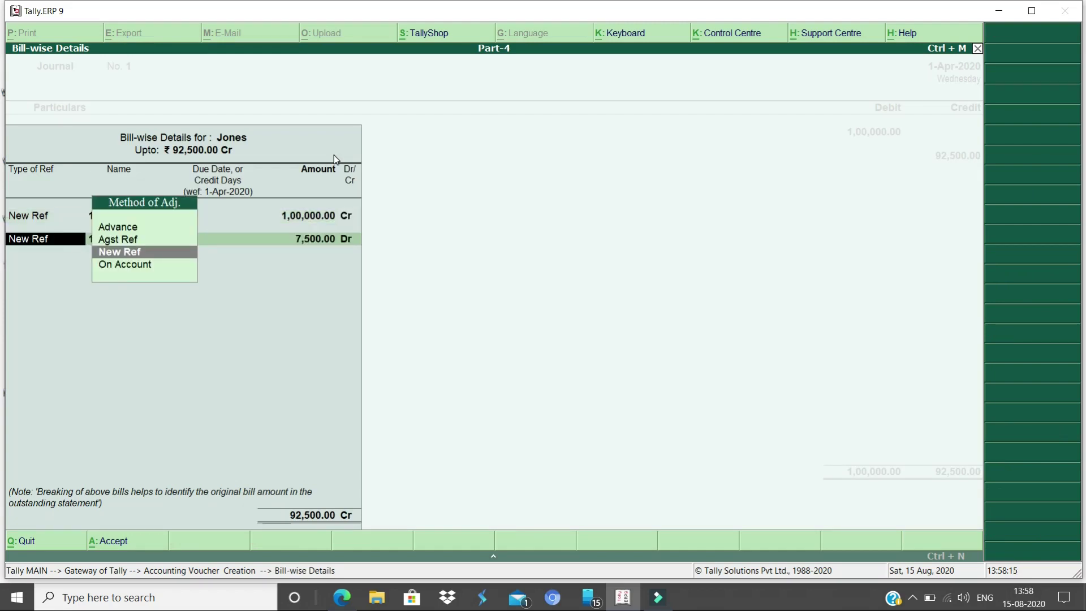
key(Return)
key(Return)
key(Return)
key(Return)
key(Return)
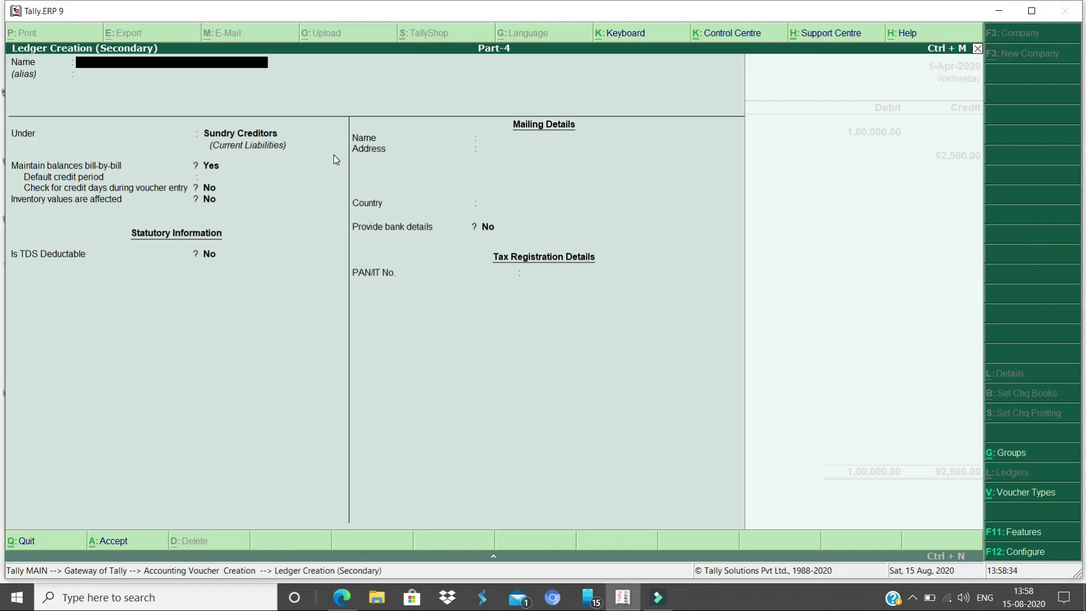
Create ledger 'Tds on Rent' under Duties & Taxes
text(ds on Ren)
key(Return)
key(Return)
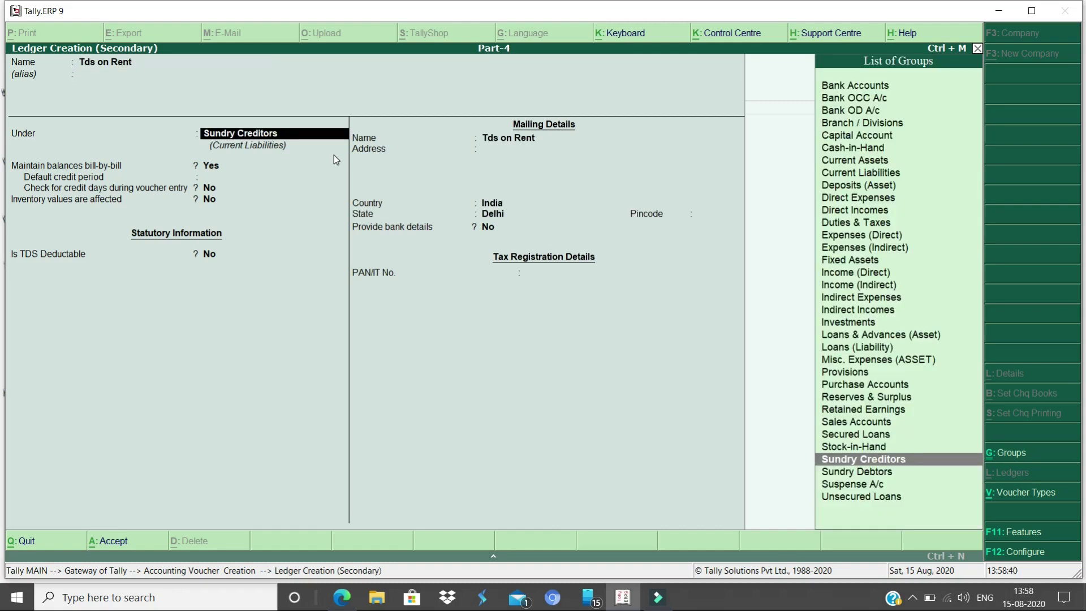
text(Duties & Taxes)
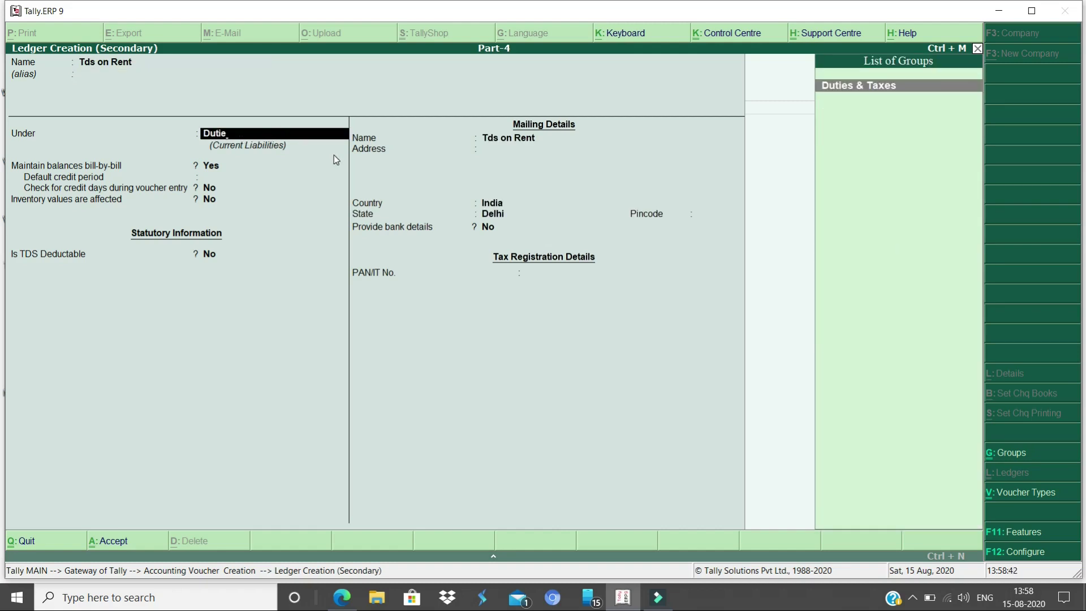
key(Return)
Set its duty type to TDS with nature Tds on Rent Land Buildings and finish the ledger
key(Down)
key(Return)
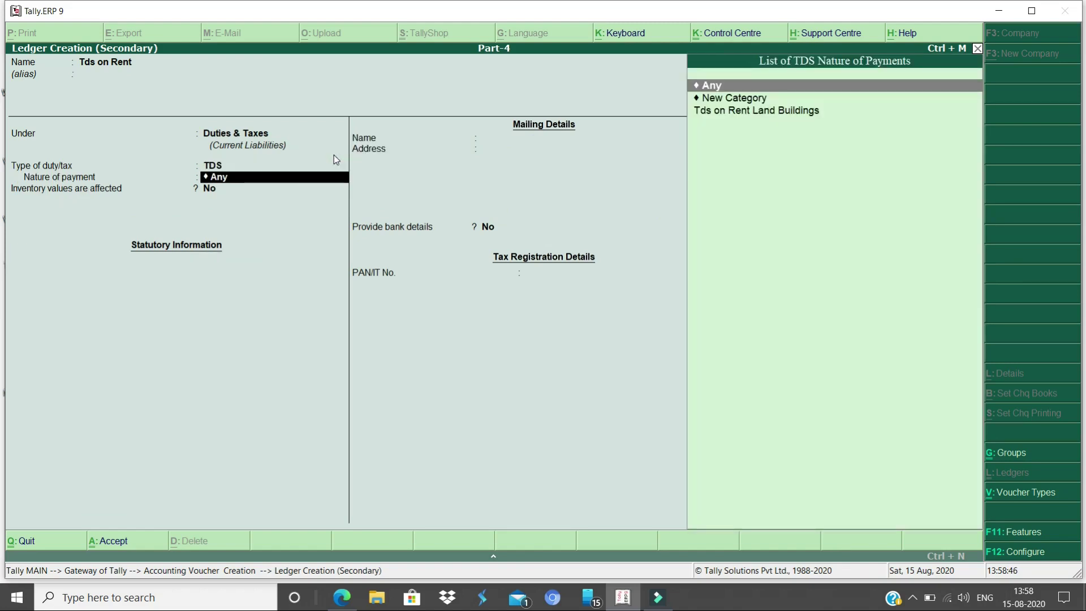
key(Down)
key(Down)
key(Return)
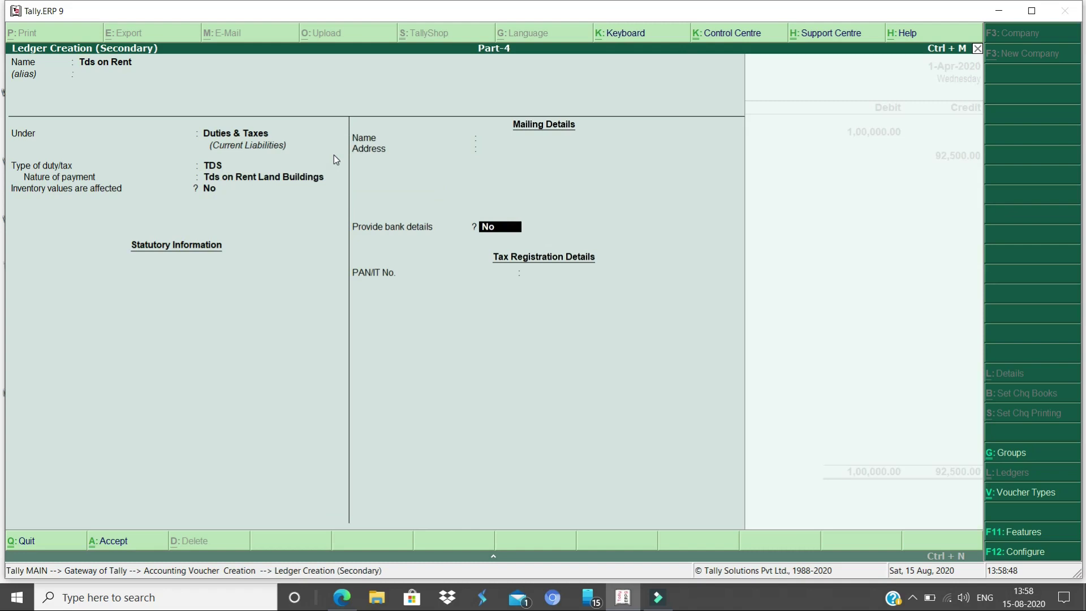
key(BackSpace)
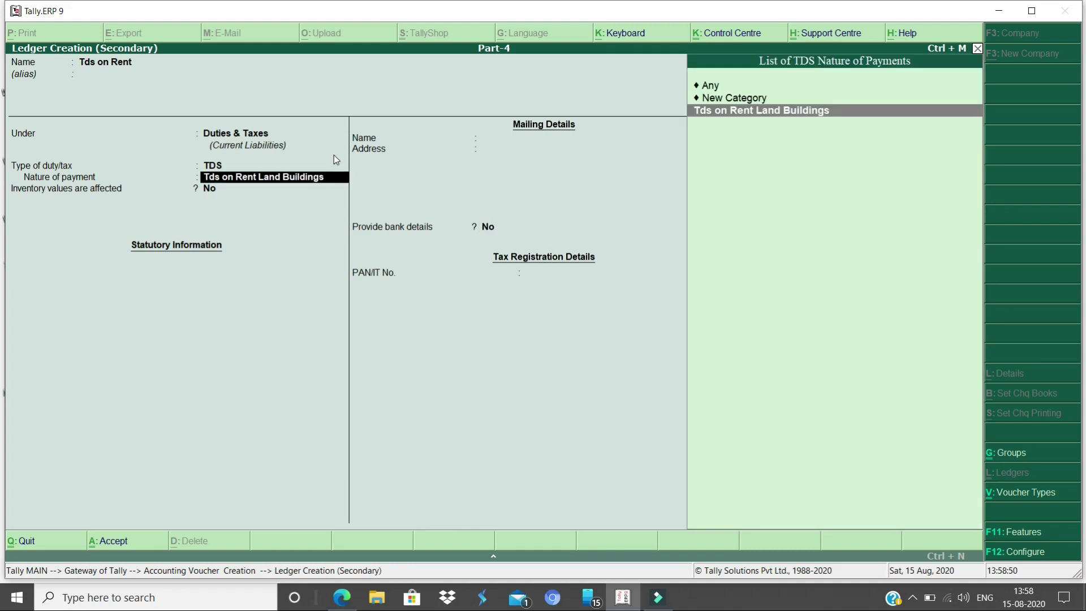
key(BackSpace)
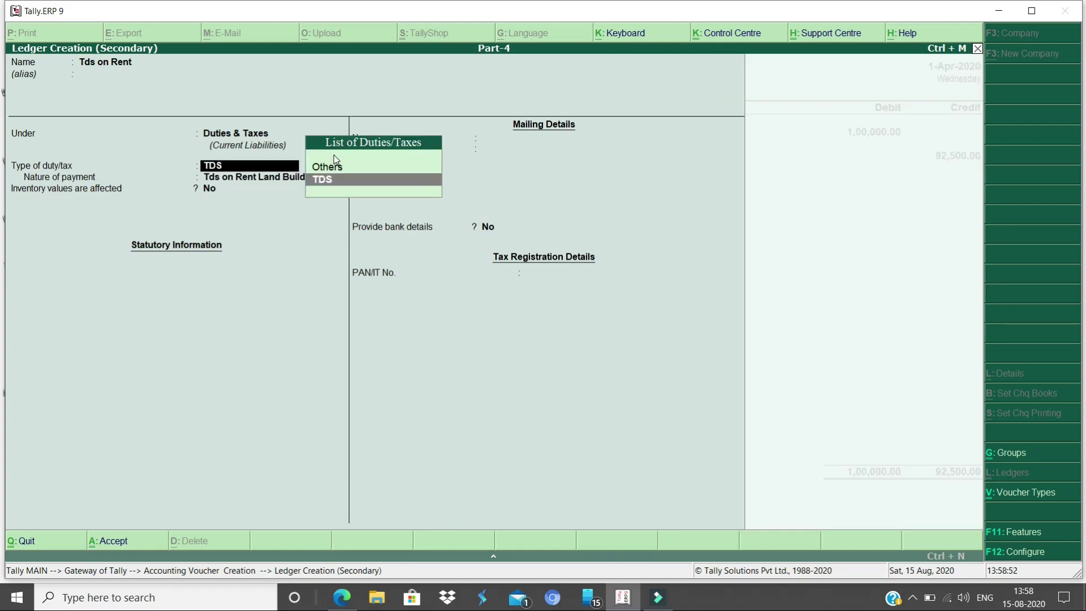
key(Return)
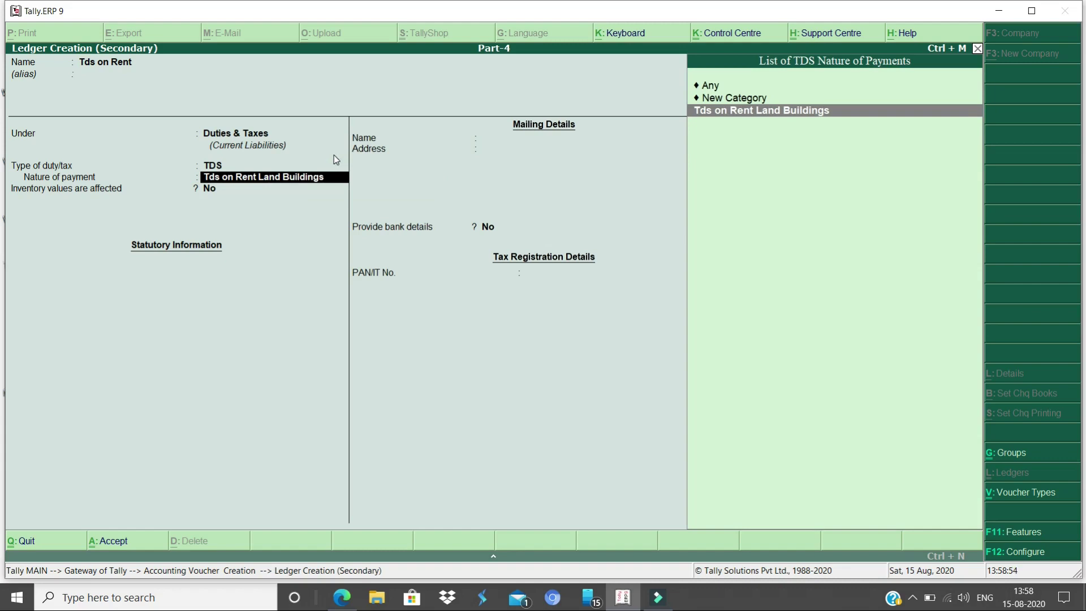
key(Return)
key(Return)
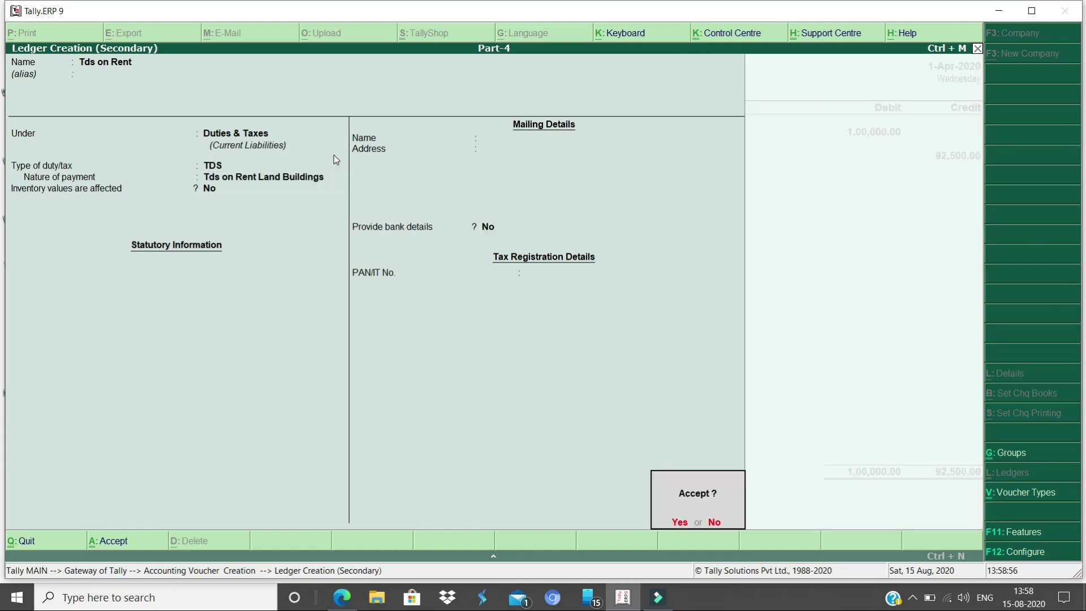
key(Return)
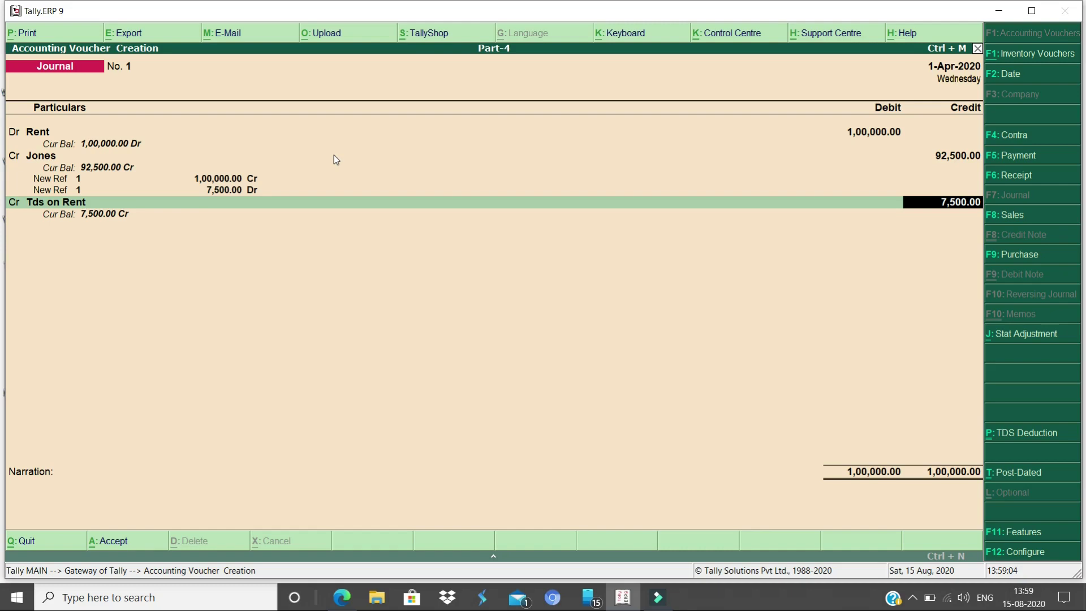
Accept the rent journal with the 7,500 Tds on Rent credit and quit the voucher screen
key(Return)
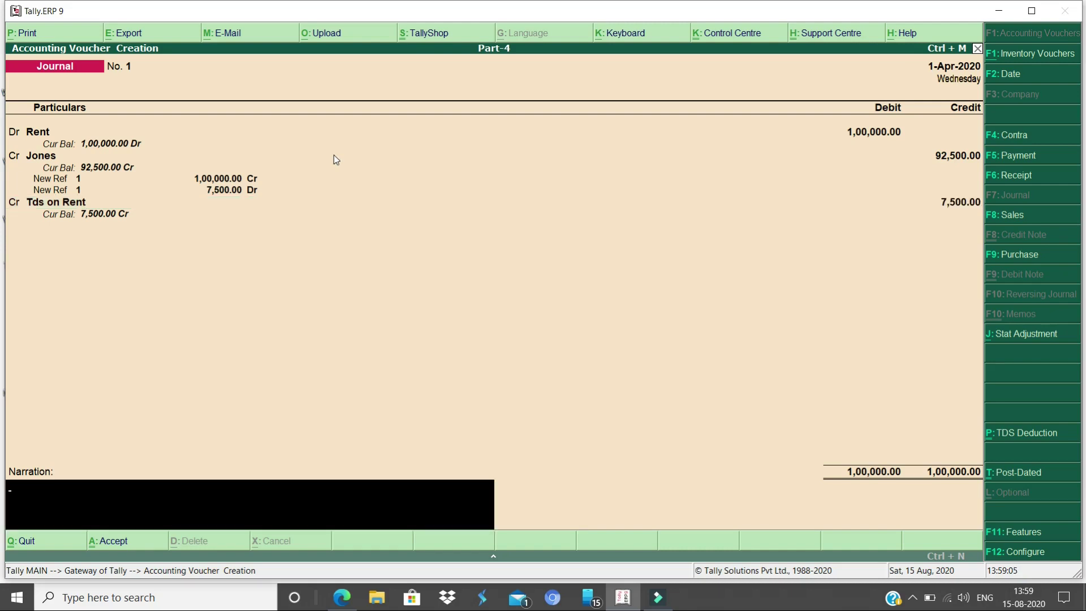
key(Return)
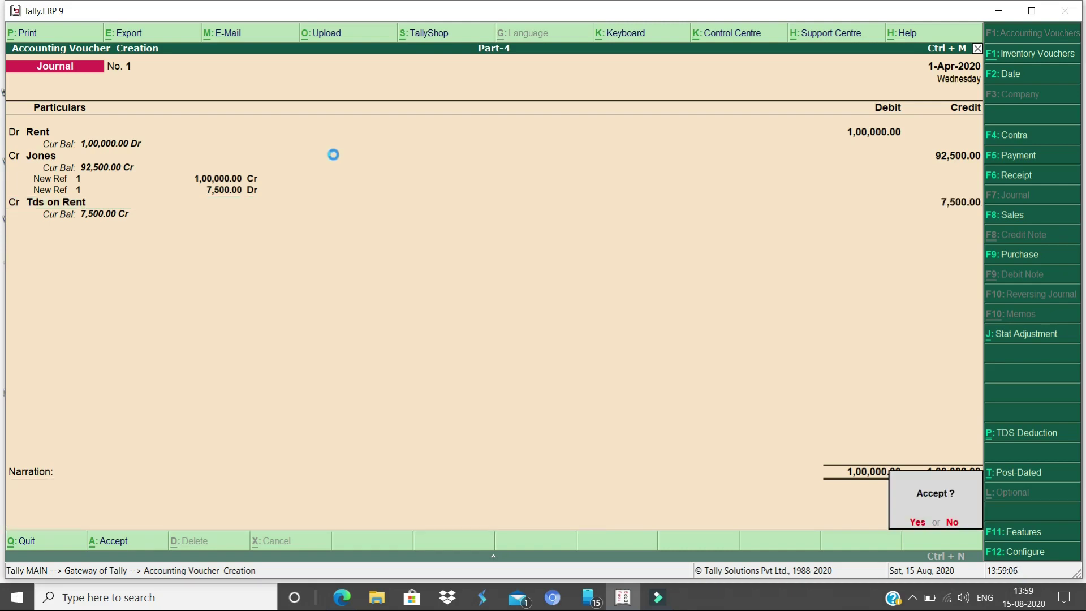
key(Escape)
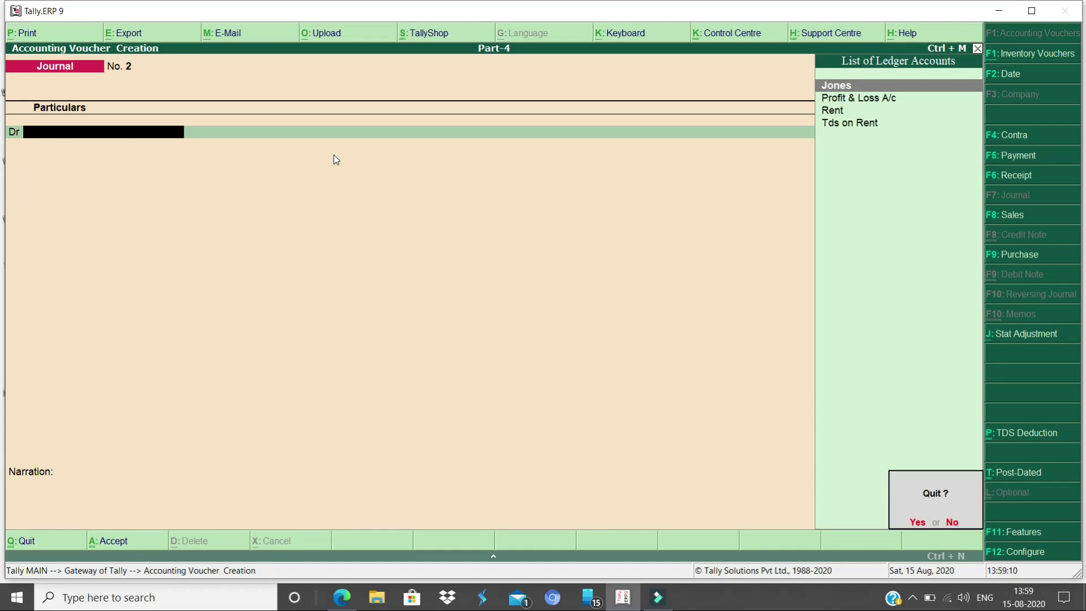
key(Return)
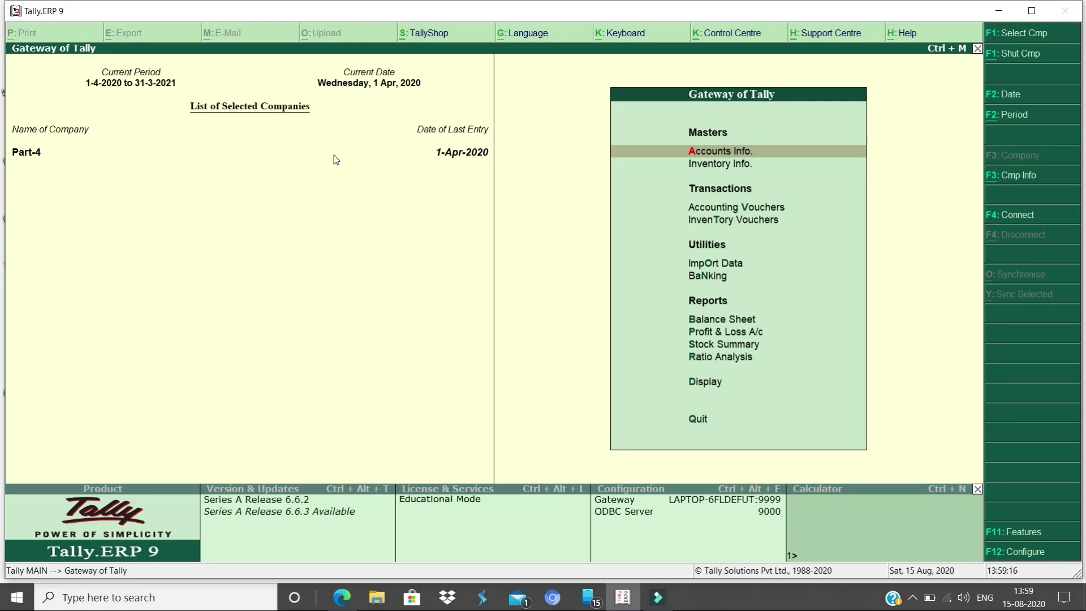
Review TDS Outstandings showing 7,500 pending for Tds on Rent Land Buildings, then exit to Gateway
key(d)
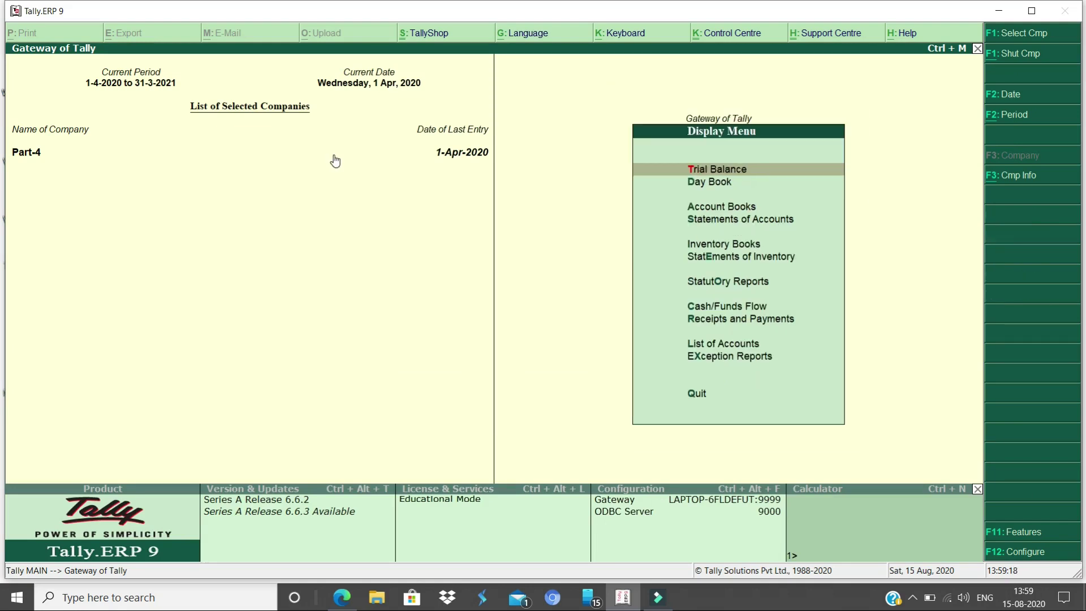
key(Down)
key(Down)
key(Down)
key(Down)
key(Down)
key(Down)
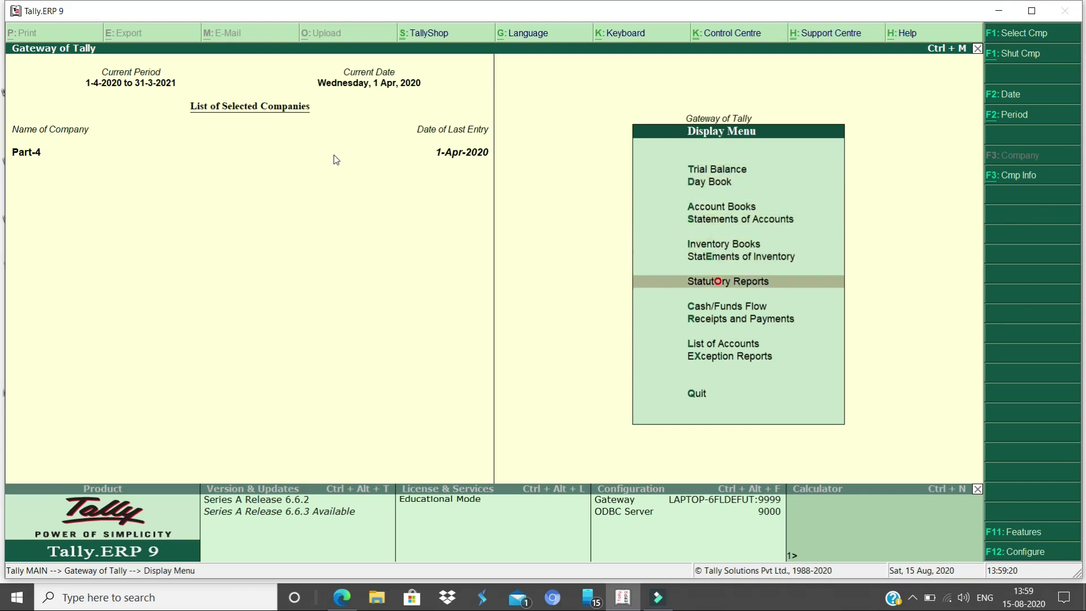
key(Return)
key(Return)
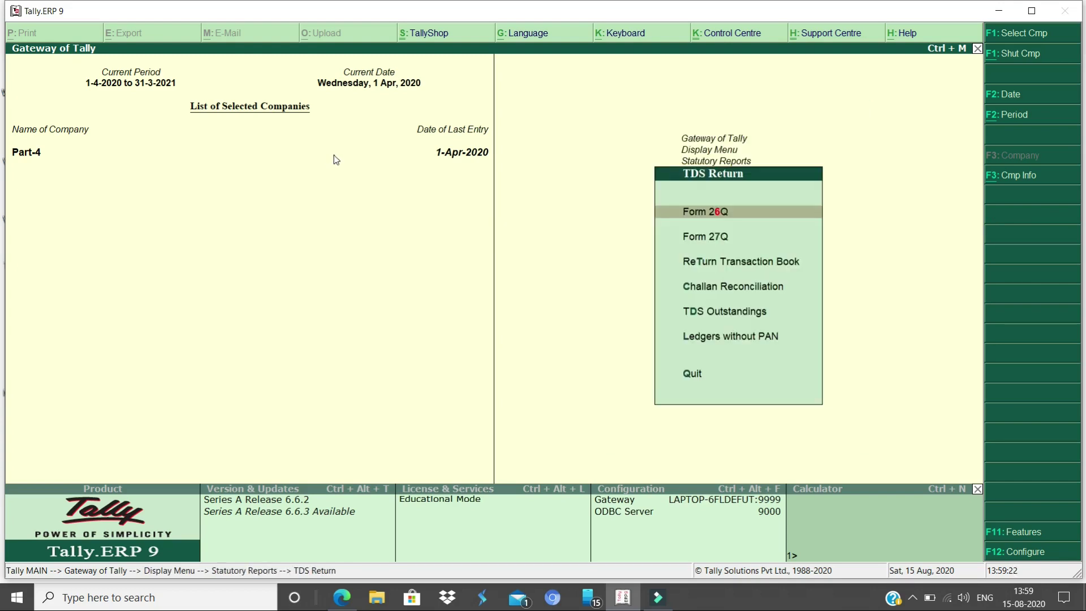
key(Down)
key(Down)
key(Down)
key(Down)
key(Return)
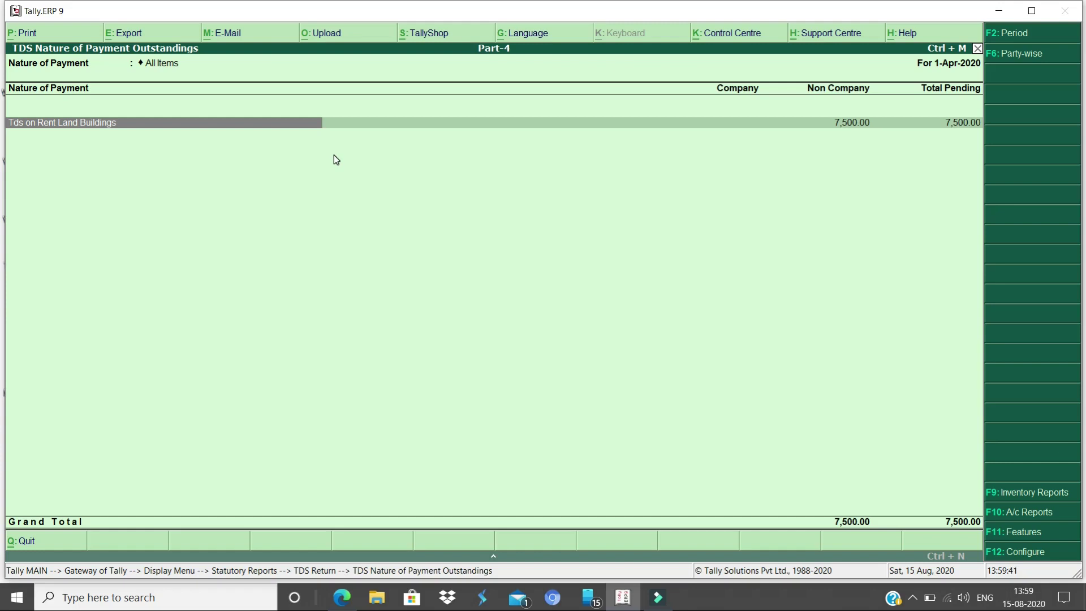
key(Escape)
key(Escape)
key(Escape)
key(Escape)
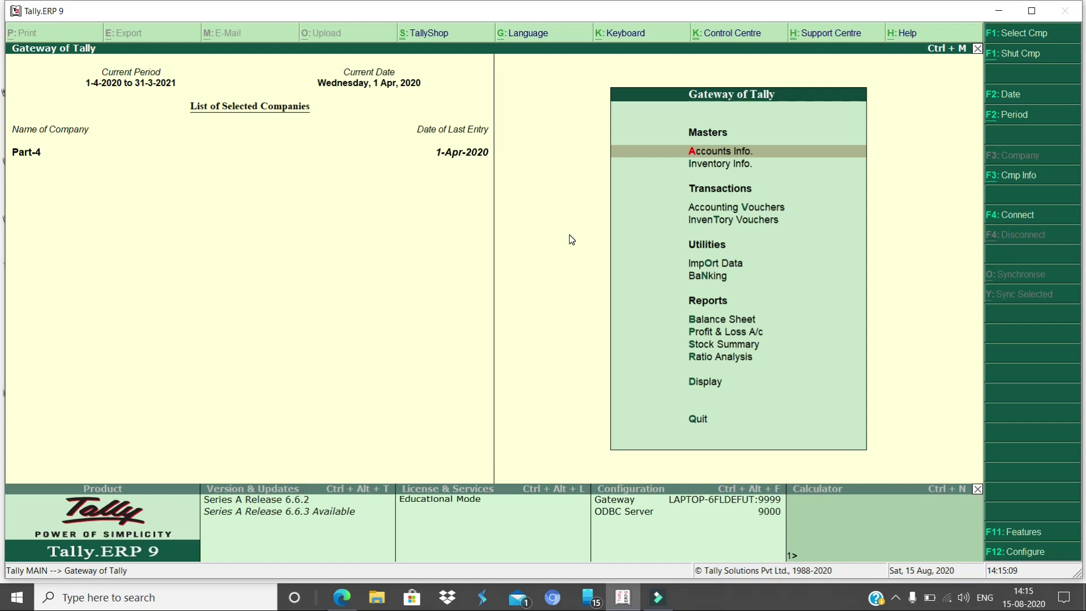
Start a new ledger named Contract
key(Return)
key(l)
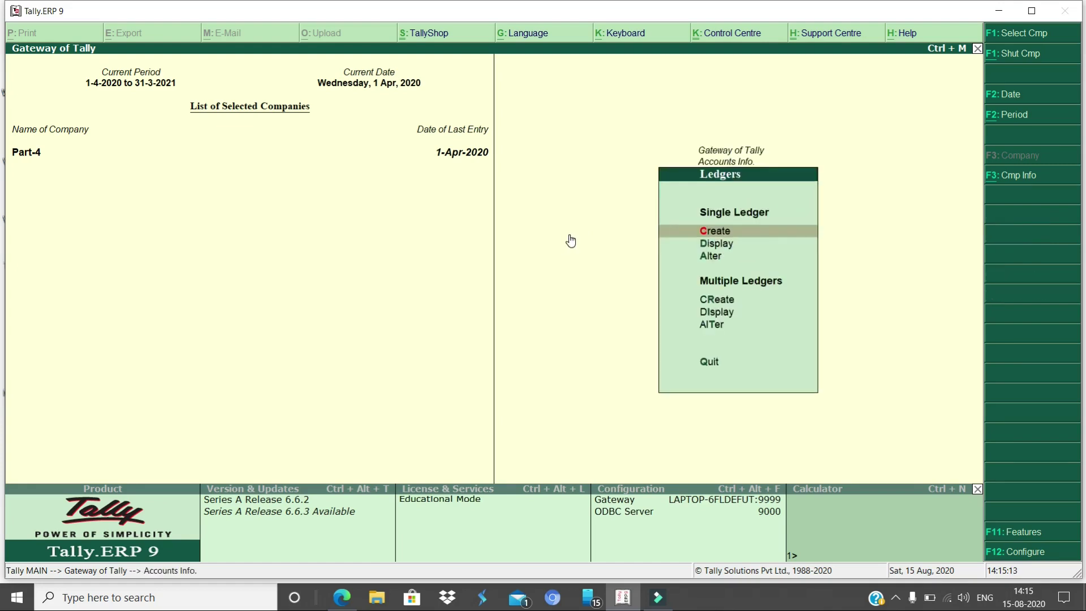
key(Return)
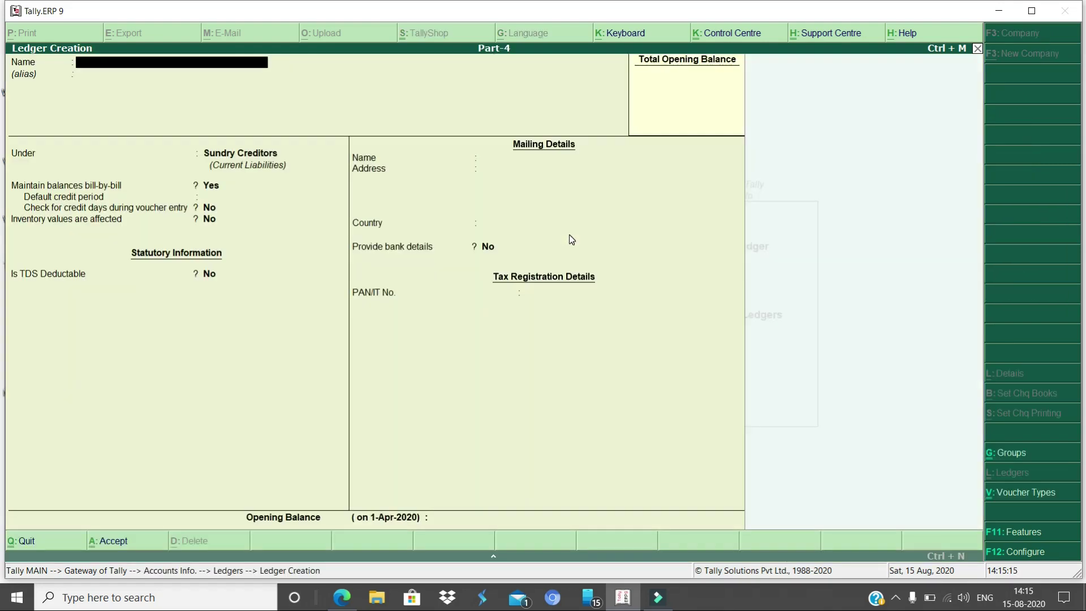
text(Contract)
key(Return)
Place Contract under Indirect Expenses with TDS applicable and nature of payment Tds on Contract
text(Indi)
key(Return)
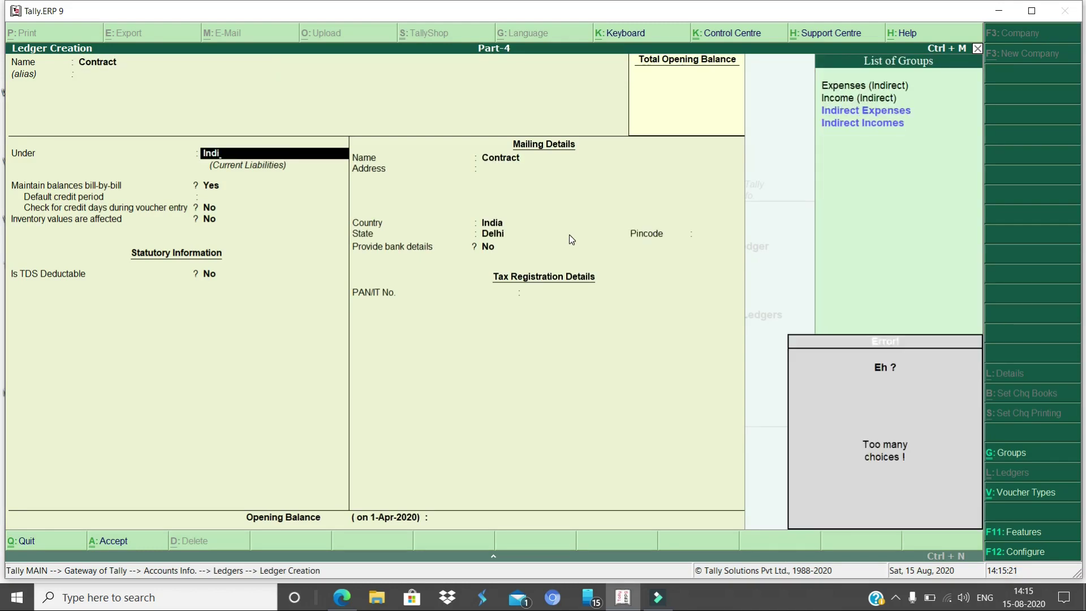
key(Down)
key(Up)
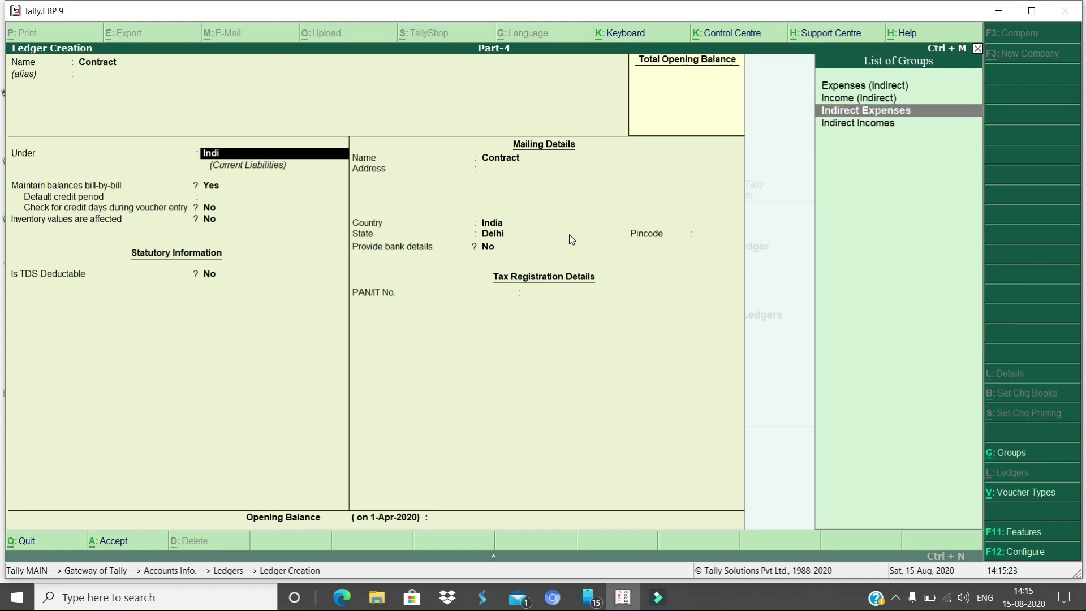
key(Return)
key(Return)
key(Return)
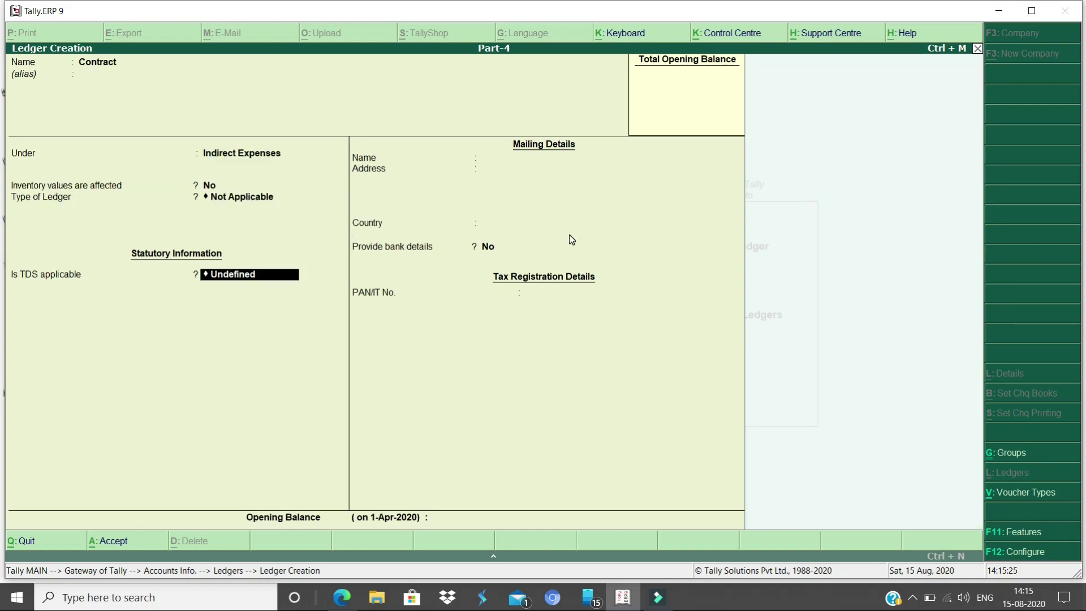
key(Up)
key(Up)
key(Return)
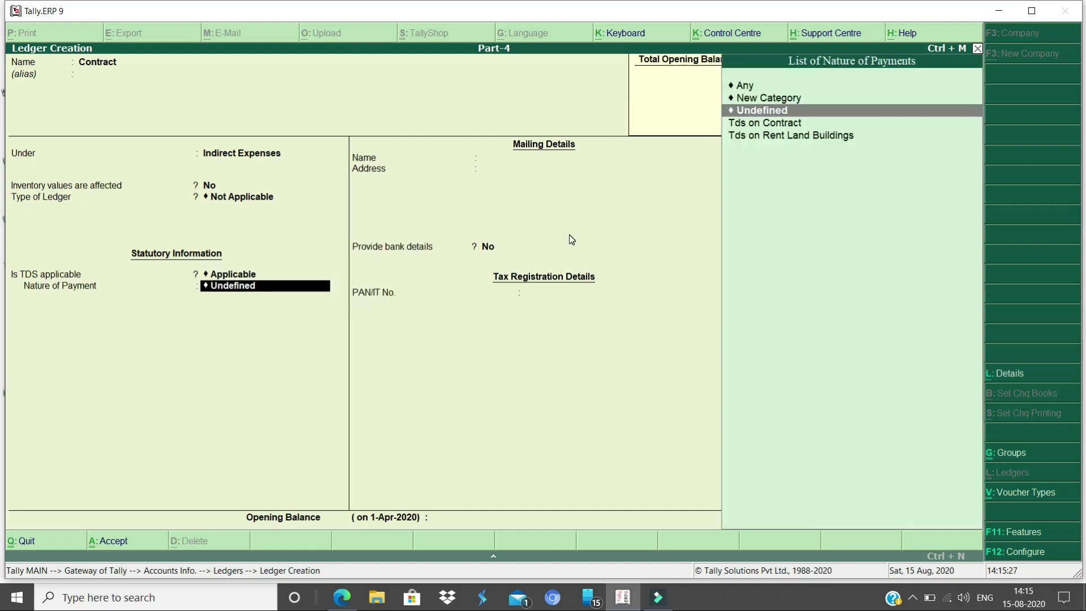
key(Down)
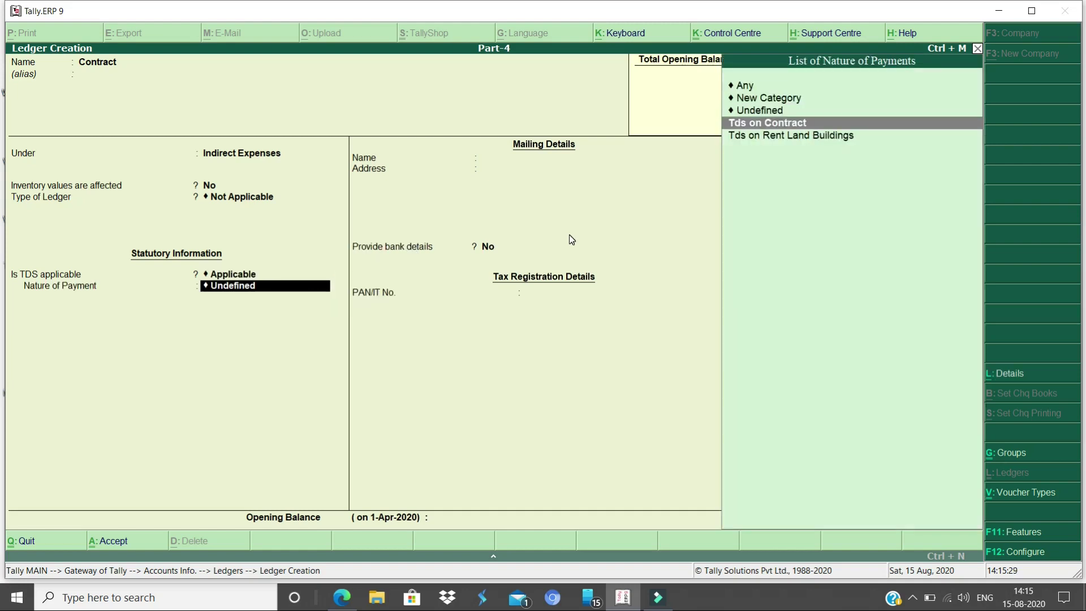
key(Return)
key(BackSpace)
Accept Tds on Contract details (section 194c, 0.75% rates) and save the Contract ledger
key(ctrl+Return)
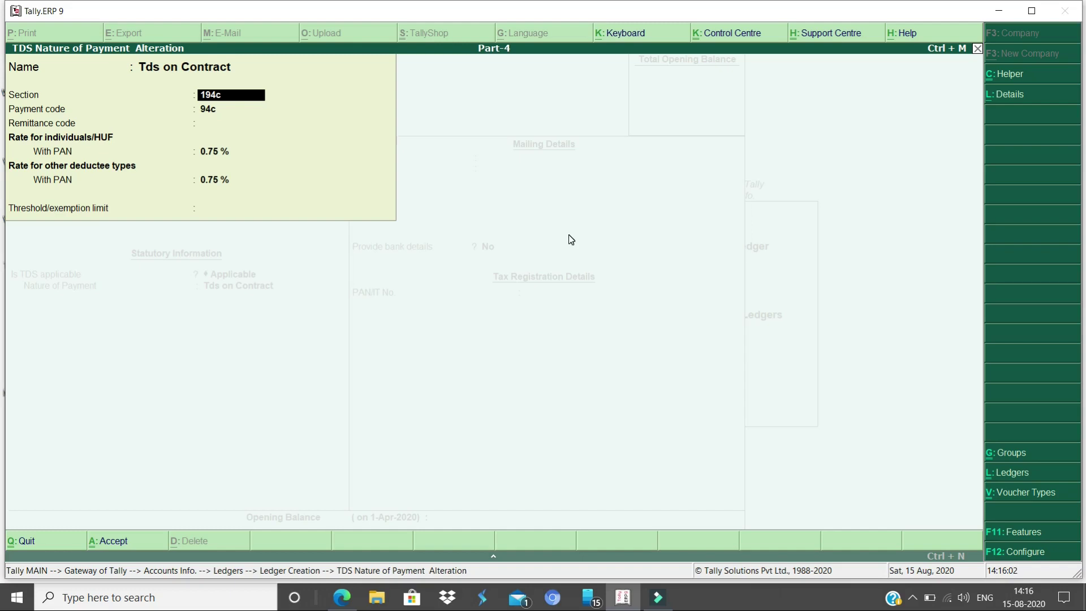
key(Return)
key(Return)
key(Return)
key(Return)
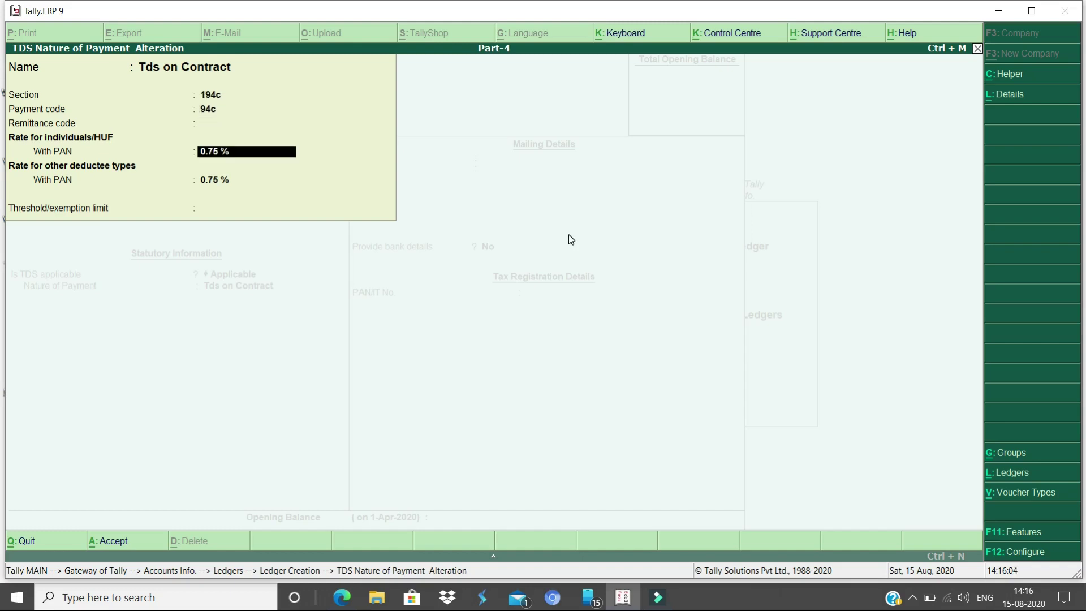
key(Return)
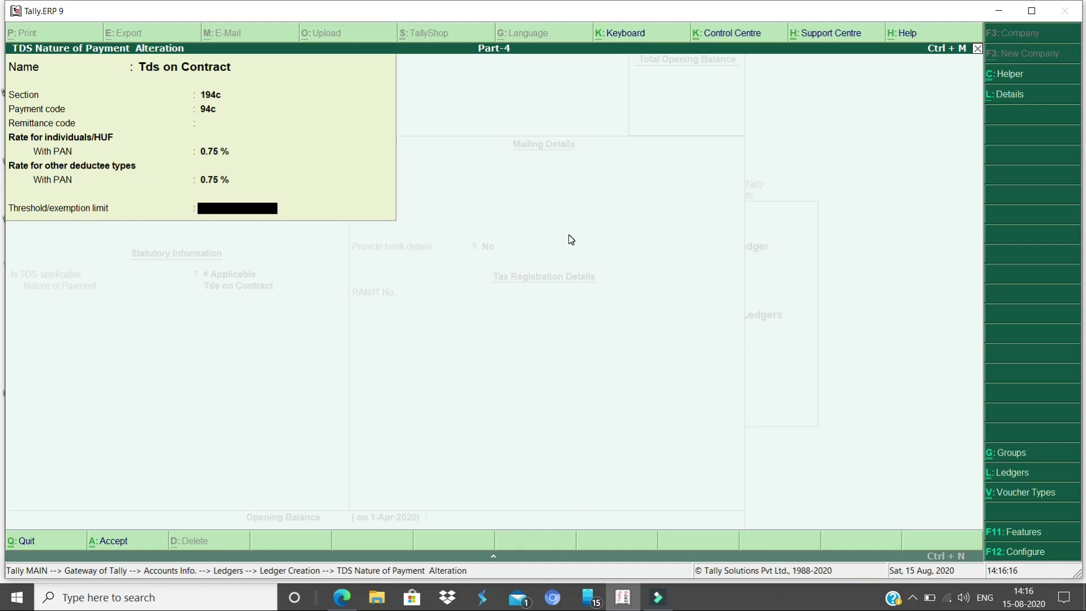
key(Return)
key(Return)
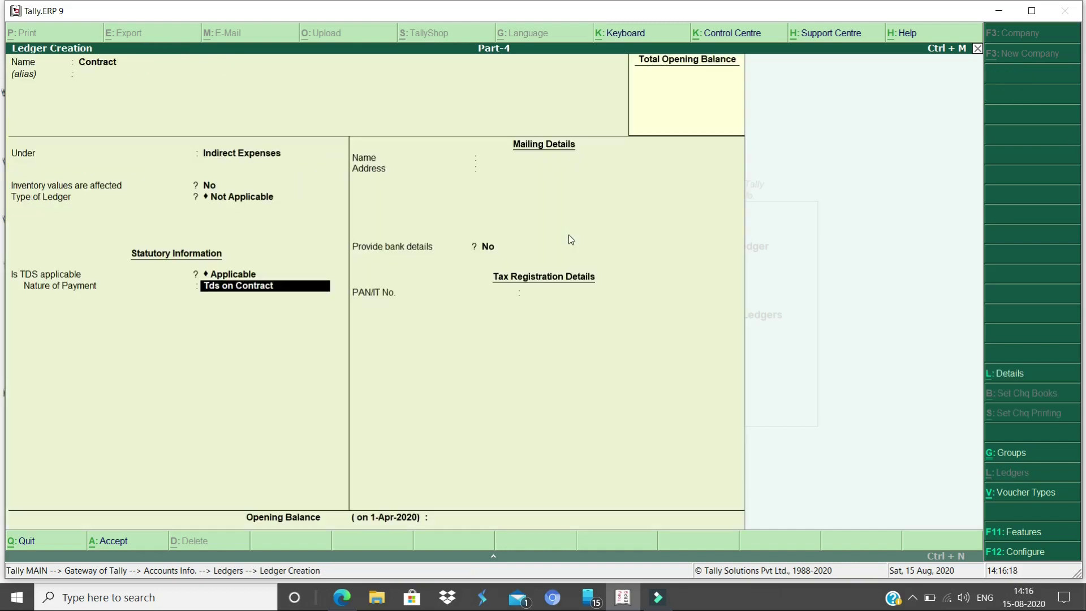
key(Return)
key(Return)
key(Return)
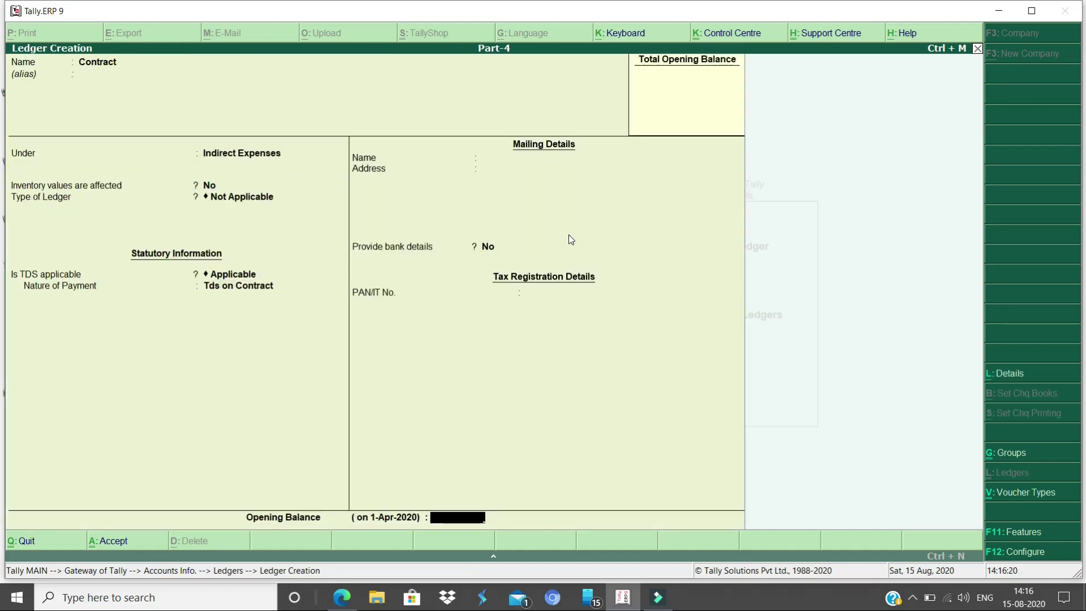
key(Return)
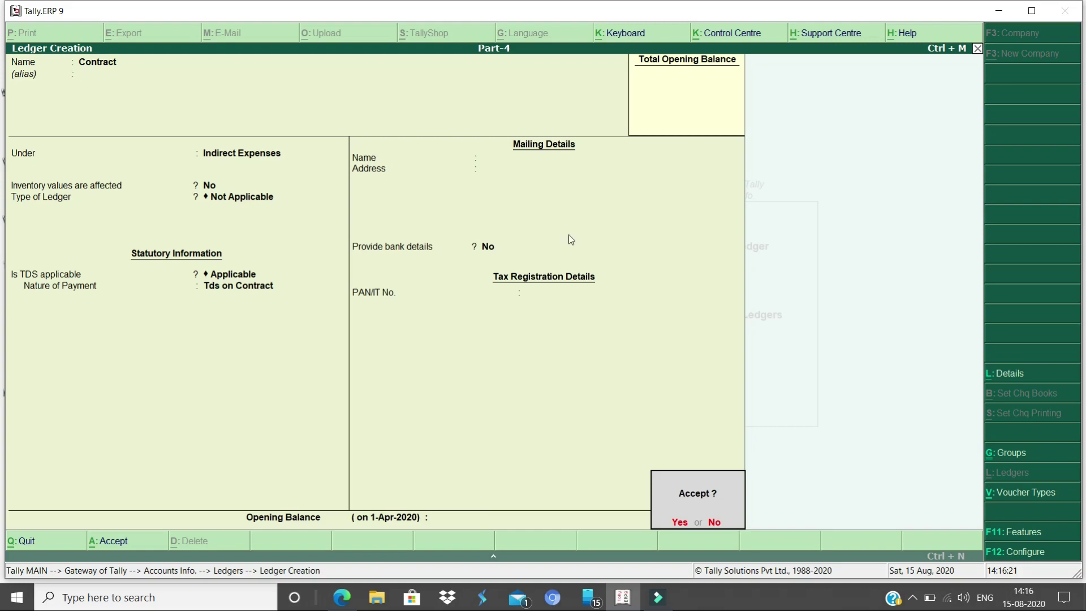
key(Return)
key(Escape)
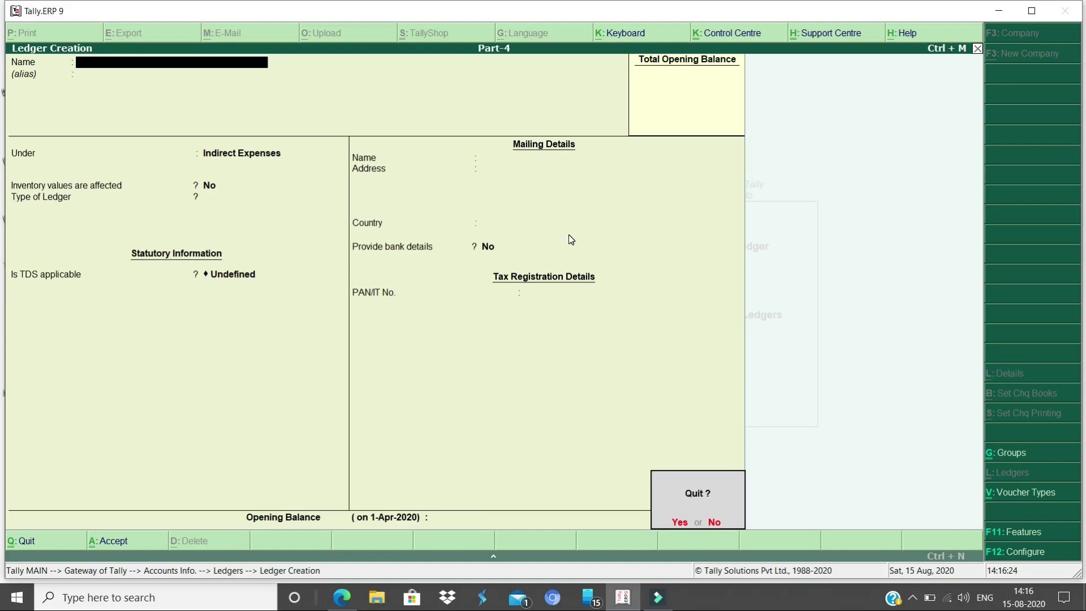
Create the creditor's party ledger under Sundry Creditors with TDS deductible
key(n)
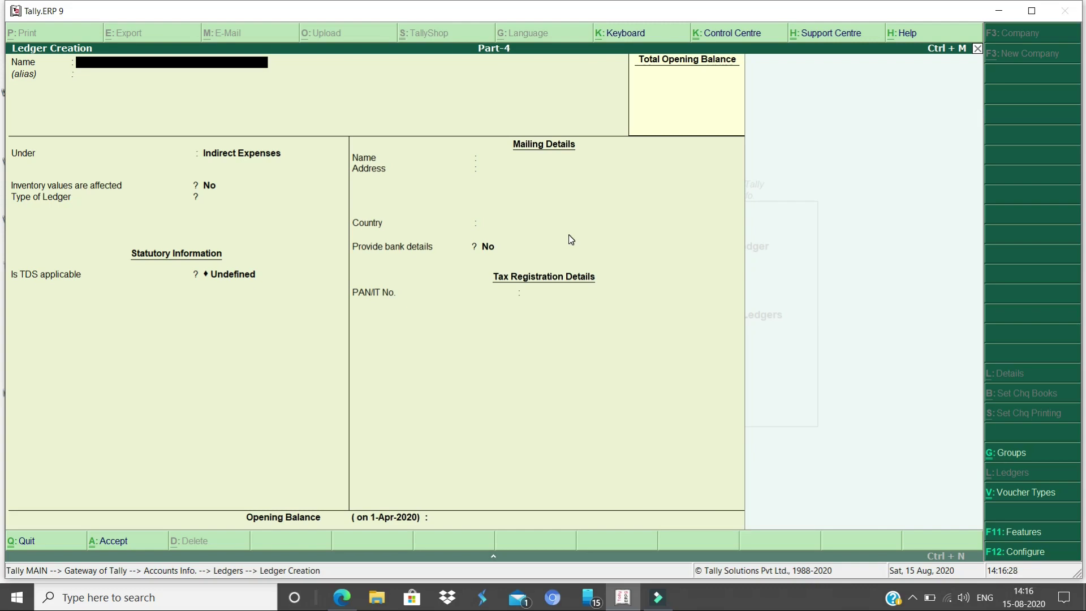
text(Ram)
key(Return)
key(Return)
text(cre)
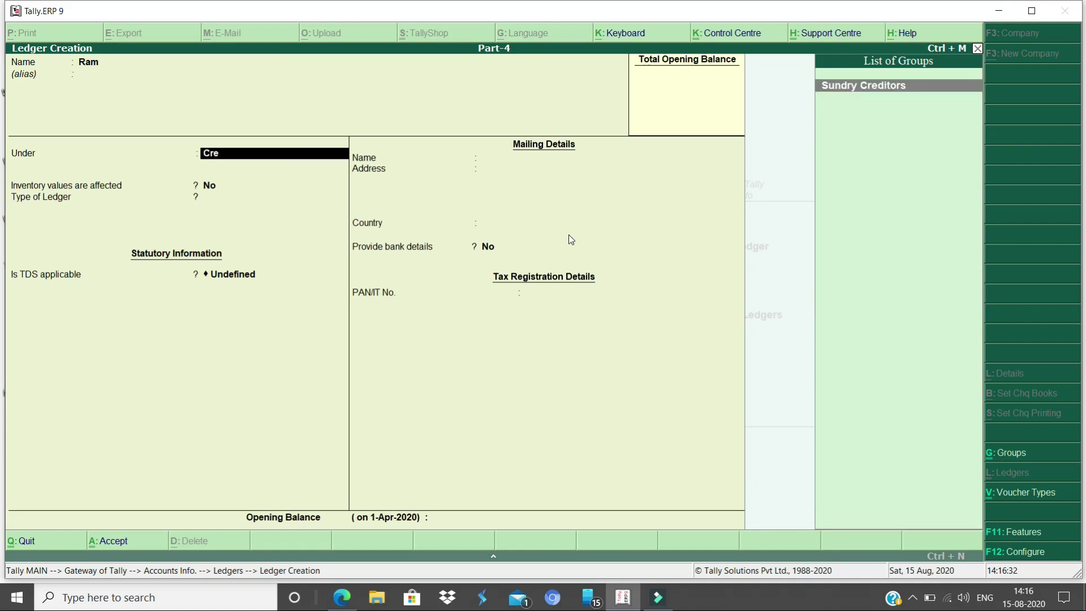
key(Return)
key(Return)
key(Return)
key(Return)
key(y)
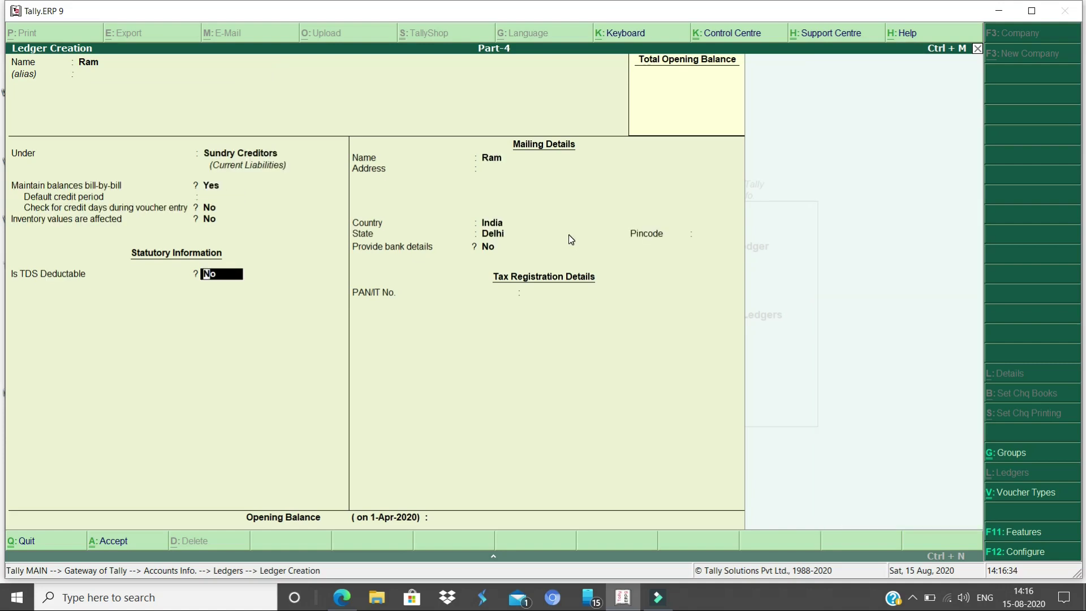
key(Return)
Set deductee type Individual/HUF - Resident, deduct TDS in same voucher, and finish the form
key(Down)
key(Down)
key(Down)
key(Down)
key(Down)
key(Down)
key(Down)
key(Down)
key(Down)
key(Down)
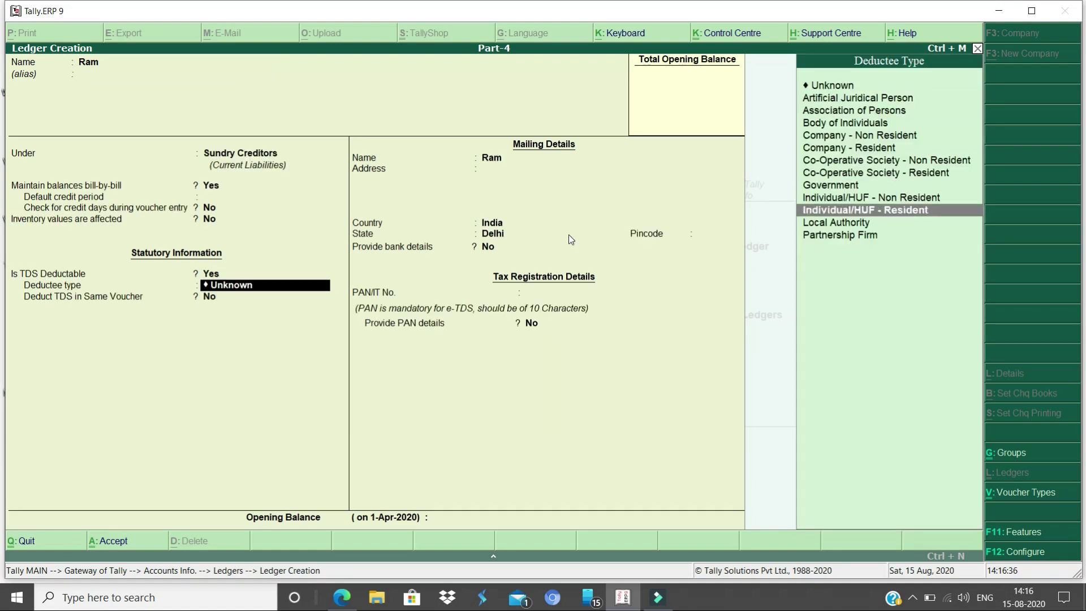
key(Return)
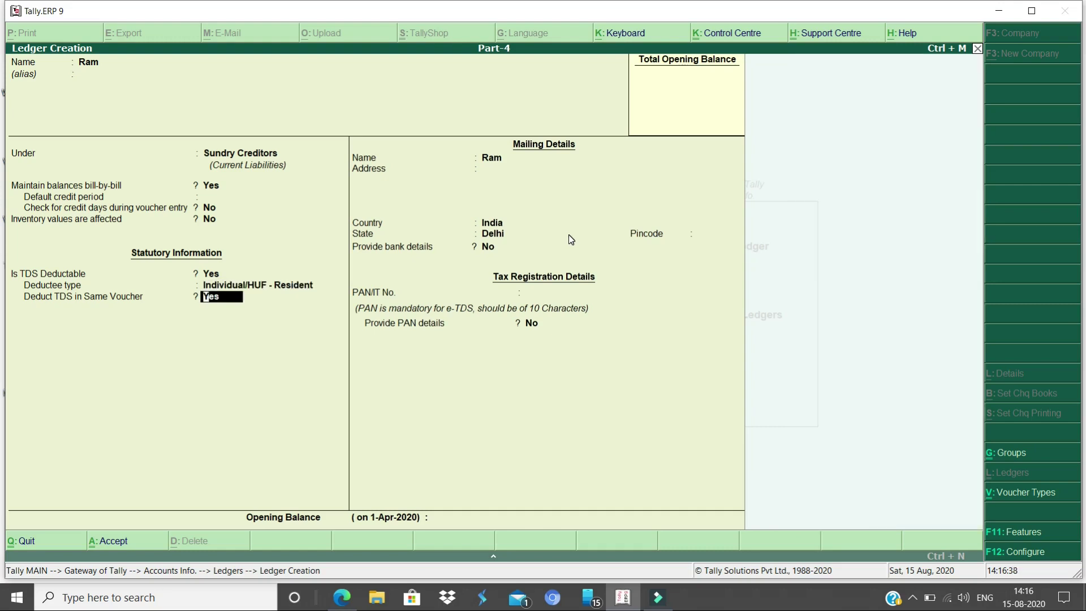
key(y)
key(Return)
key(Return)
key(Return)
key(Return)
key(Return)
key(Return)
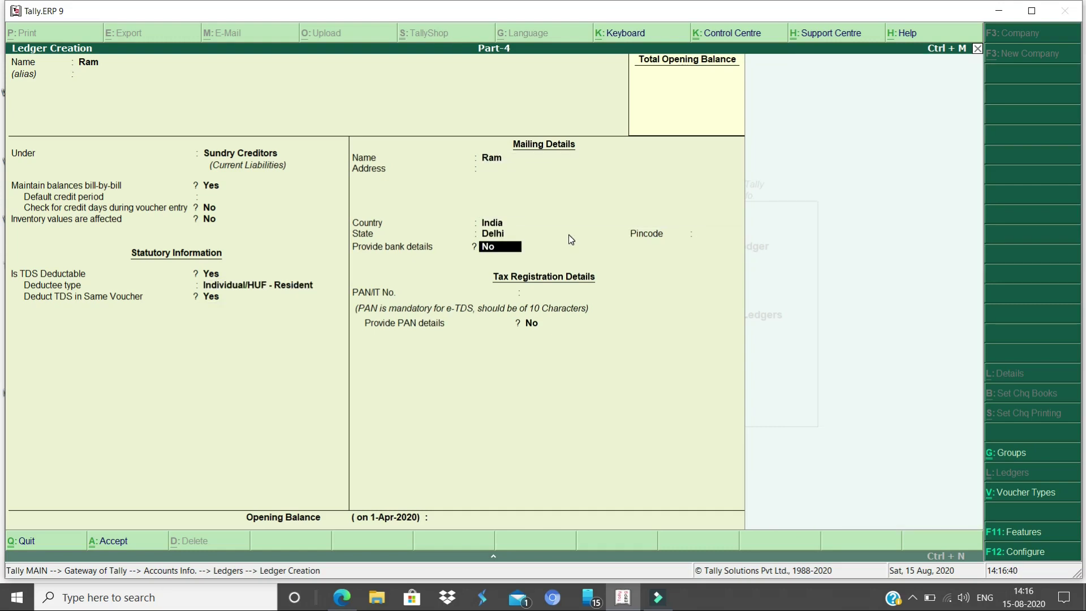
key(Return)
key(Return)
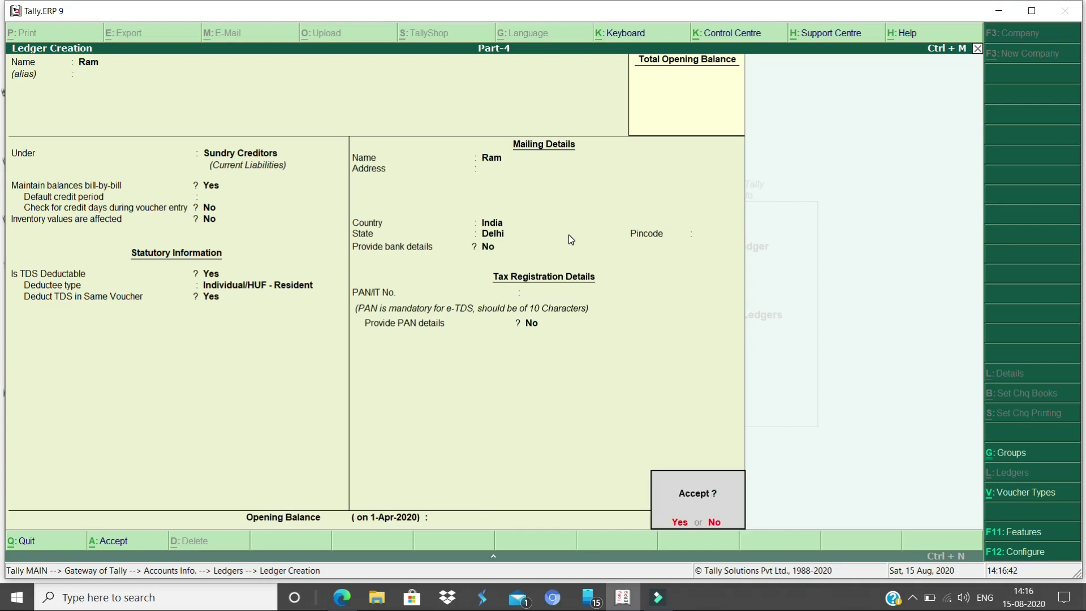
key(Return)
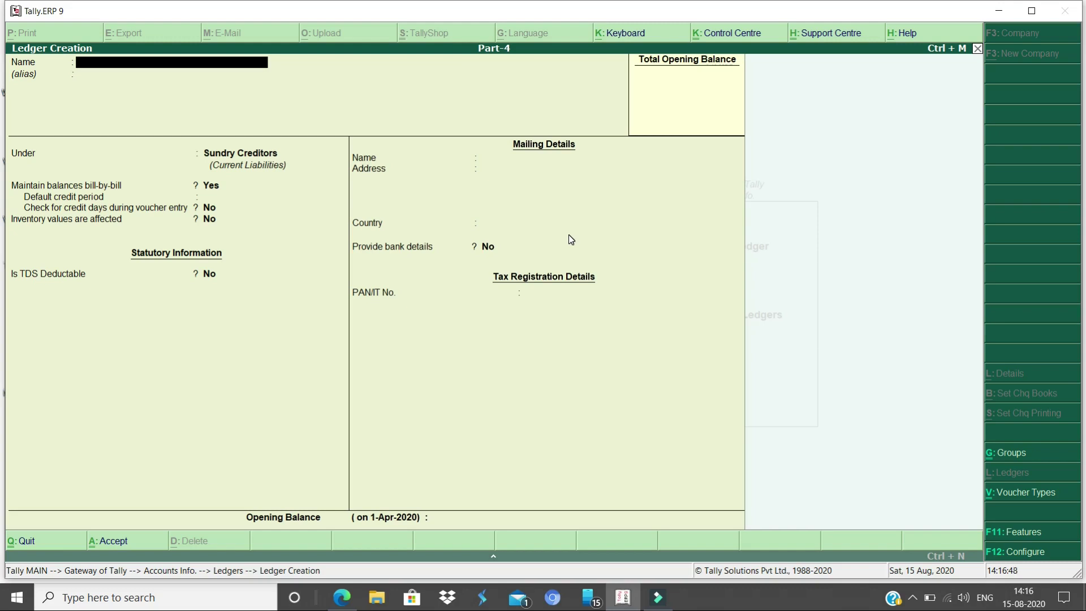
Create ledger 'Tds on Contract 194c' under Duties & Taxes with duty type TDS
text(Tds on Contract 194c)
key(Return)
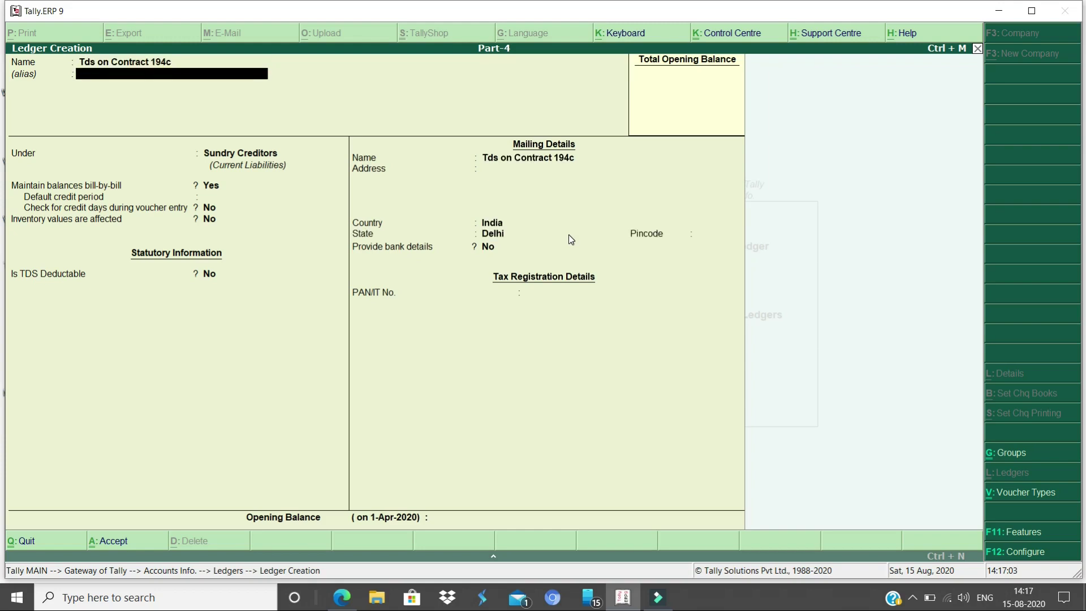
key(Return)
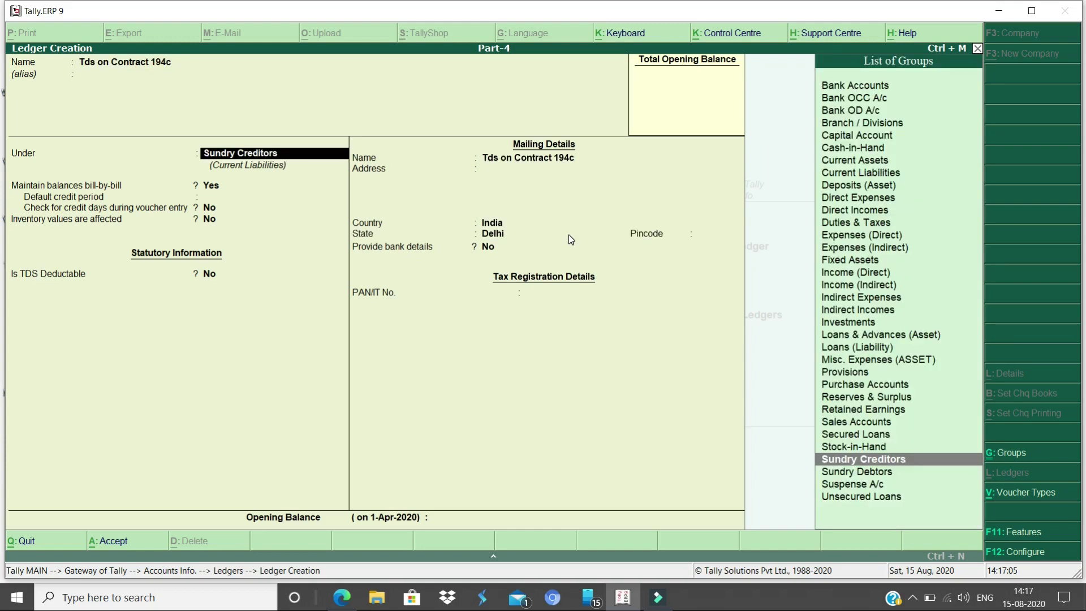
text(Duties & Taxes)
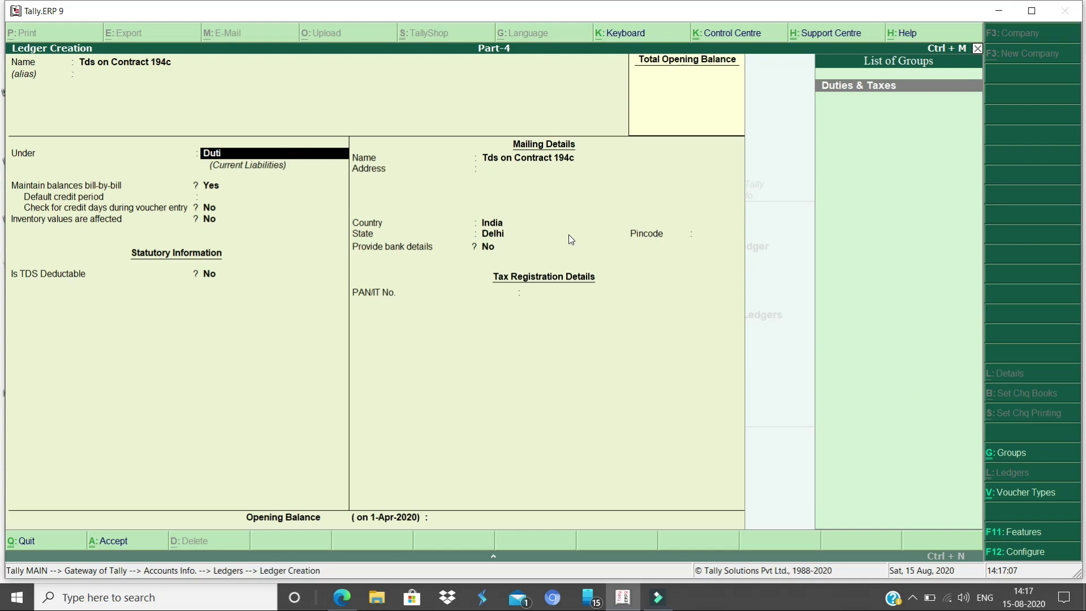
key(Return)
key(Down)
key(Return)
key(Return)
Set its nature of payment to Tds on Contract, save it, and leave ledger creation
key(BackSpace)
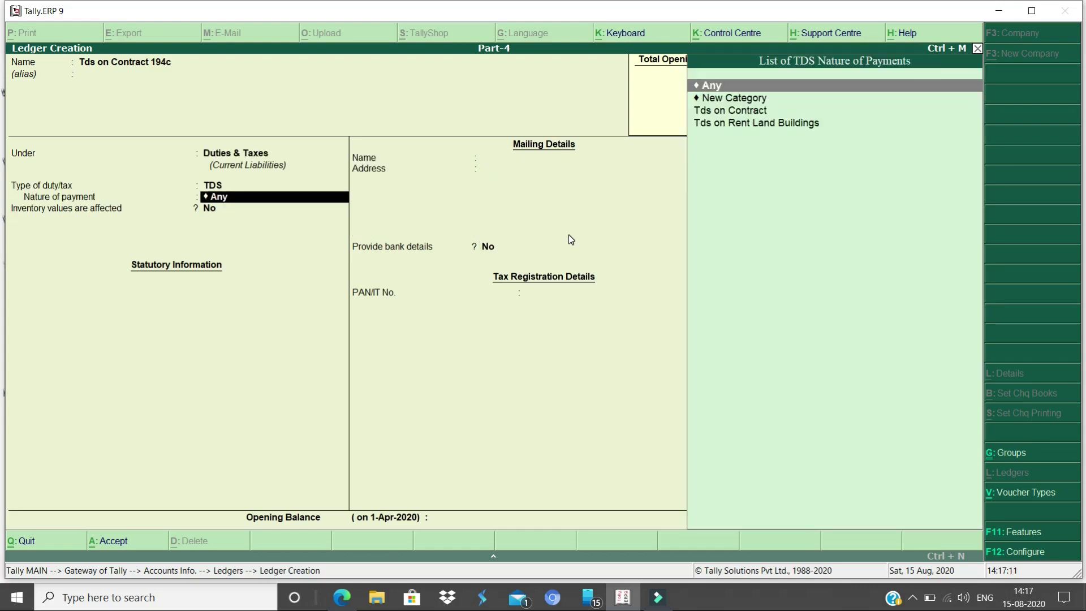
key(Down)
key(Down)
key(Return)
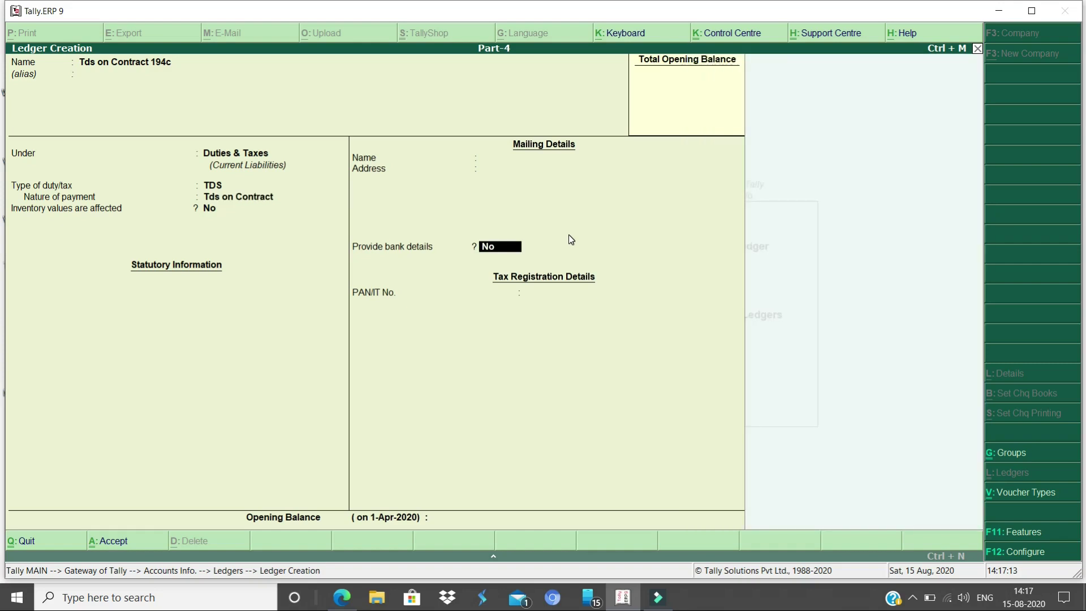
key(Return)
key(Return)
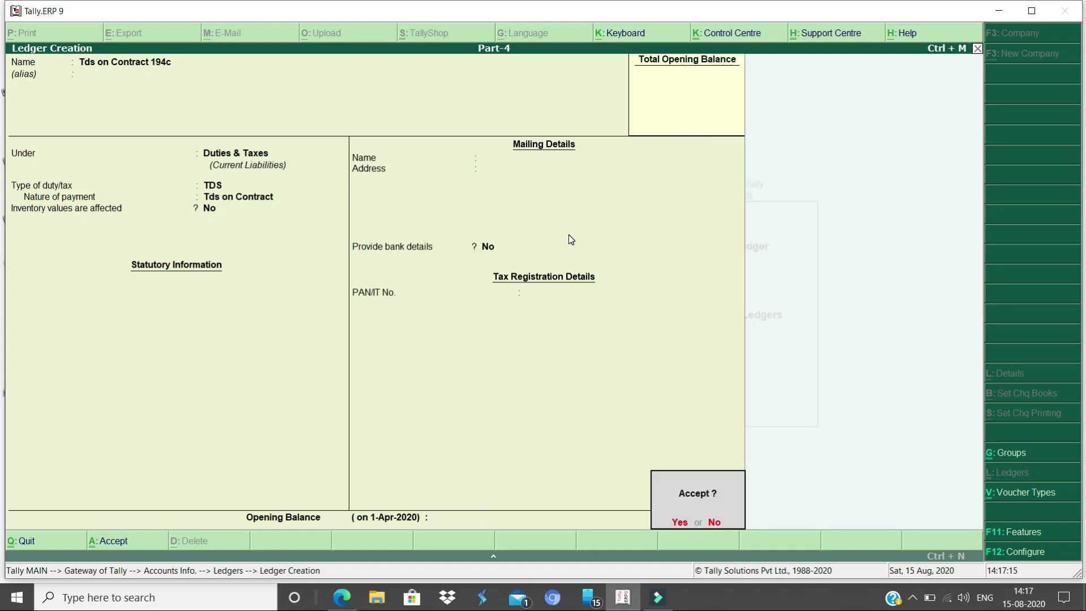
key(Return)
key(Escape)
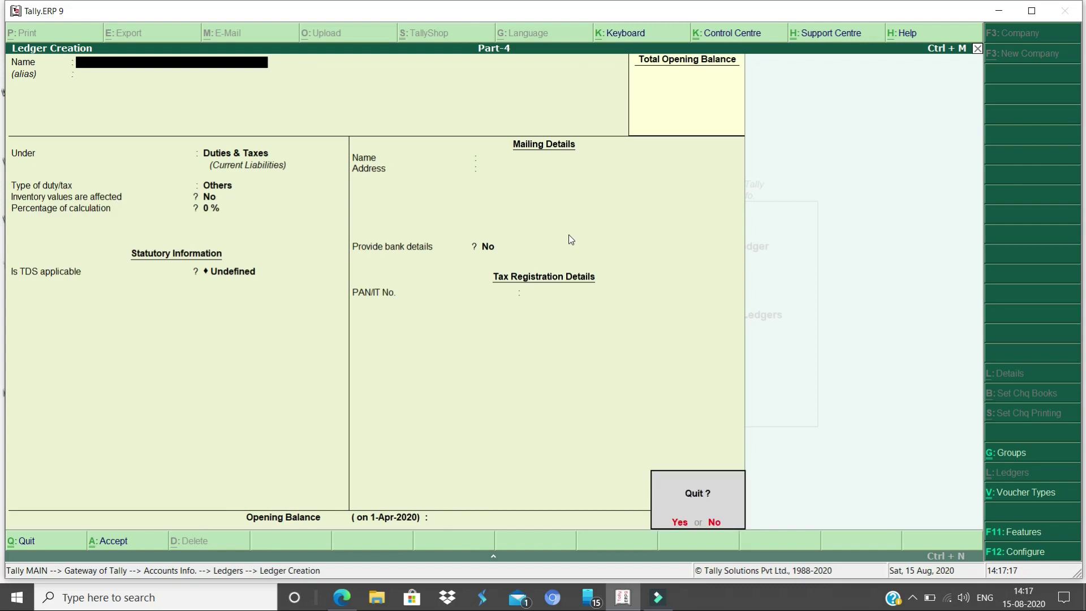
key(Return)
key(Escape)
key(Escape)
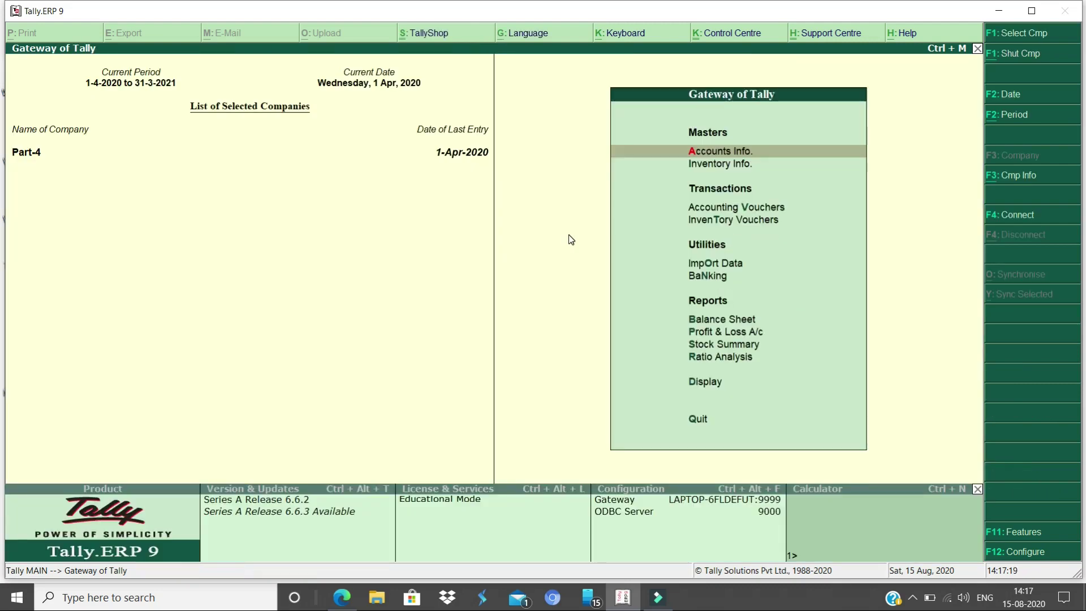
Start a journal voucher debiting Contract 2,00,000
key(v)
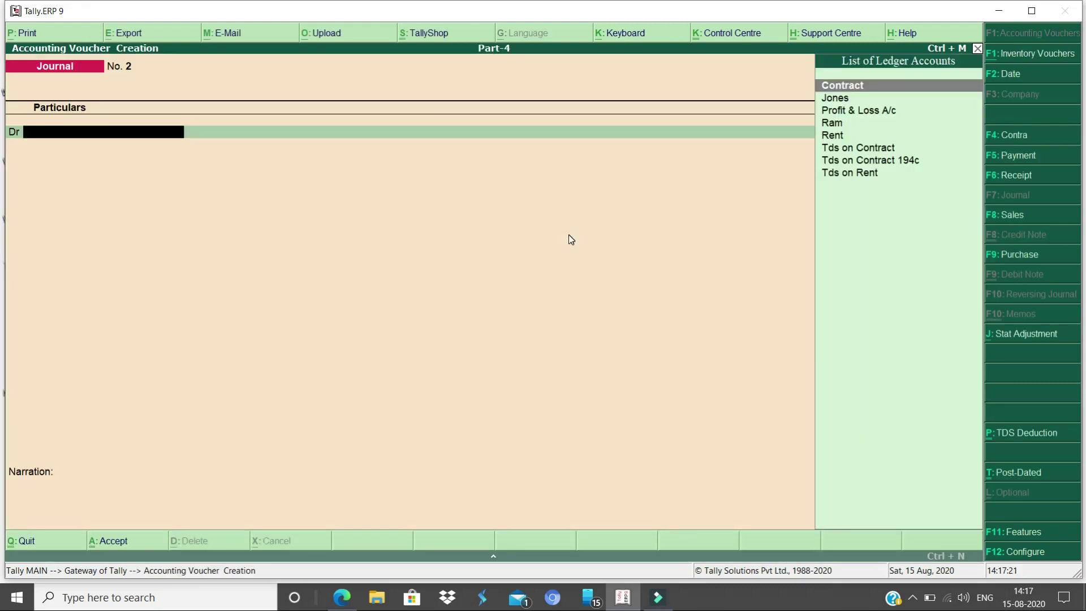
key(Return)
text(200000)
key(Return)
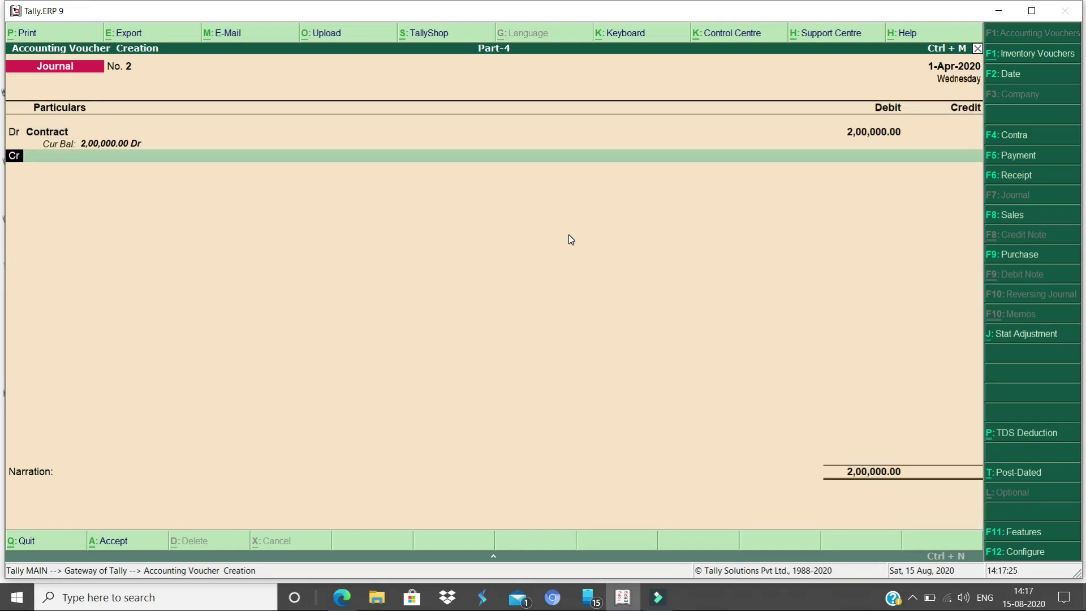
Credit the creditor's ledger and open that ledger for alteration
text(Ram)
key(Return)
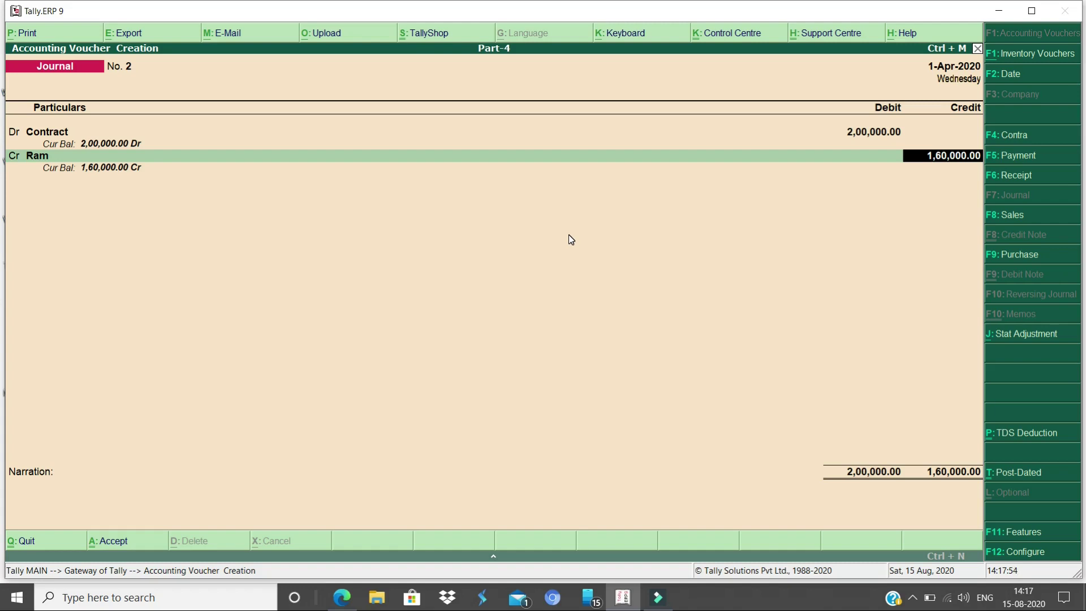
key(BackSpace)
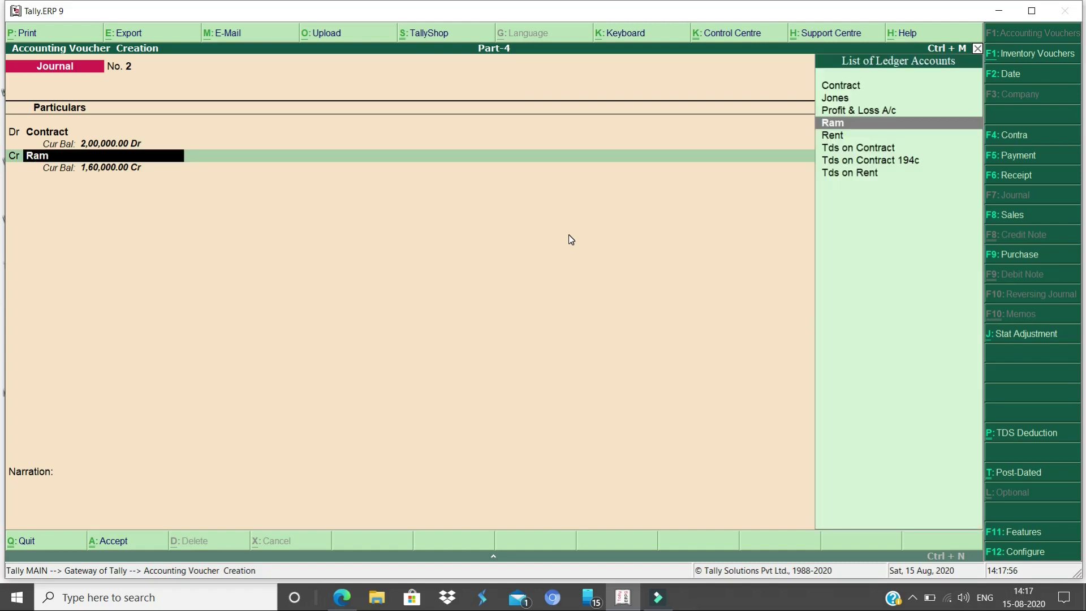
key(ctrl+Return)
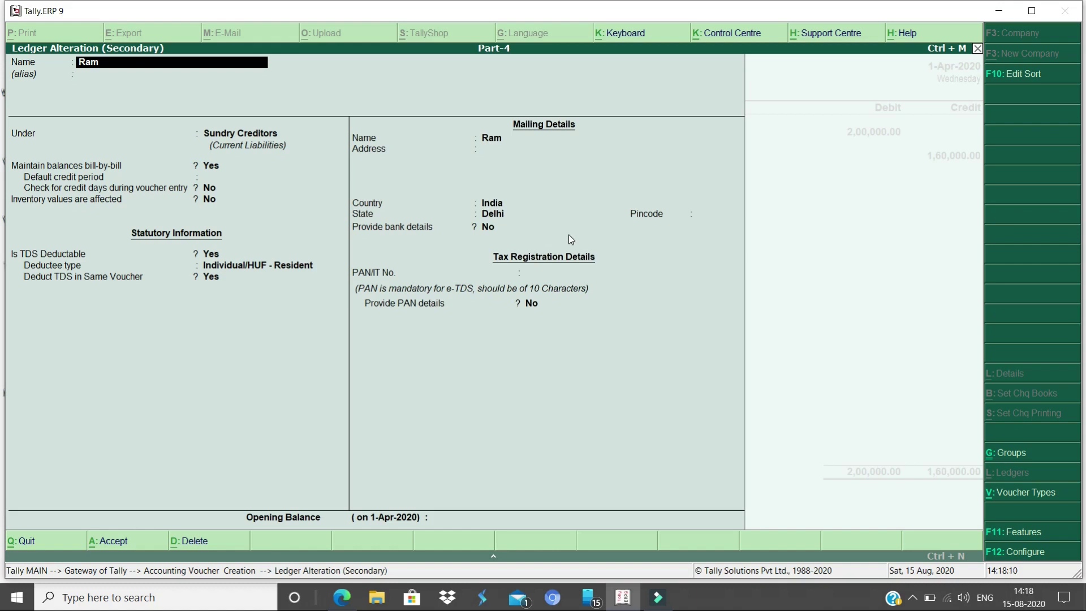
Enter the creditor's PAN in its ledger and save the alteration
key(Return)
key(Return)
key(Return)
key(Return)
key(Return)
key(Return)
key(Return)
key(Return)
key(Return)
key(Return)
key(Return)
key(Return)
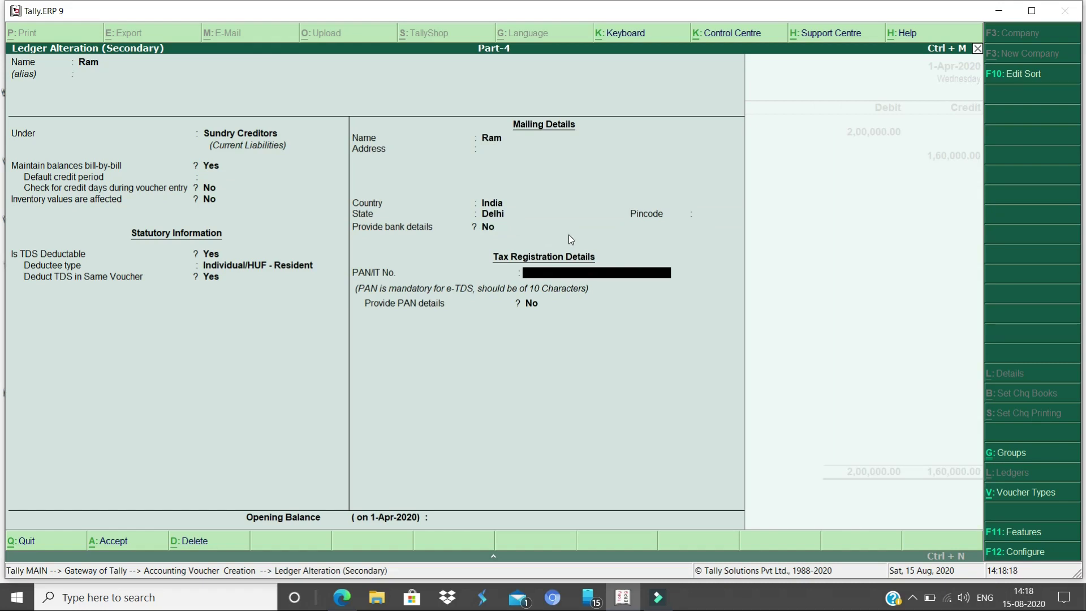
text(ABVC)
key(BackSpace)
key(BackSpace)
text(CPD1234R)
key(Return)
key(Return)
key(Return)
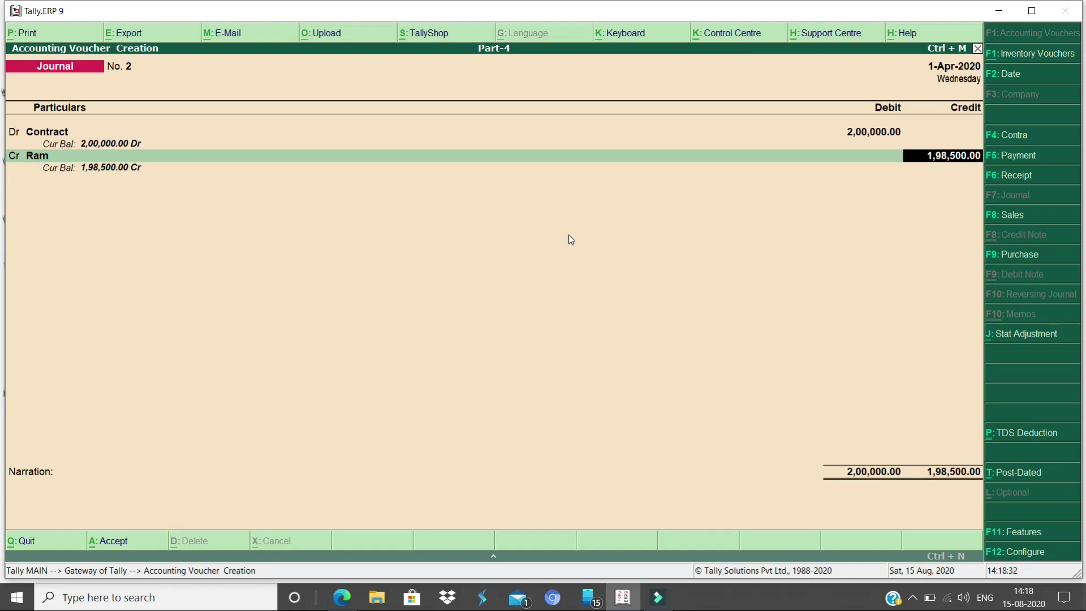
Record the creditor's bill-wise details as New Ref 2
key(Return)
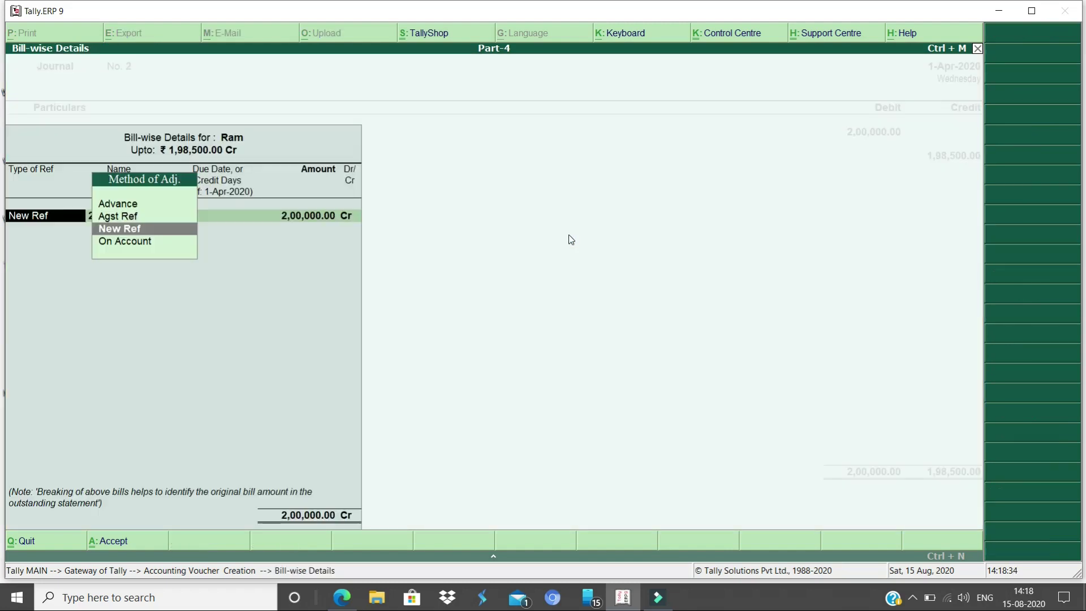
key(Return)
key(Return)
key(Return)
key(Return)
key(Return)
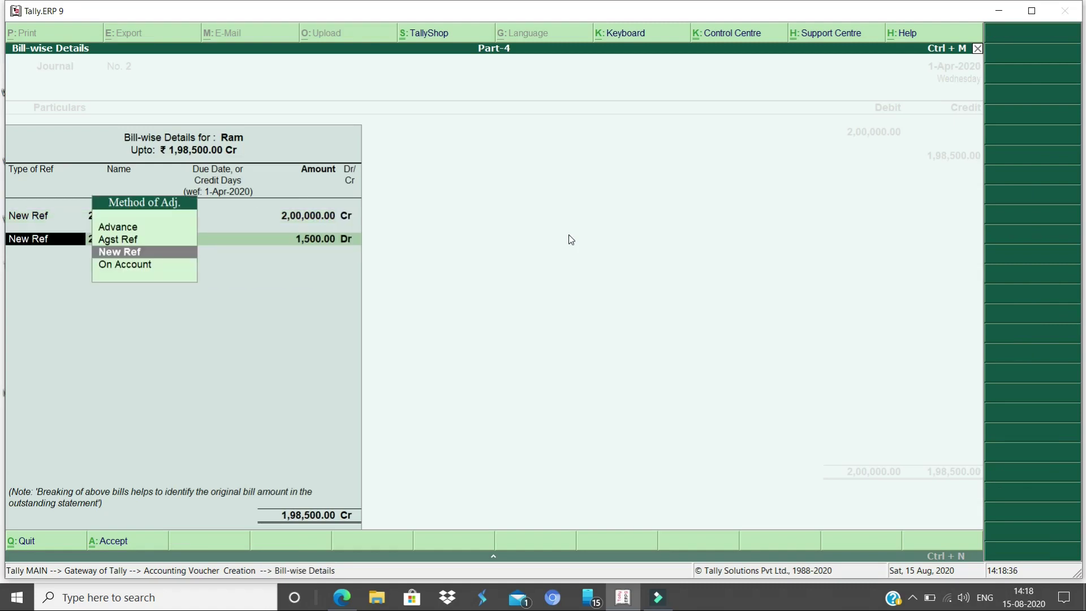
key(Return)
key(Return)
key(Return)
key(Return)
key(Return)
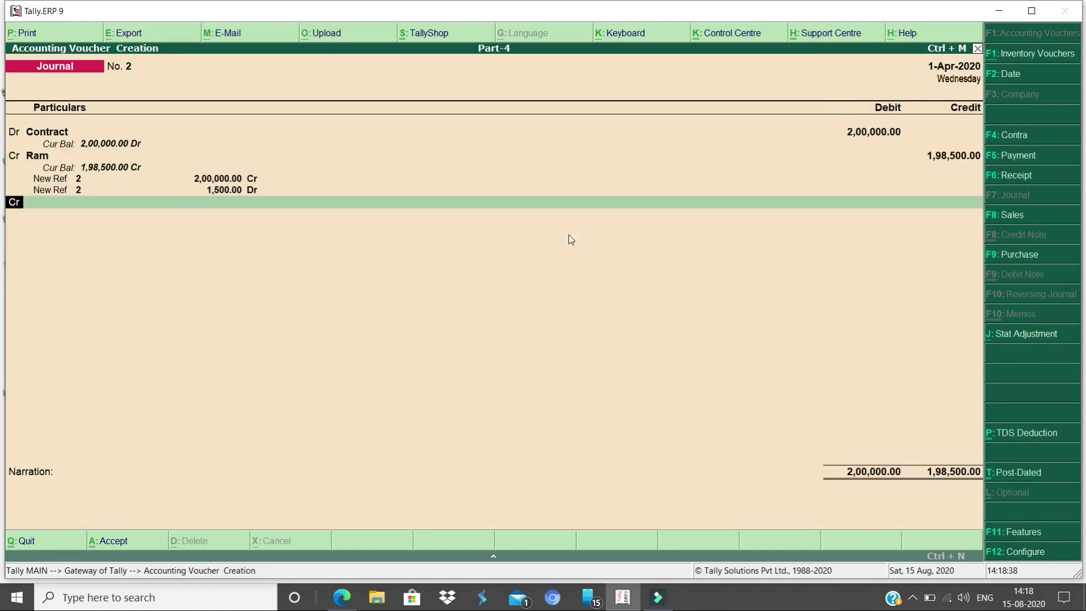
key(Return)
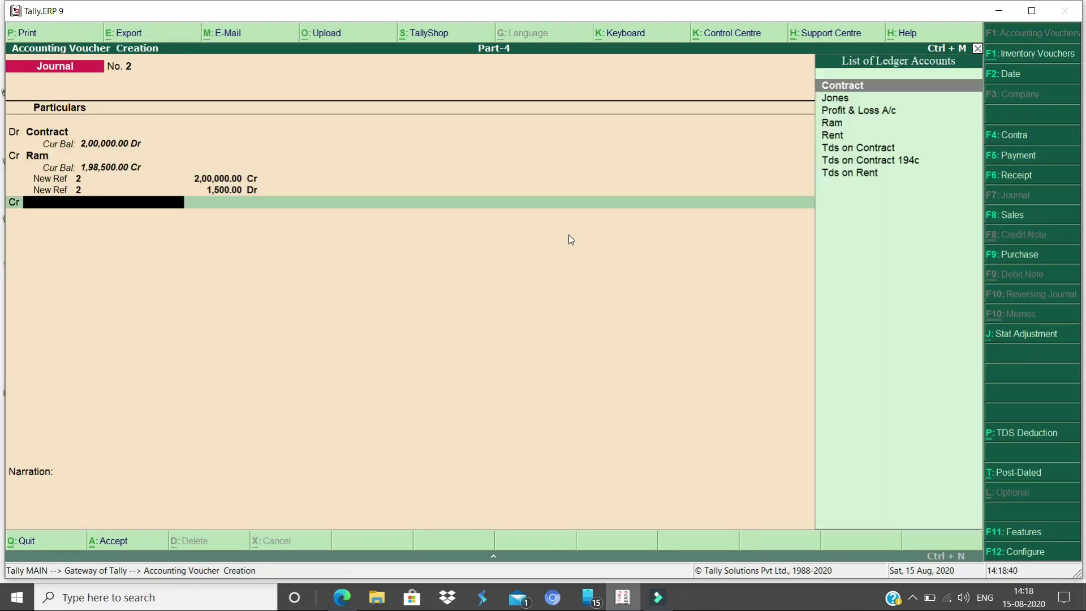
Credit Tds on Contract 194c 1,500.00 and save journal No. 2
key(Down)
key(Down)
key(Down)
key(Down)
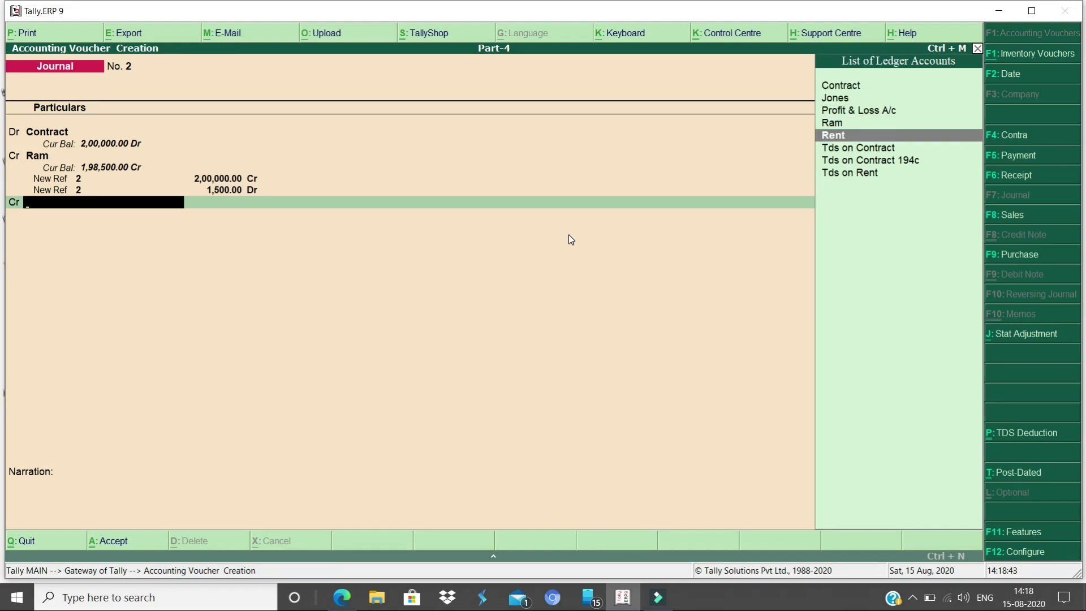
key(Down)
key(Down)
key(Return)
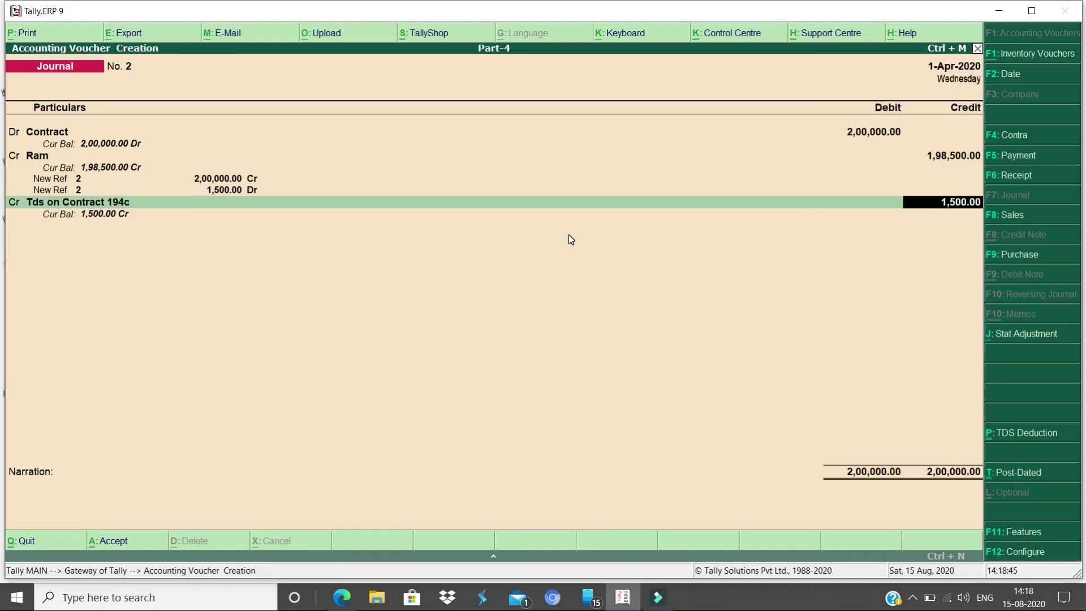
key(Return)
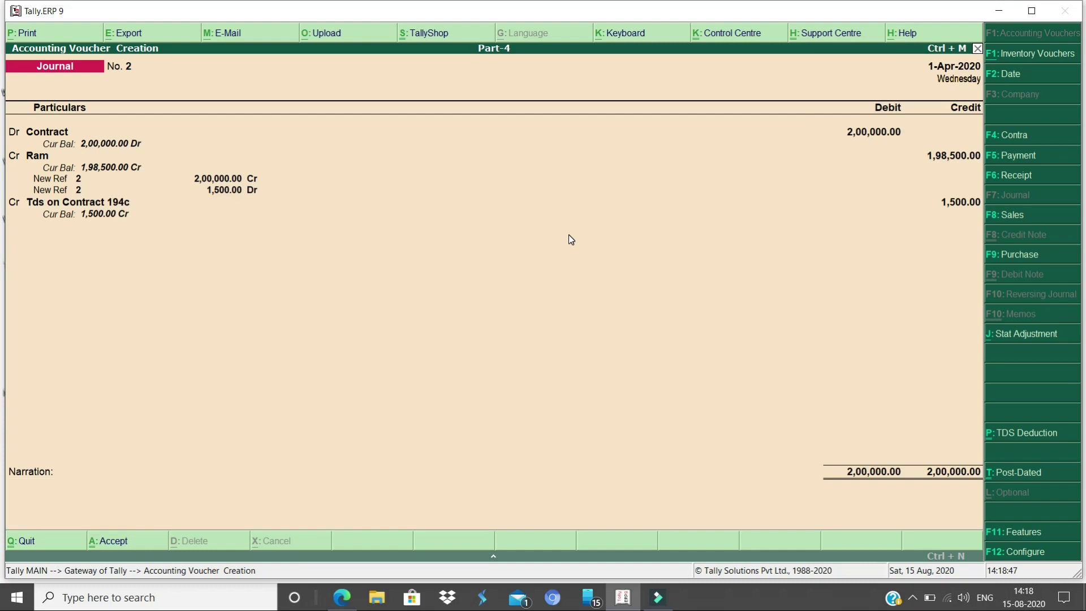
key(Return)
key(Return)
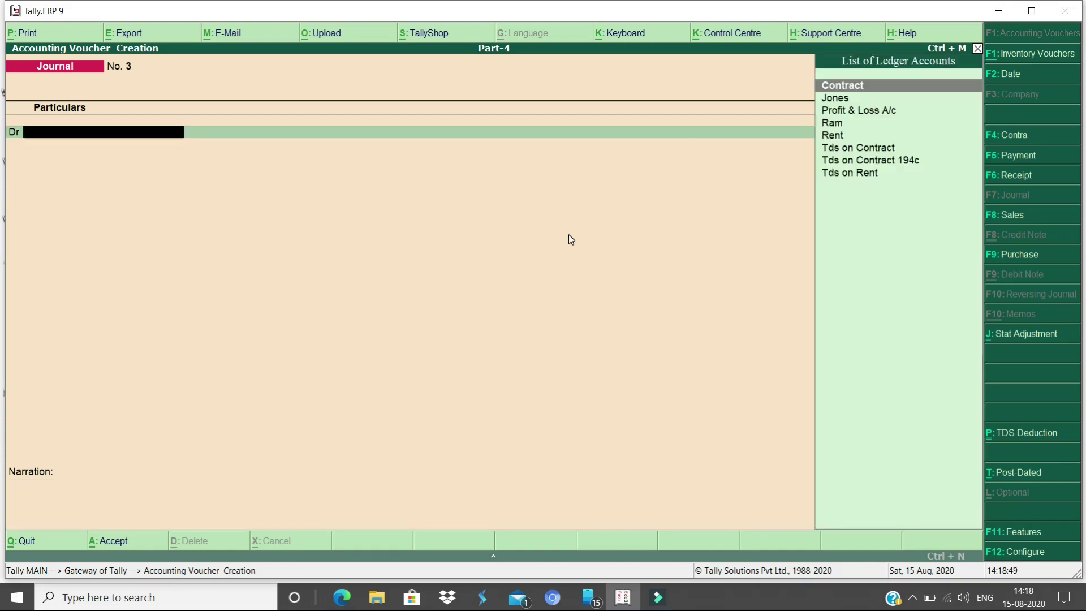
key(Escape)
key(Escape)
key(n)
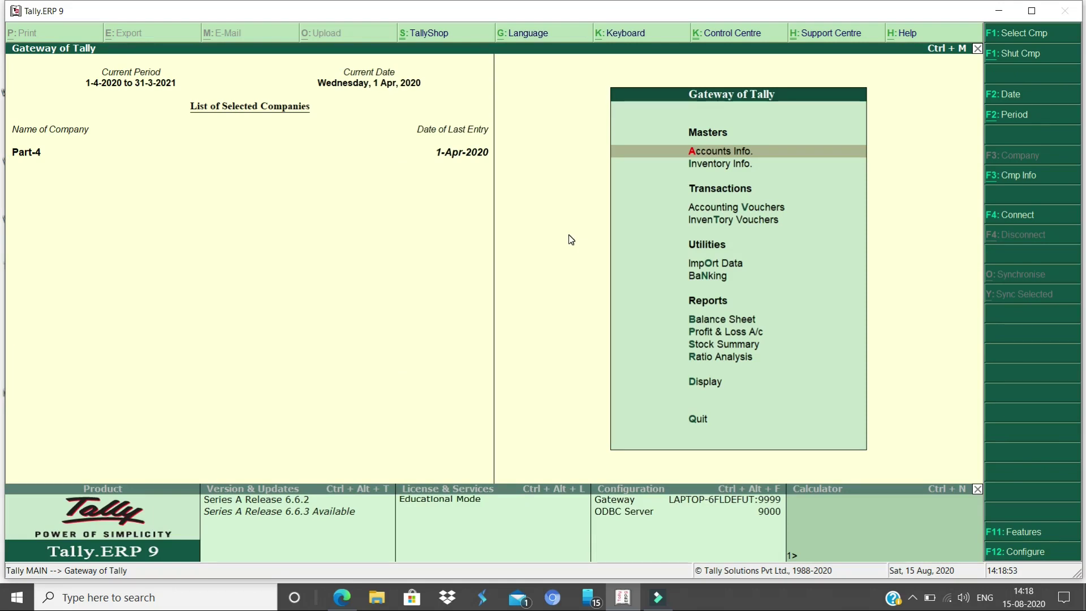
Open TDS Outstandings under Statutory Reports > TDS Reports, showing 9,000 pending
key(d)
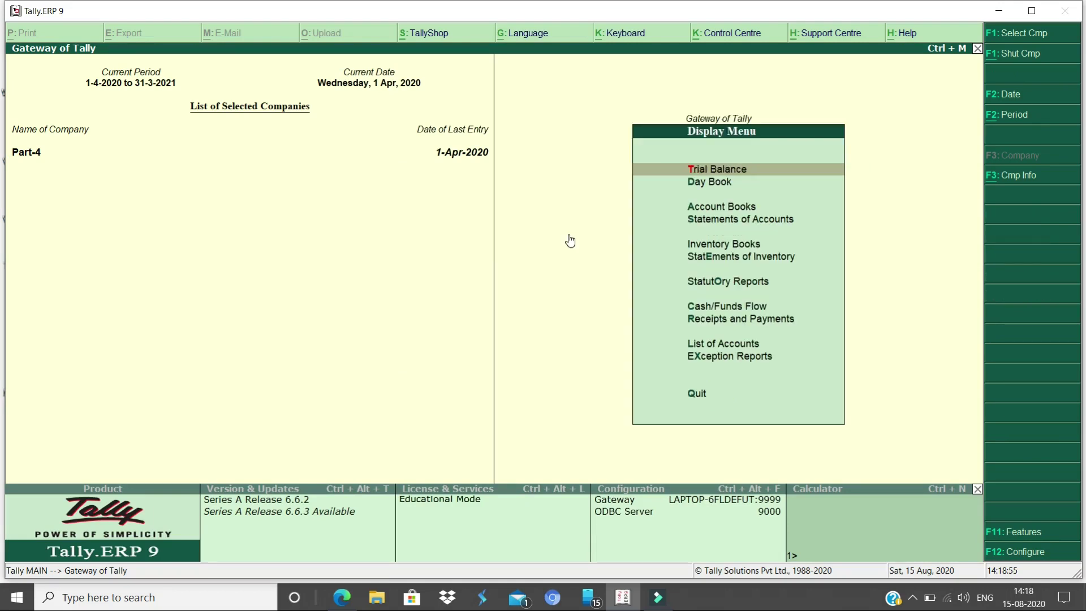
key(Down)
key(Down)
key(Down)
key(Down)
key(Down)
key(Down)
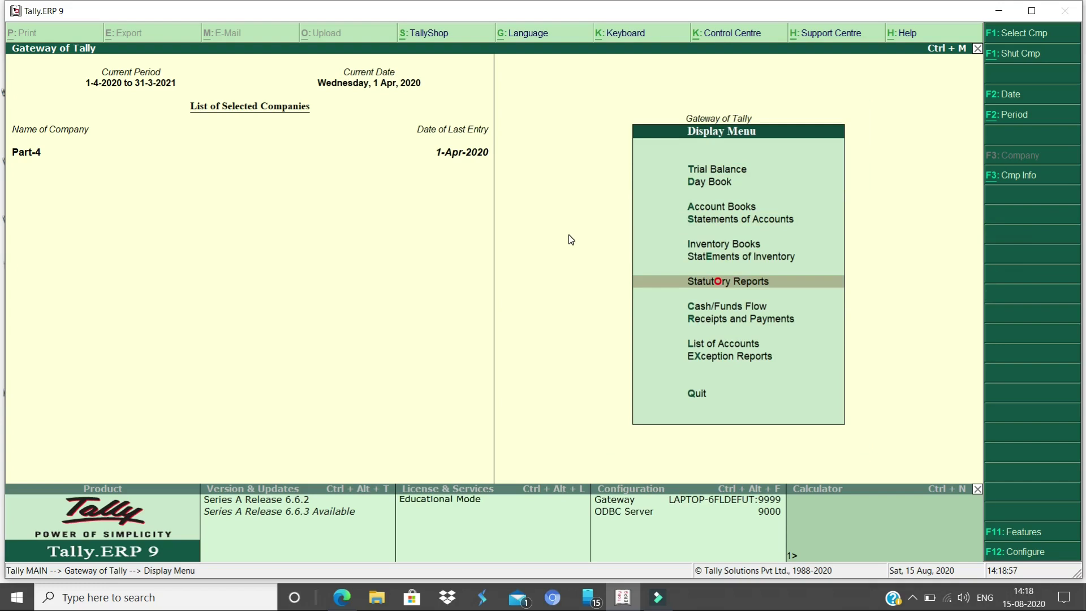
key(Return)
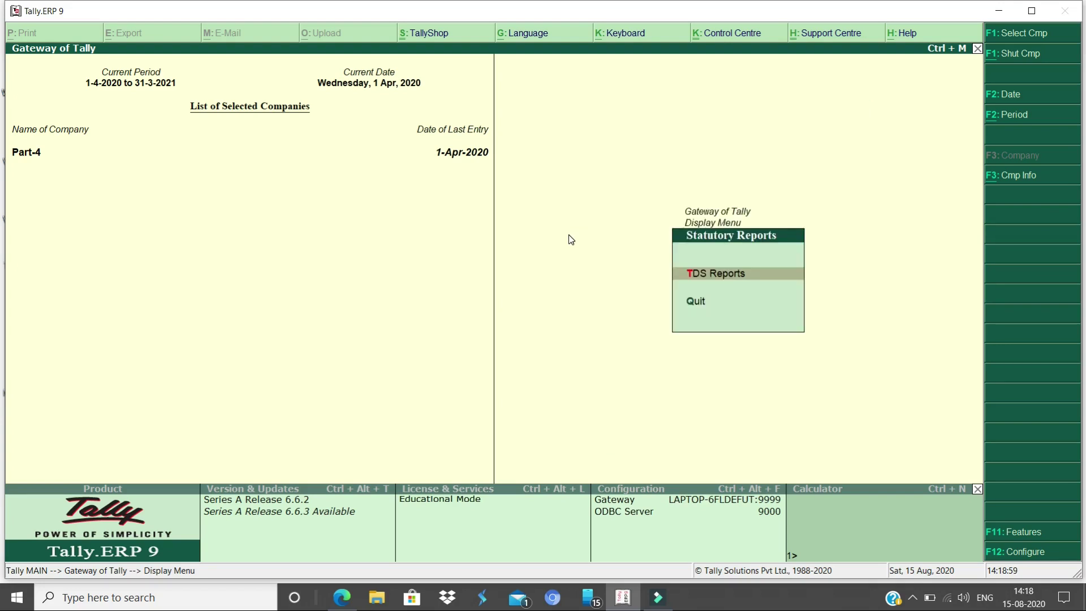
key(Return)
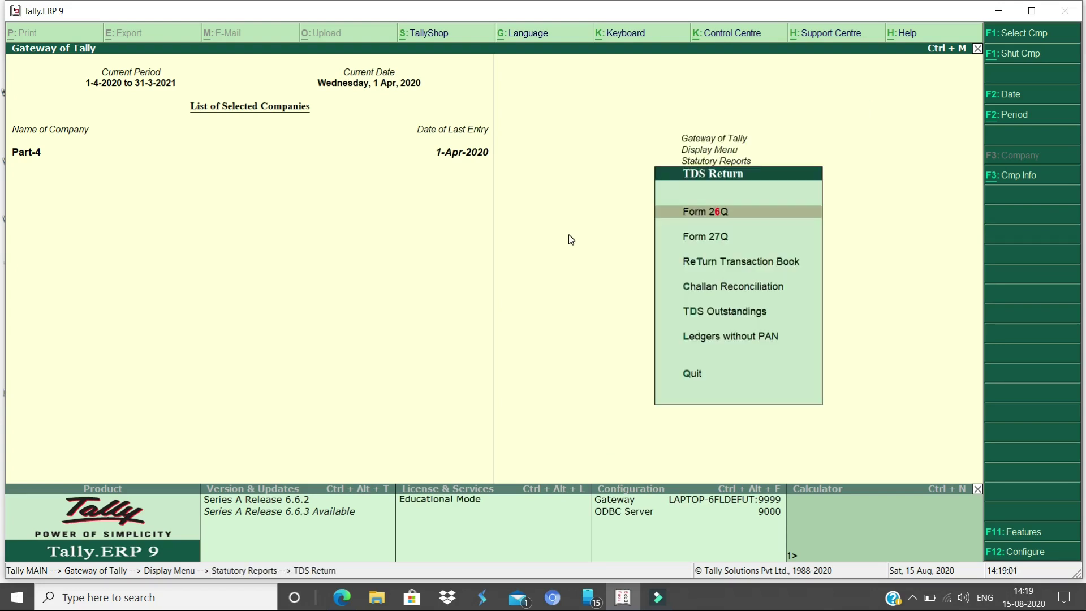
key(Down)
key(Down)
key(Down)
key(Down)
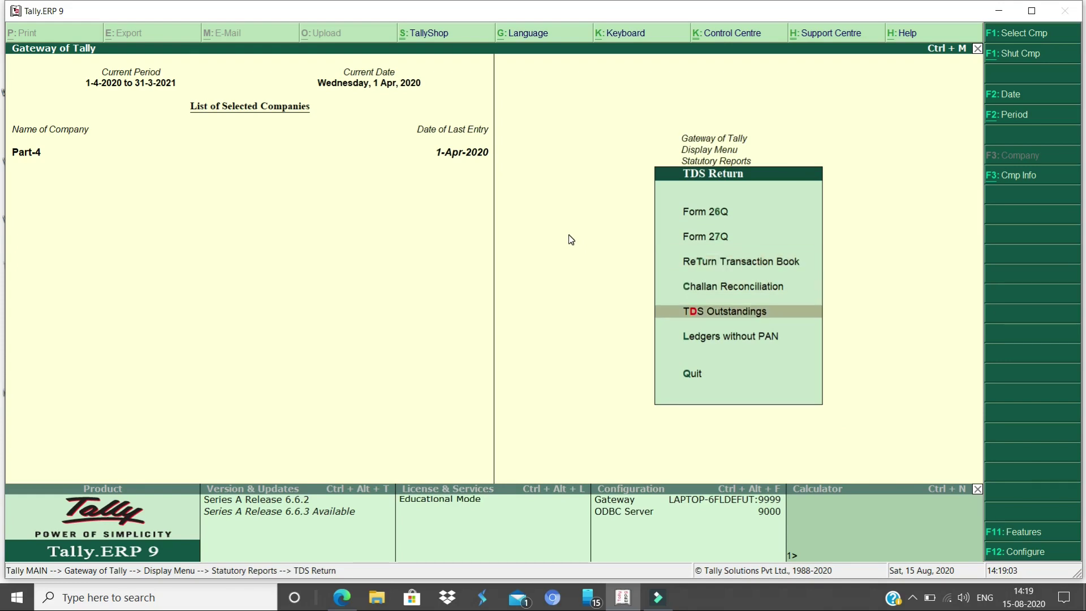
key(Return)
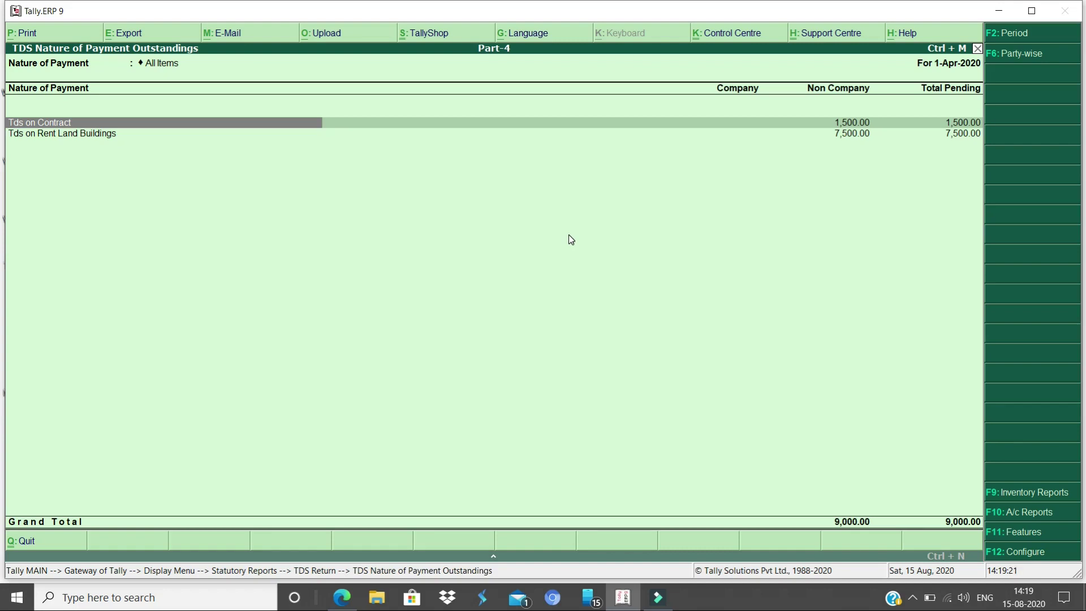
Exit the TDS report to Gateway of Tally and open Company Features with F11
key(Escape)
key(Escape)
key(Escape)
key(Escape)
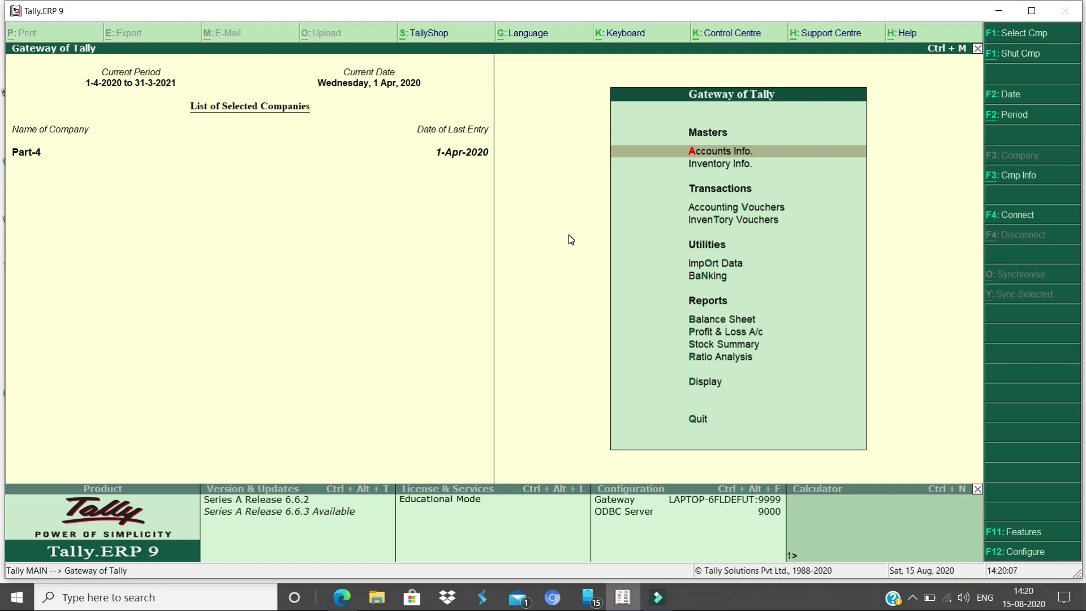
key(F11)
In Statutory & Taxation, set Enable GST to Yes and choose to set GST details
key(Down)
key(Down)
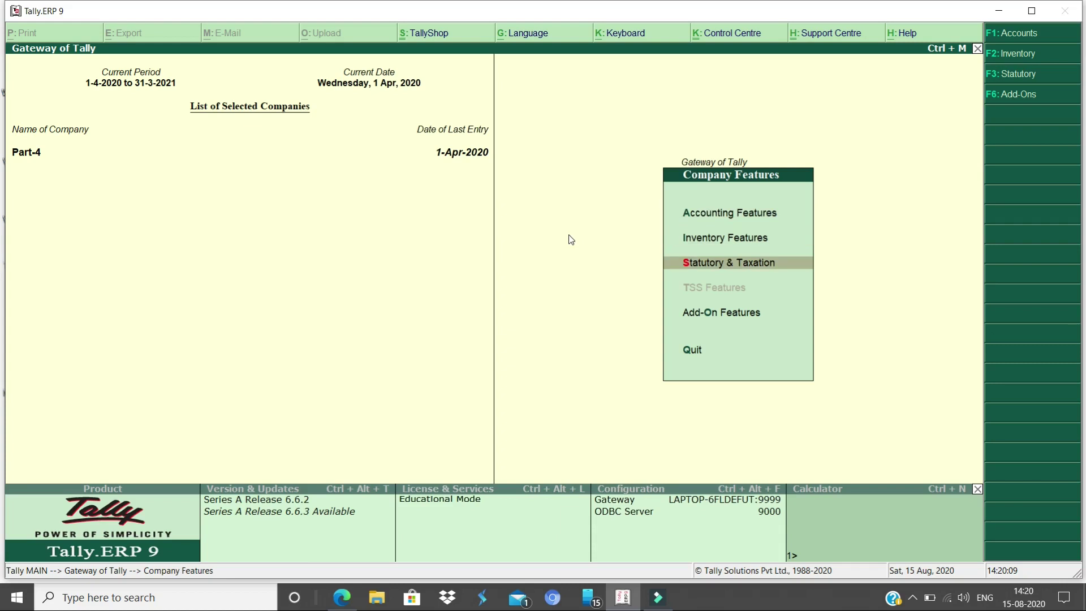
key(Return)
text(y)
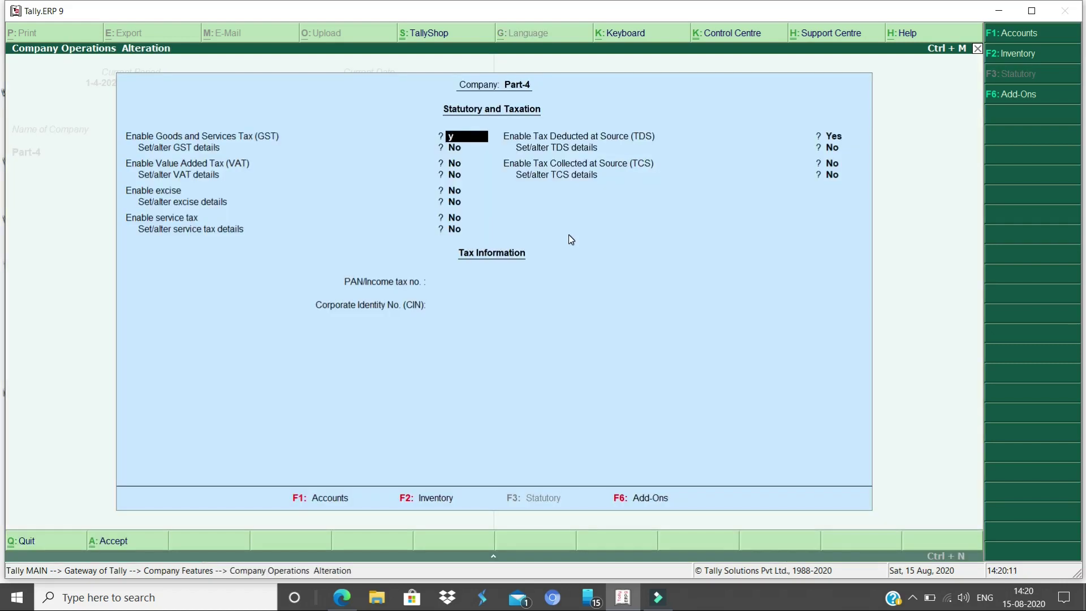
key(Return)
text(y)
key(Return)
Enter the company's GSTIN with Regular registration, monthly GSTR1, and e-way bills from 1-Apr-2020 above 50,000
key(Return)
key(Return)
key(Return)
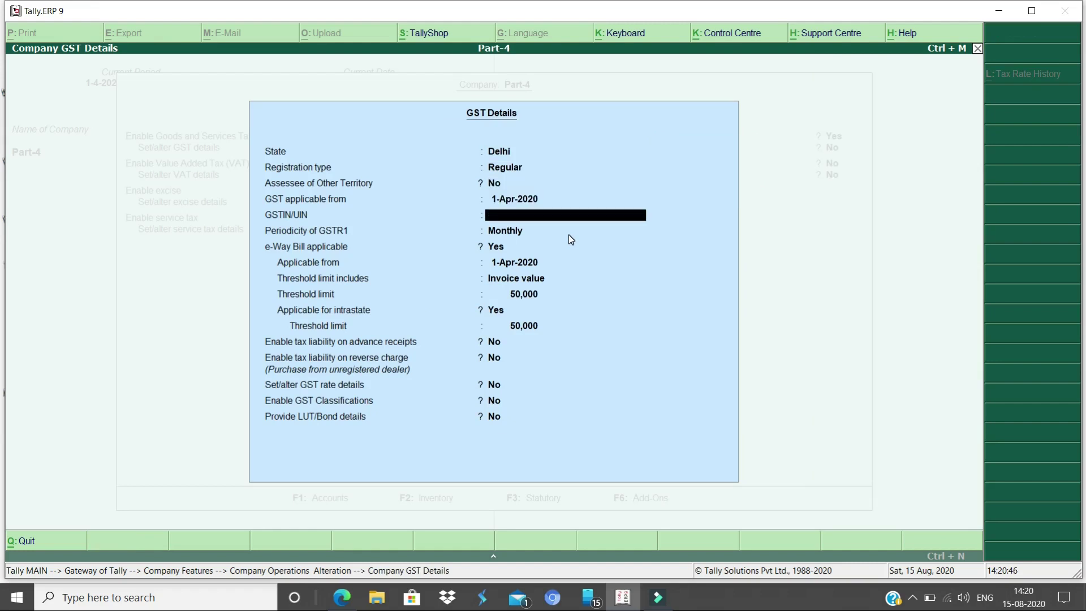
key(Return)
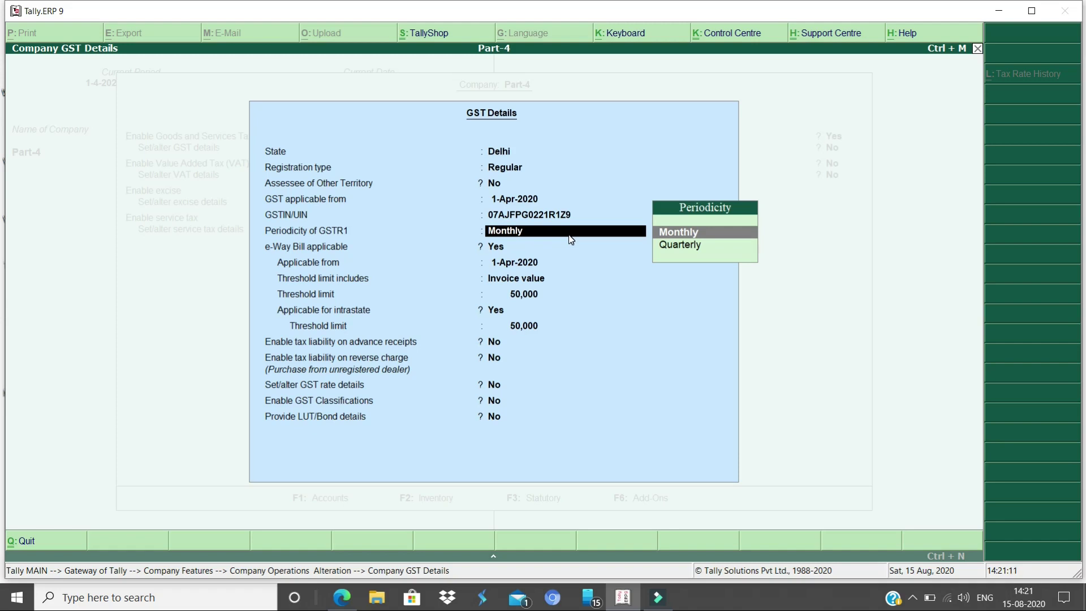
key(Return)
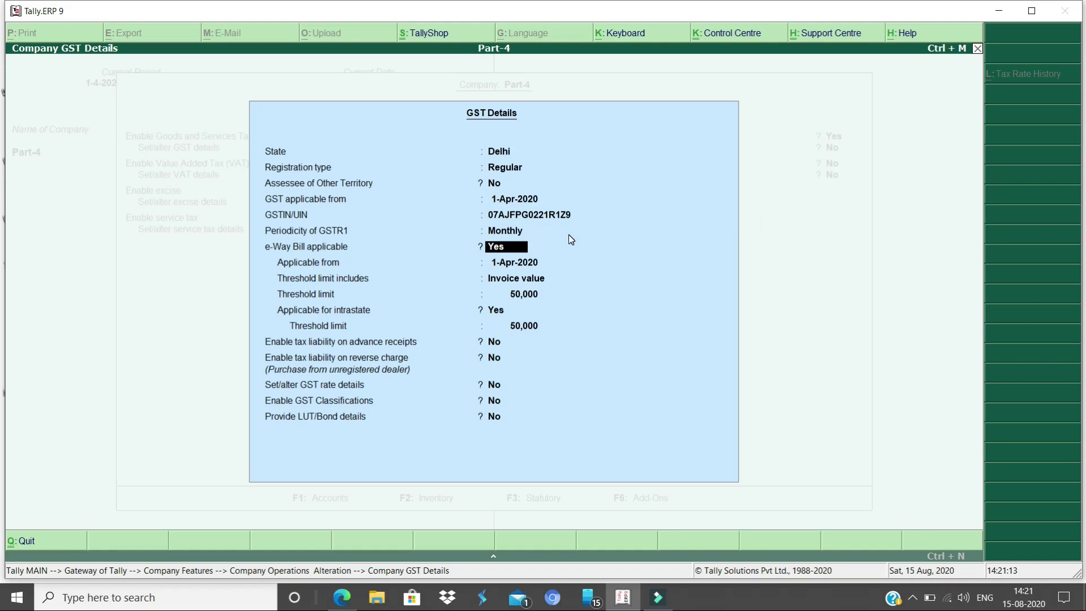
key(Return)
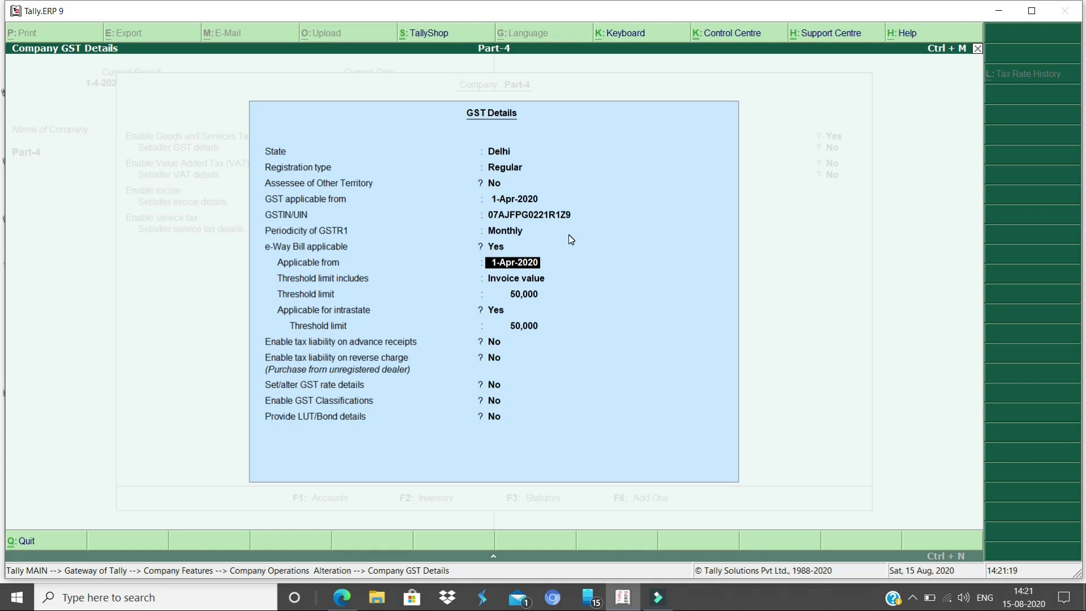
key(Return)
key(Return)
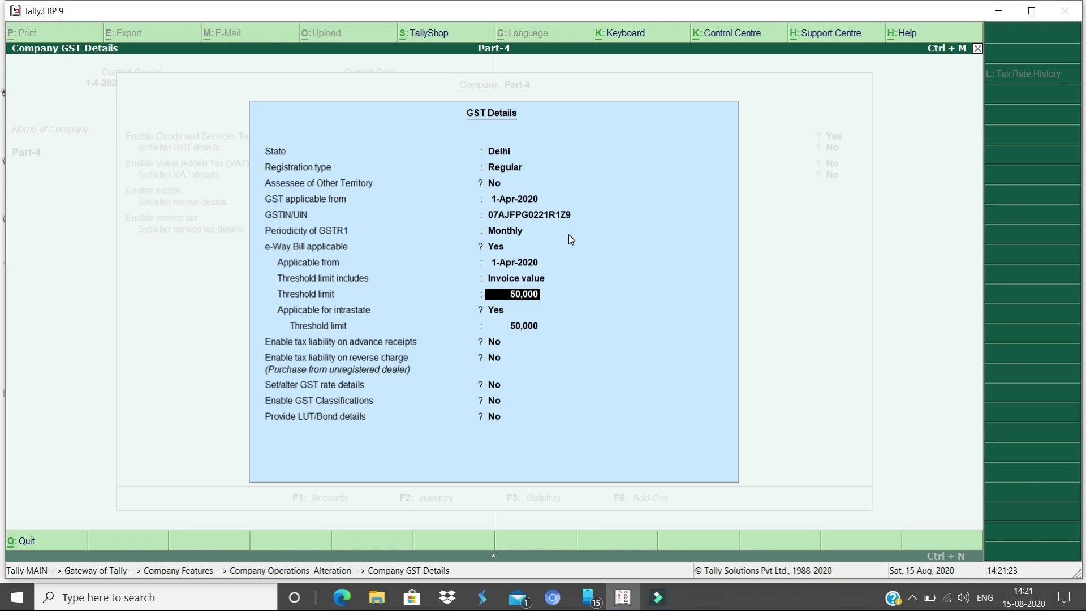
key(Return)
key(Return)
key(Return)
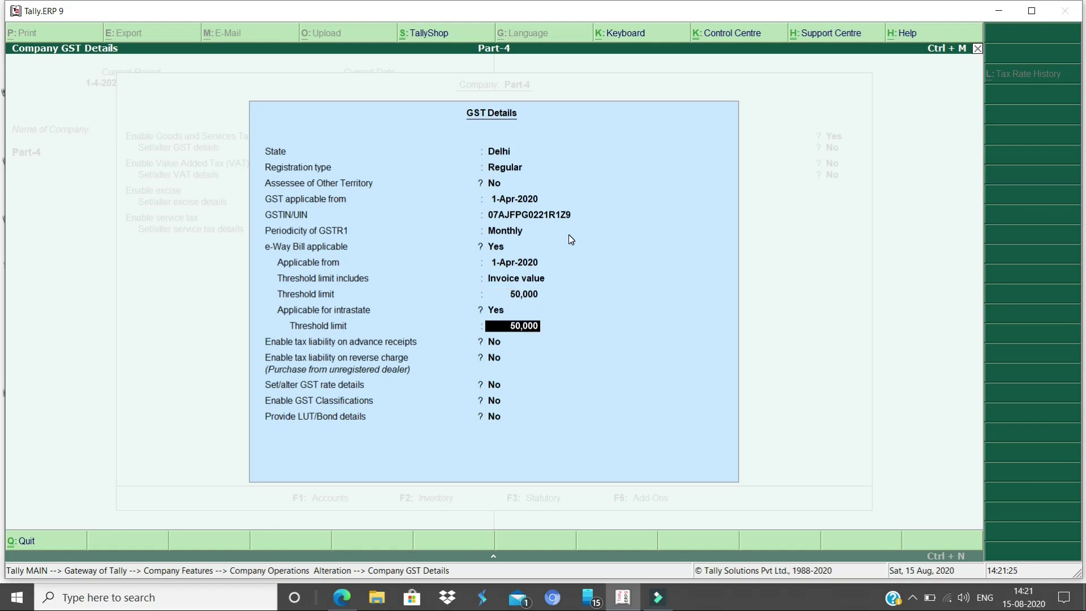
key(Return)
key(Return)
key(Return)
key(Return)
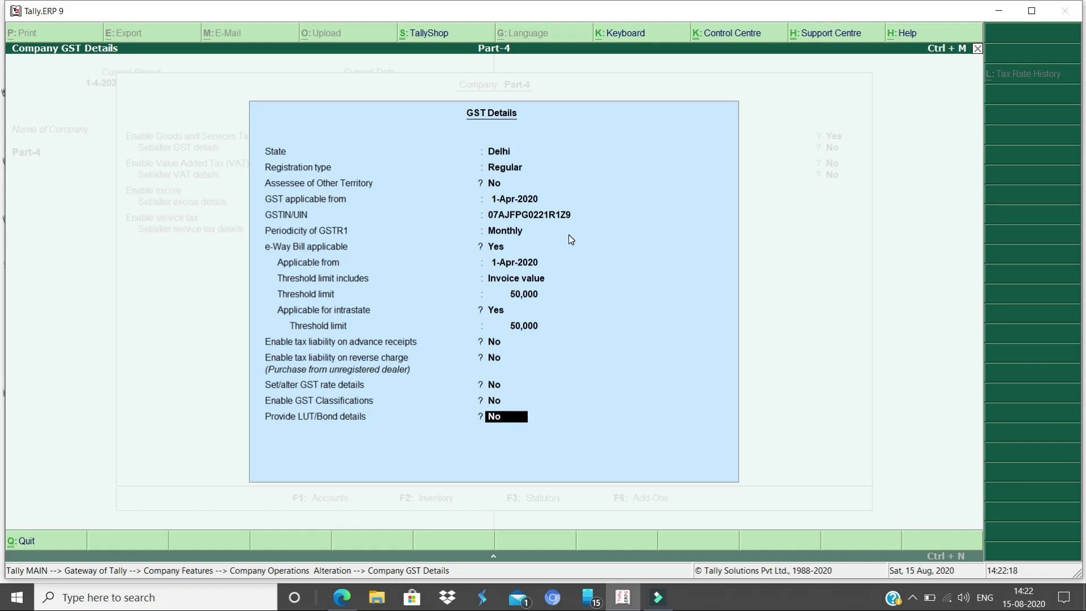
key(Return)
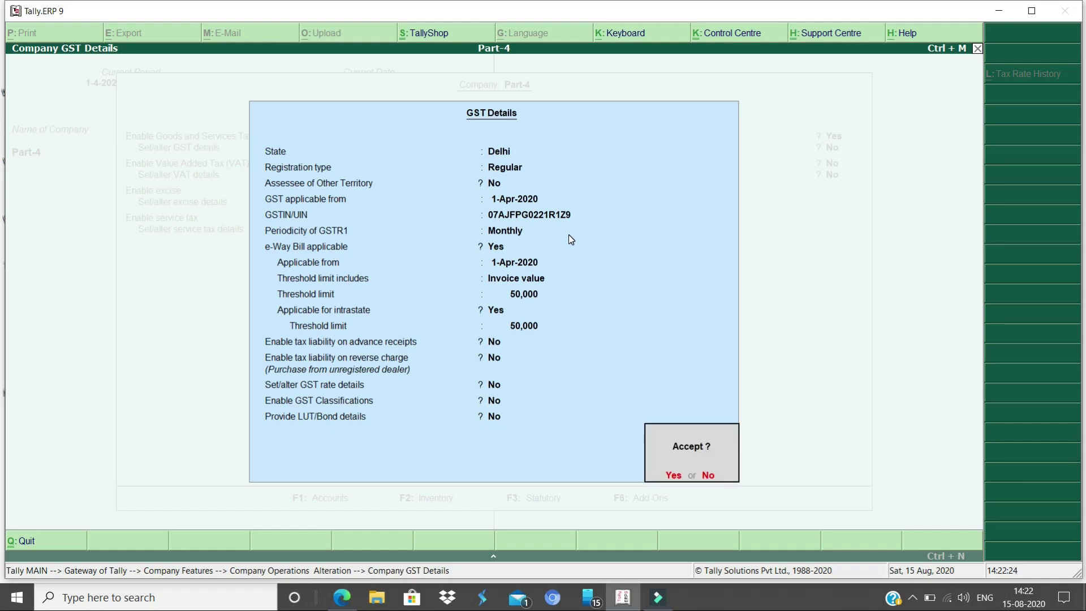
key(Return)
key(Return)
key(Return)
key(Return)
key(Return)
key(Return)
key(Return)
key(Return)
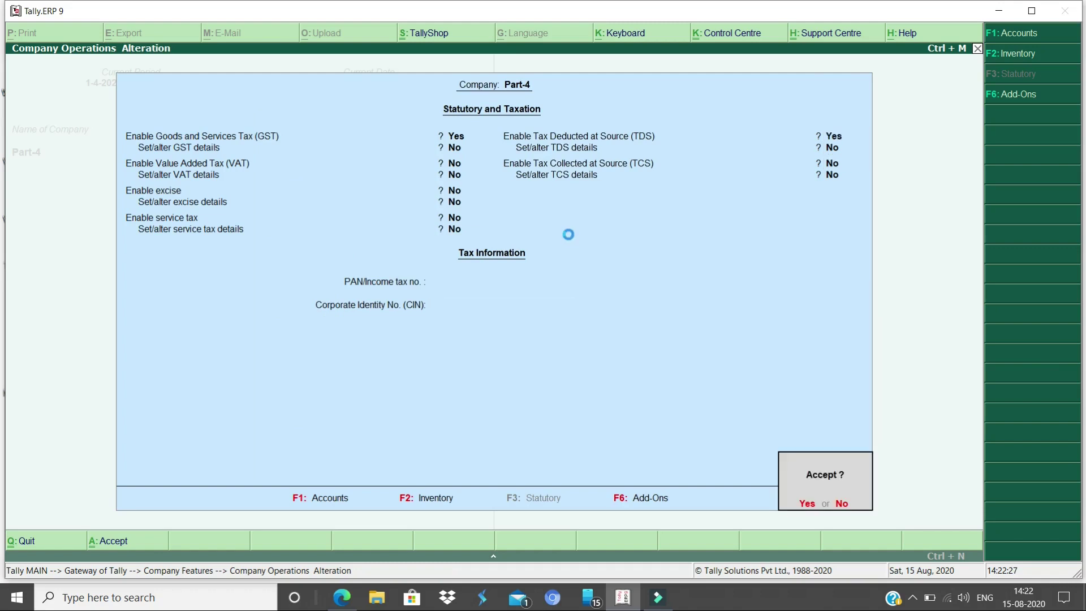
Save the statutory settings and go to Inventory Info
key(Escape)
key(Escape)
key(Escape)
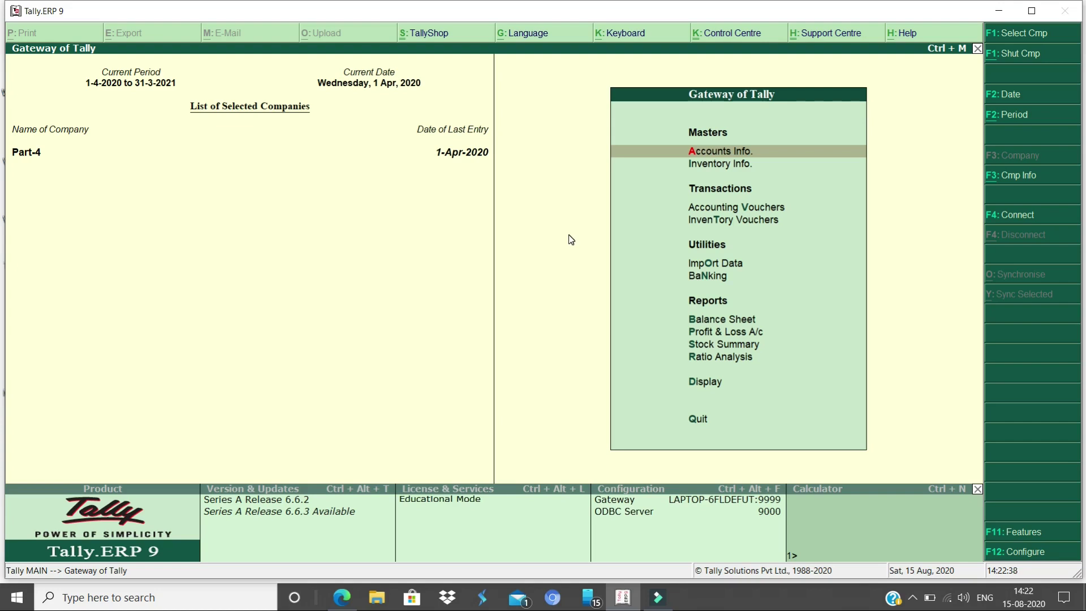
key(Down)
key(Return)
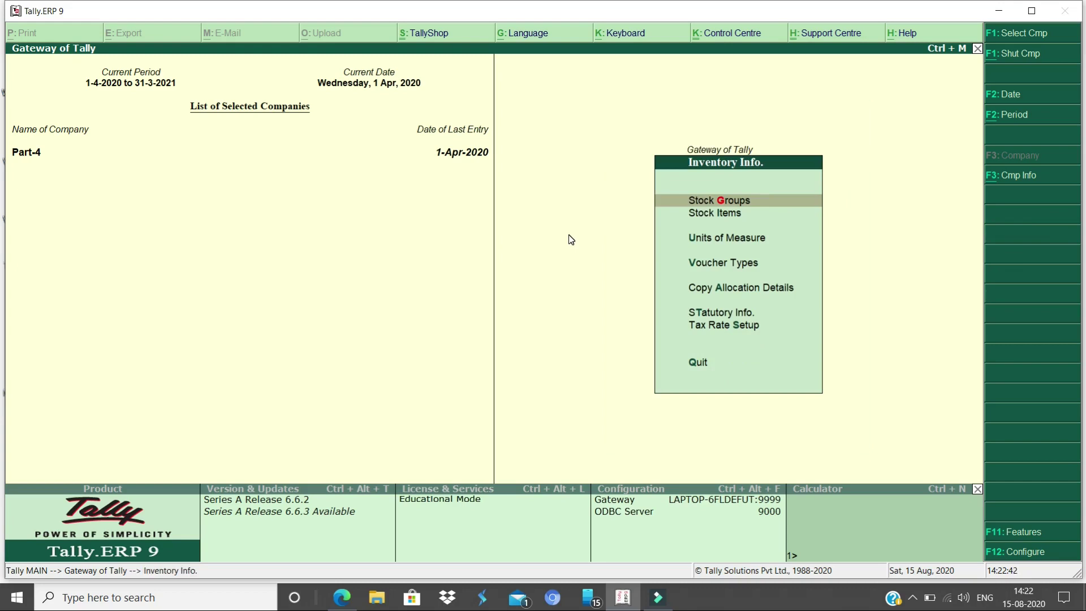
Start creating a single stock item named 'Wireless Mouse'
key(Down)
key(Return)
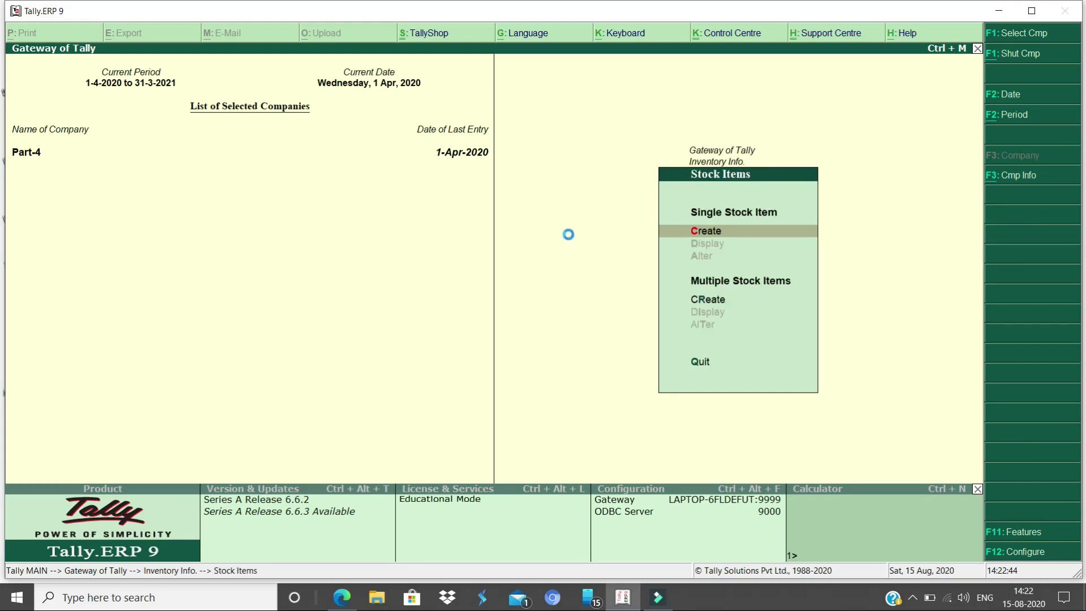
key(Return)
text(Wire)
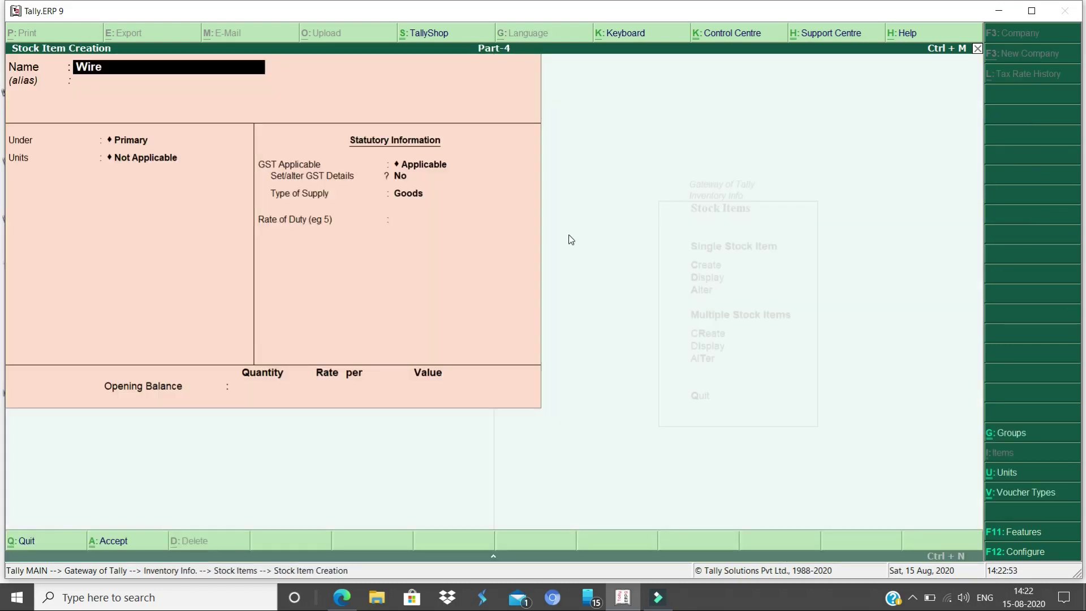
text(less Mouse)
Create unit pcs (formal name Peices, UQC PCS-PIECES, 0 decimals) for Wireless Mouse
key(Return)
key(Return)
key(alt+c)
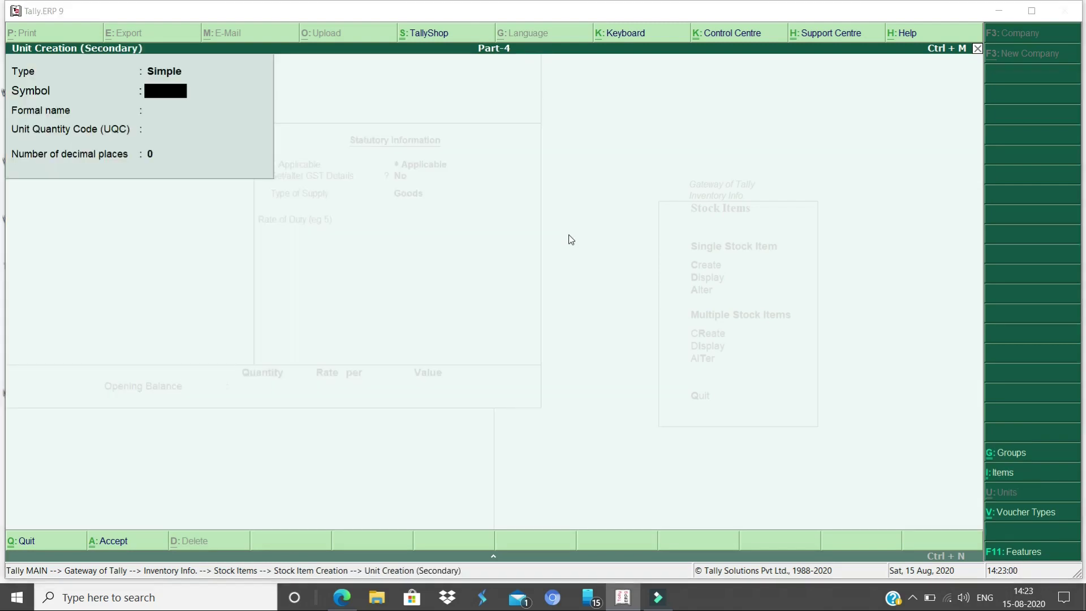
text(p)
key(BackSpace)
text(pcs)
key(Return)
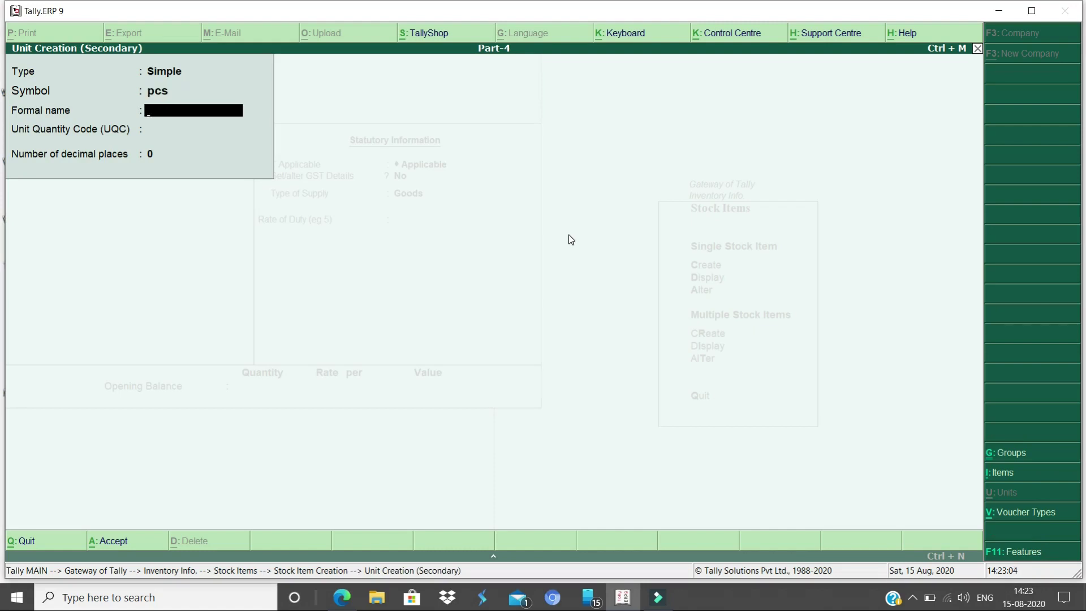
text(Peices)
key(Return)
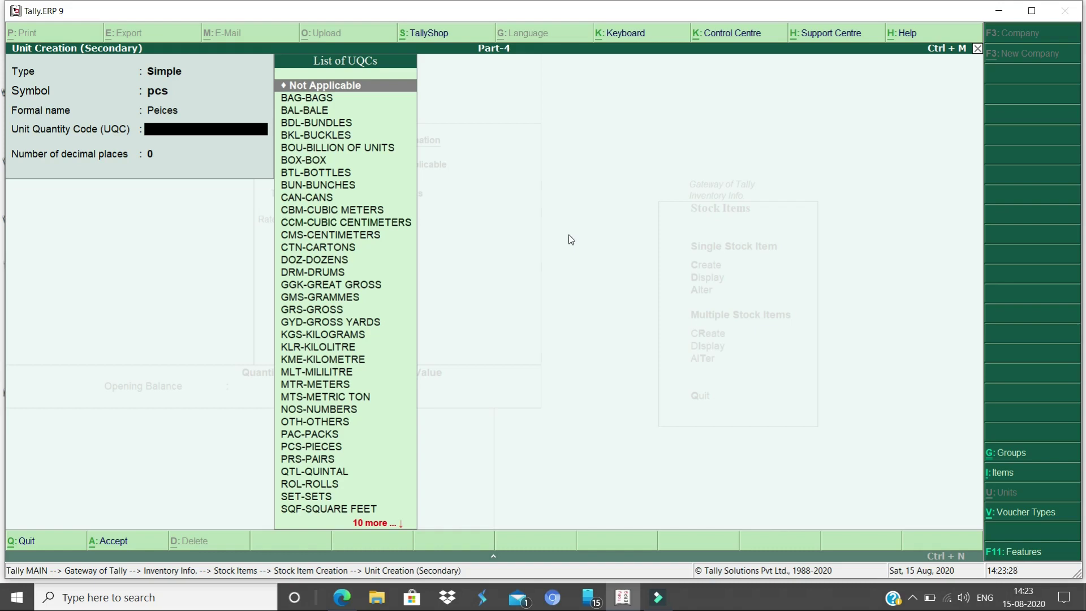
text(pcs)
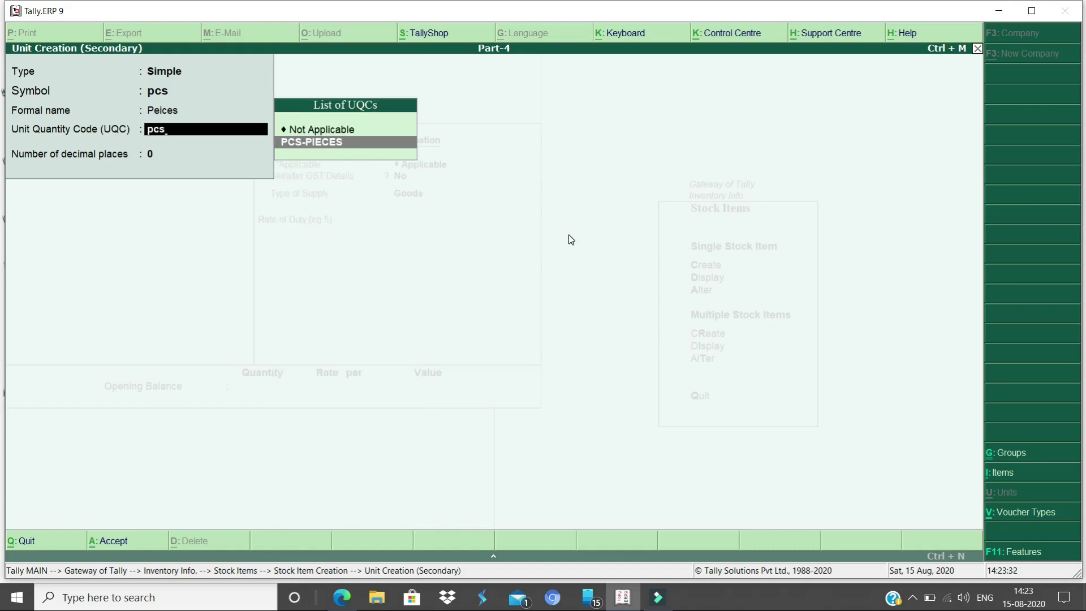
key(Return)
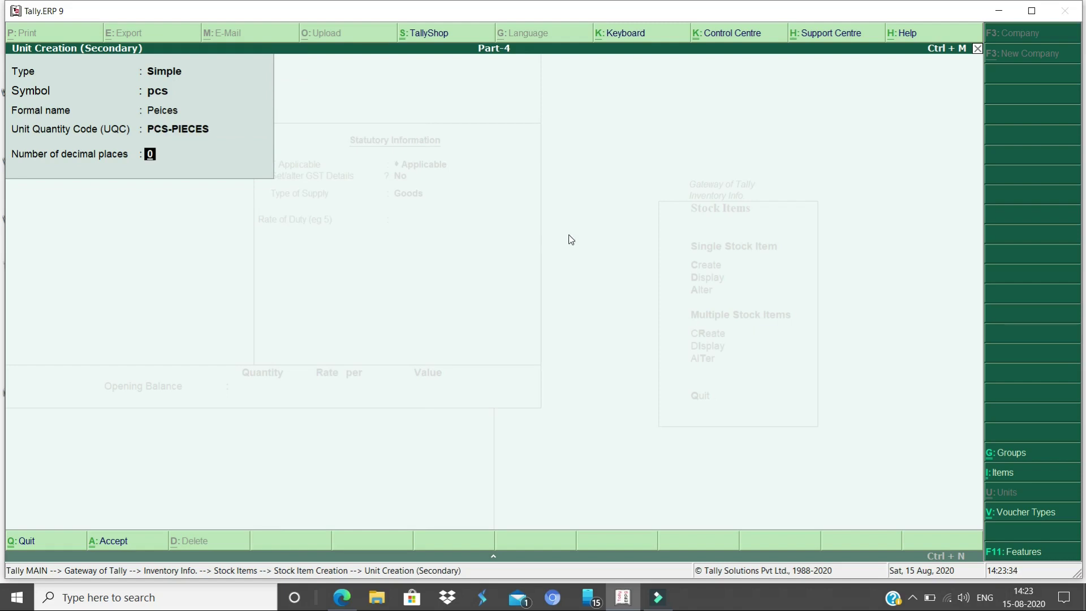
key(Return)
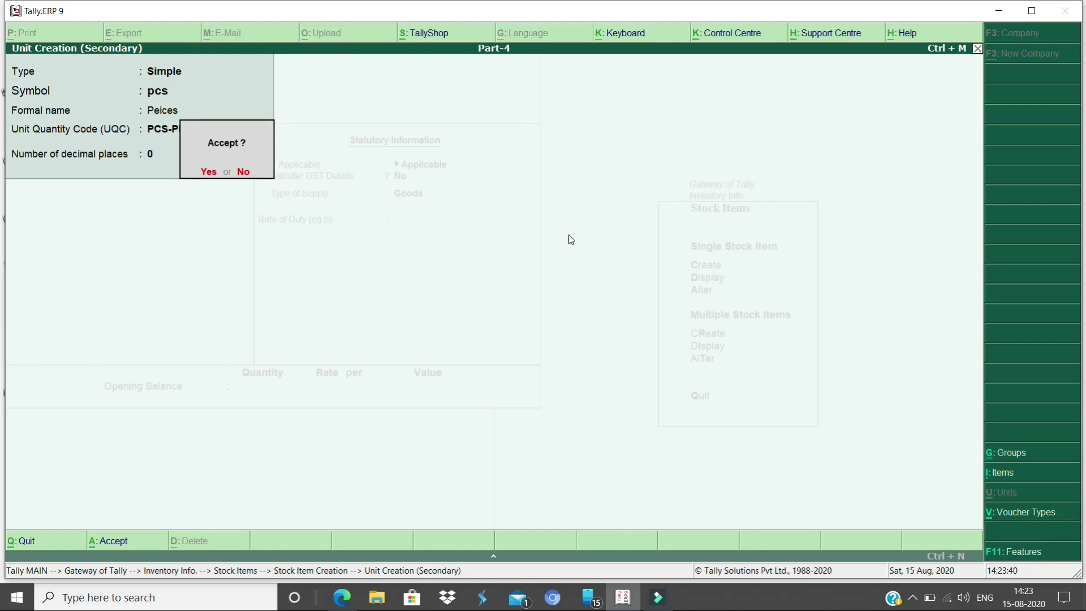
key(y)
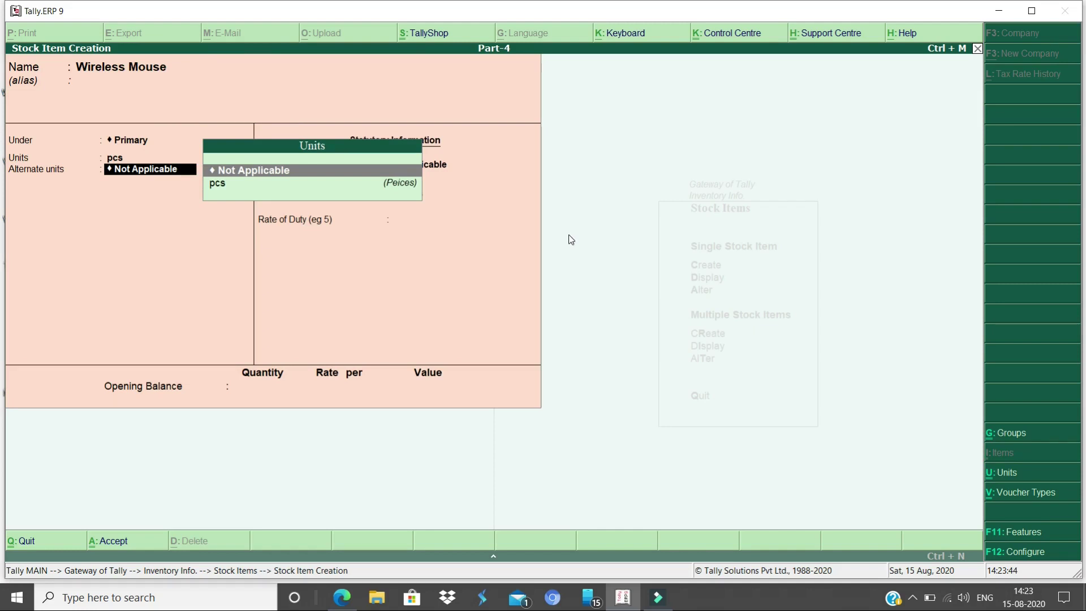
Leave alternate units Not Applicable and give Wireless Mouse HSN/SAC 1234
key(Return)
key(Return)
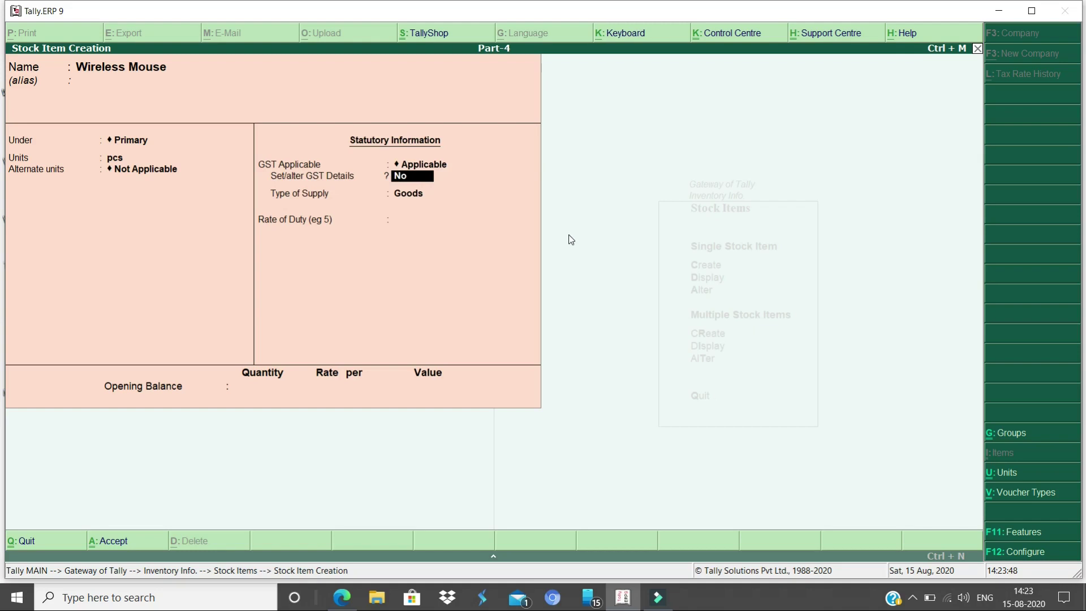
text(y)
key(Return)
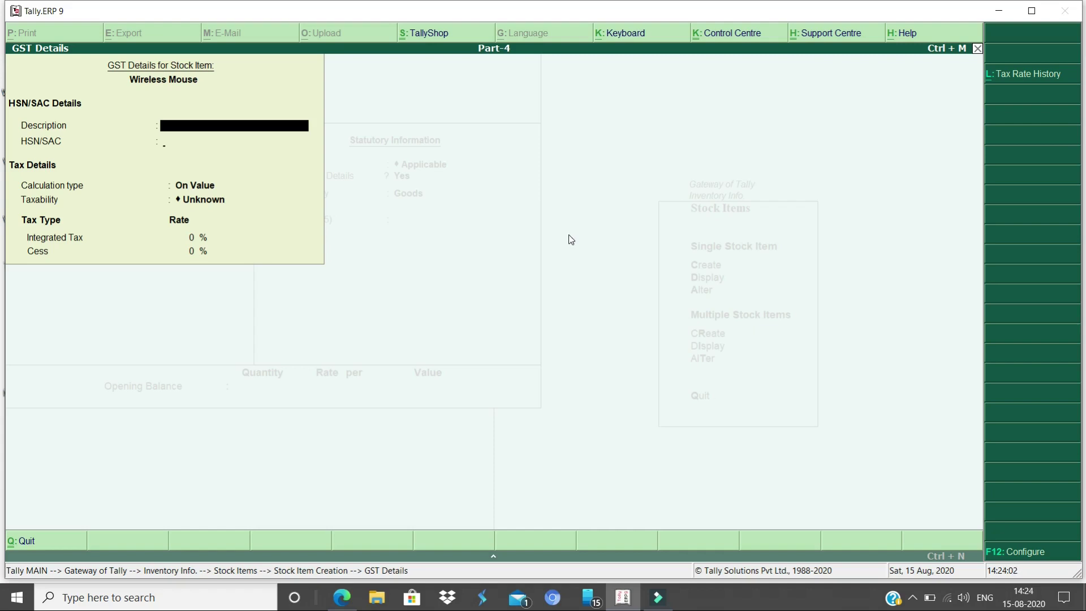
key(Return)
text(123)
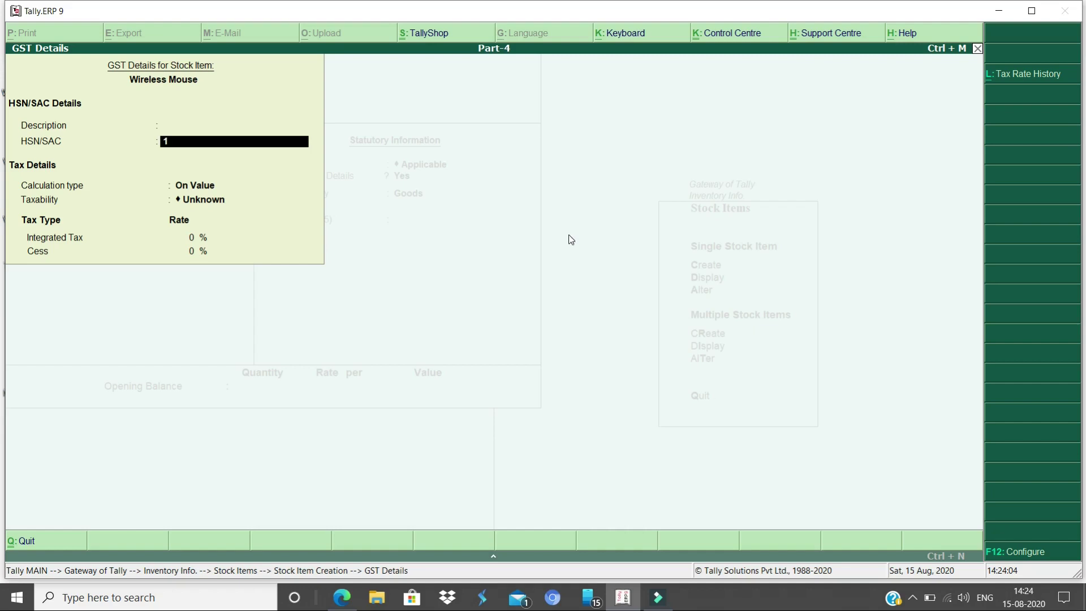
key(Return)
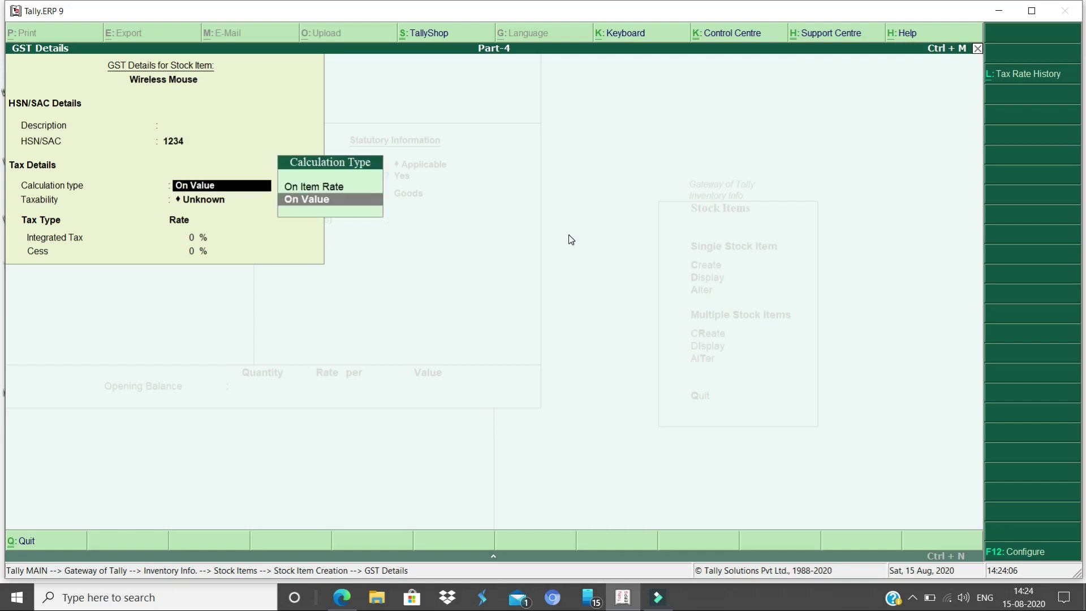
Make Wireless Mouse taxable On Value at 18% integrated tax, save it, and name the next item Monitore
key(Return)
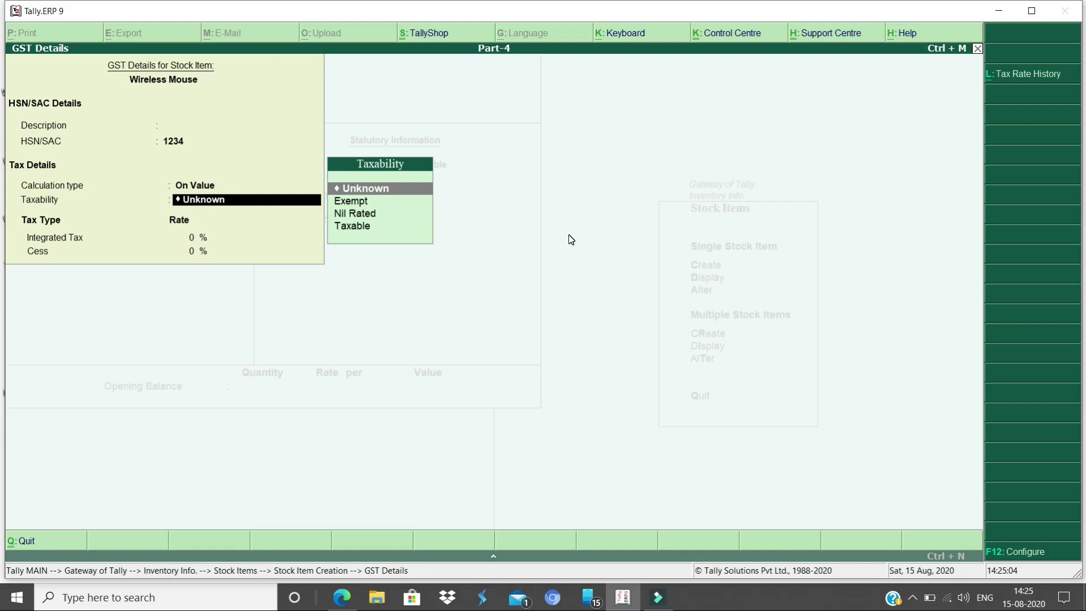
key(Down)
key(Down)
key(Down)
key(Return)
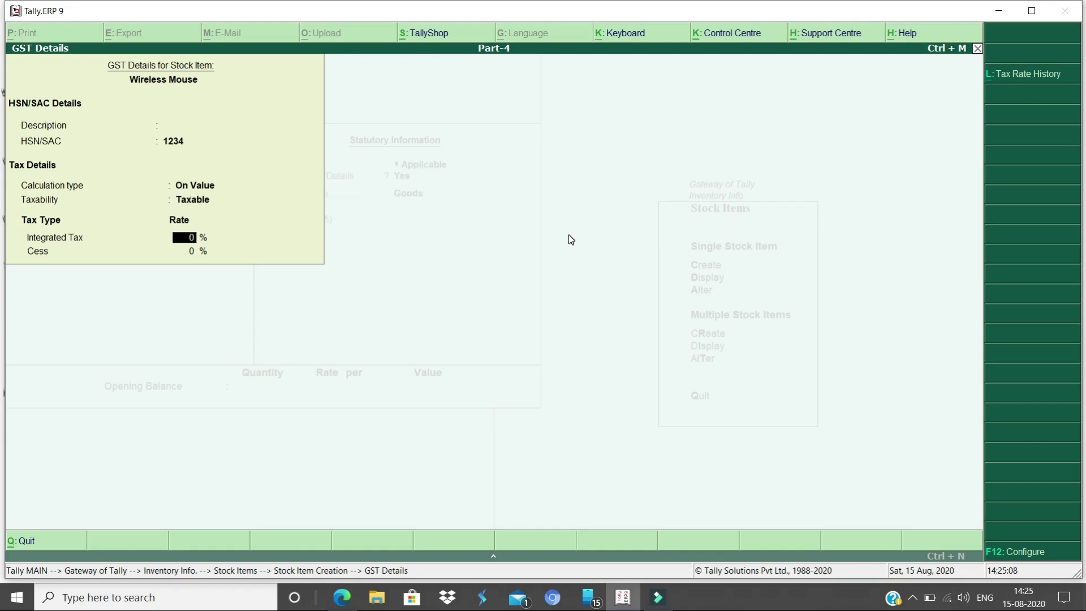
text(18)
key(Return)
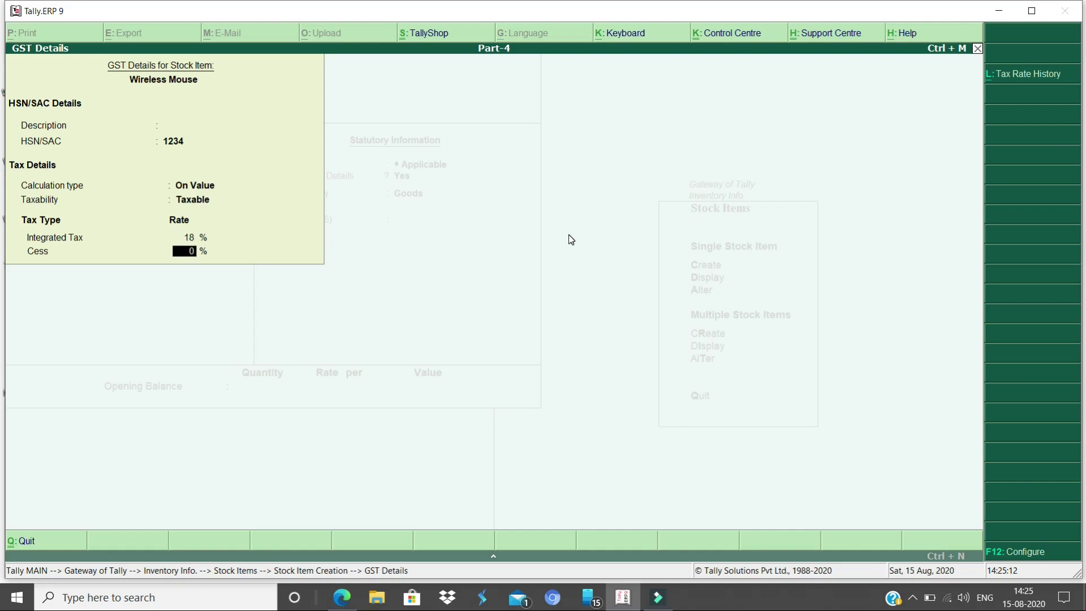
key(Return)
key(Return)
key(Return)
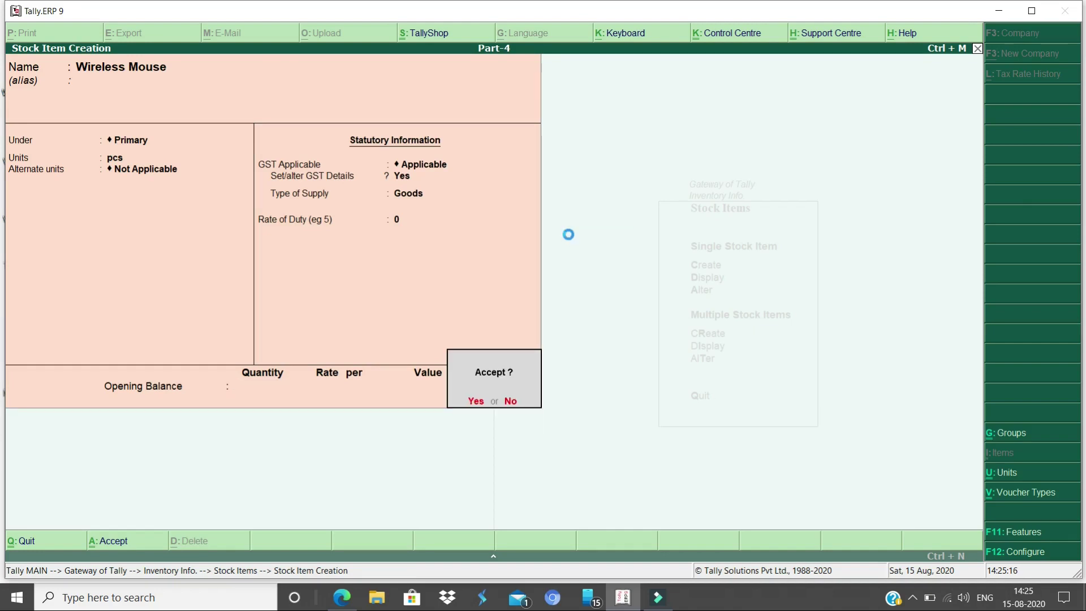
key(Return)
text(Monitore)
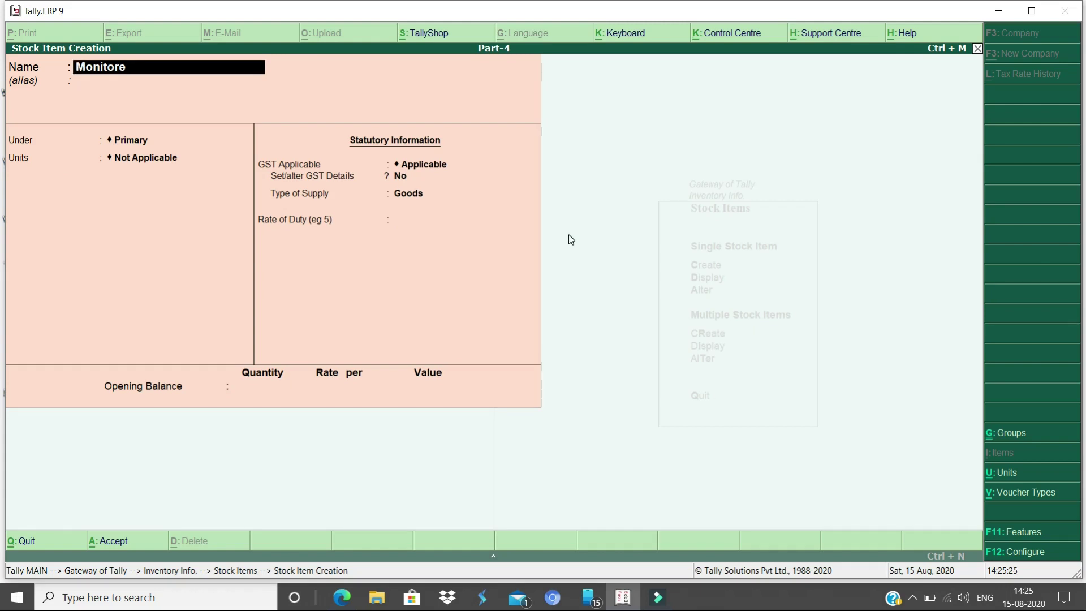
Correct the name to Monitor, under Primary, with unit pcs and no alternate units
key(BackSpace)
key(Return)
key(Return)
key(Return)
key(Down)
key(Return)
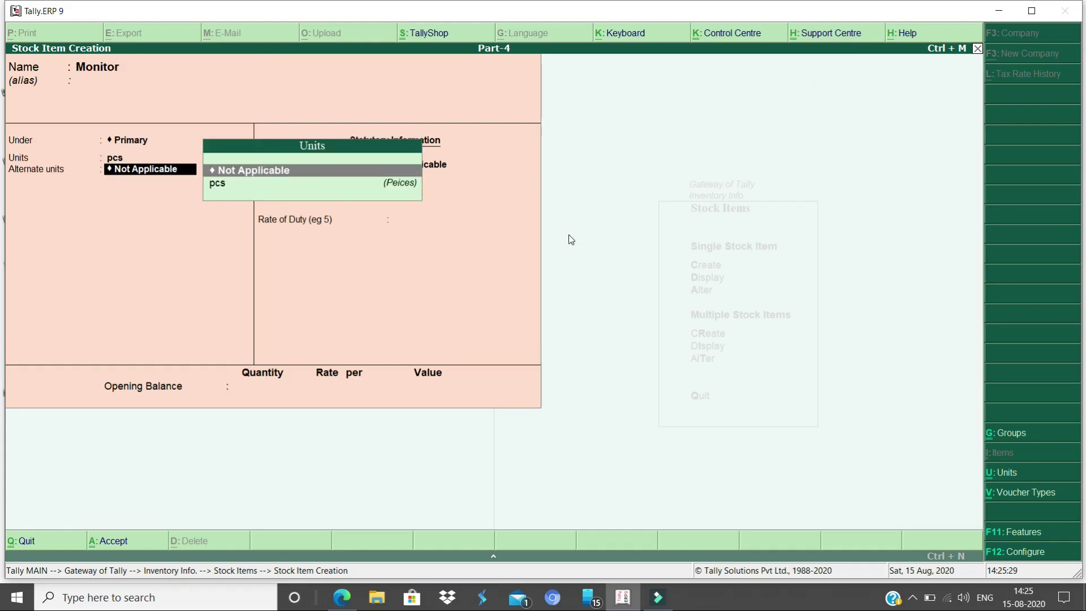
Give Monitor HSN/SAC 1234, taxable at 18% integrated tax, save it, and return to the menu
key(Return)
key(Return)
key(y)
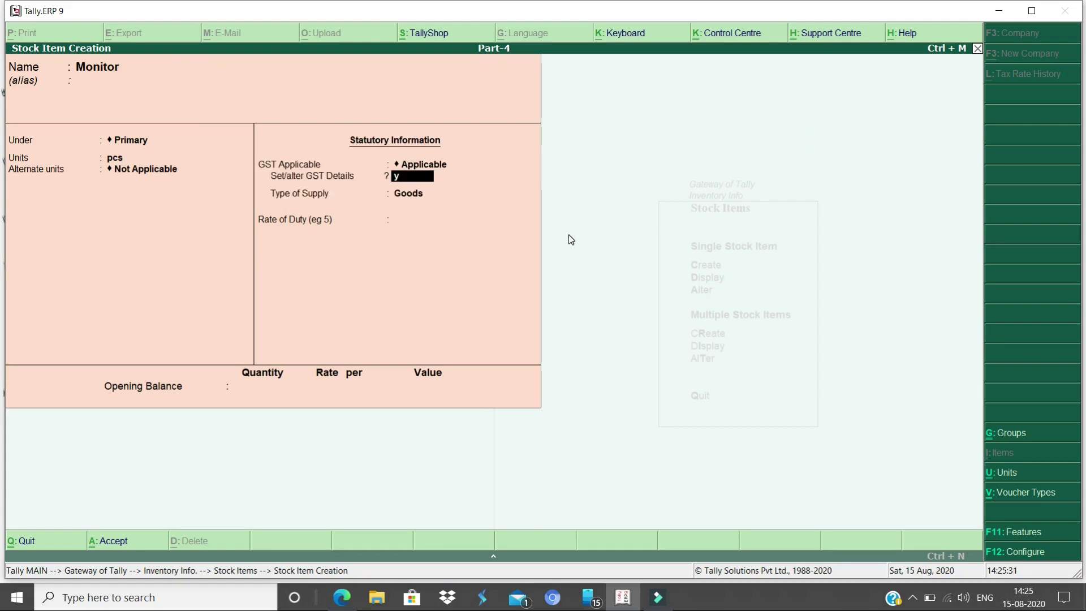
key(Return)
text(1234)
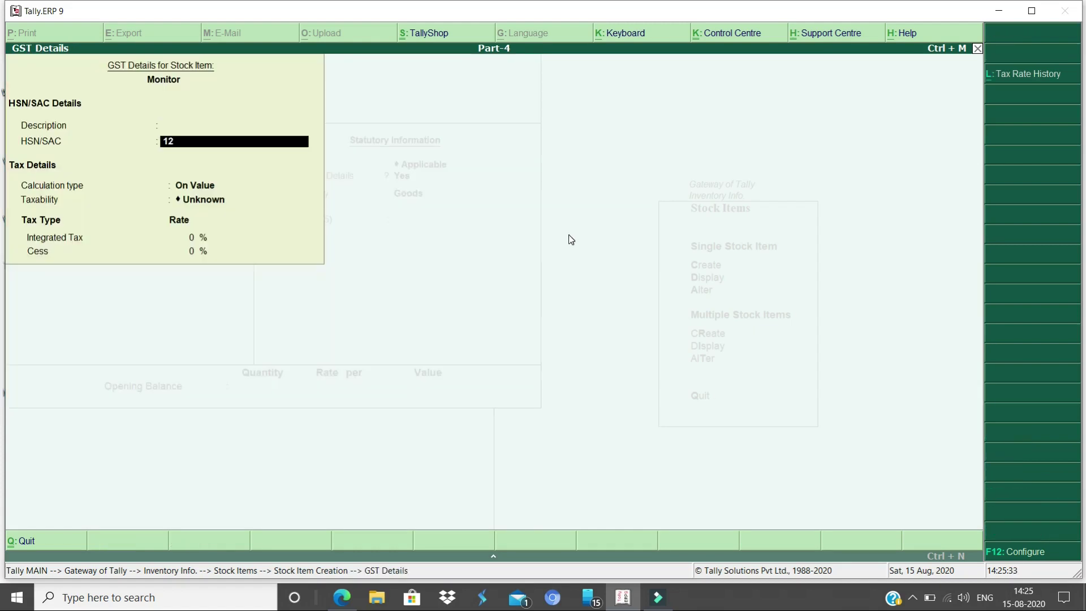
key(Return)
key(Return)
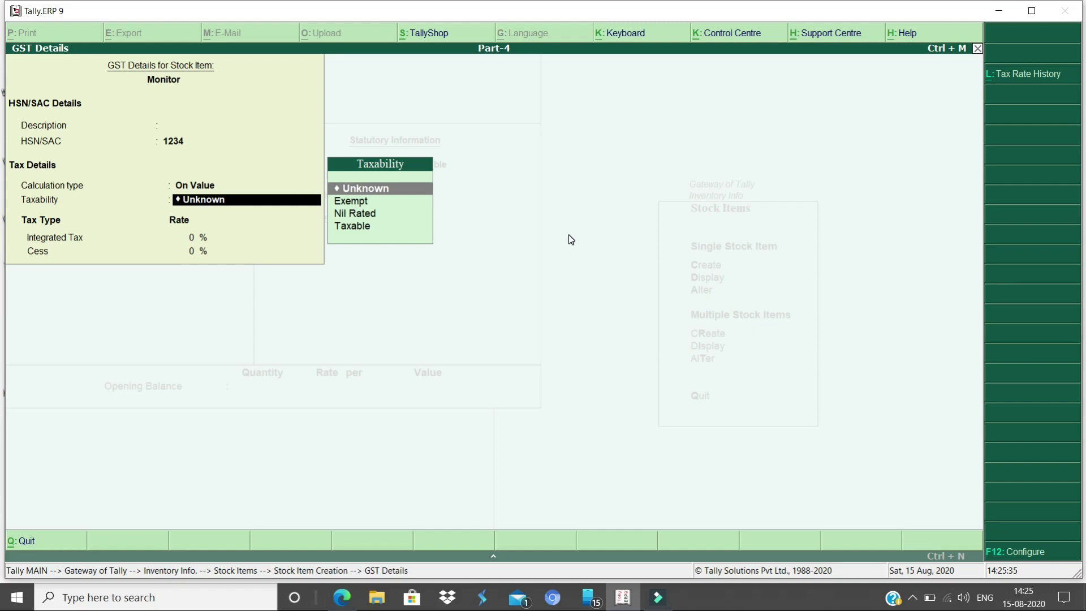
key(Down)
key(Down)
key(Down)
key(Return)
text(18)
key(Return)
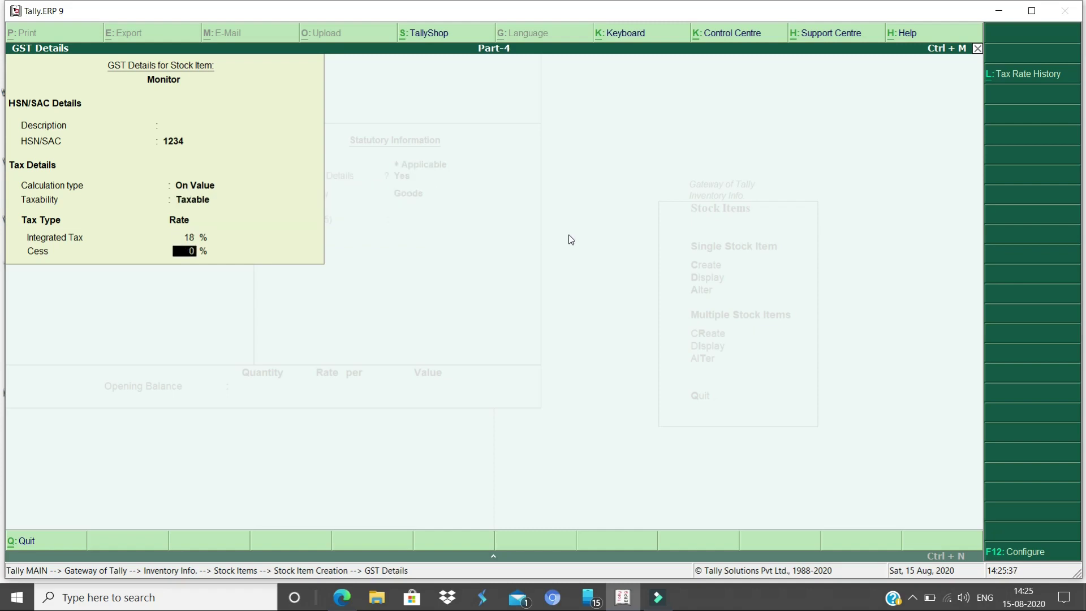
key(Return)
key(Return)
key(Return)
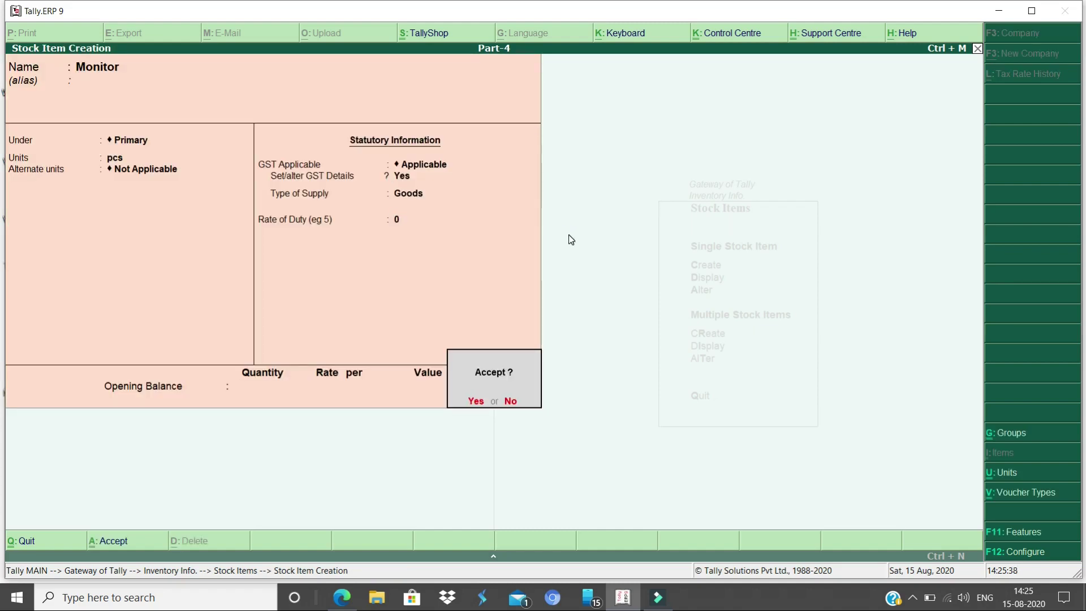
key(Return)
key(Escape)
key(Escape)
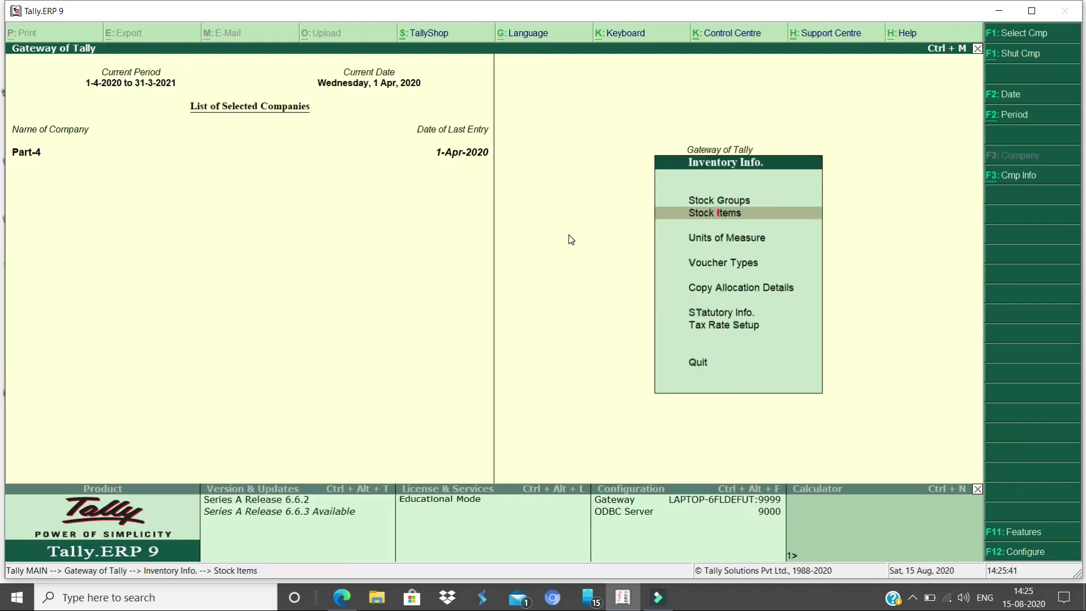
key(Escape)
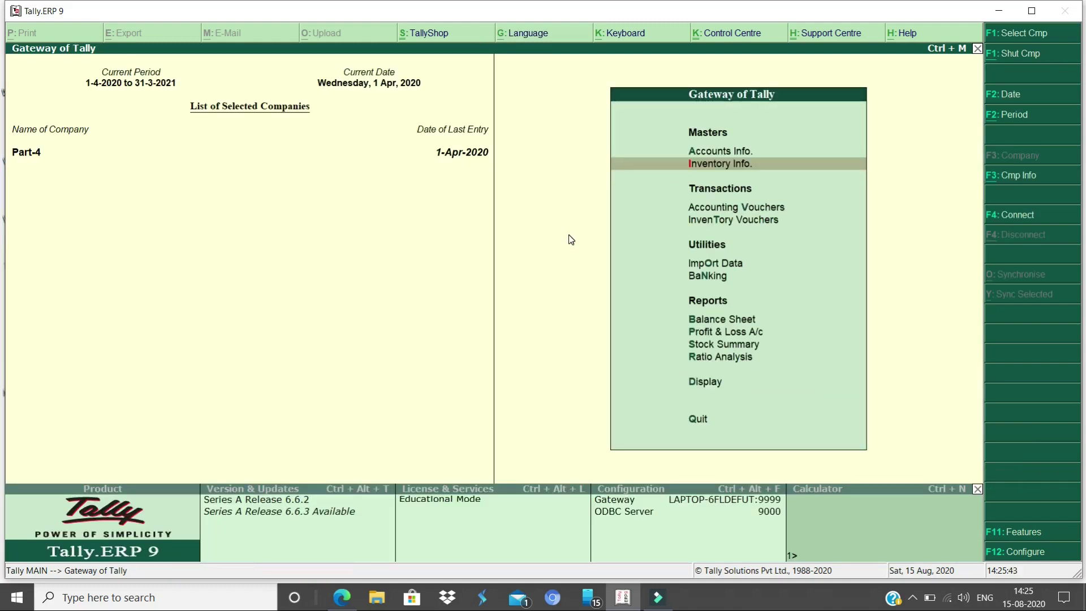
Open a Purchase voucher (F9) and move past the supplier invoice number to Party A/c name
key(v)
key(F9)
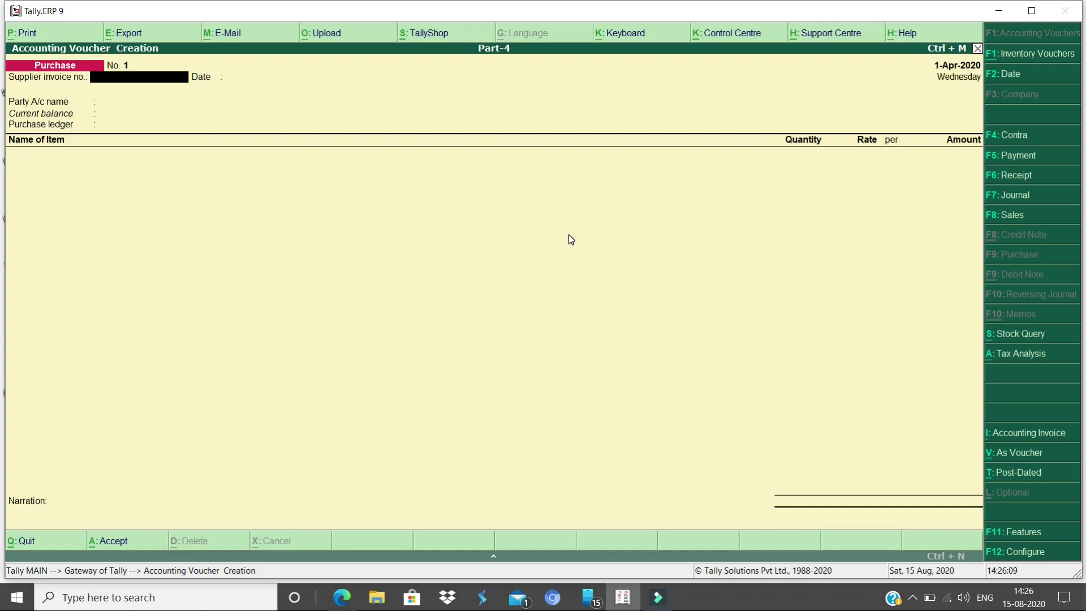
key(Return)
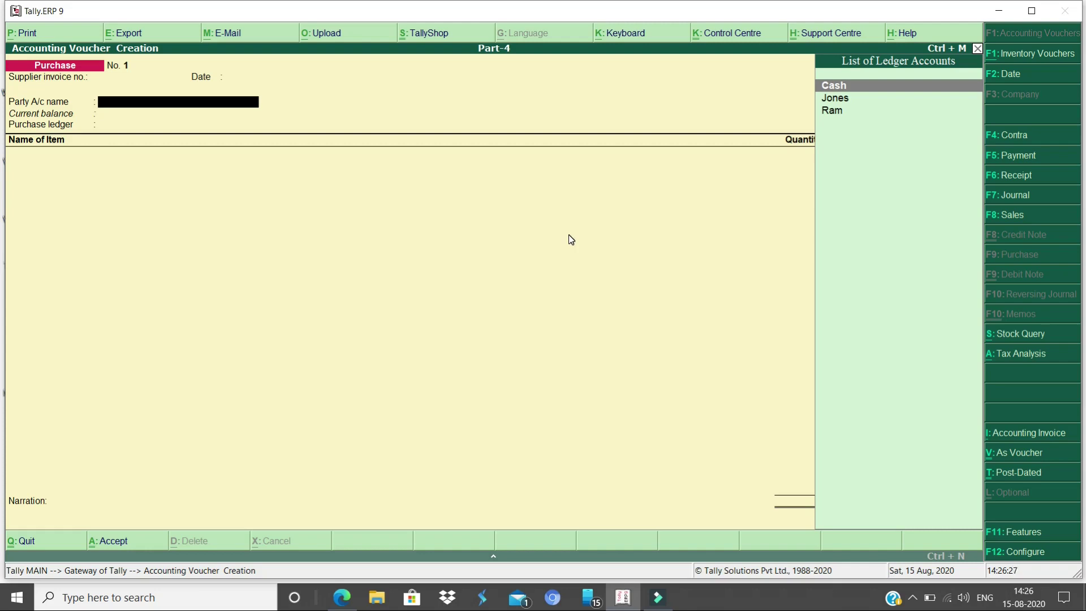
Create ledger 'Aone Ltd' under Sundry Creditors with country India and state Delhi
key(alt+c)
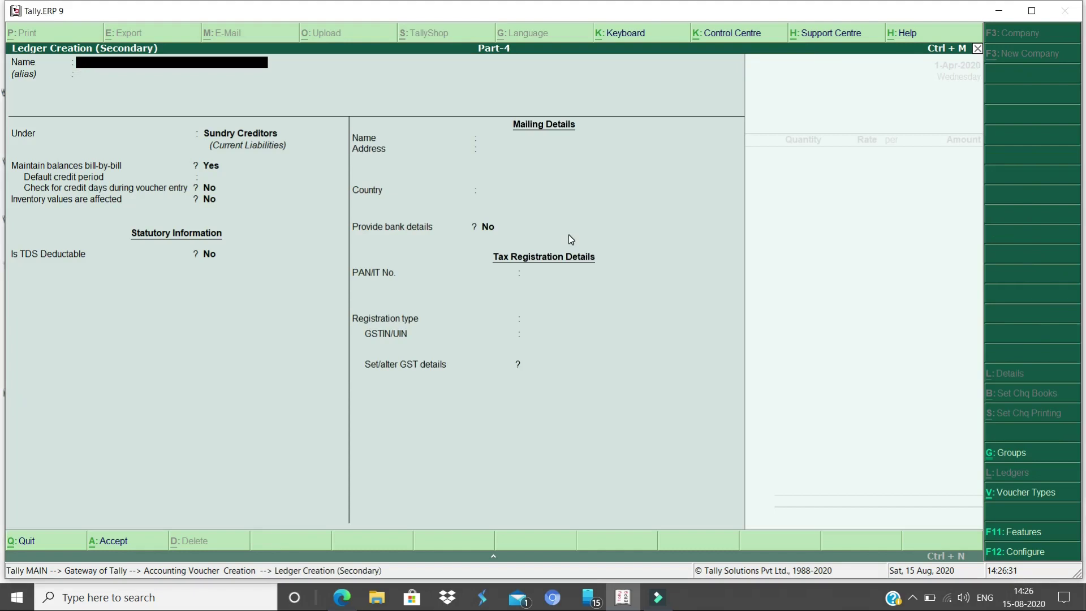
text(Aone Ltd)
key(Return)
key(Return)
key(Return)
key(Return)
key(Return)
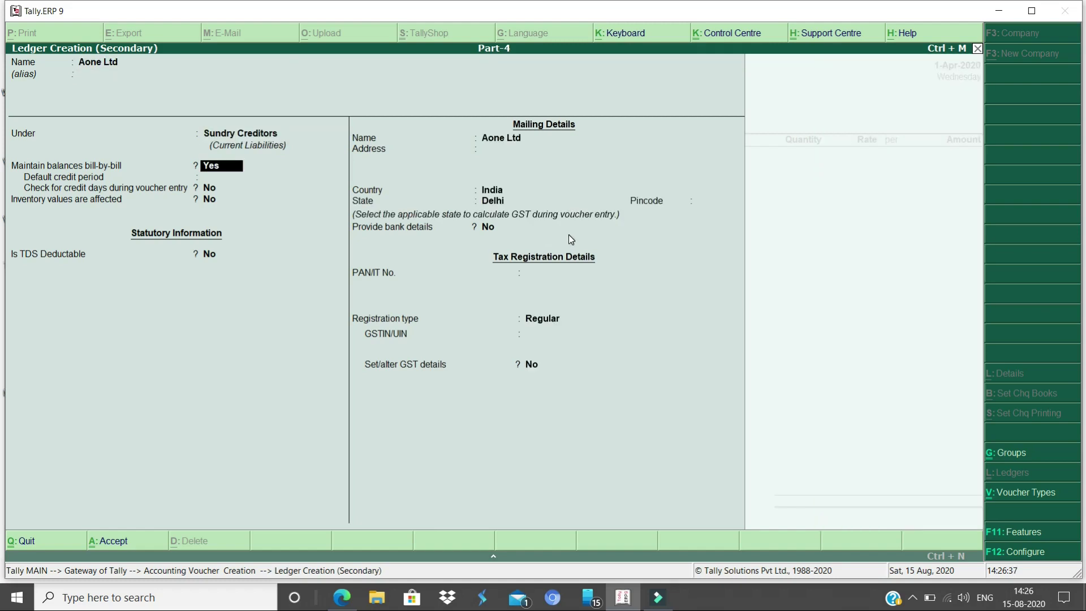
key(Return)
key(Return)
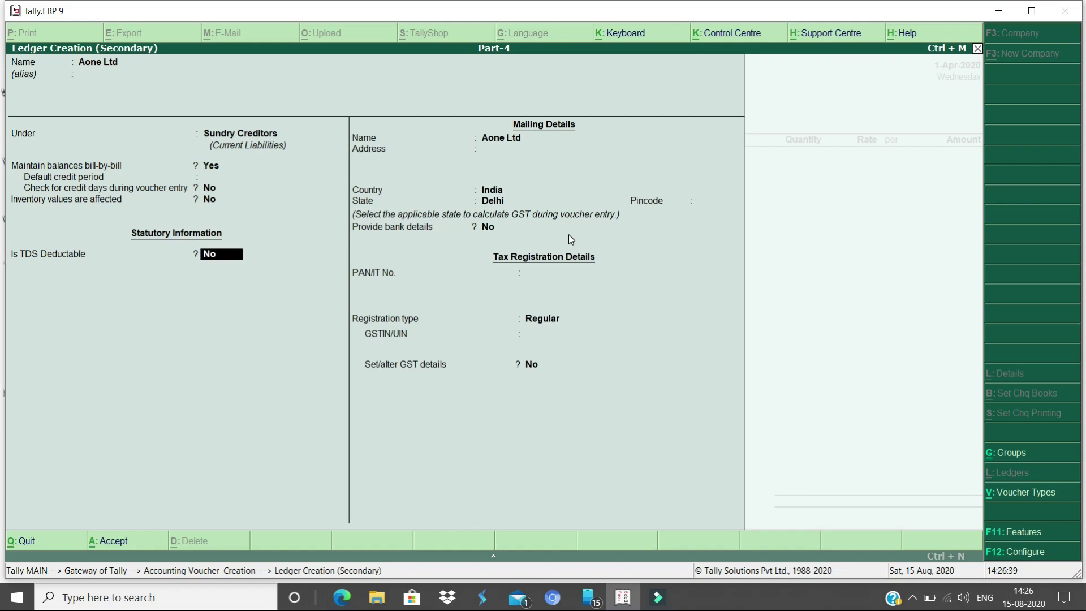
key(Return)
key(Return)
key(Return)
key(Return)
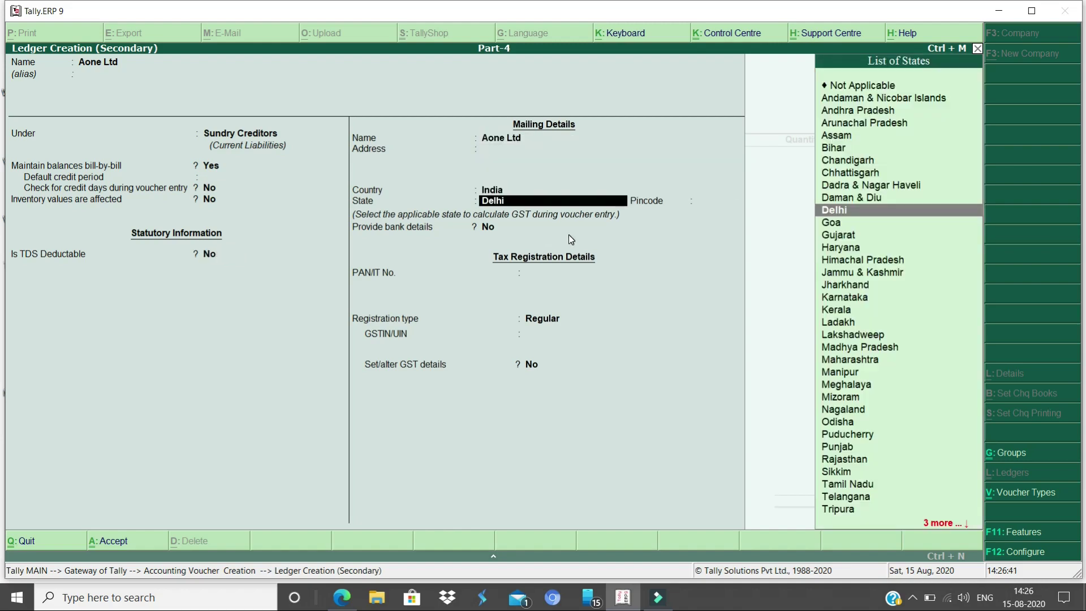
key(BackSpace)
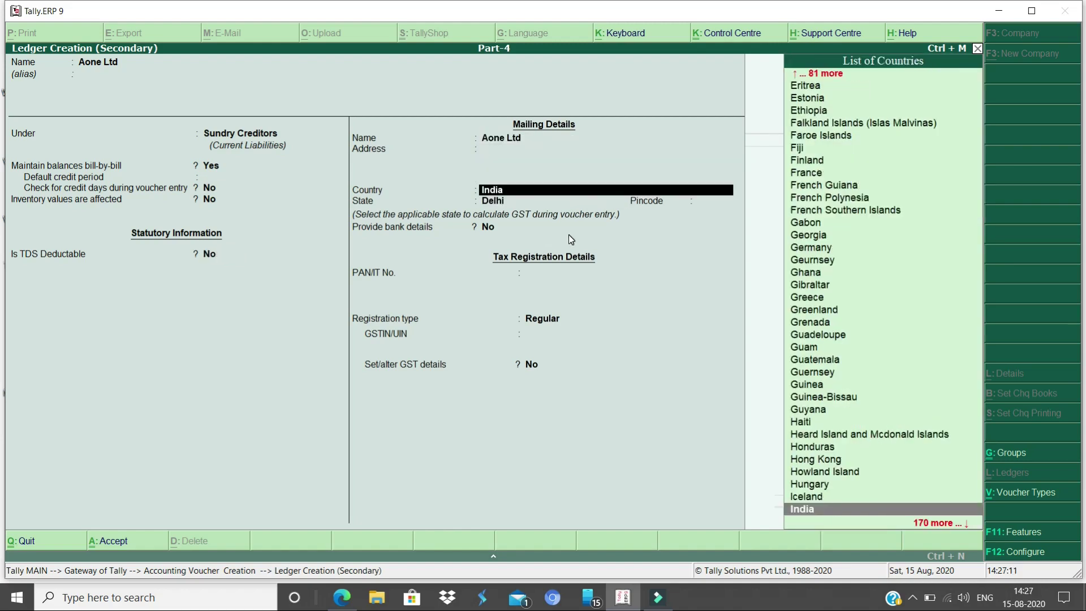
key(Return)
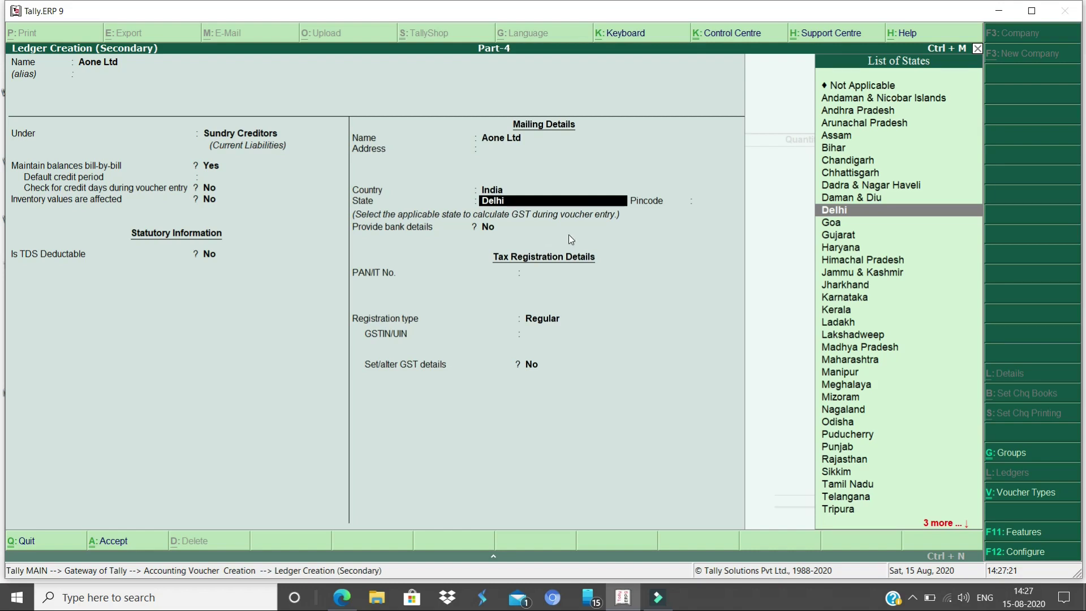
key(Return)
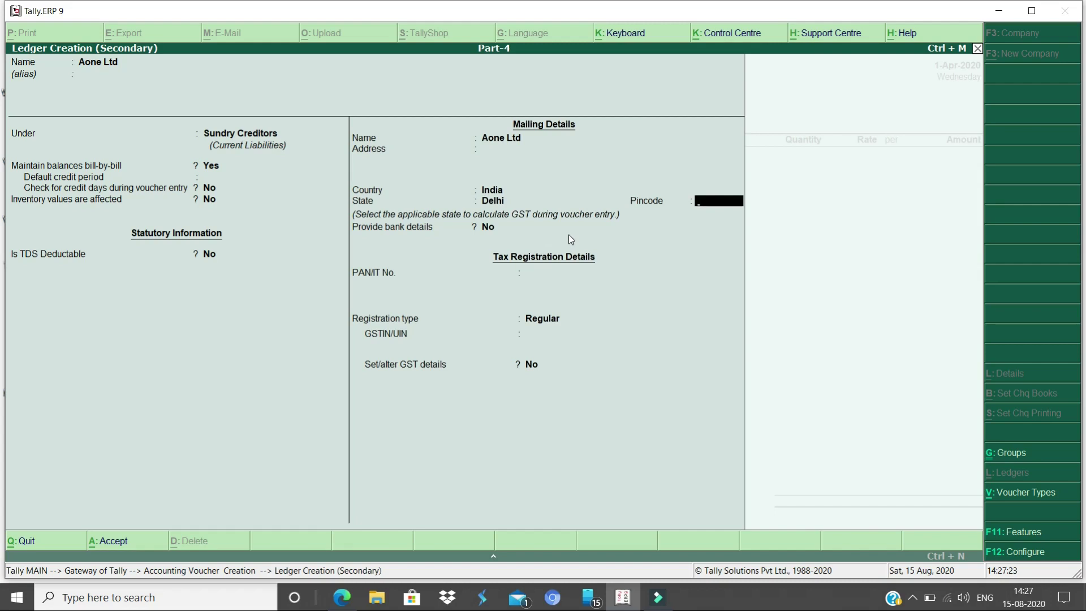
Set Regular GST registration, enter the supplier's GSTIN, and save the Aone Ltd ledger
key(Return)
key(Return)
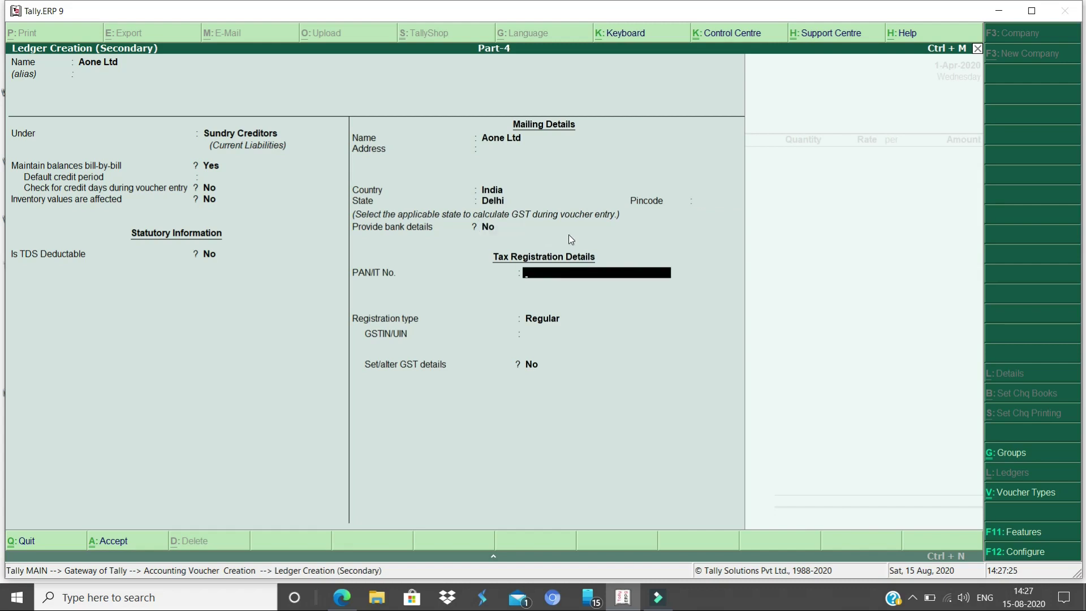
key(Return)
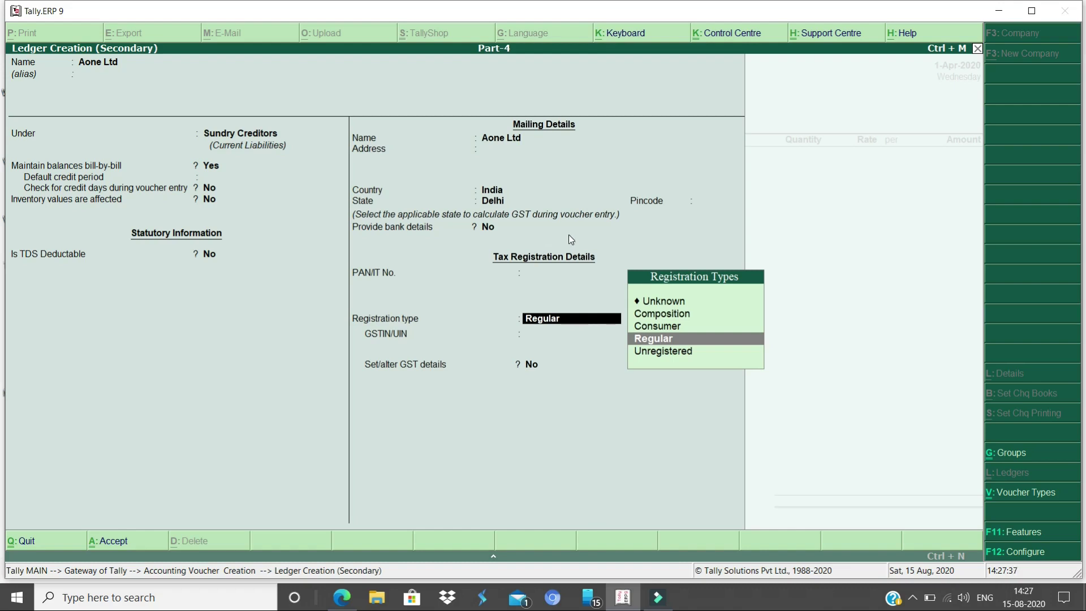
key(Return)
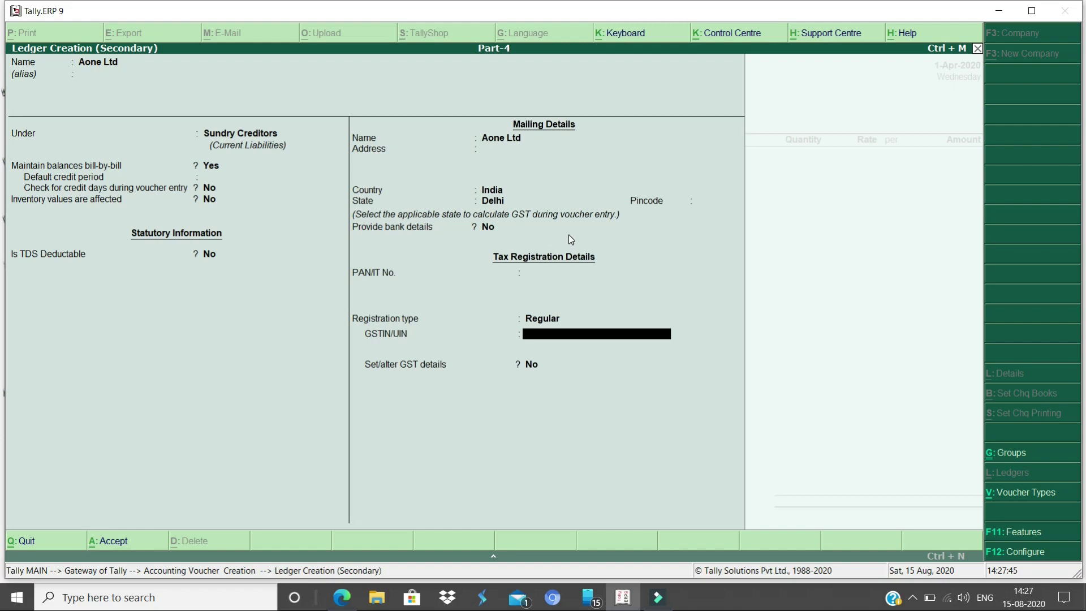
text(07ABC)
text(PE1234C1A9)
key(Return)
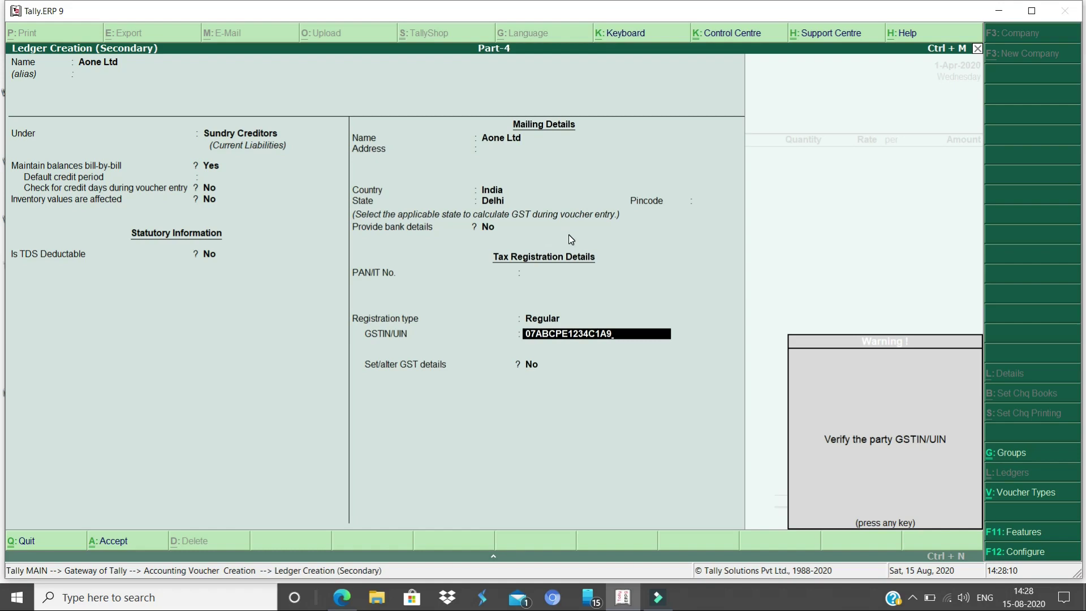
key(Return)
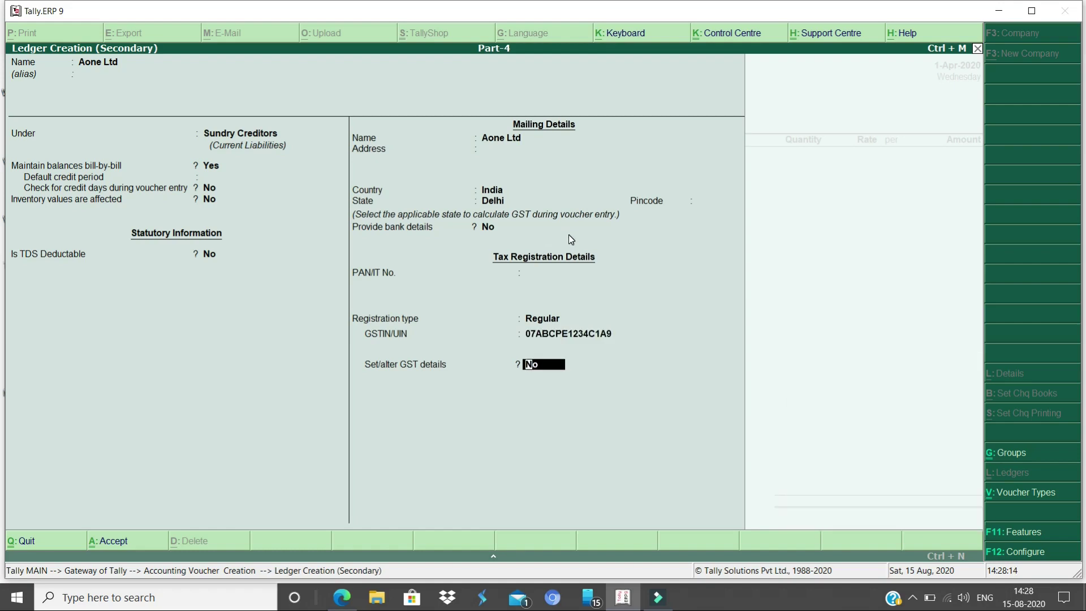
key(Return)
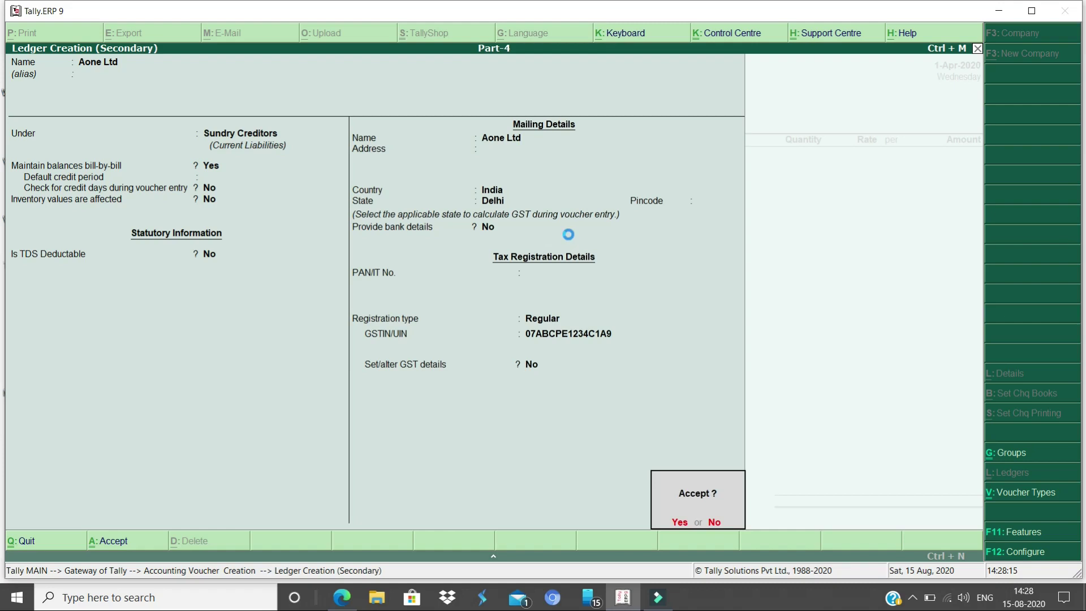
key(Return)
key(Return)
key(Return)
key(Return)
key(Return)
key(Return)
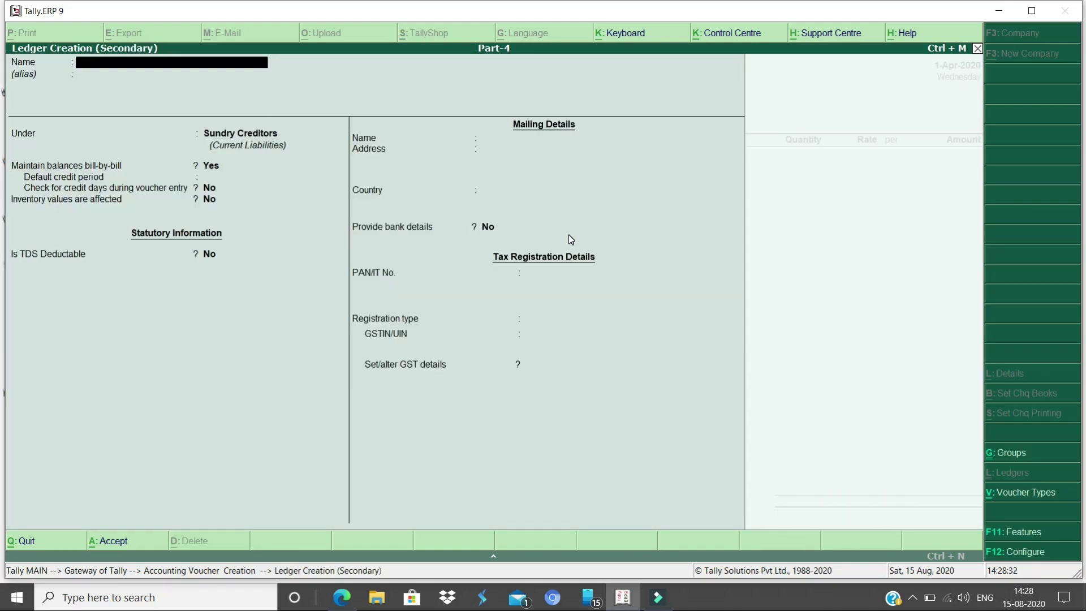
Create ledger 'Puchase Local' under Purchase Accounts, affecting inventory, GST applicable with supply type Goods
text(Puchase Local)
key(Return)
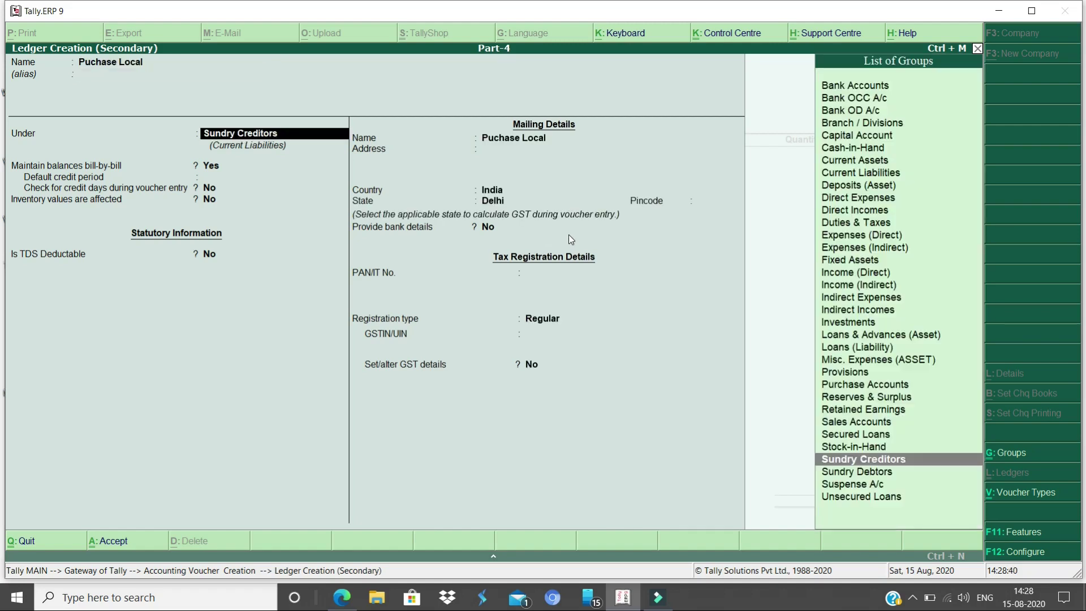
text(Pur)
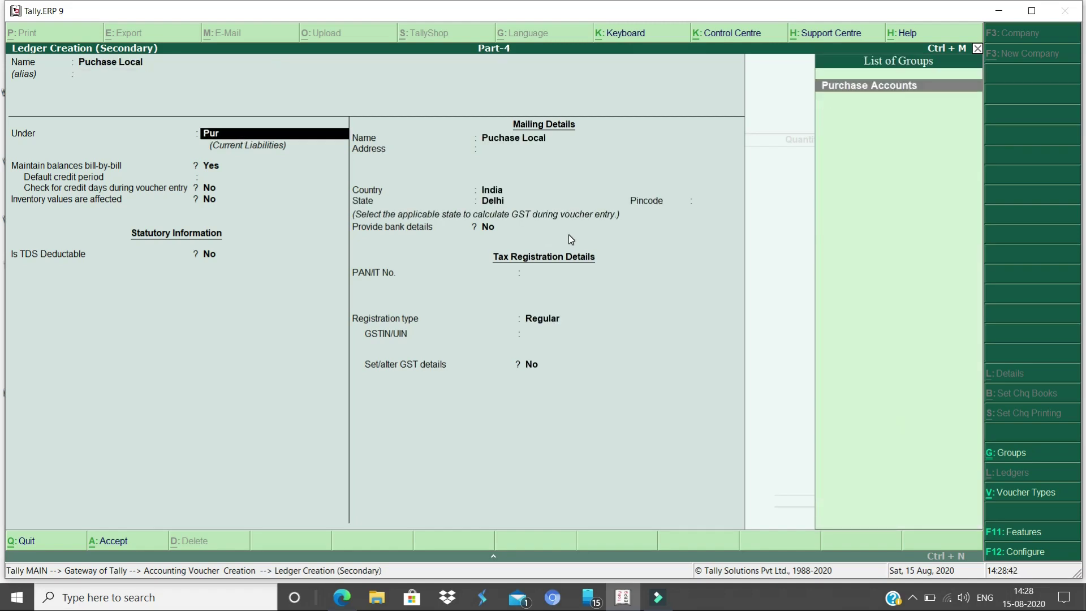
key(Return)
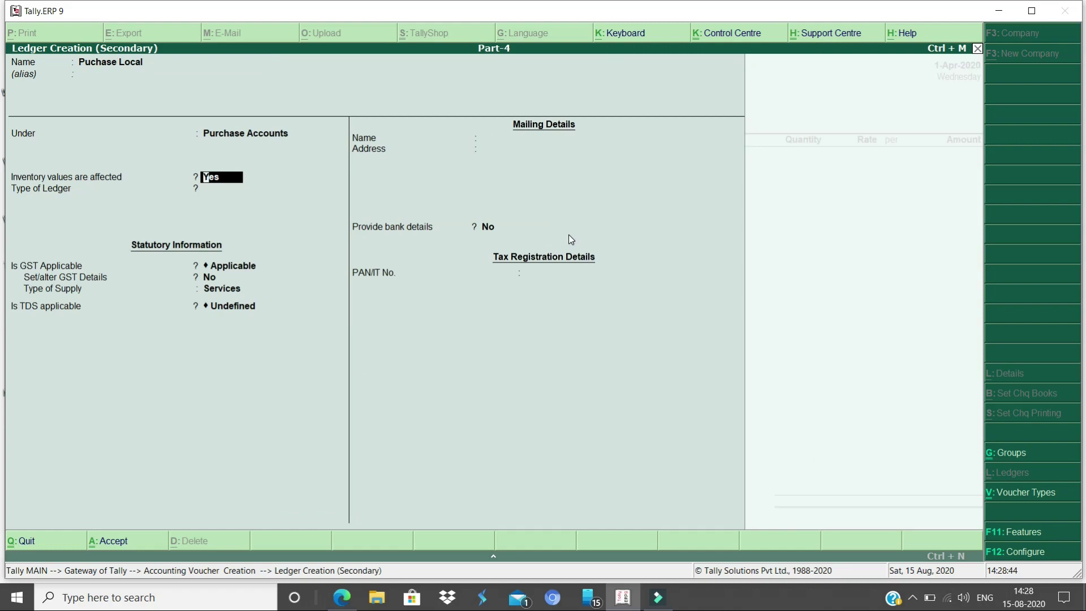
key(Return)
key(Return)
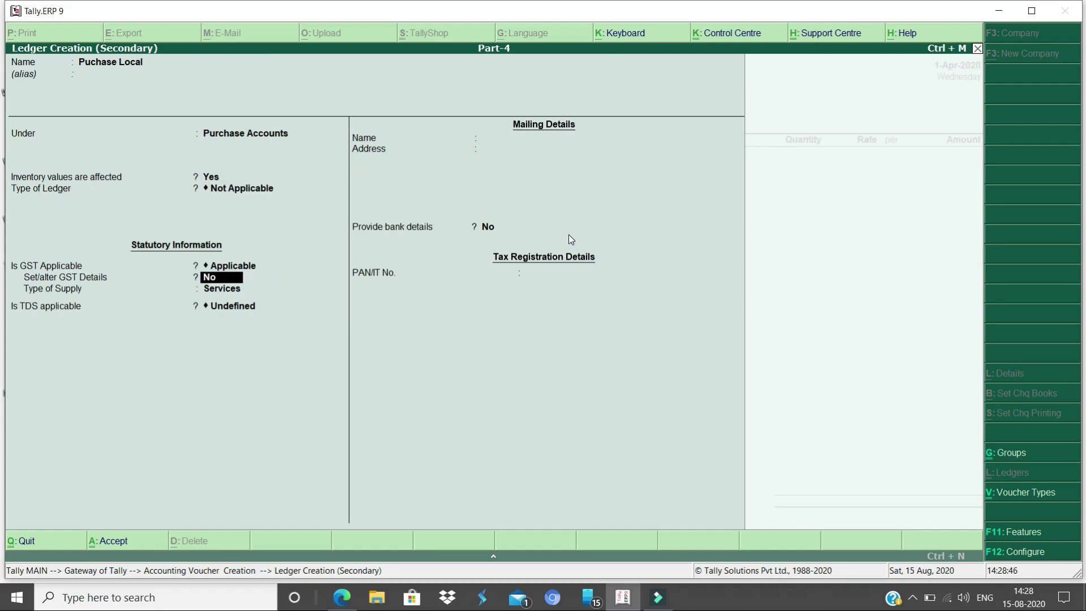
text(y)
key(Return)
key(Up)
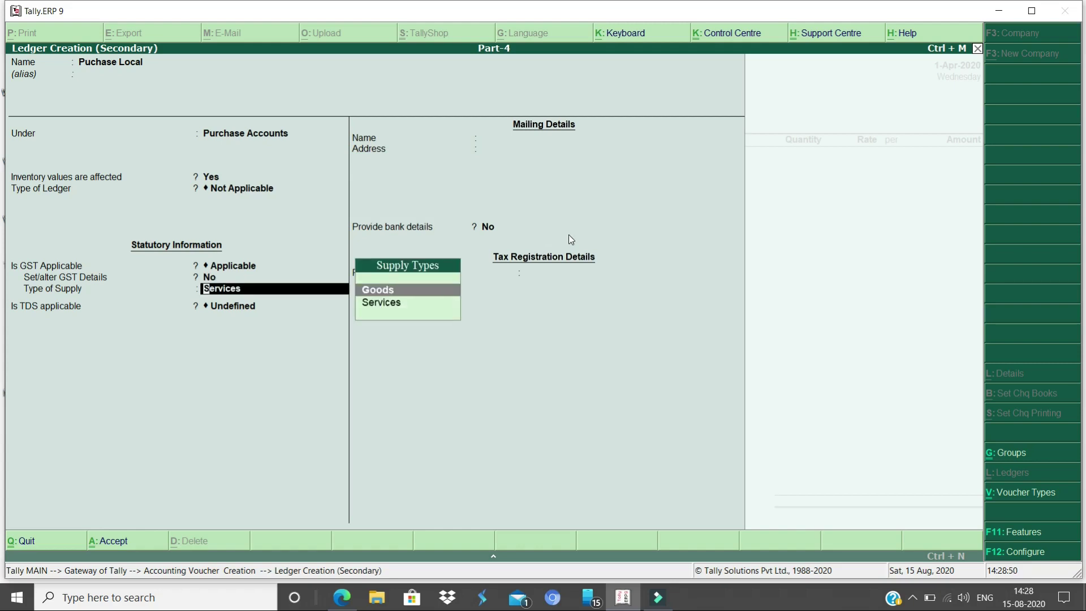
key(Return)
key(Return)
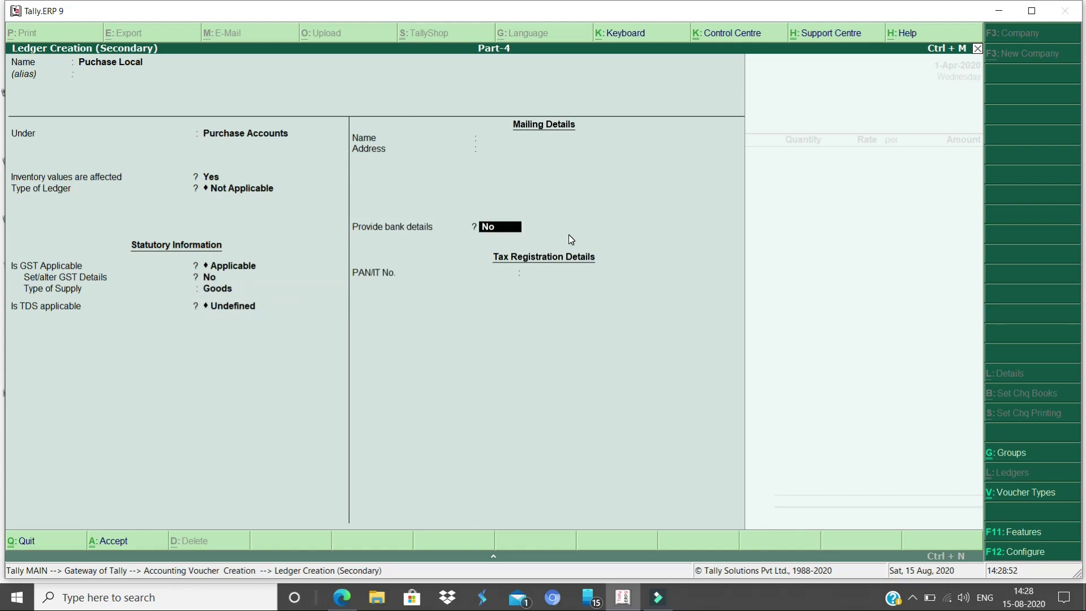
key(Return)
key(Return)
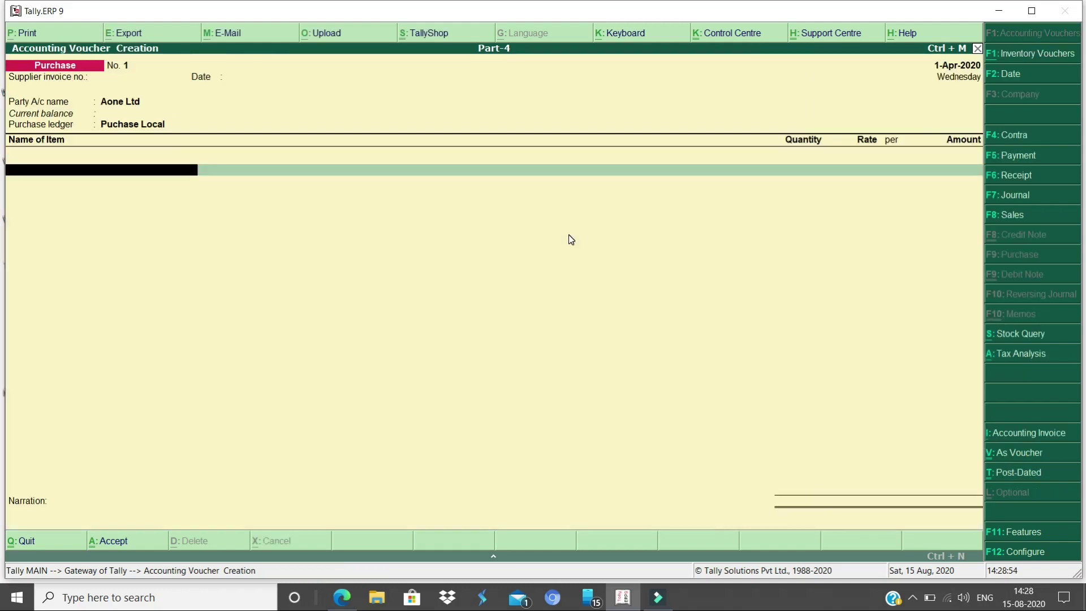
Add Wireless Mouse, 100 pcs at 500, to the purchase voucher
text(Mou)
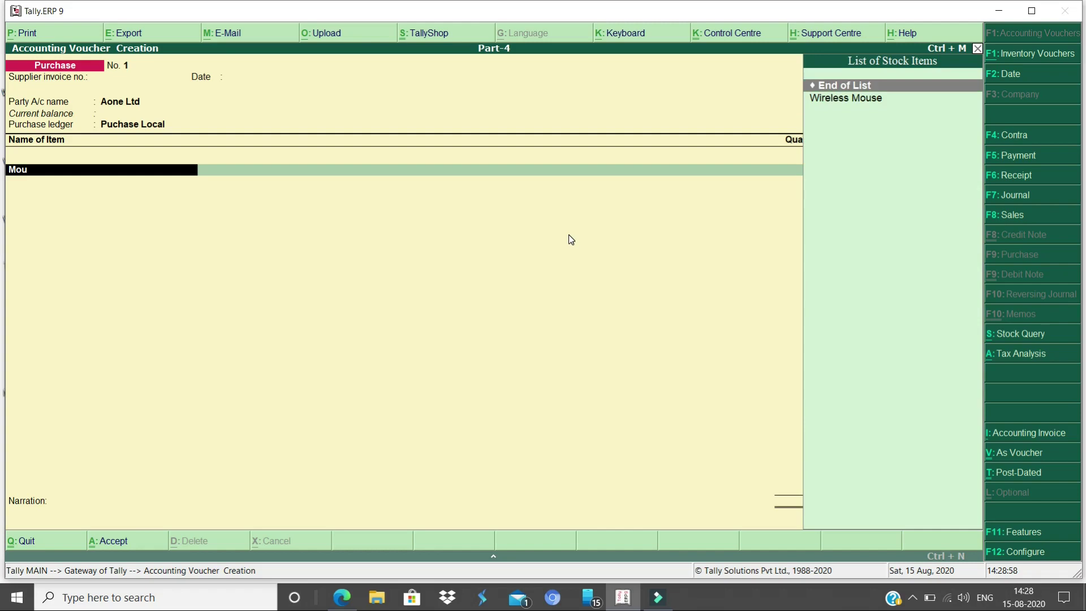
key(Down)
key(Return)
text(100)
key(Return)
text(500)
key(Return)
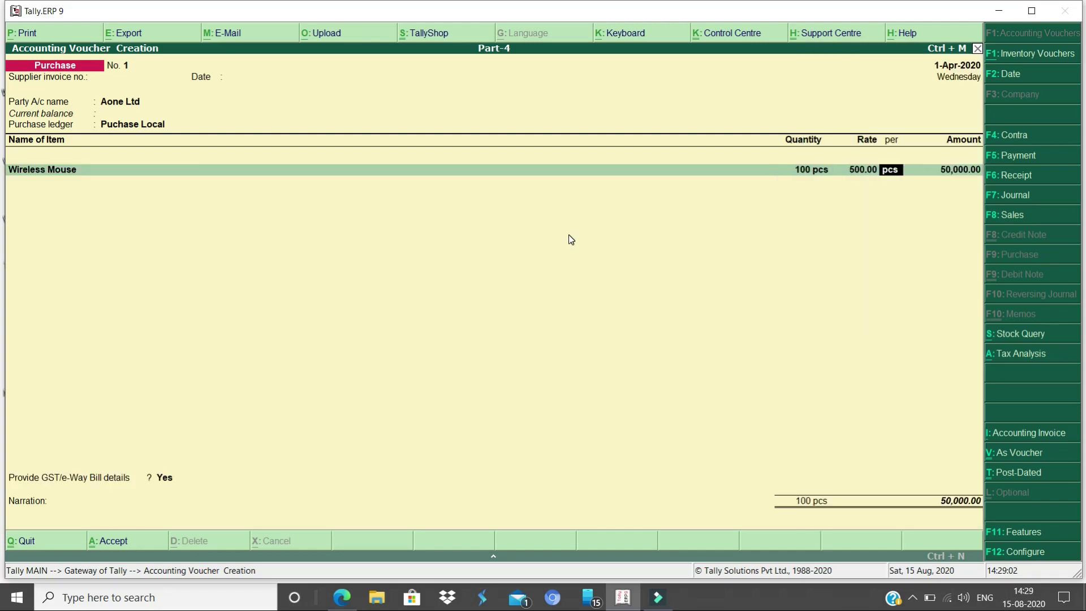
key(Return)
key(Return)
Add Monitor, 200 pcs at 6,000, as the second line
key(Down)
key(Return)
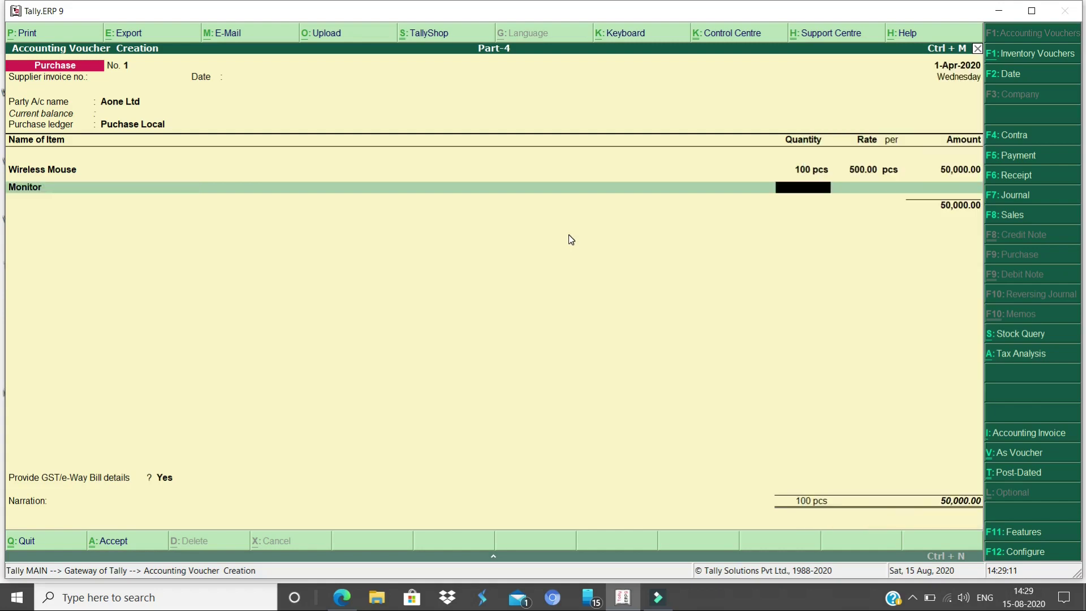
text(200)
key(Return)
text(6000)
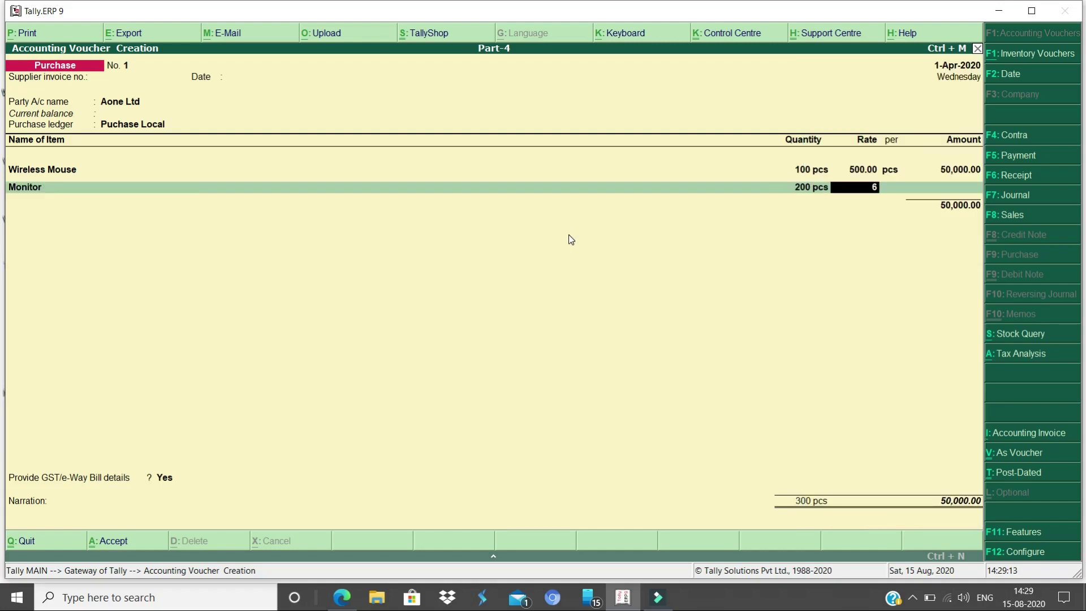
key(Return)
key(Return)
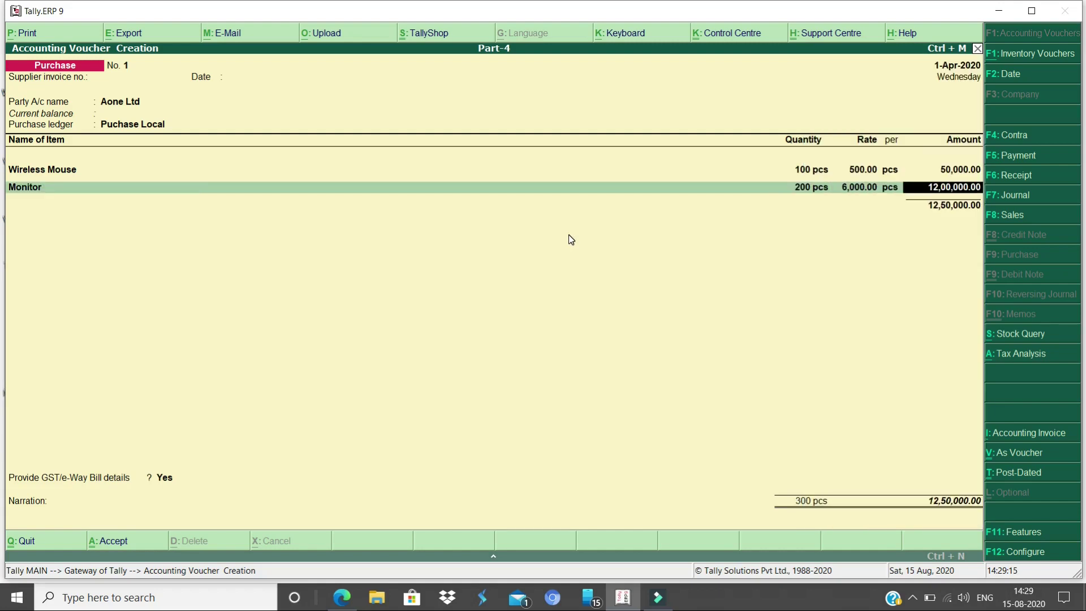
key(Return)
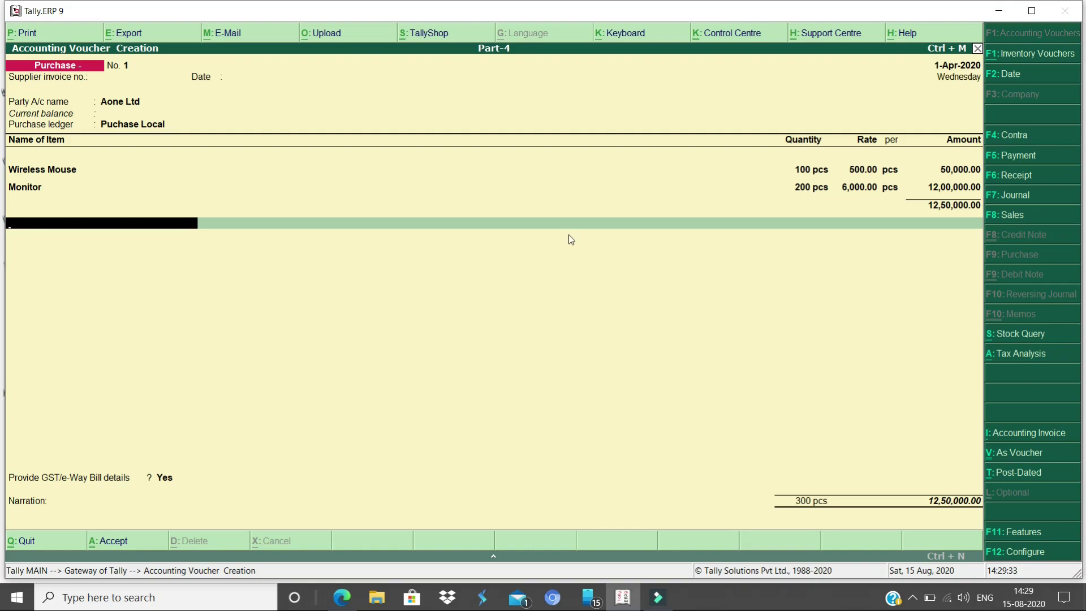
Create ledger CGST under Duties & Taxes with duty type GST
key(alt+c)
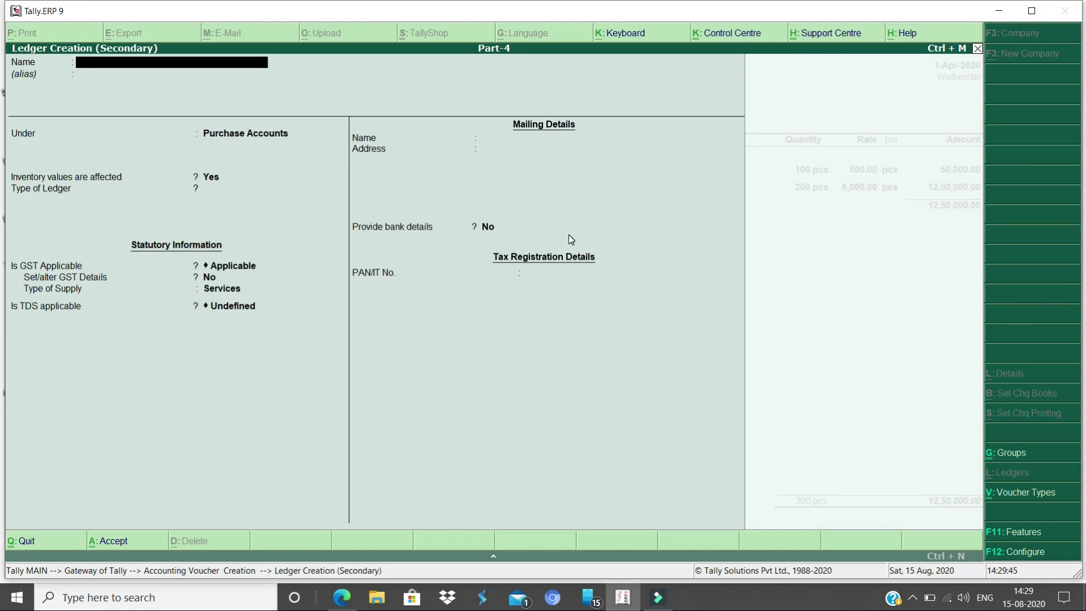
text(CGST)
key(Return)
key(Return)
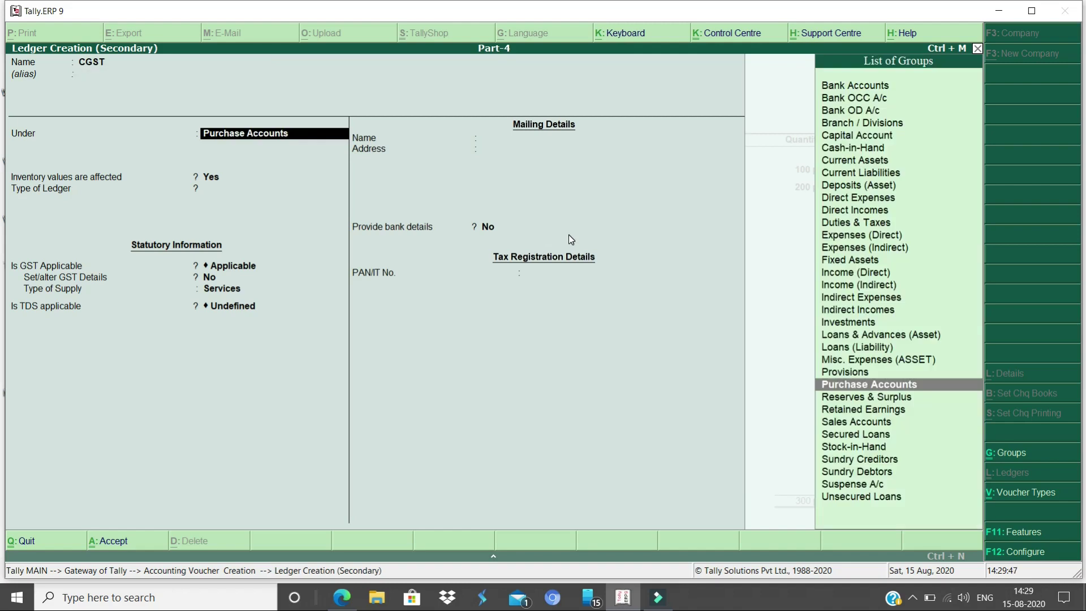
text(dut)
key(Return)
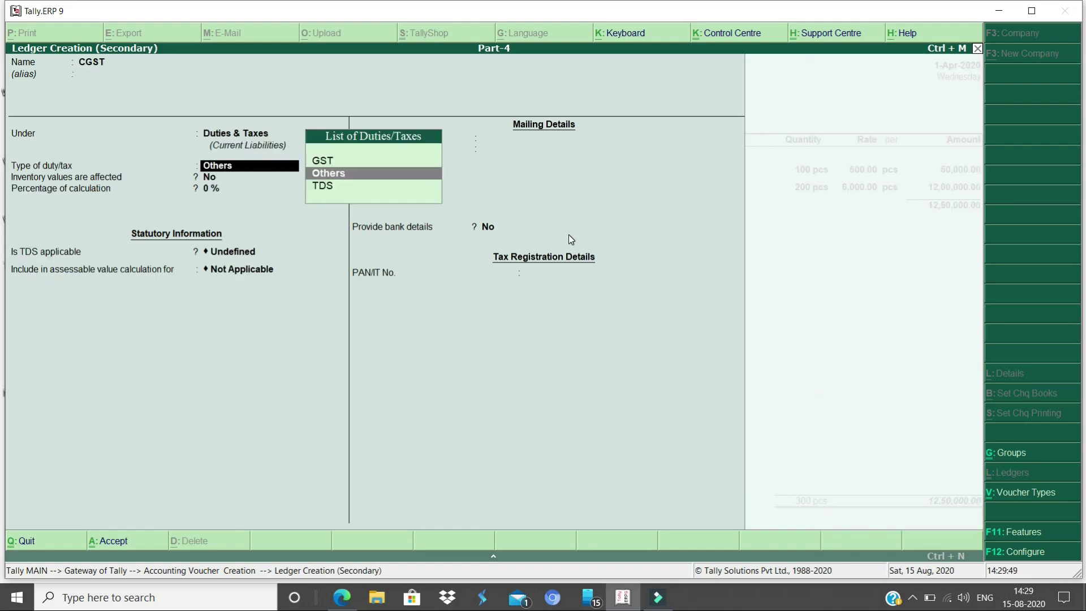
key(Up)
key(Return)
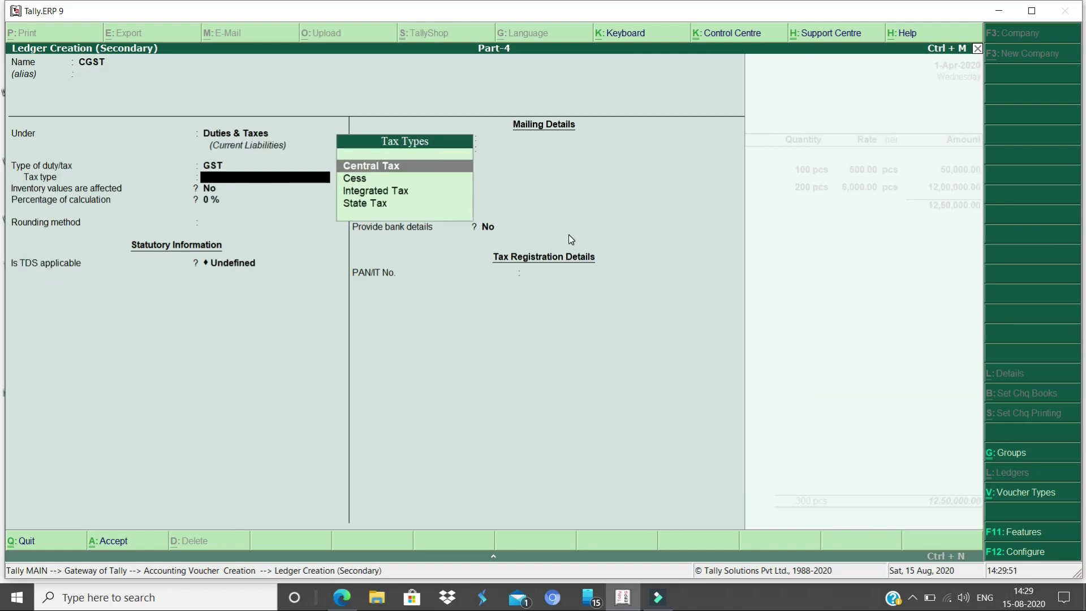
Set CGST to Central Tax with 0% and no rounding, then accept 1,12,500.00
key(Return)
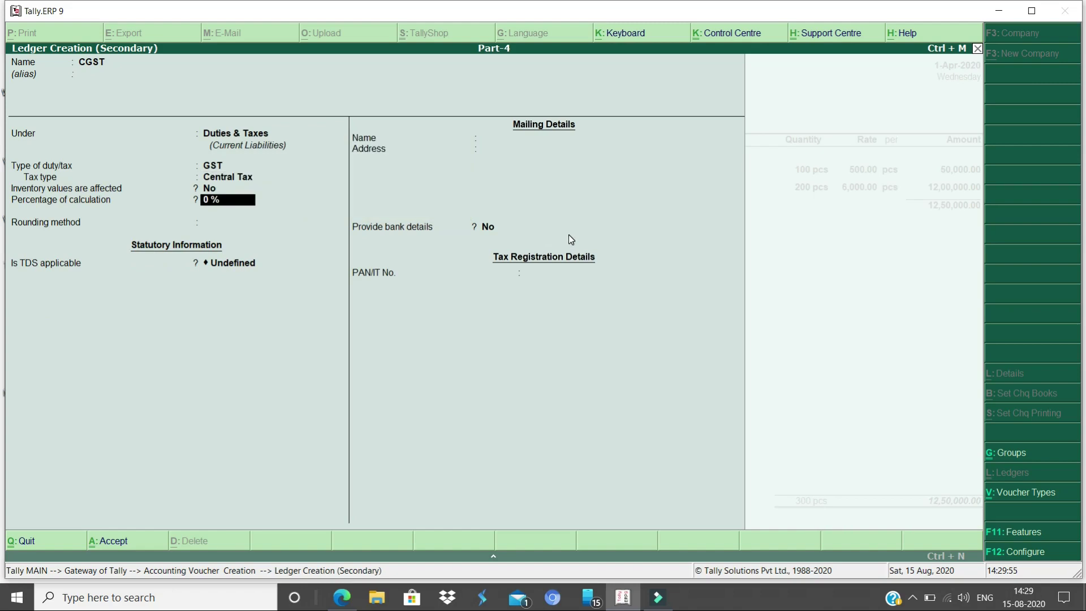
key(Return)
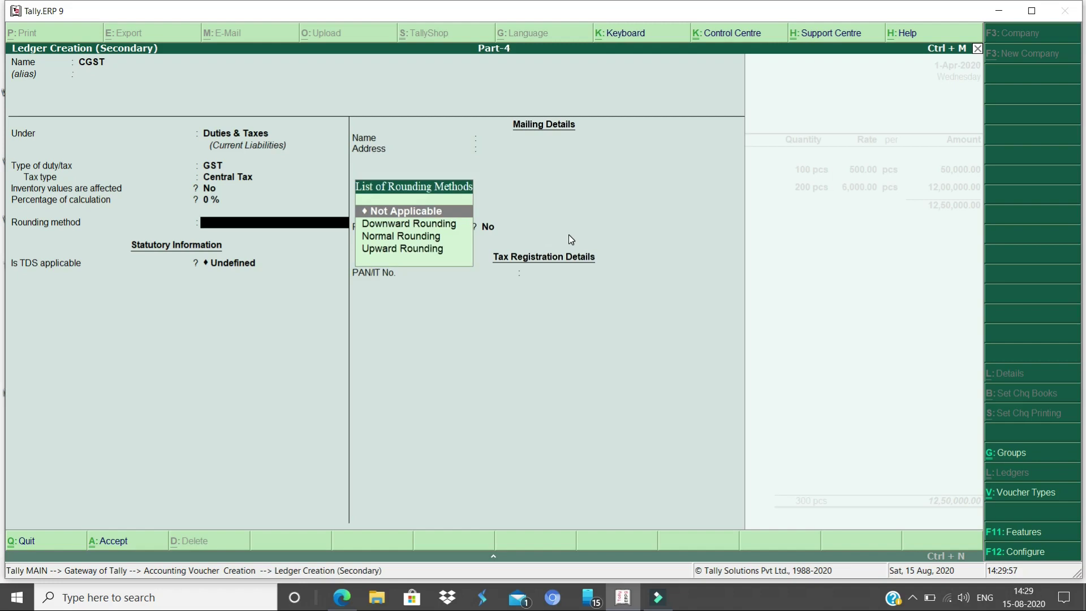
key(Return)
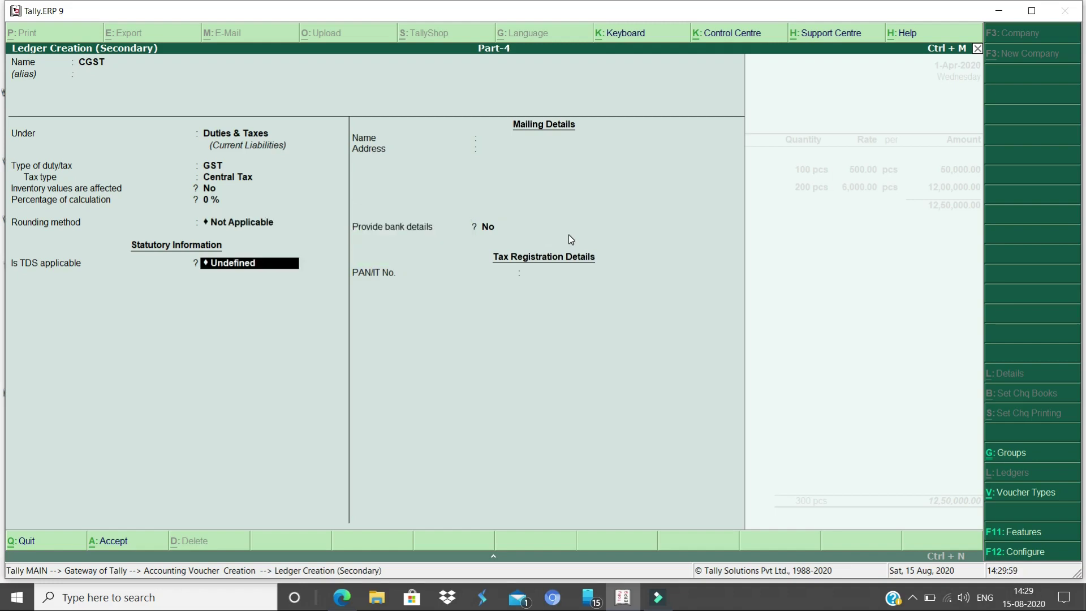
key(Return)
key(Return)
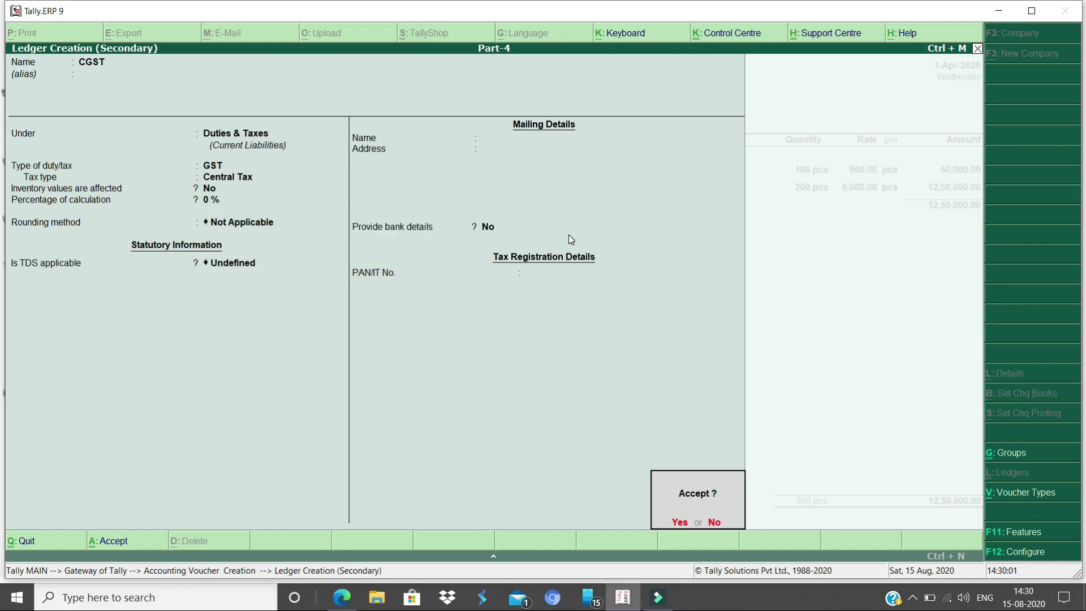
key(Return)
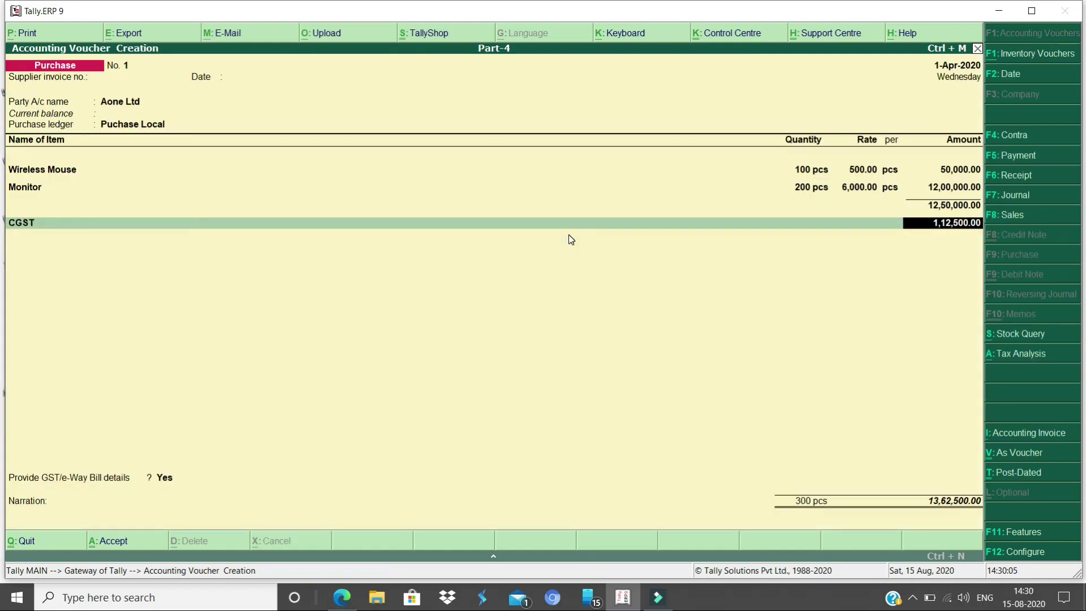
key(Return)
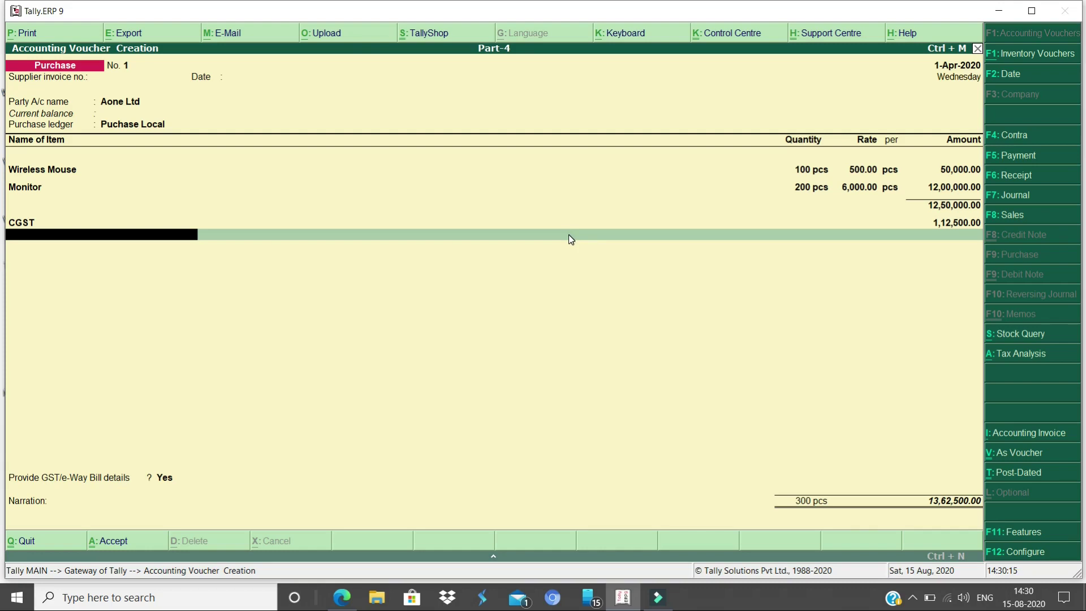
Create the SGST ledger under Duties & Taxes as GST State Tax, then check the tax analysis
key(alt+c)
text(SGST)
key(Return)
key(Return)
key(Return)
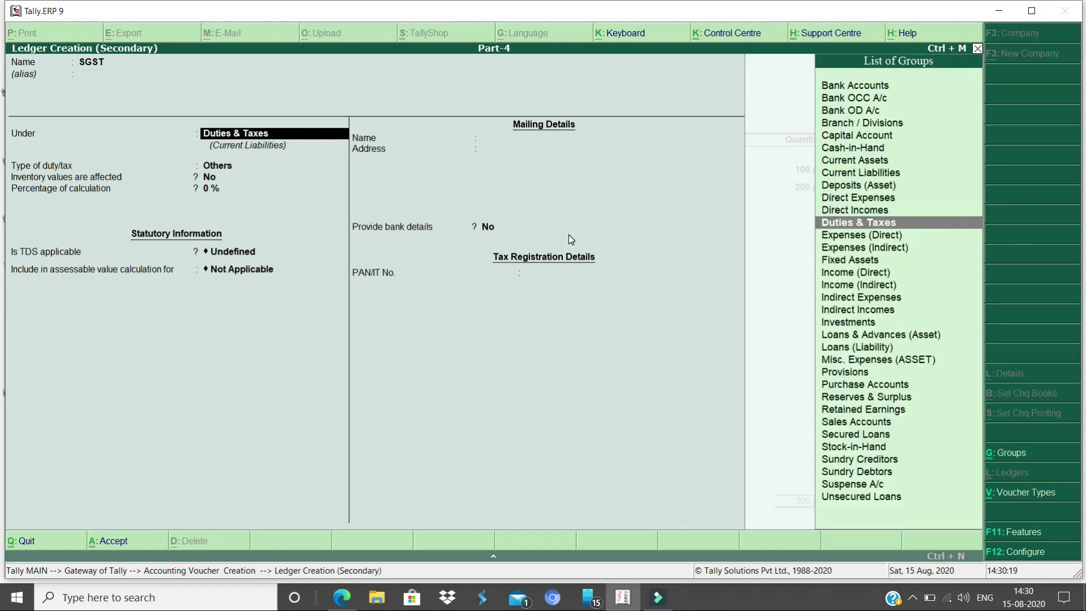
key(Up)
key(Return)
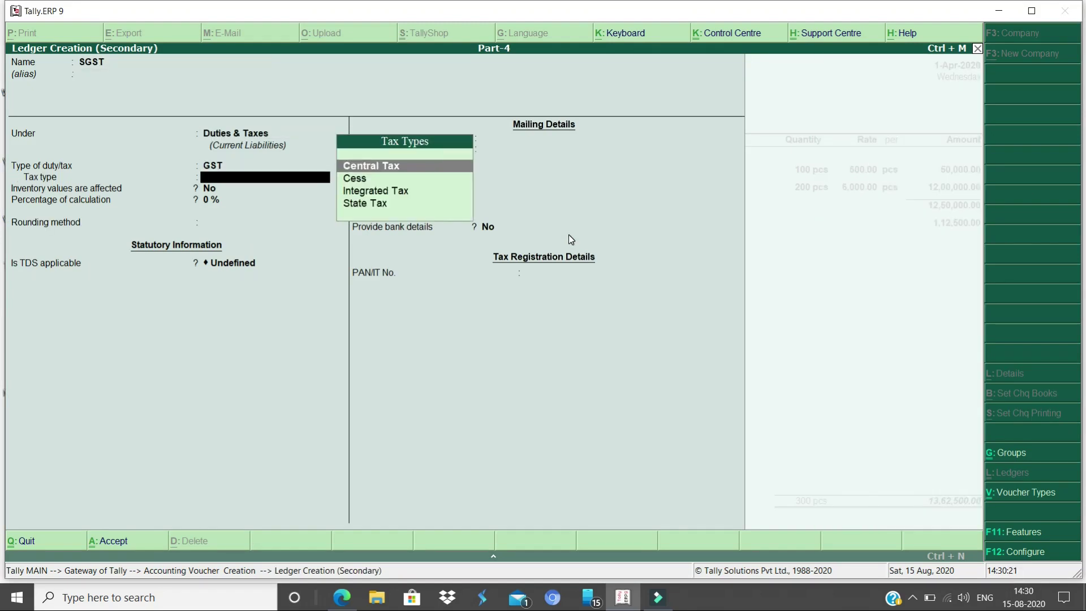
key(Down)
key(Down)
key(Down)
key(Return)
key(Return)
key(Return)
key(Return)
key(Return)
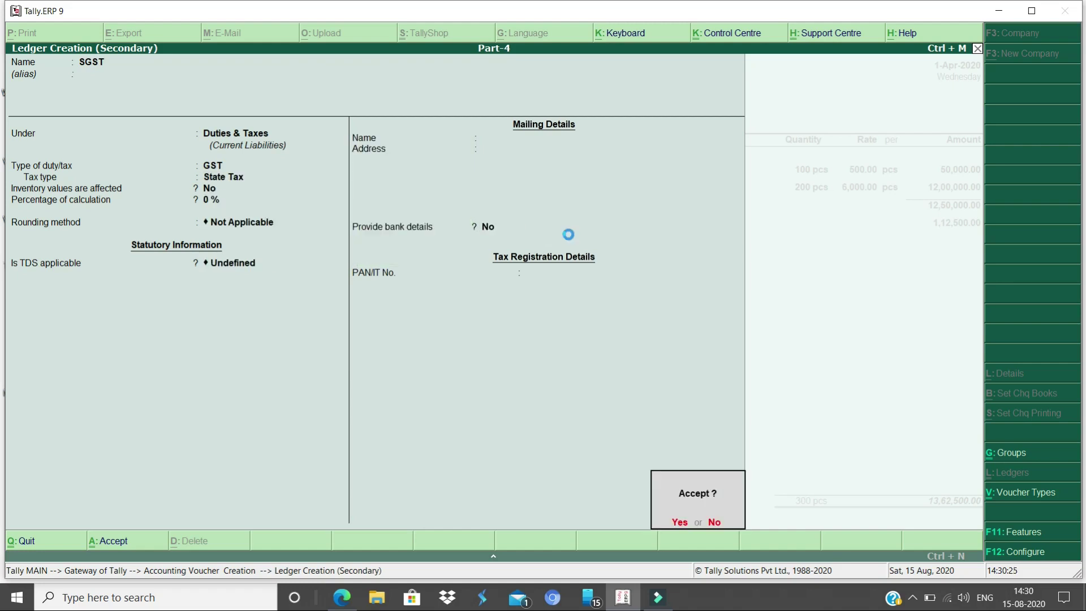
key(Return)
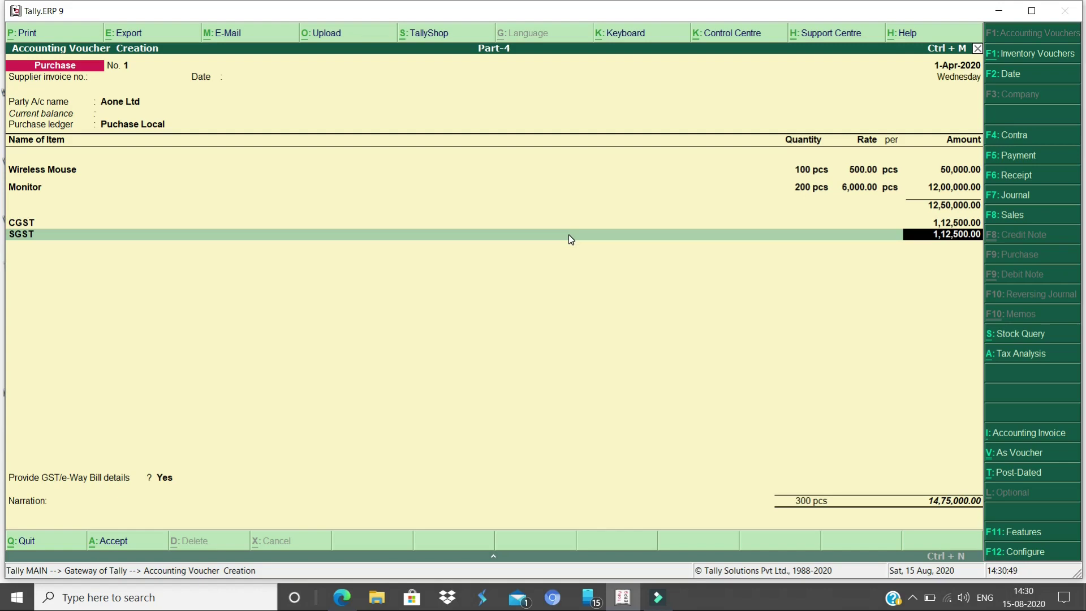
key(alt+a)
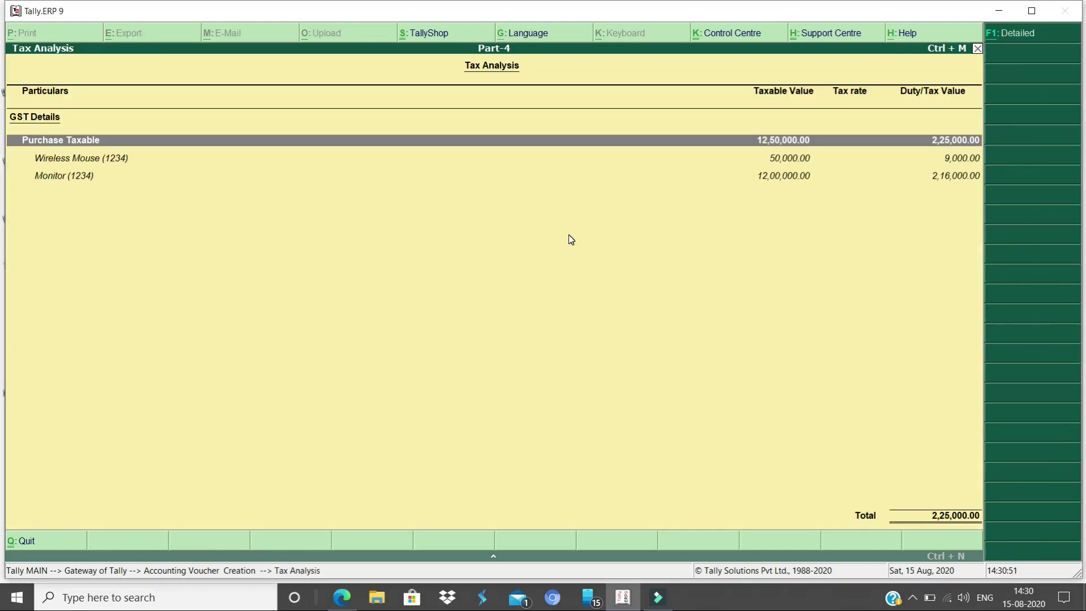
Review the detailed tax analysis rows for Wireless Mouse and Monitor
key(alt+f1)
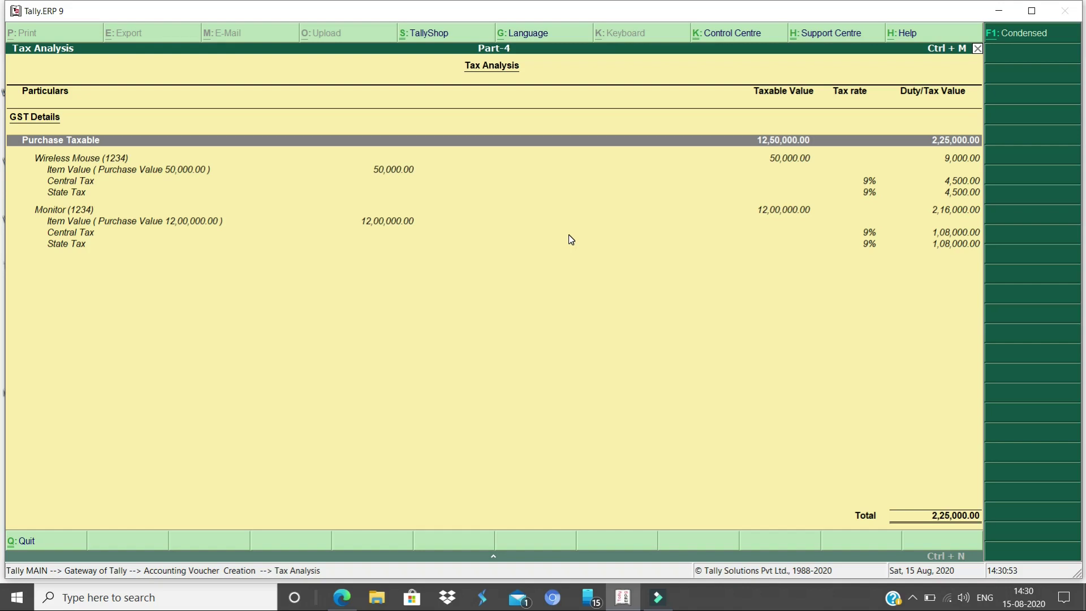
key(Down)
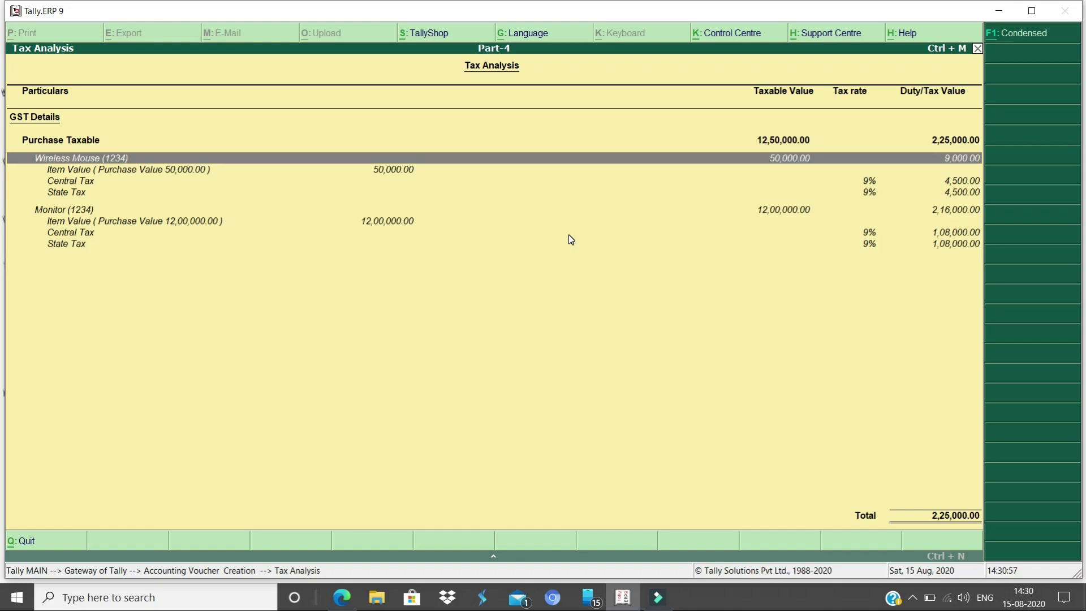
key(Down)
key(Up)
key(Down)
key(Down)
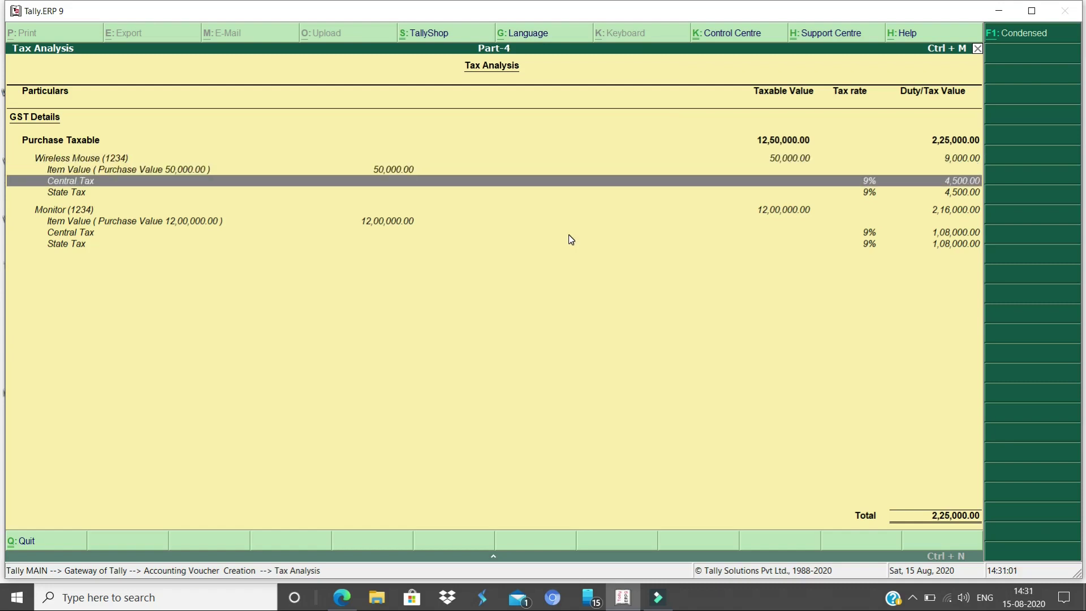
key(Down)
key(Down)
key(Down)
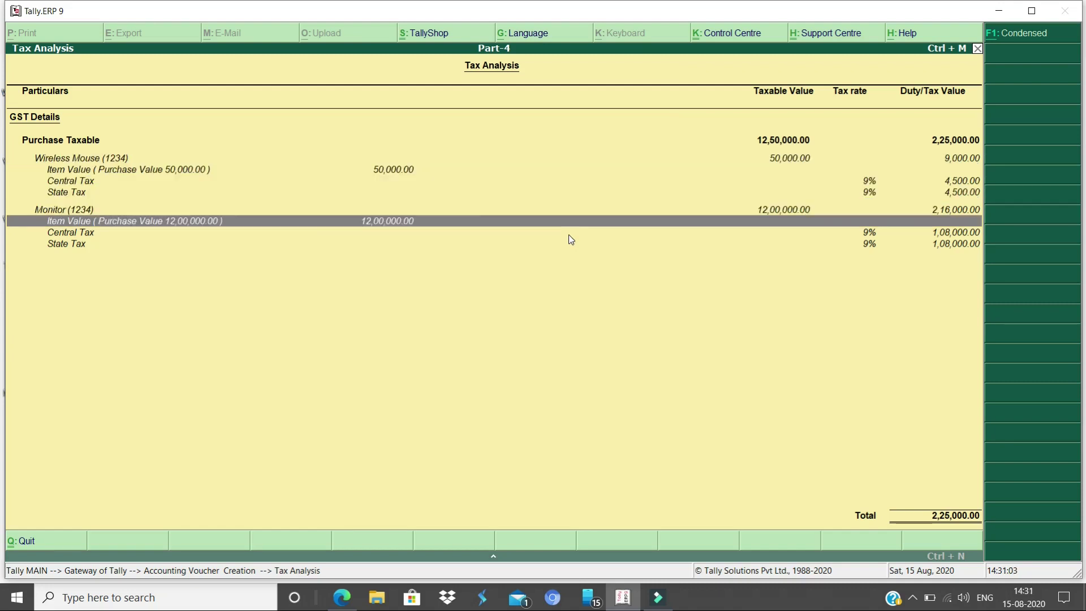
key(Up)
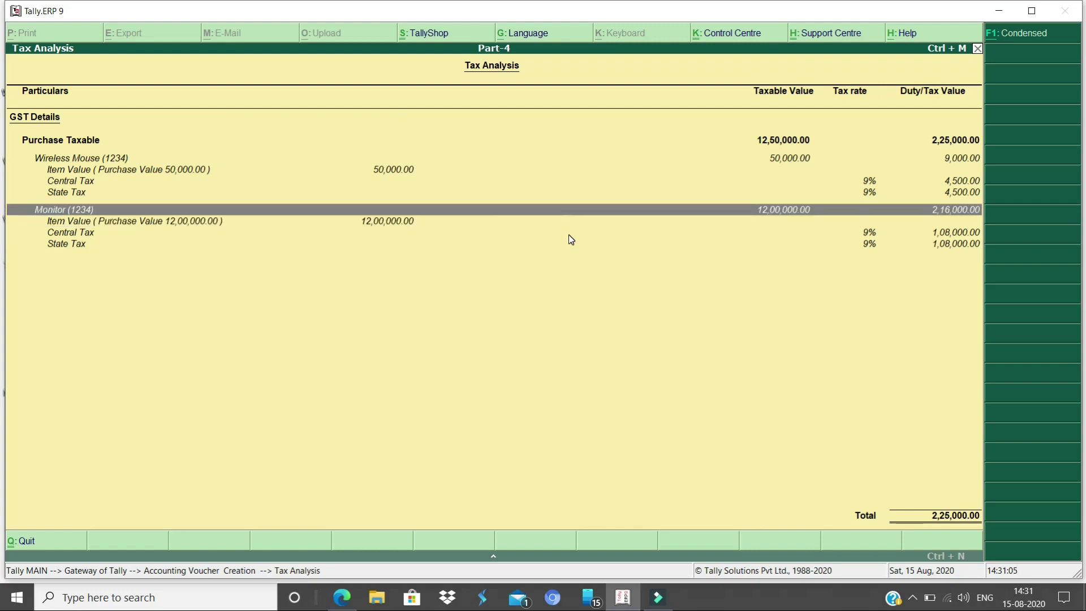
key(Down)
key(Down)
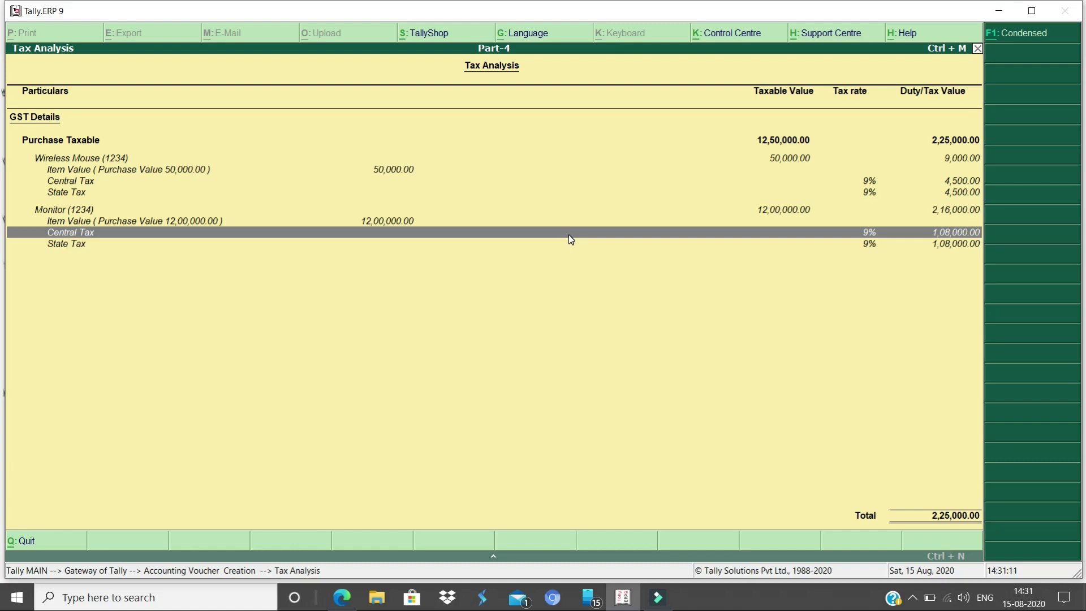
Return to the purchase voucher and choose Yes to provide GST/e-Way Bill details
key(Escape)
key(Return)
key(Return)
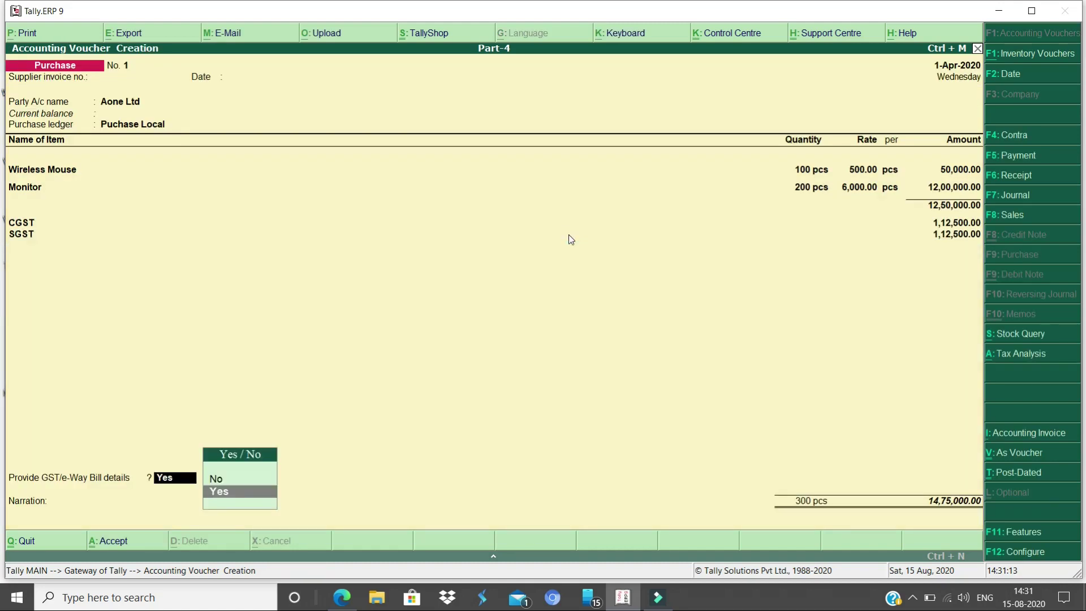
key(Return)
key(Return)
key(Return)
key(Return)
key(Return)
key(Return)
key(Return)
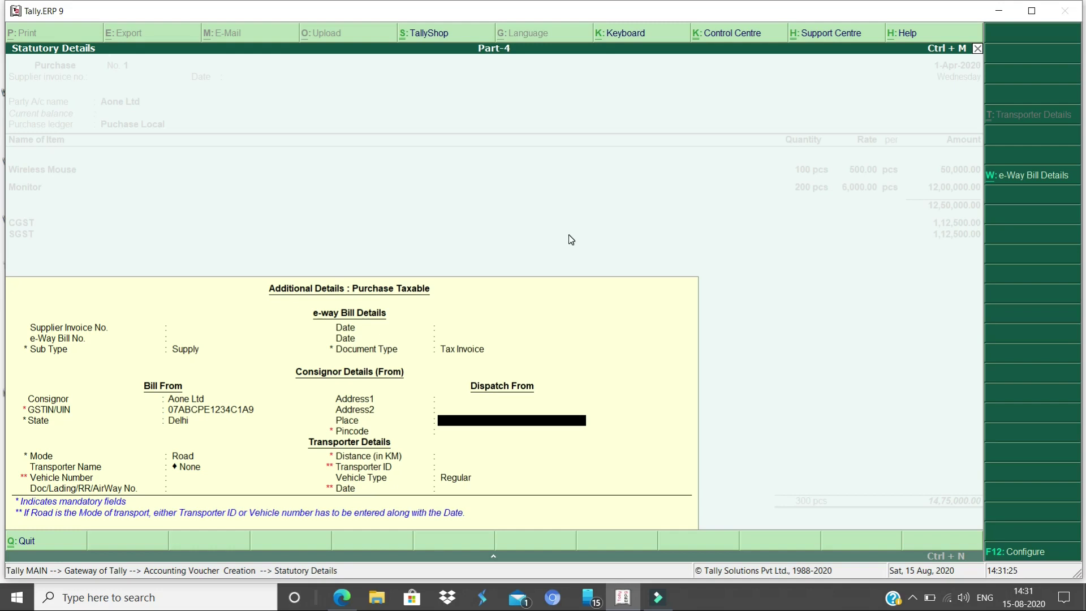
Go through the e-way bill and transporter fields (Supply, Tax Invoice, Road) back to Narration
key(BackSpace)
key(BackSpace)
key(BackSpace)
key(BackSpace)
key(BackSpace)
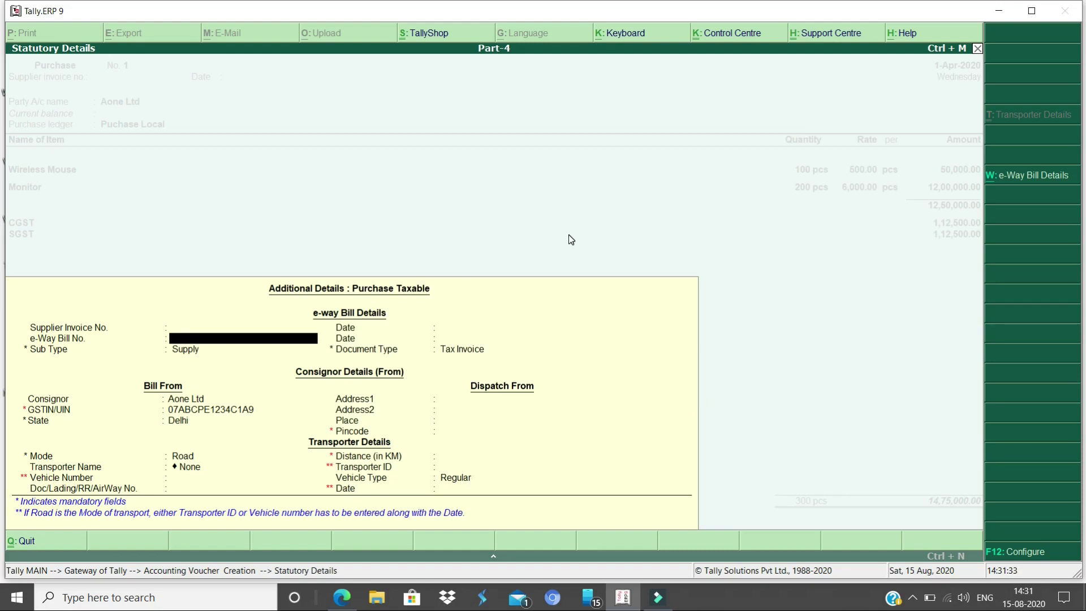
key(BackSpace)
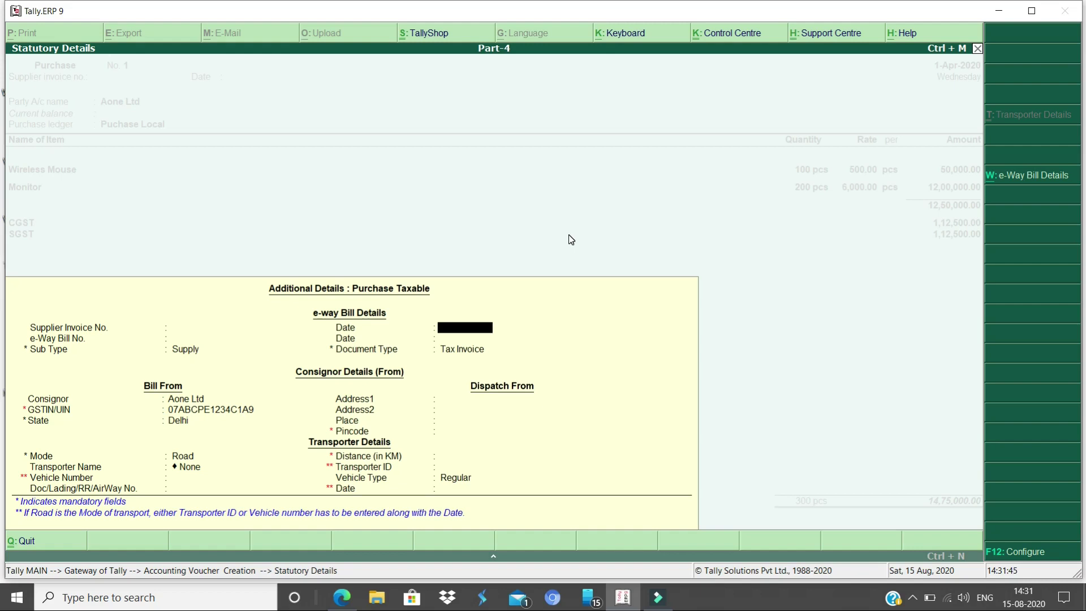
key(Return)
key(Return)
key(Return)
key(Return)
key(Return)
key(Return)
key(Return)
key(Return)
key(Return)
key(Return)
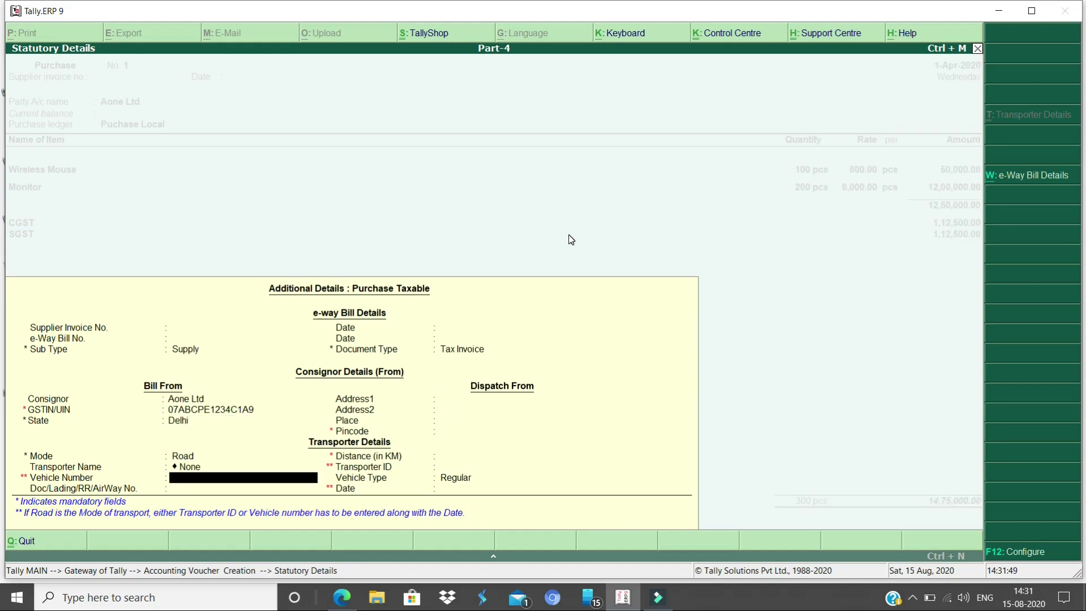
key(Return)
key(Return)
key(Return)
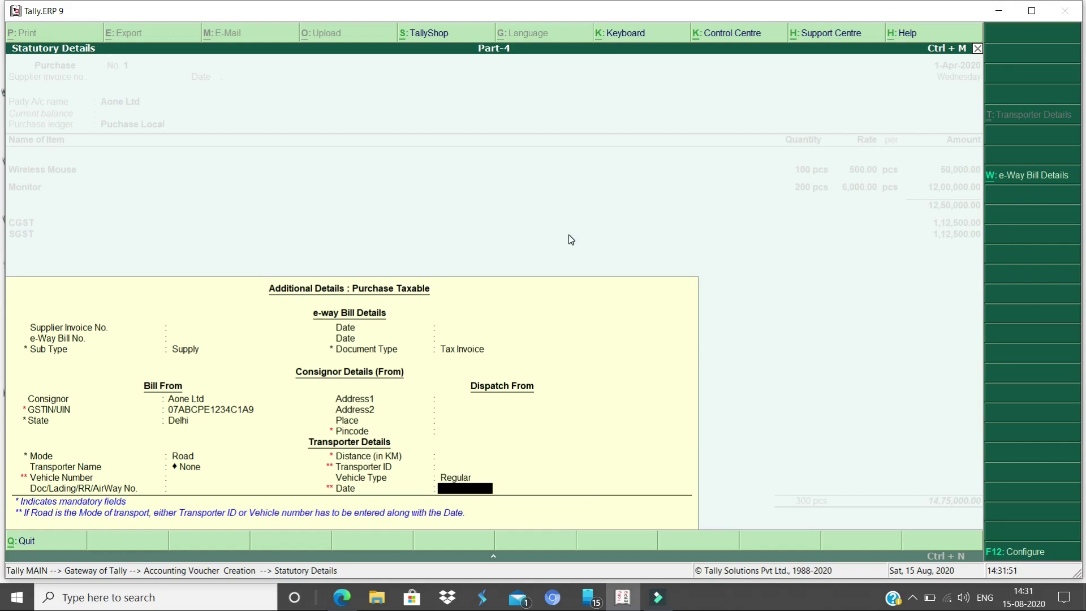
key(Return)
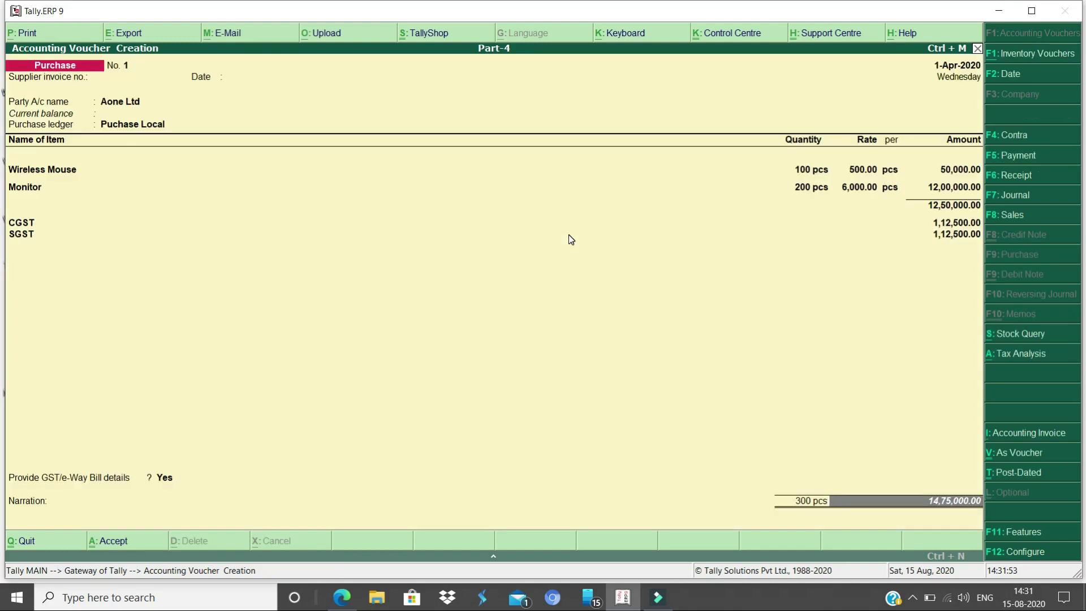
key(Return)
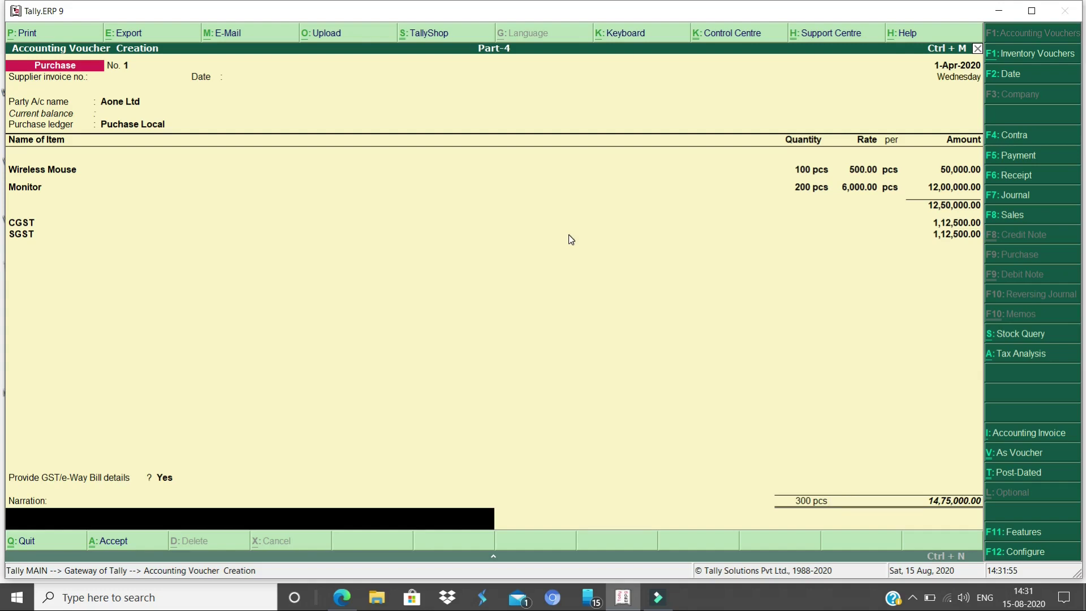
key(Return)
key(Return)
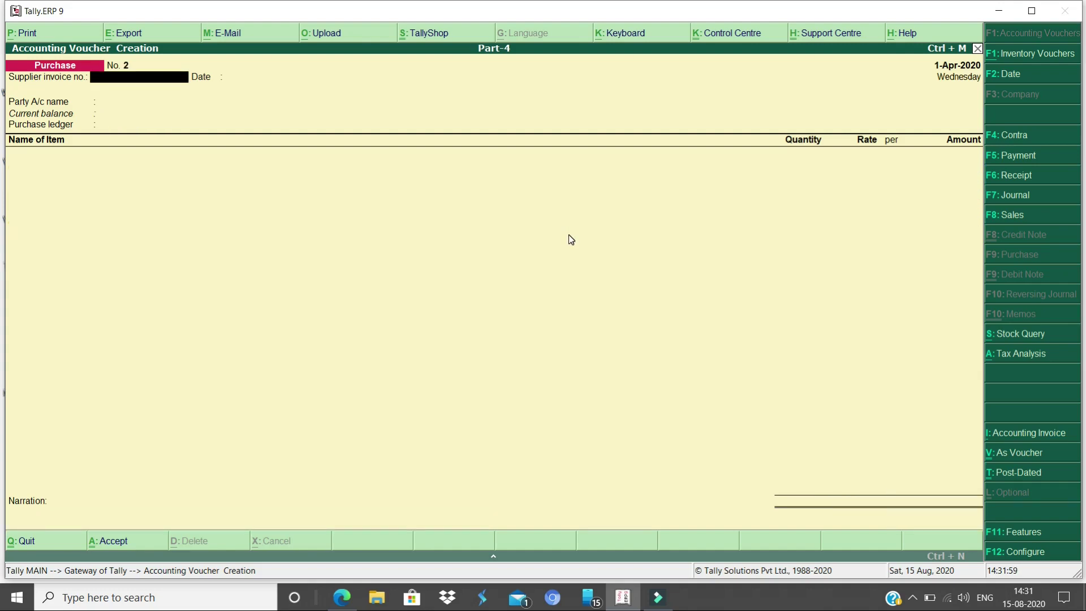
Start a sales voucher and create party ledger RSIS CO. PVT LTD under Sundry Debtors
key(F8)
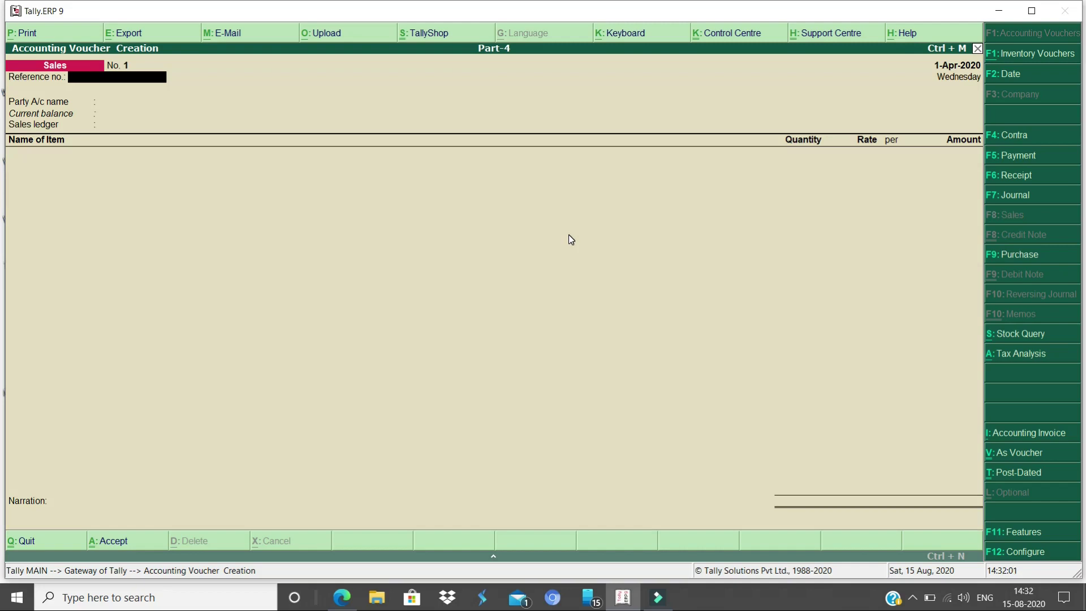
key(alt+c)
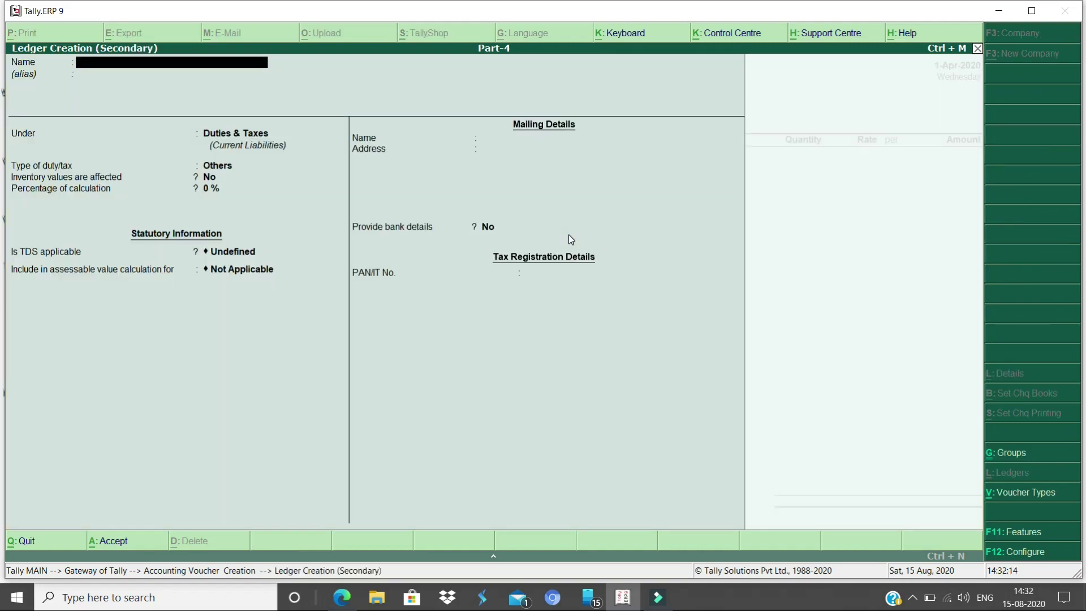
text(RSIS CO. PVT LTS)
key(BackSpace)
text(D)
key(Return)
text(D)
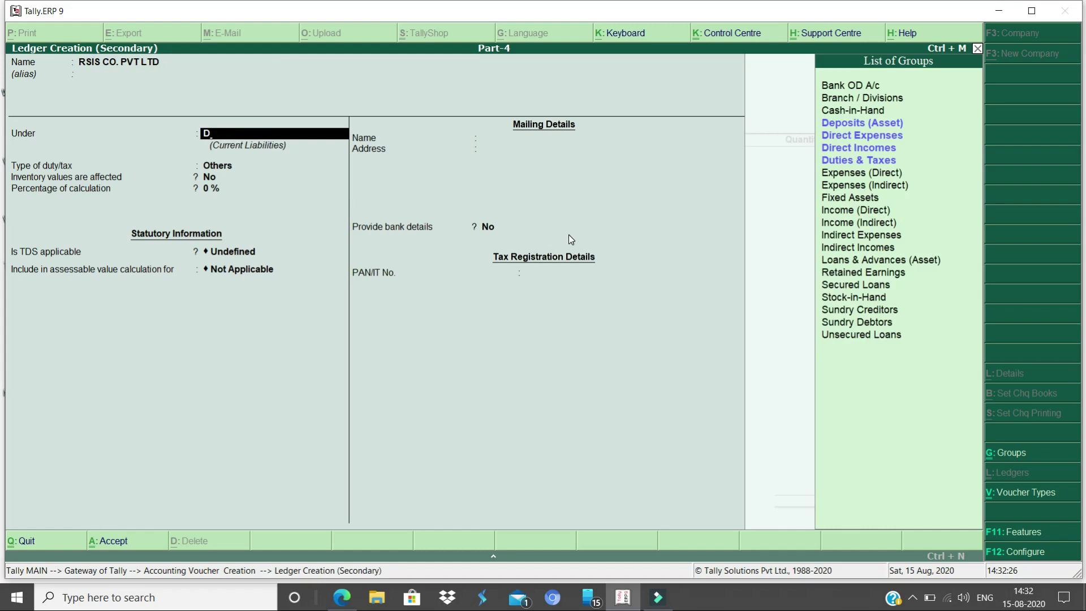
text(EBT)
key(Return)
key(Return)
key(Return)
key(Return)
key(Return)
key(Return)
key(Return)
key(Return)
key(Return)
key(Return)
key(Return)
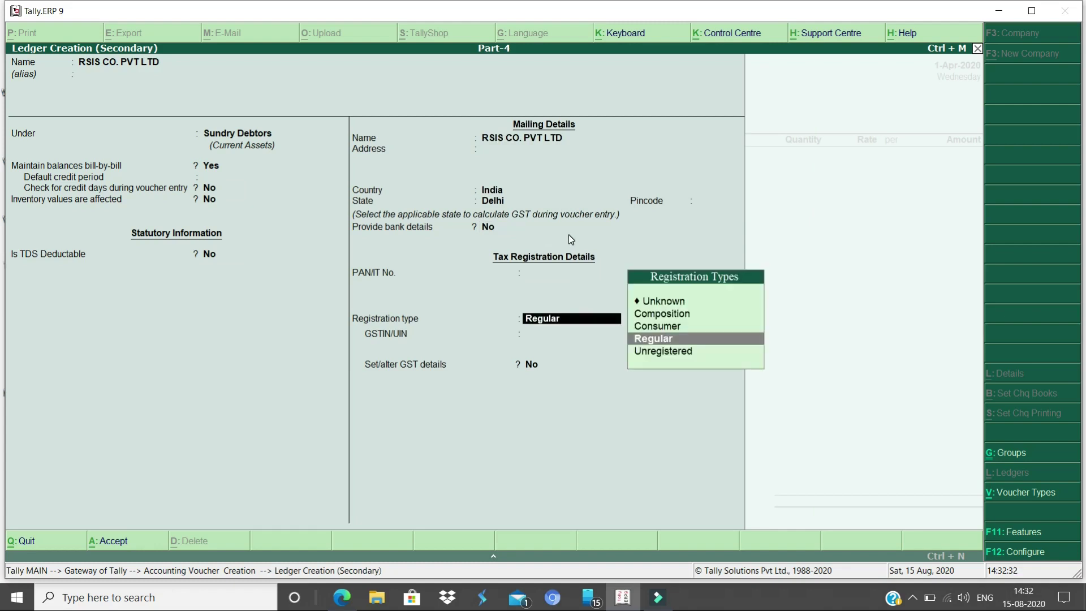
Set the party's state to Uttar Pradesh, registration Regular, enter its GSTIN and save the ledger
key(Return)
text(07)
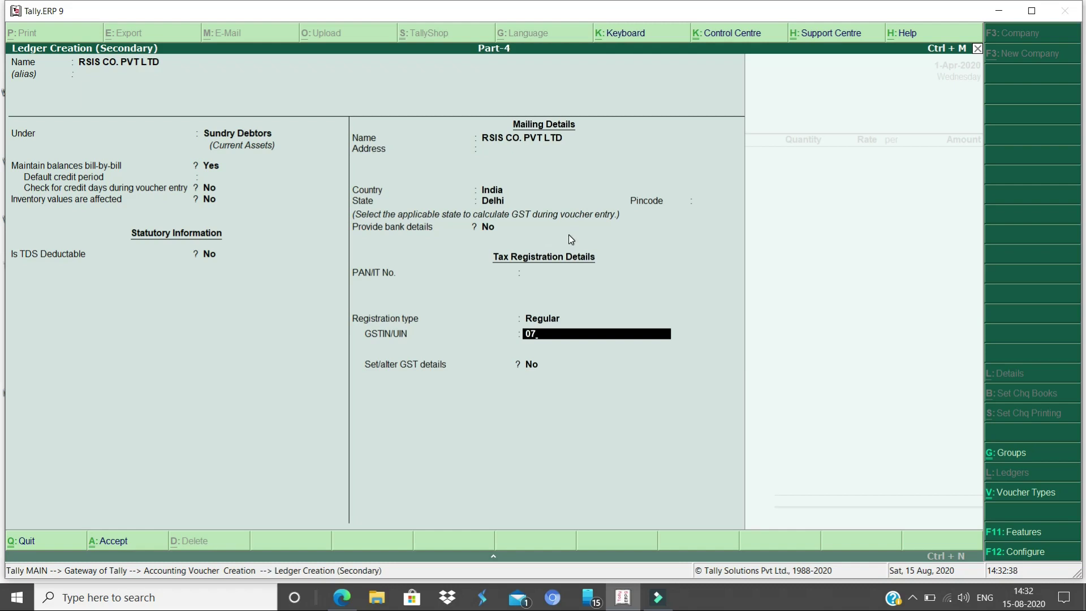
key(BackSpace)
key(BackSpace)
key(BackSpace)
key(BackSpace)
key(BackSpace)
key(BackSpace)
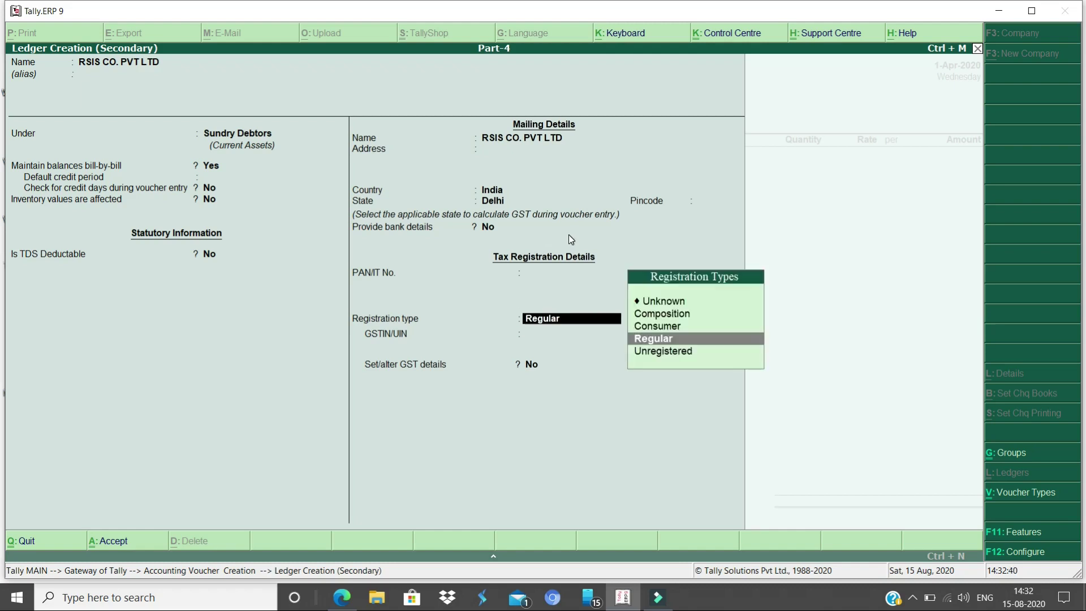
key(BackSpace)
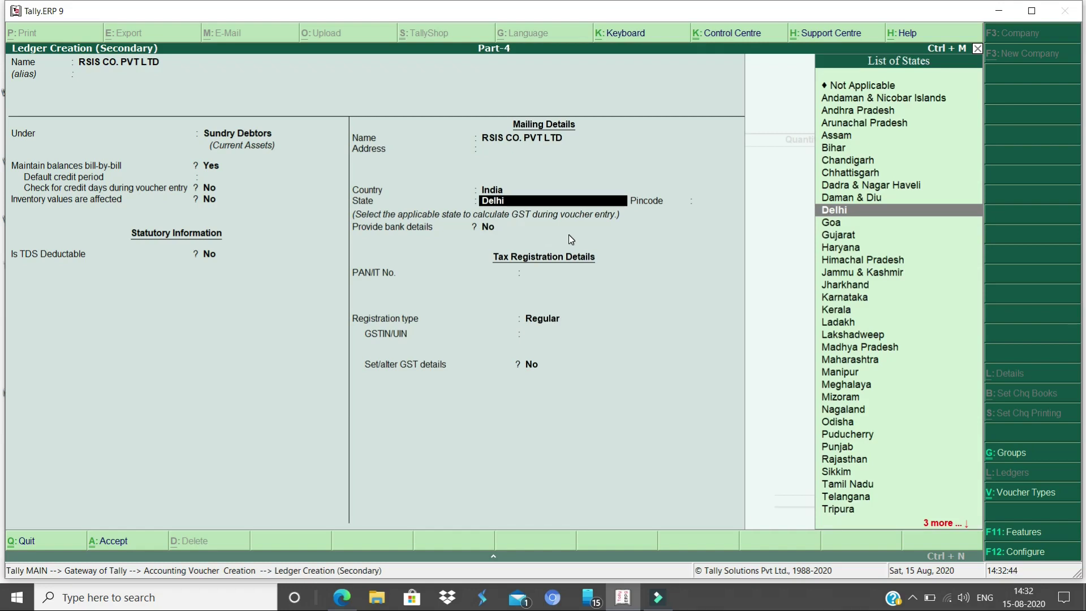
text(UTTA)
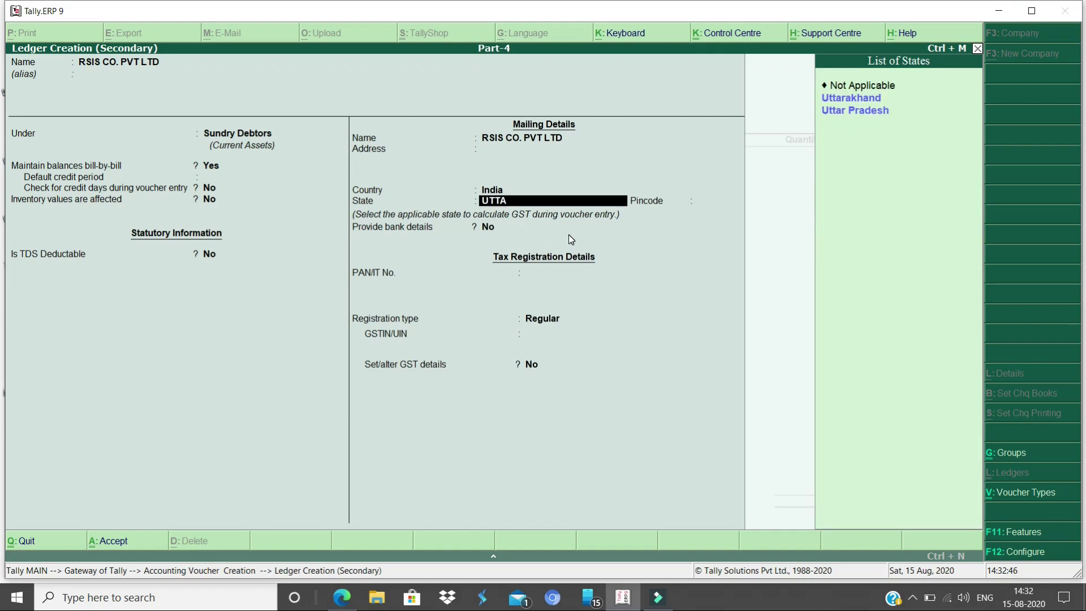
key(Down)
key(Down)
key(Return)
key(Return)
key(Return)
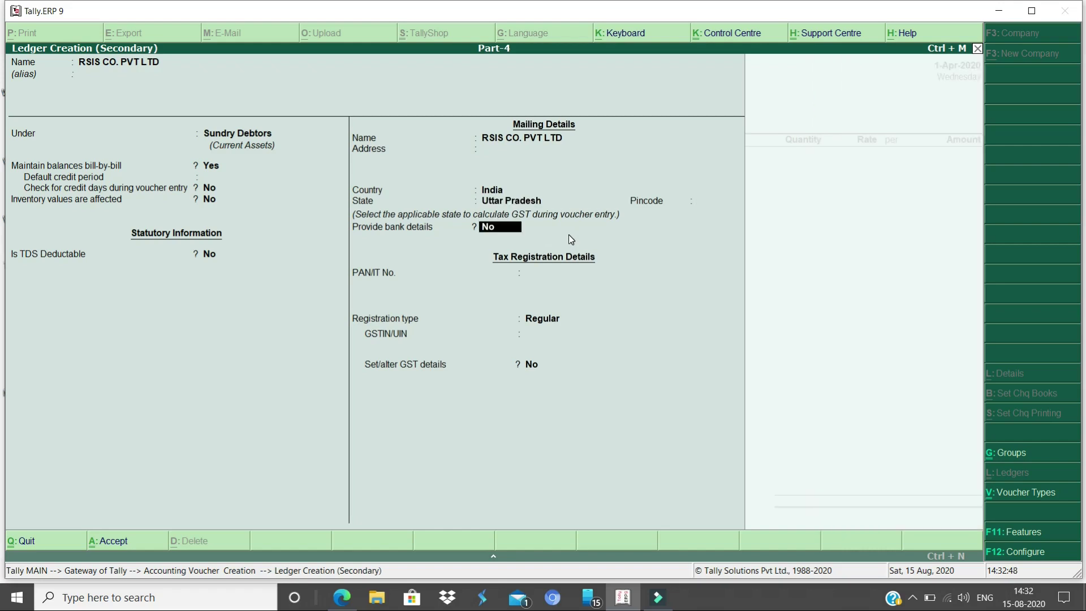
key(Return)
key(Return)
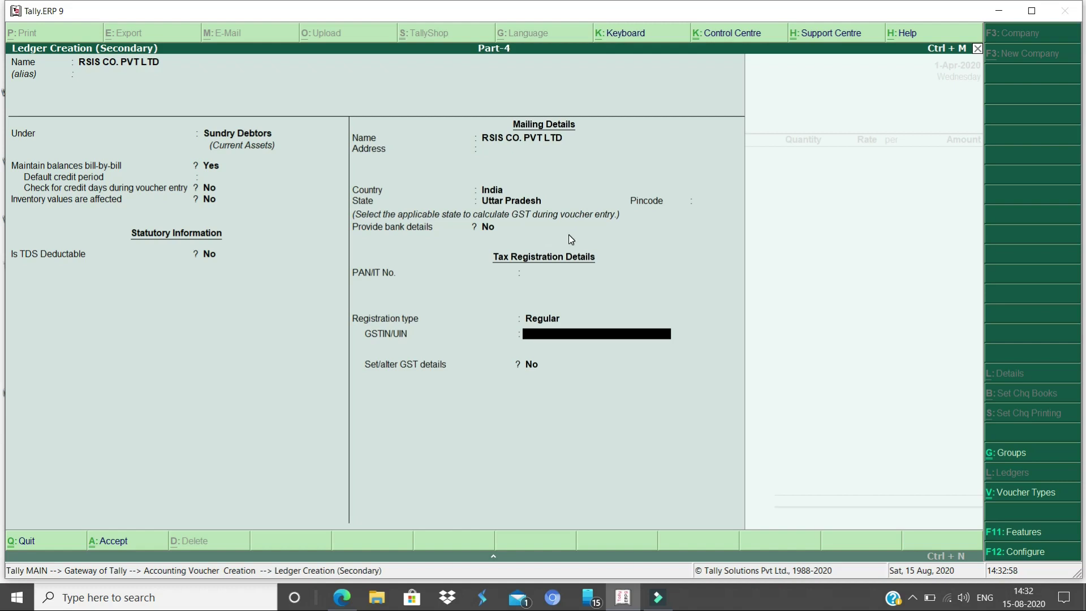
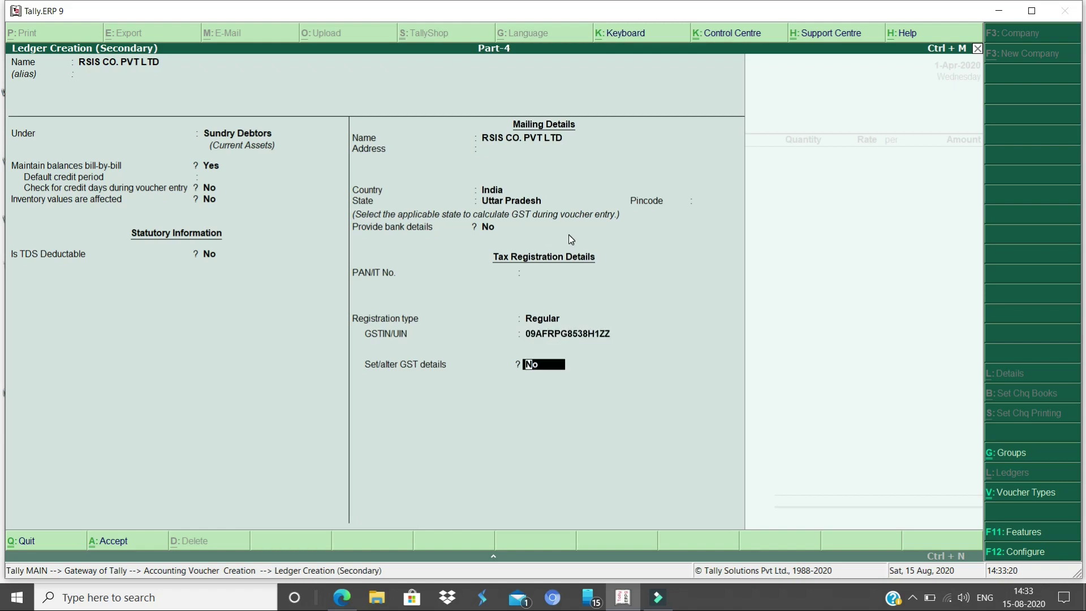
key(Return)
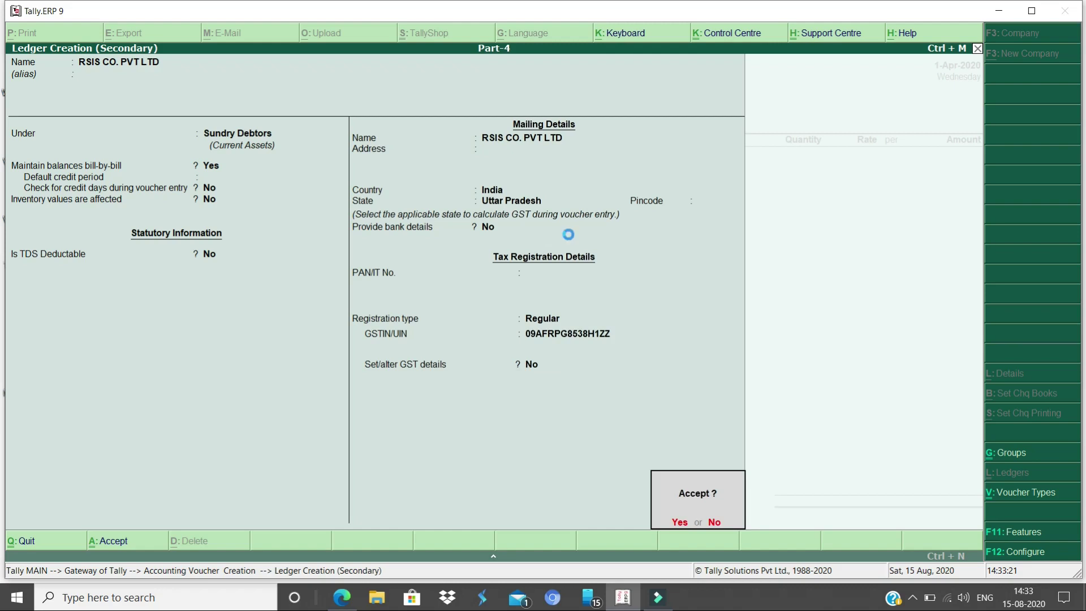
key(Return)
key(Return)
key(Return)
key(Return)
key(Return)
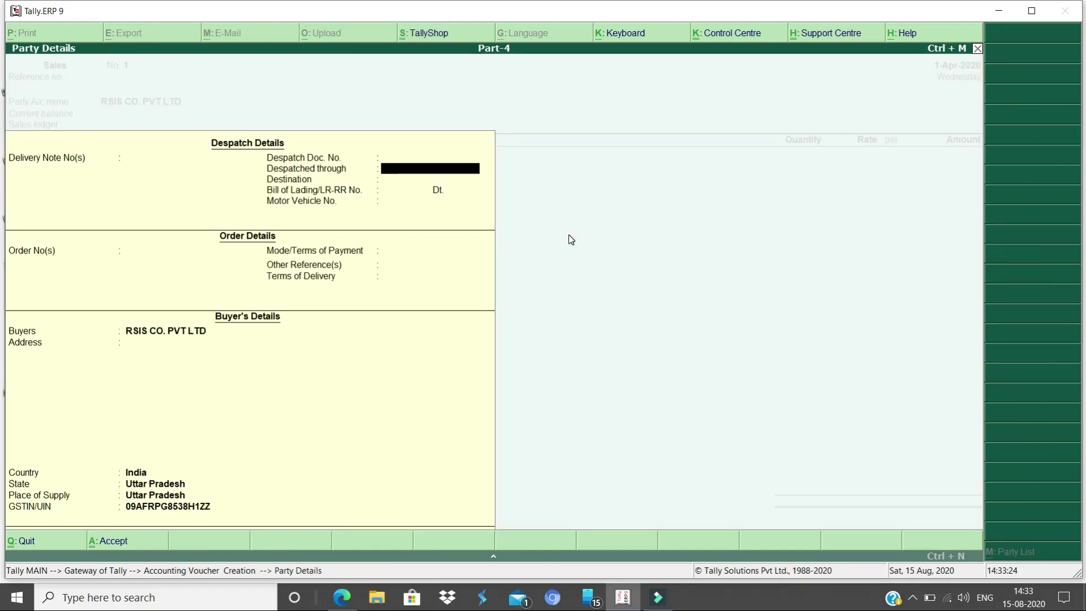
Accept the sales party details and return to the voucher
key(ctrl+a)
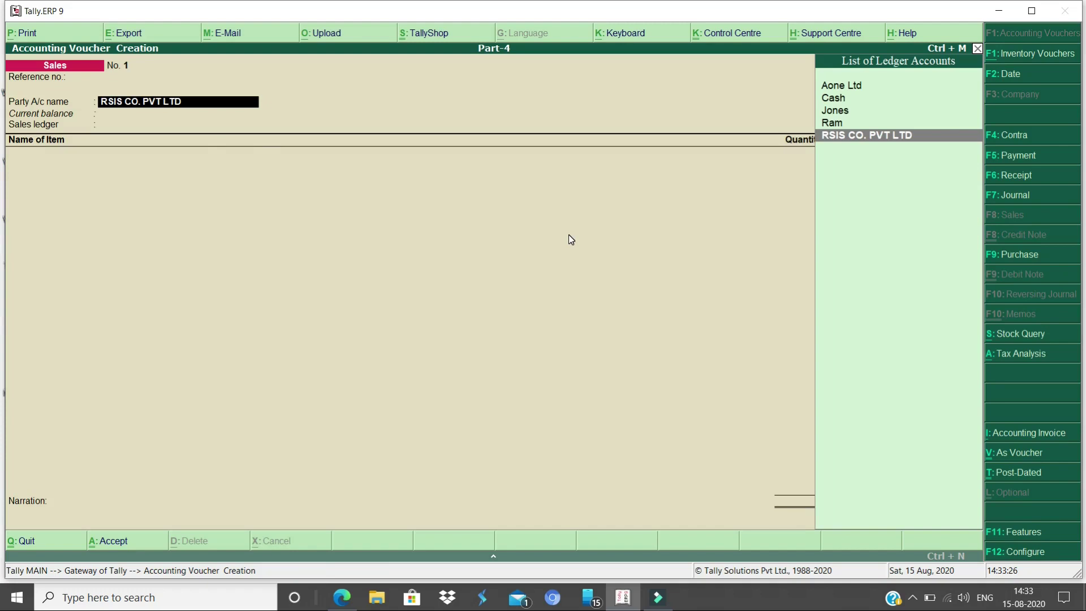
key(Return)
key(Return)
key(Return)
key(Return)
key(Return)
key(Return)
key(Return)
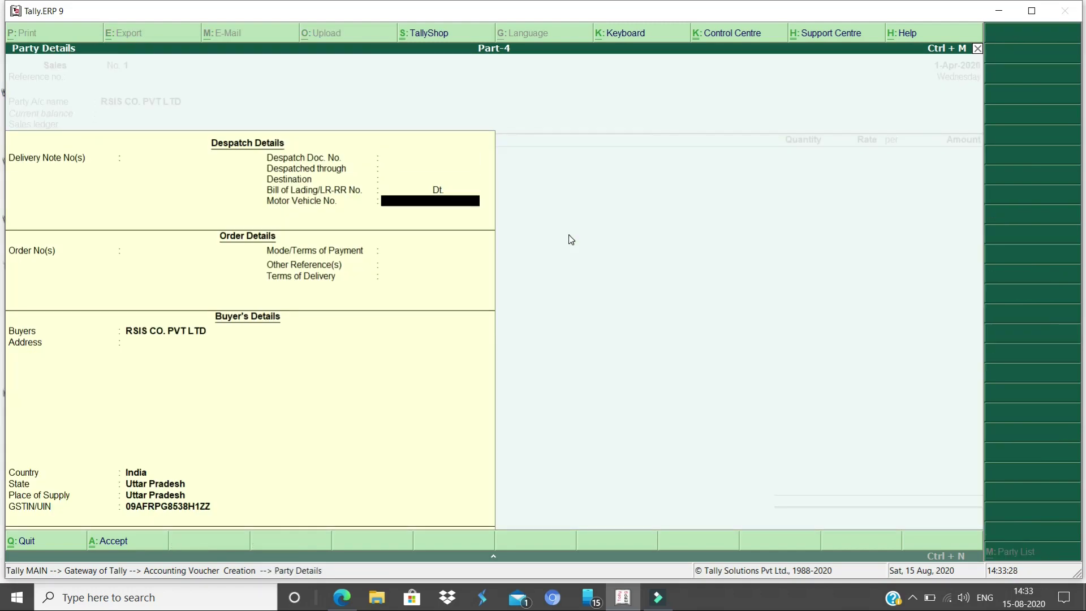
key(Return)
key(Return)
key(Return)
key(ctrl+a)
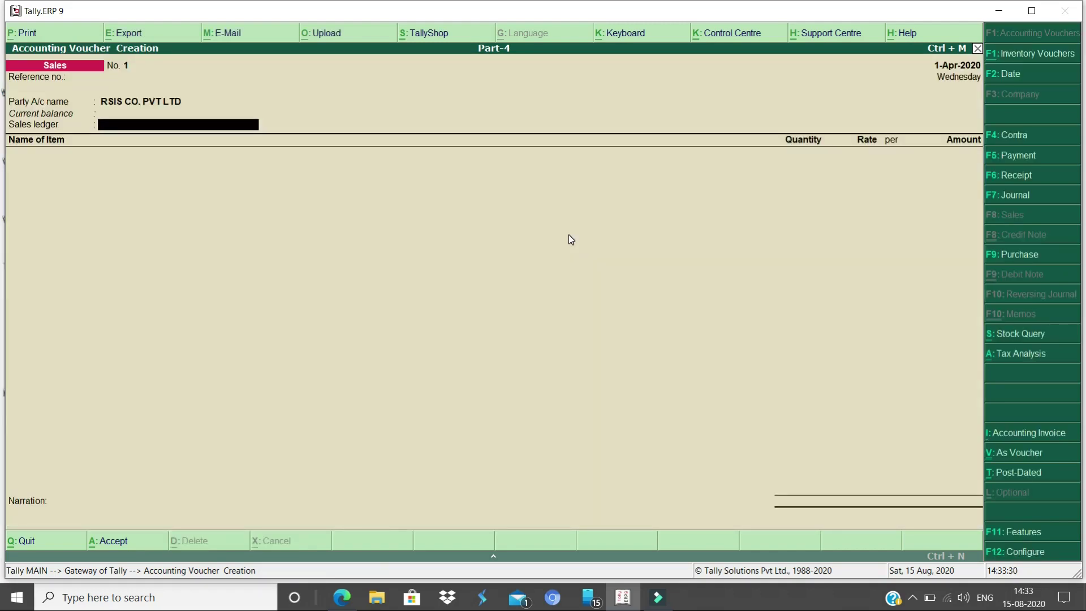
Create the SALES INTERSTATE ledger under Sales Accounts, GST applicable for Goods, then pick Wireless Mouse
key(alt+c)
text(SALES)
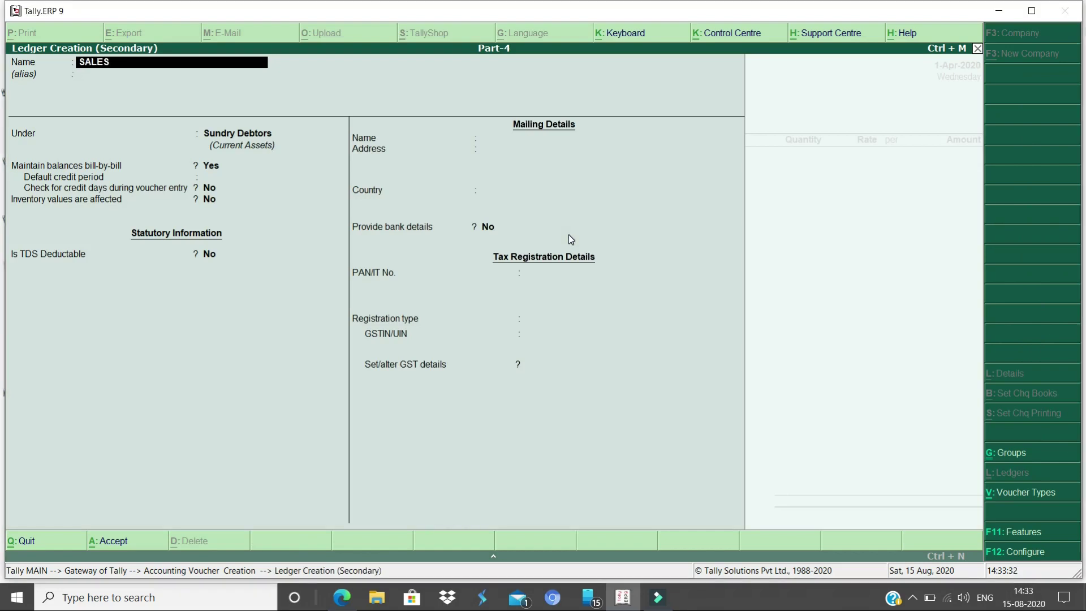
text( INTERSTATE)
key(Return)
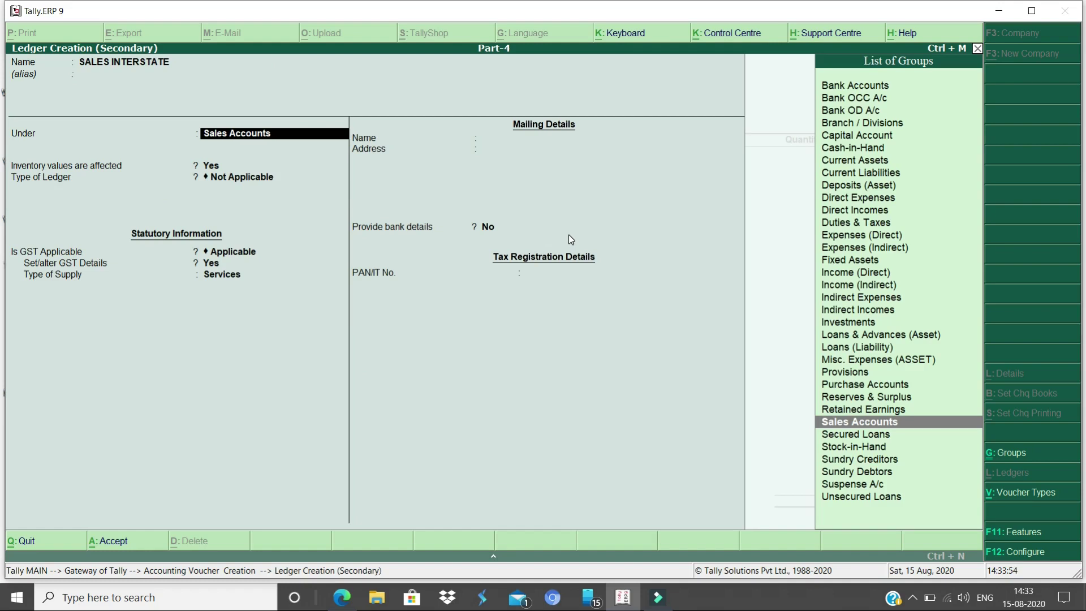
key(Return)
key(Return)
key(Return)
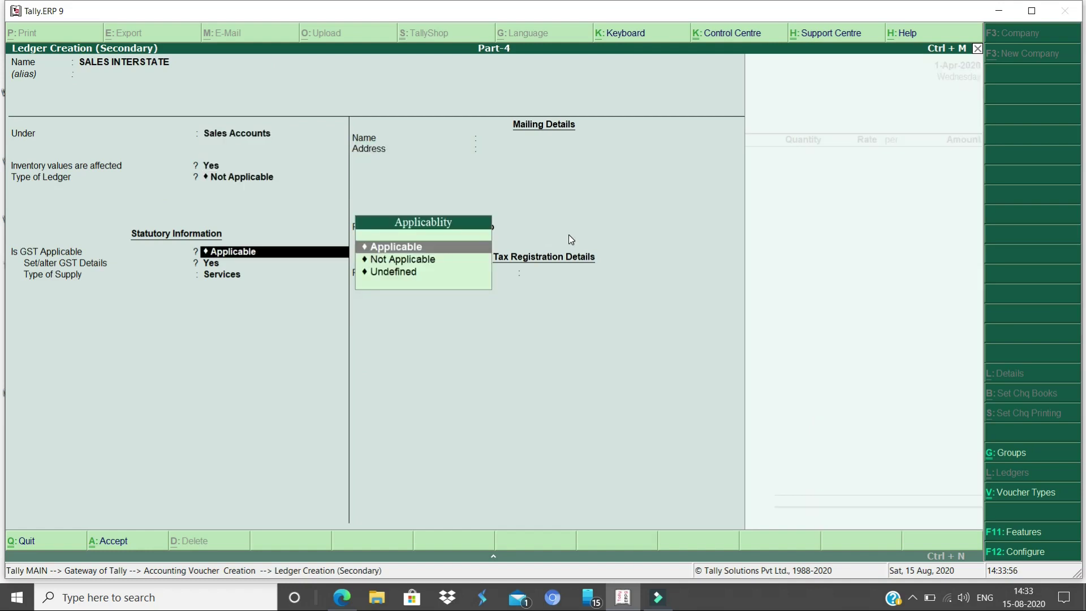
key(Return)
key(n)
key(Return)
key(Up)
key(Return)
key(Return)
key(Return)
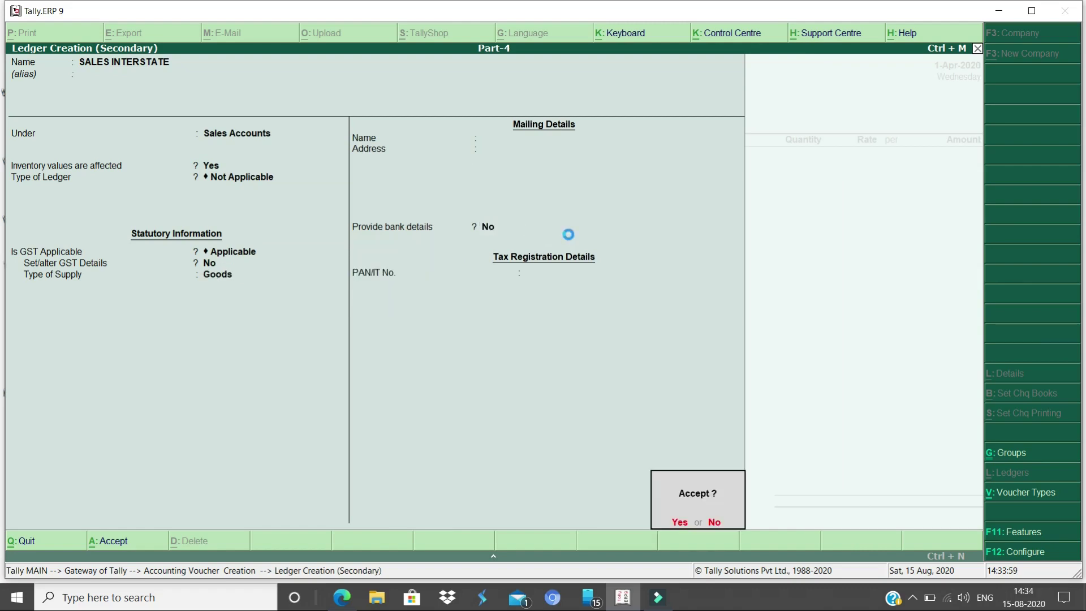
text(MOUS)
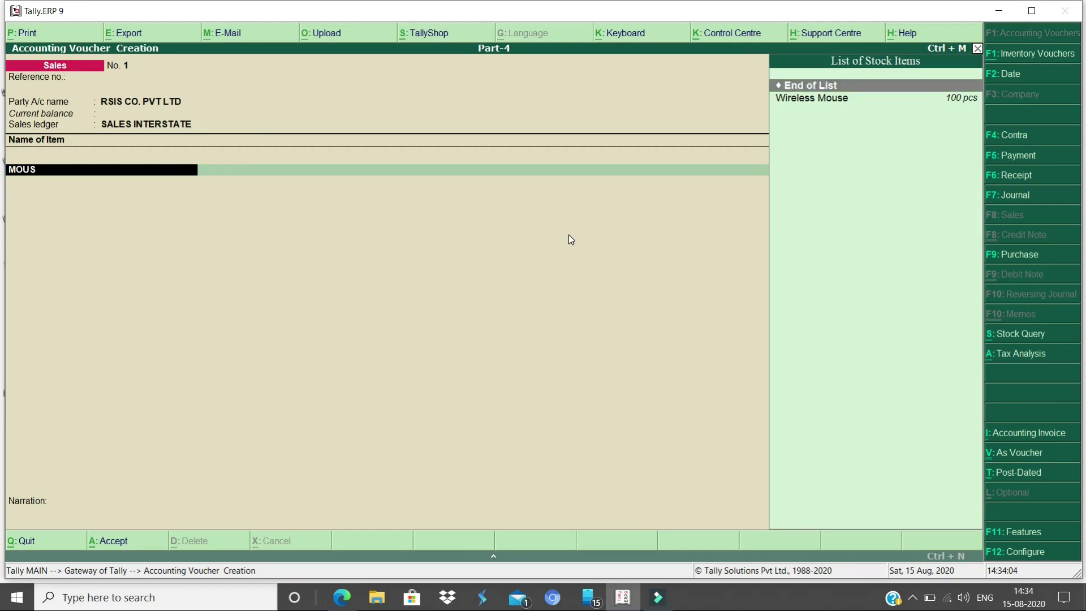
key(Return)
Enter Wireless Mouse at 100 pcs with a rate of 700
text(102)
key(BackSpace)
text(0)
key(Return)
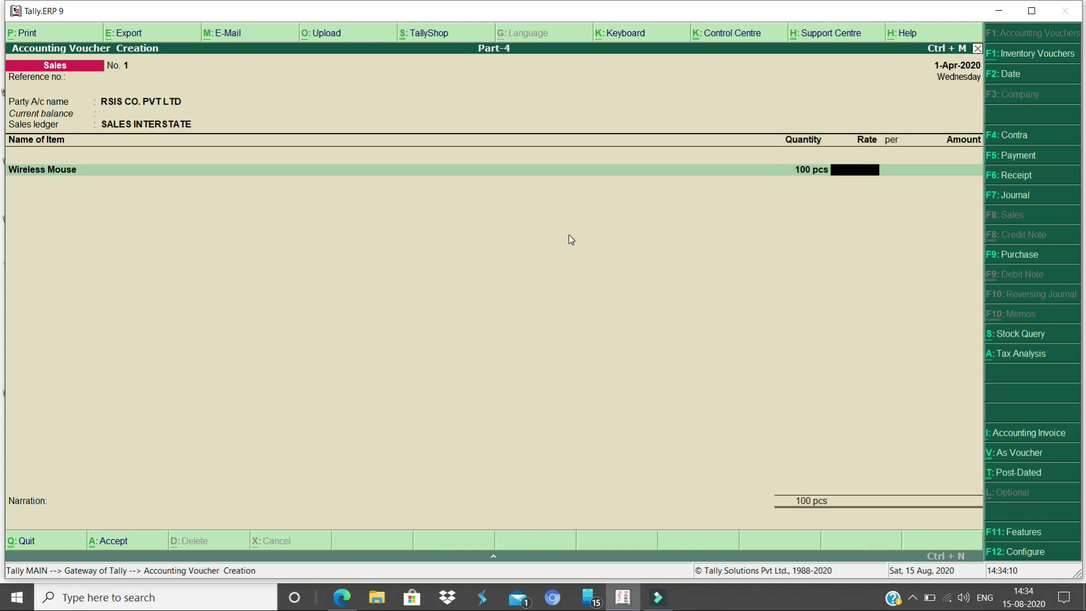
key(BackSpace)
key(BackSpace)
key(Return)
key(Return)
text(700)
key(Return)
key(Return)
Add Monitor at 200 pcs with a rate of 8,000
key(Return)
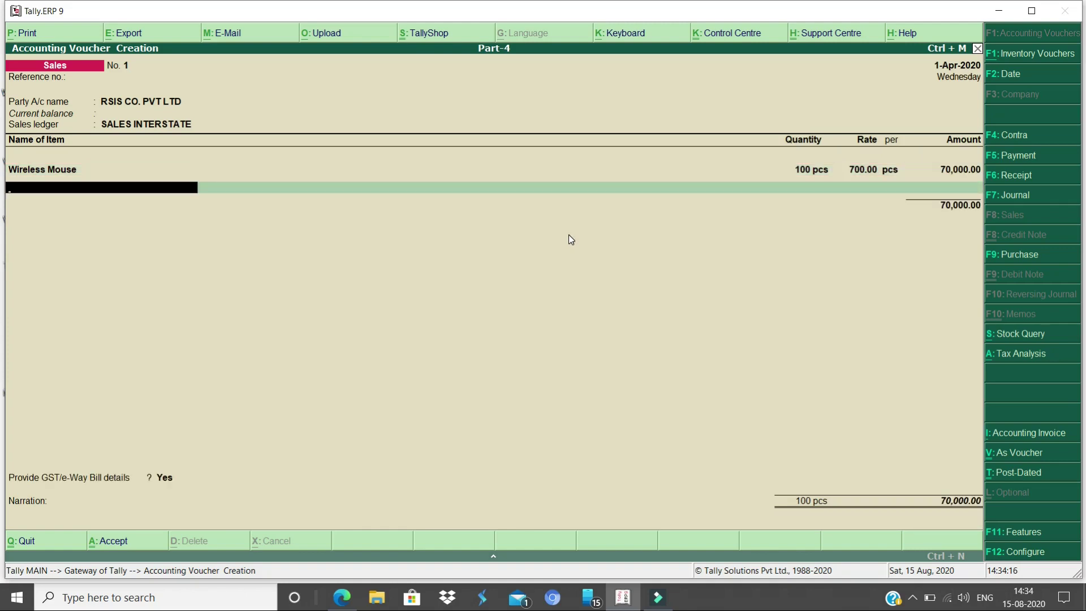
text(Mo)
key(Return)
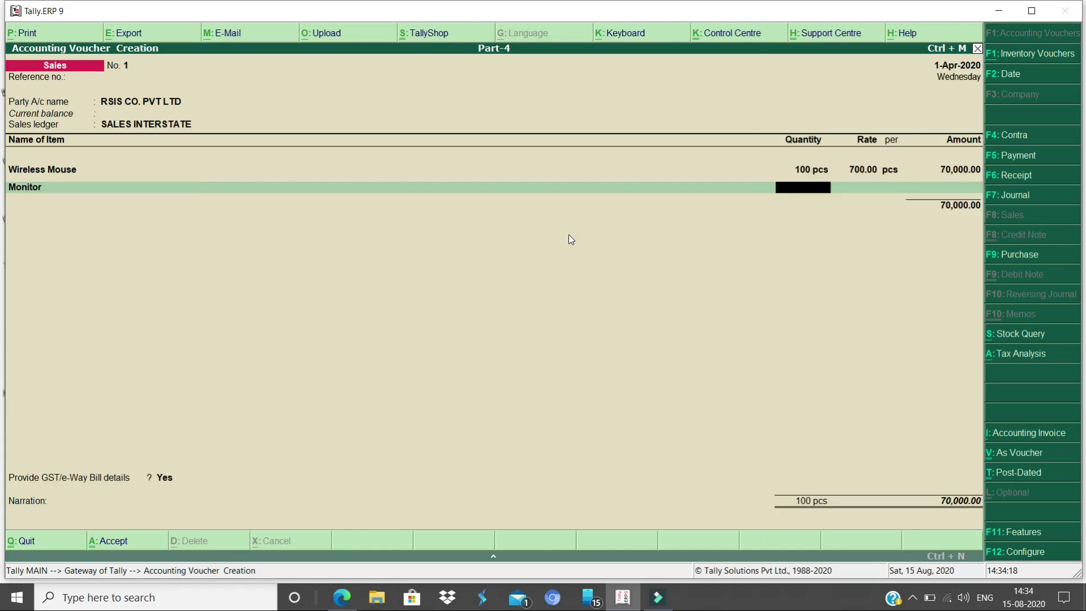
text(200)
key(Return)
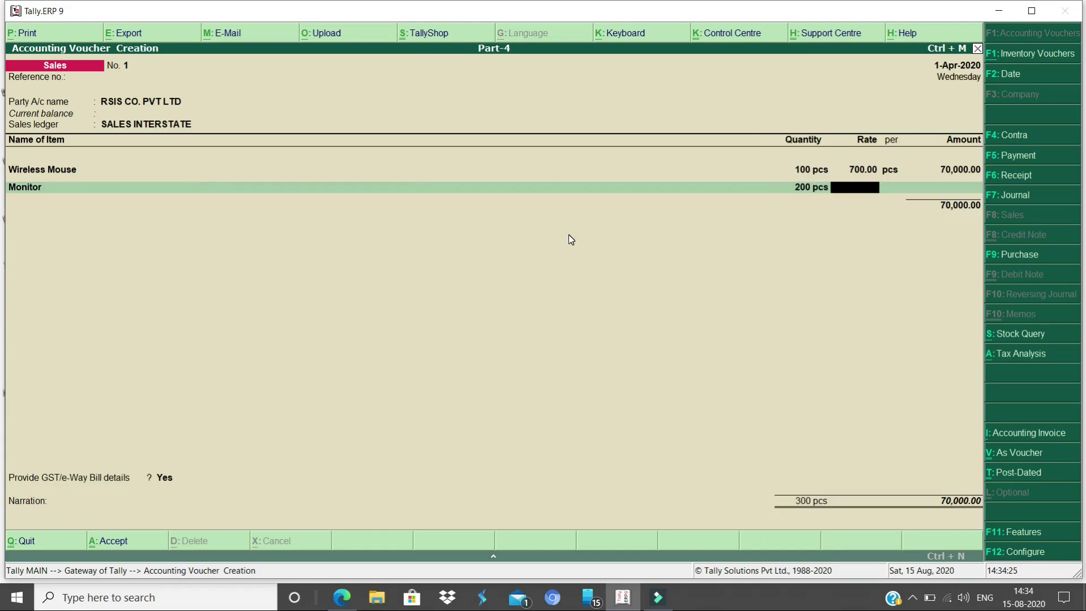
text(8000)
key(Return)
key(Return)
key(Return)
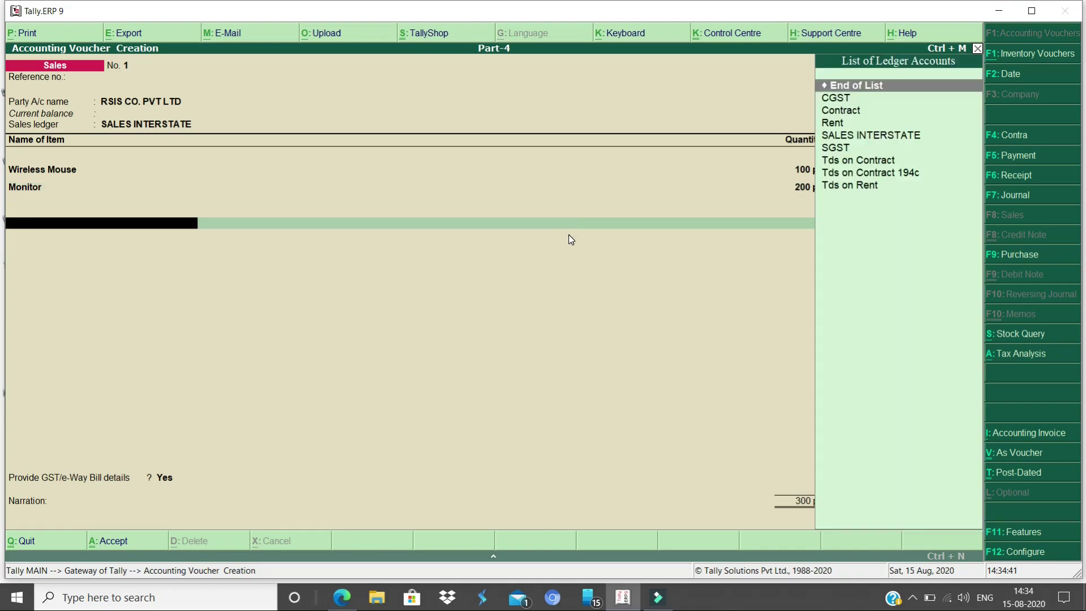
Create a new ledger named IGST under Duties & Taxes
key(alt+c)
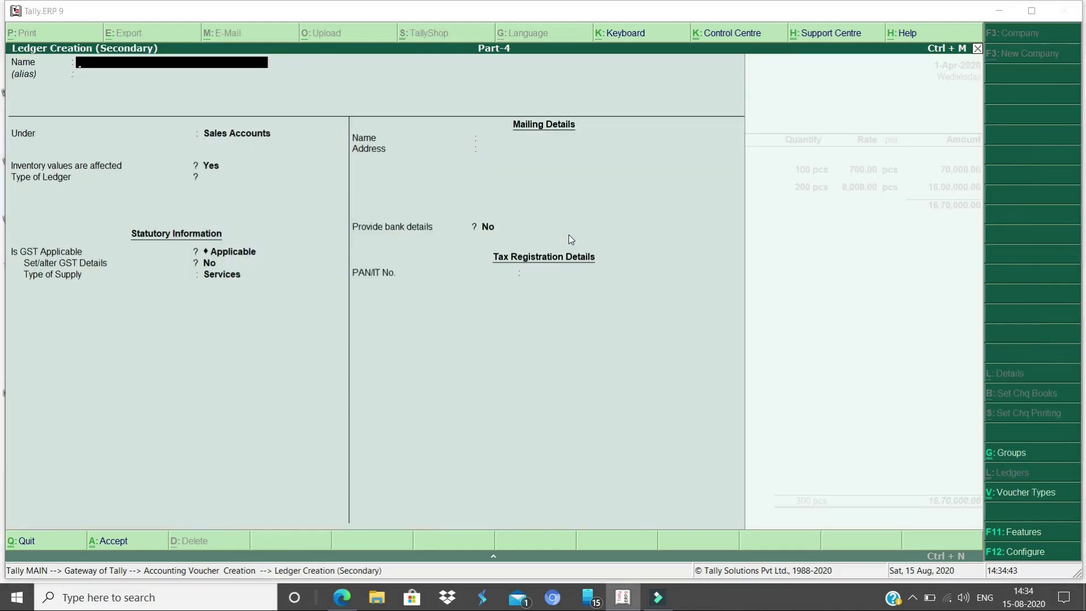
text(IGST)
key(Return)
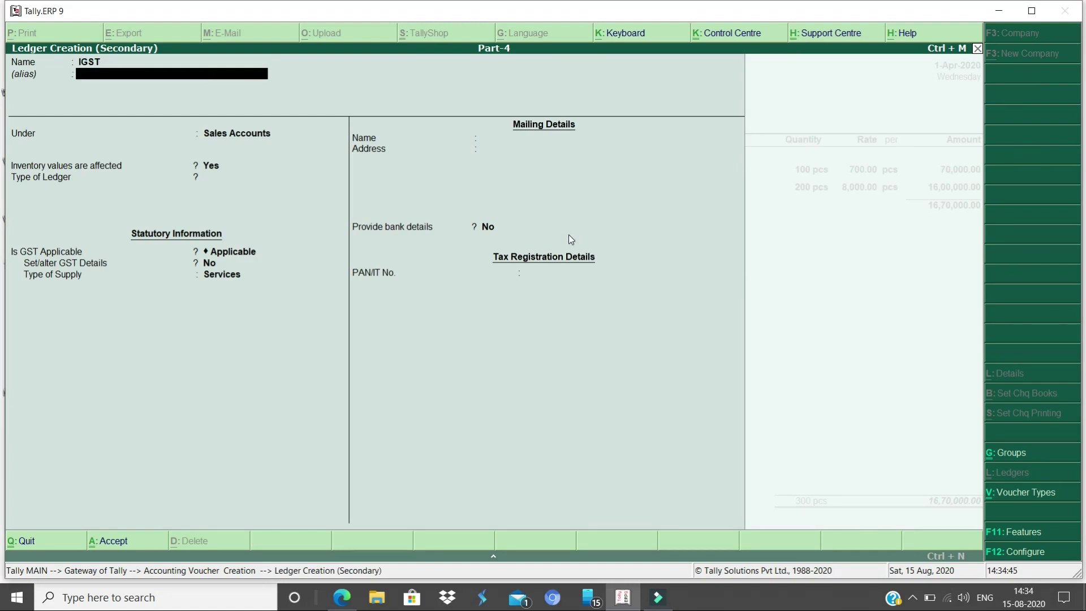
key(Return)
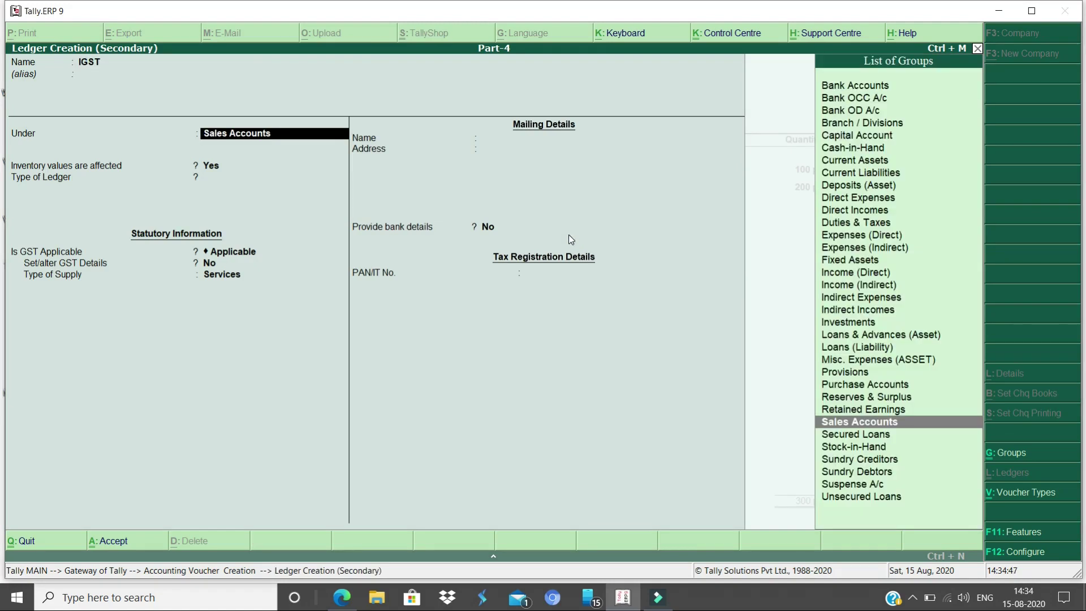
text(dutie)
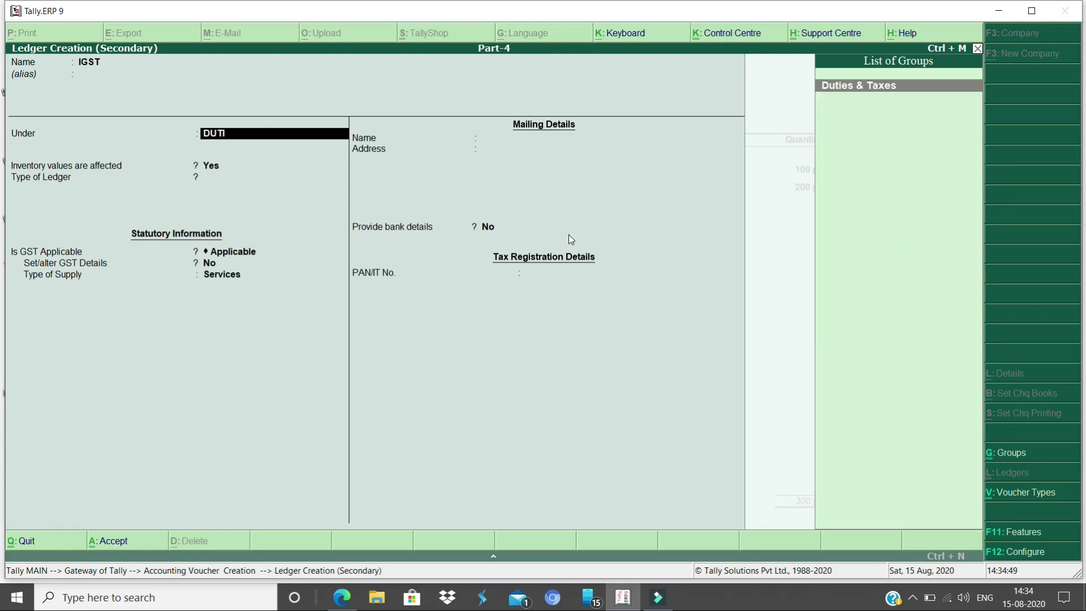
key(Return)
Set IGST's duty type to GST and tax type Integrated Tax, then view the tax analysis
key(Return)
key(BackSpace)
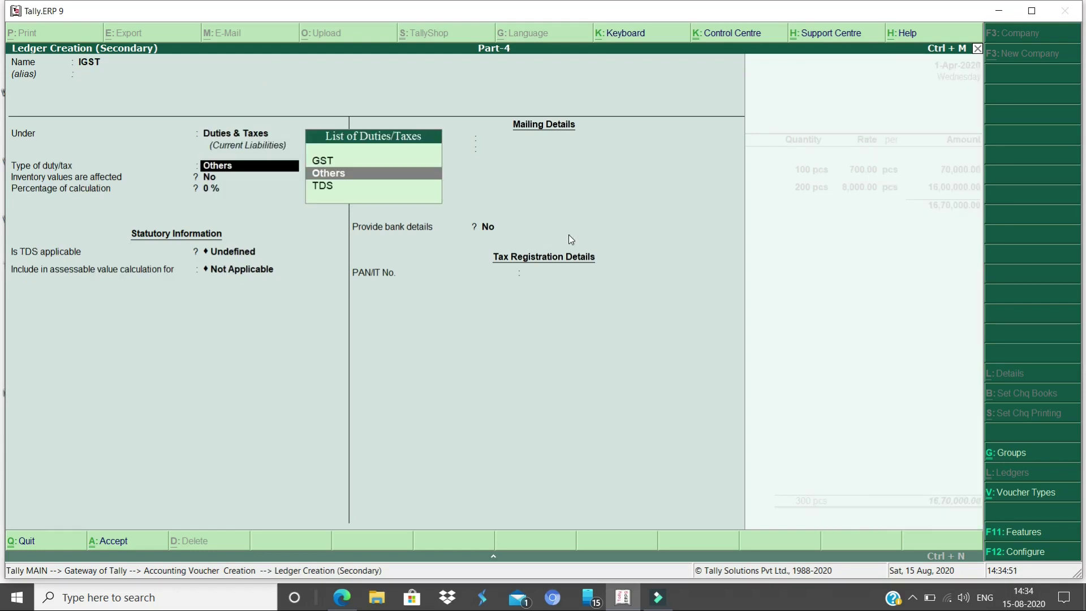
key(Up)
key(Return)
key(Down)
key(Down)
key(Return)
key(Return)
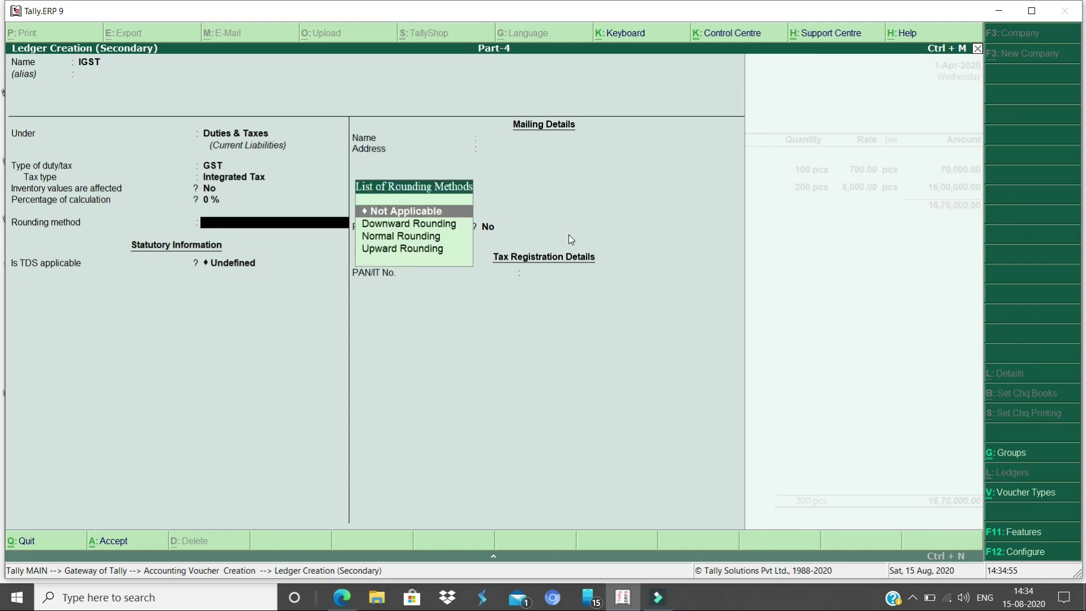
key(Return)
key(Return)
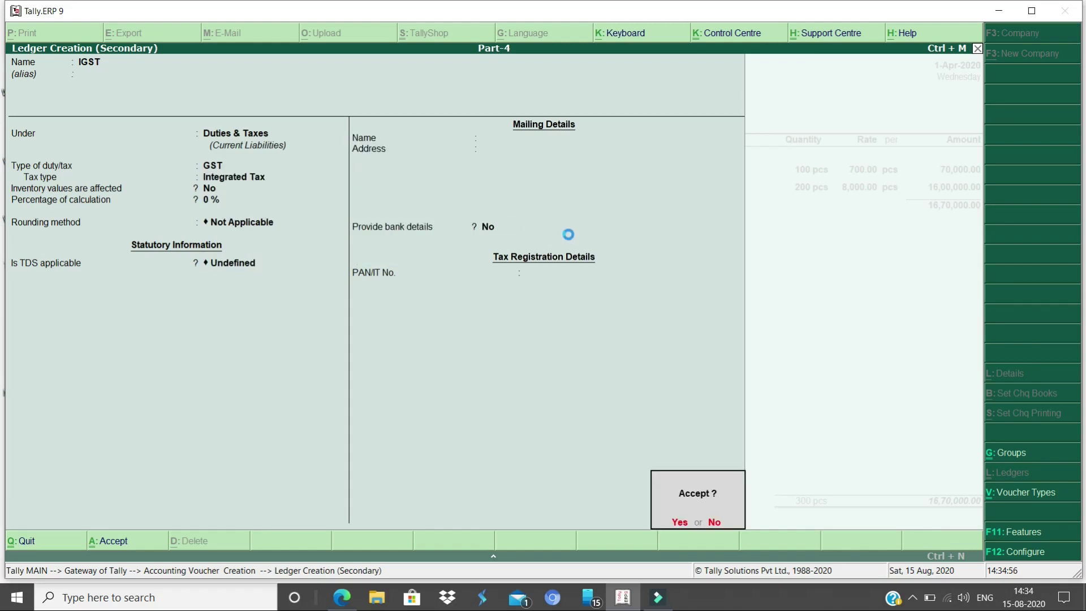
key(Return)
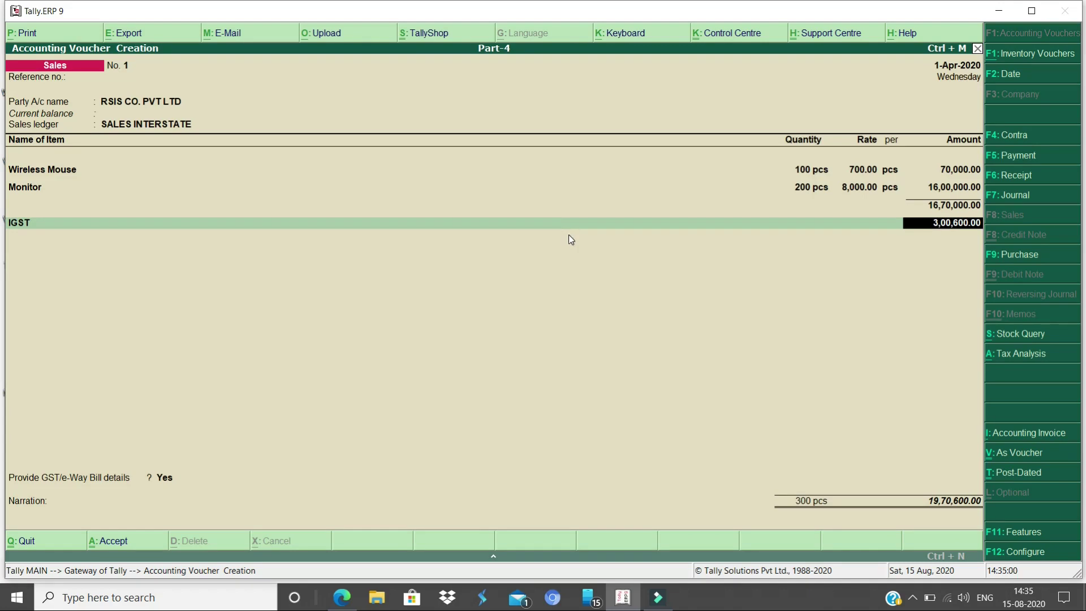
key(alt+a)
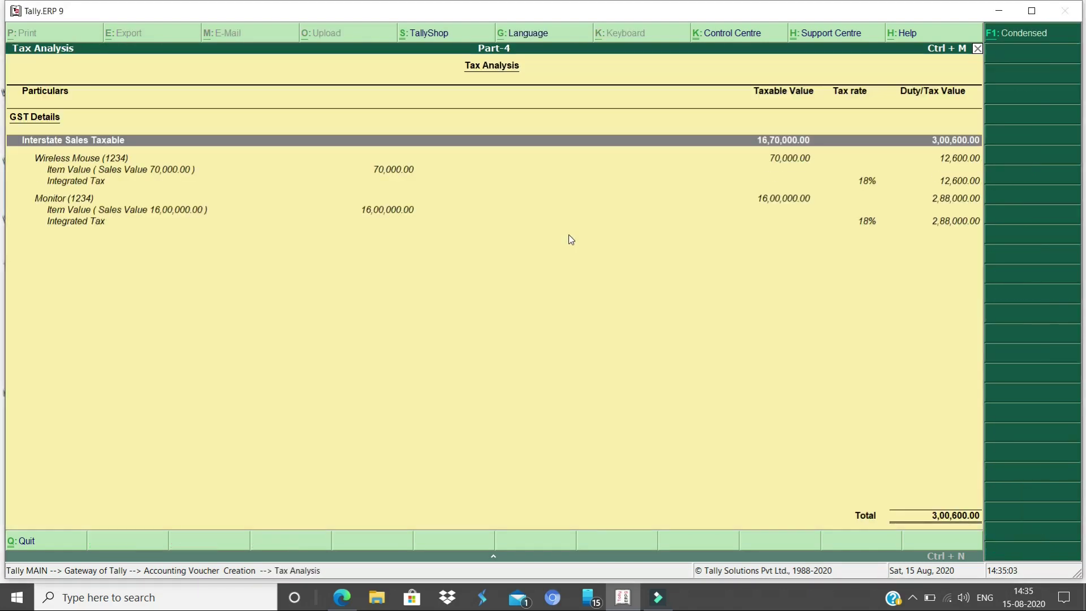
Accept IGST 3,00,600, pass through e-way bill details and save Sales No. 1 for 19,70,600
key(Escape)
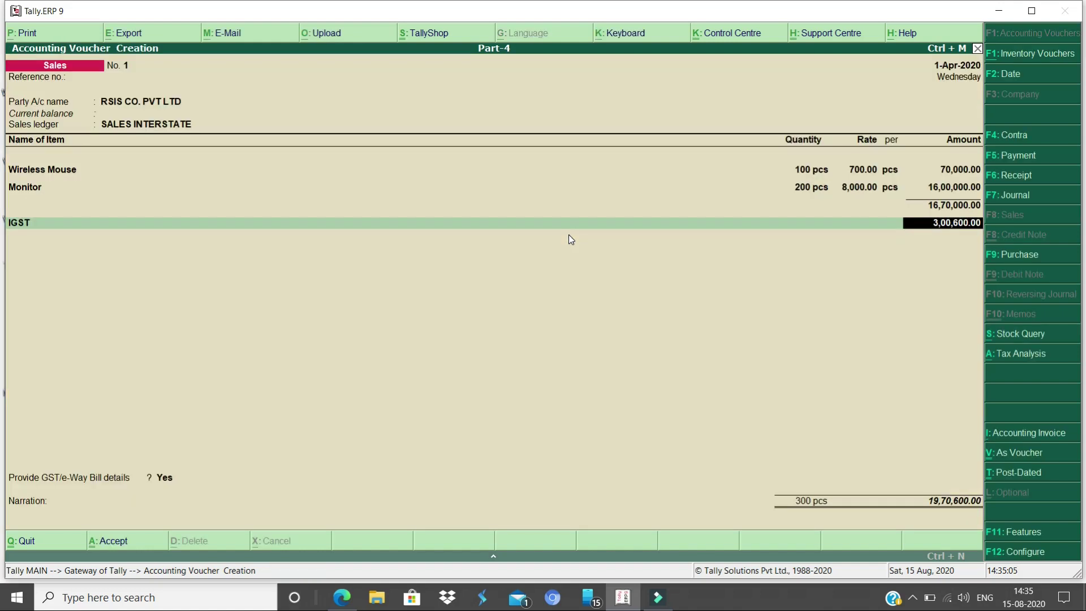
key(Return)
key(Return)
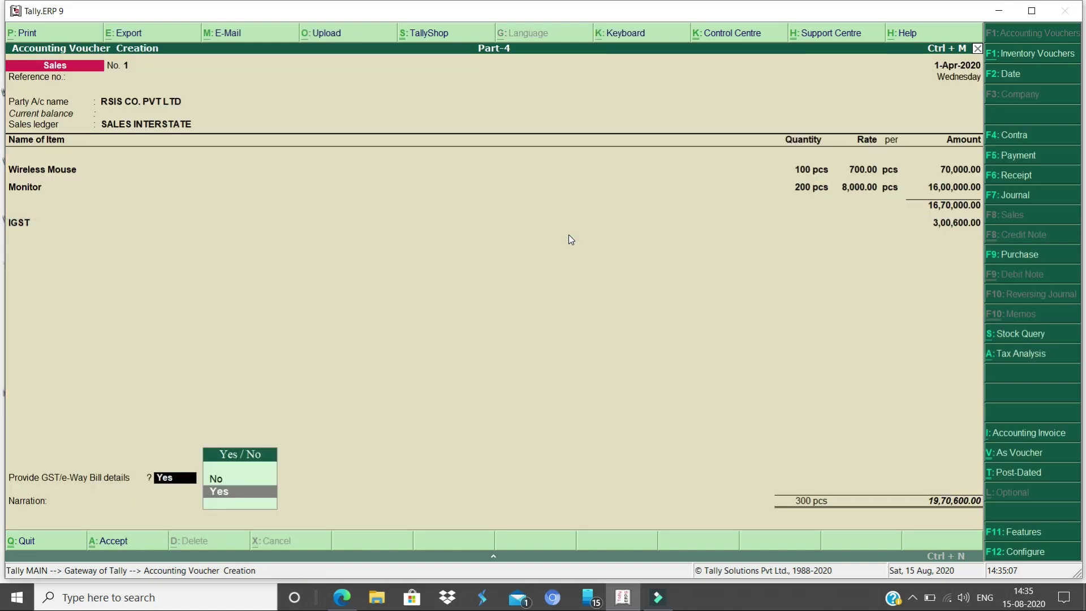
key(Return)
key(Return)
key(Return)
key(Return)
key(Return)
key(Return)
key(Return)
key(Return)
key(Return)
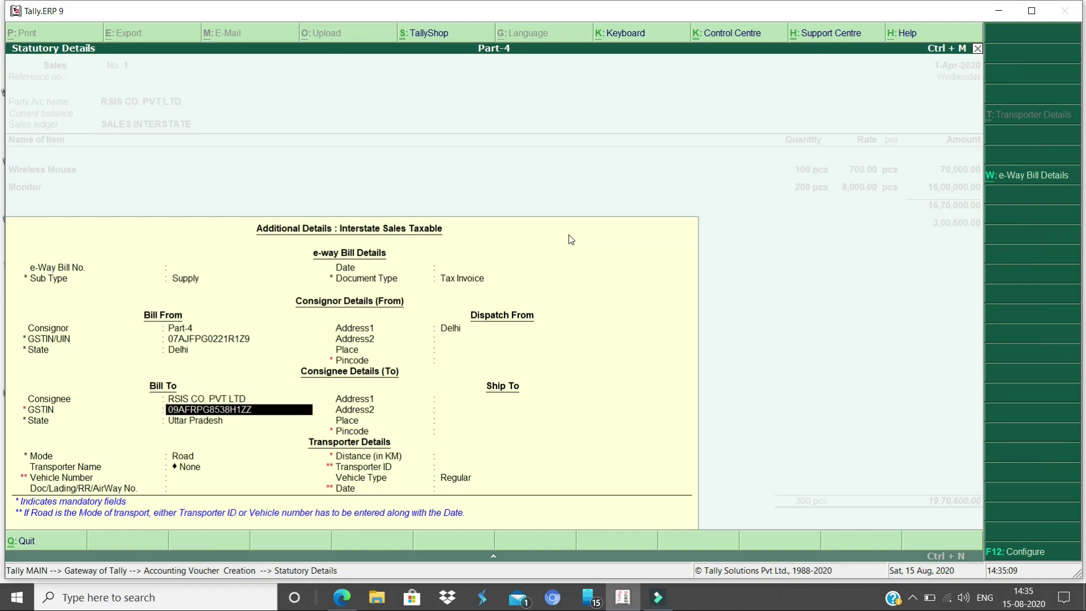
key(Return)
key(Return)
key(Return)
key(Return)
key(Return)
key(Return)
key(Return)
key(Return)
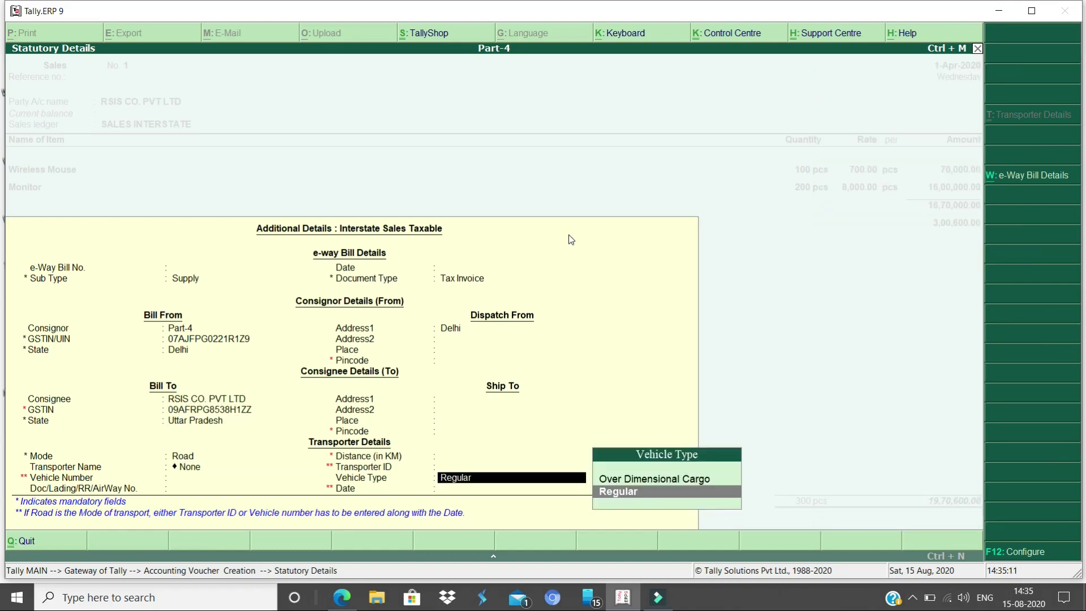
key(Return)
key(Return)
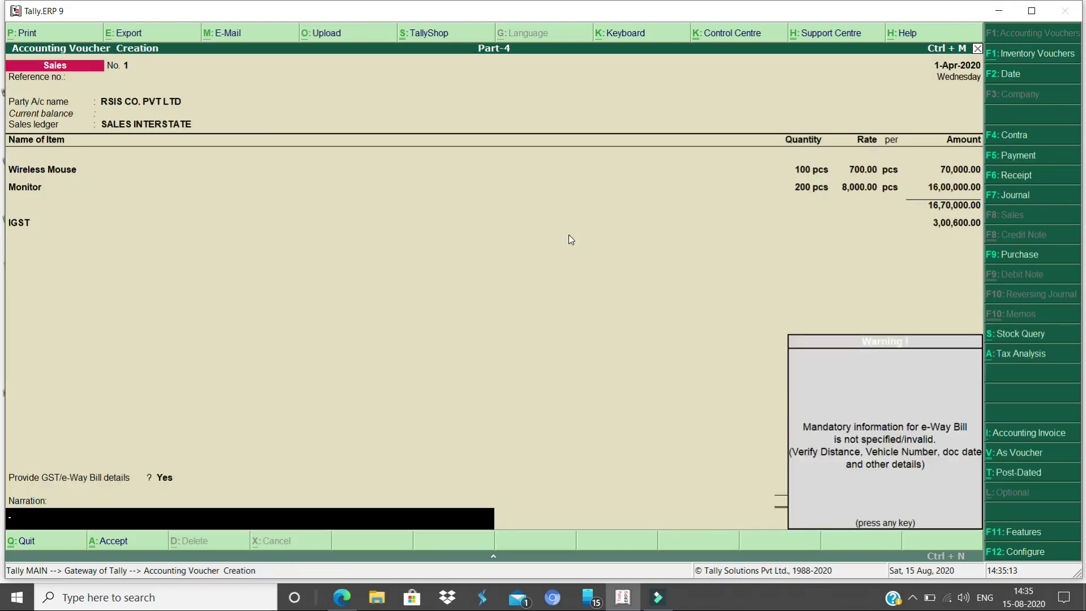
key(Return)
key(Return)
key(Escape)
key(Return)
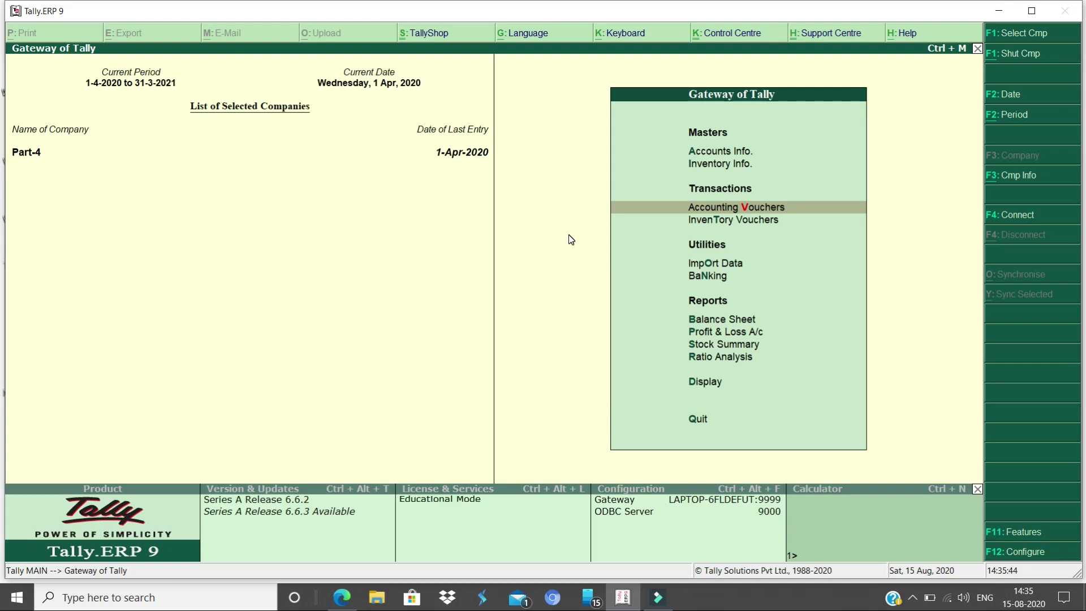
Display the GSTR-1 summary for 1-Apr-2020 to 30-Apr-2020 and select the incomplete/mismatch line
key(d)
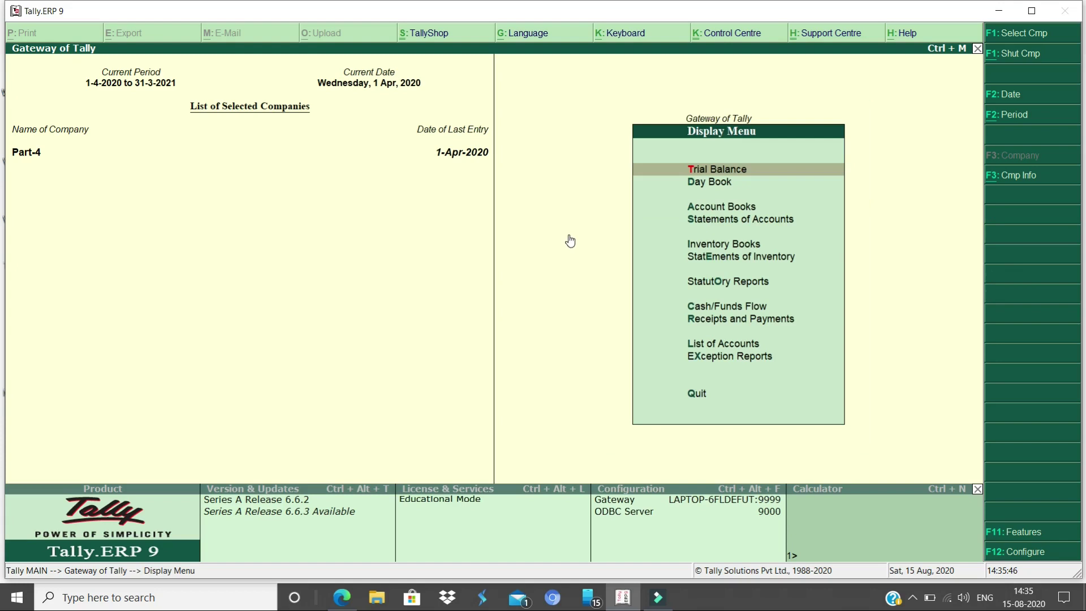
key(Down)
key(Down)
key(Down)
key(Down)
key(Down)
key(Down)
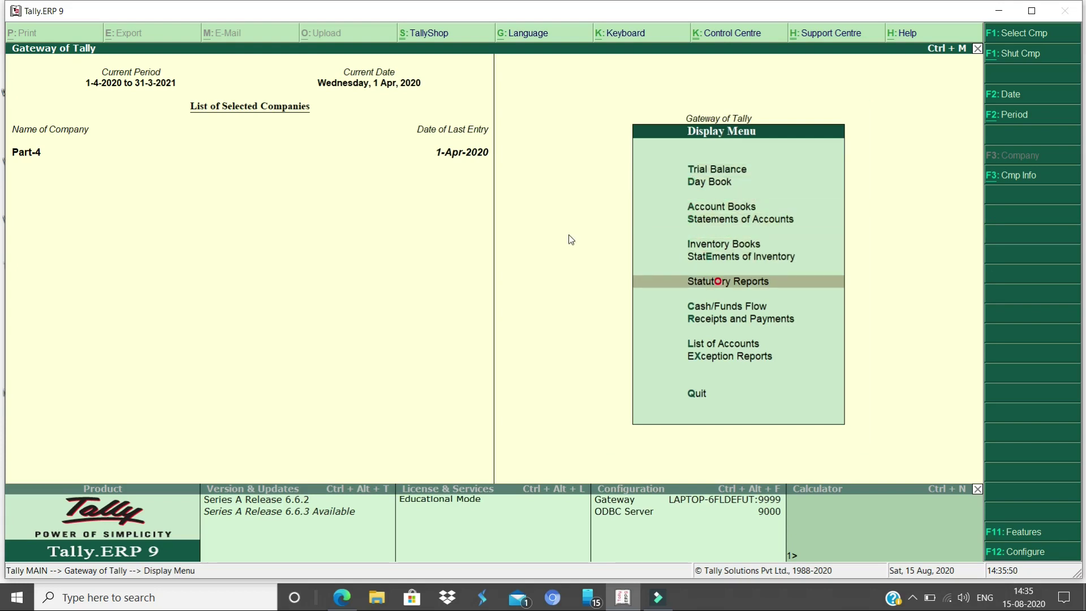
key(Return)
key(Return)
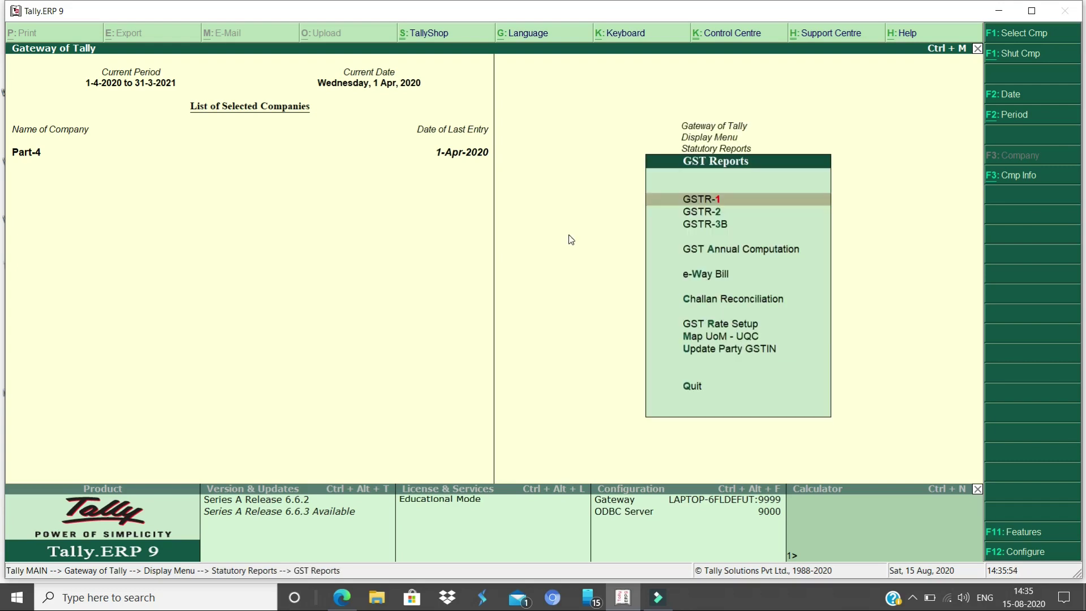
key(Return)
key(Down)
key(Down)
key(Down)
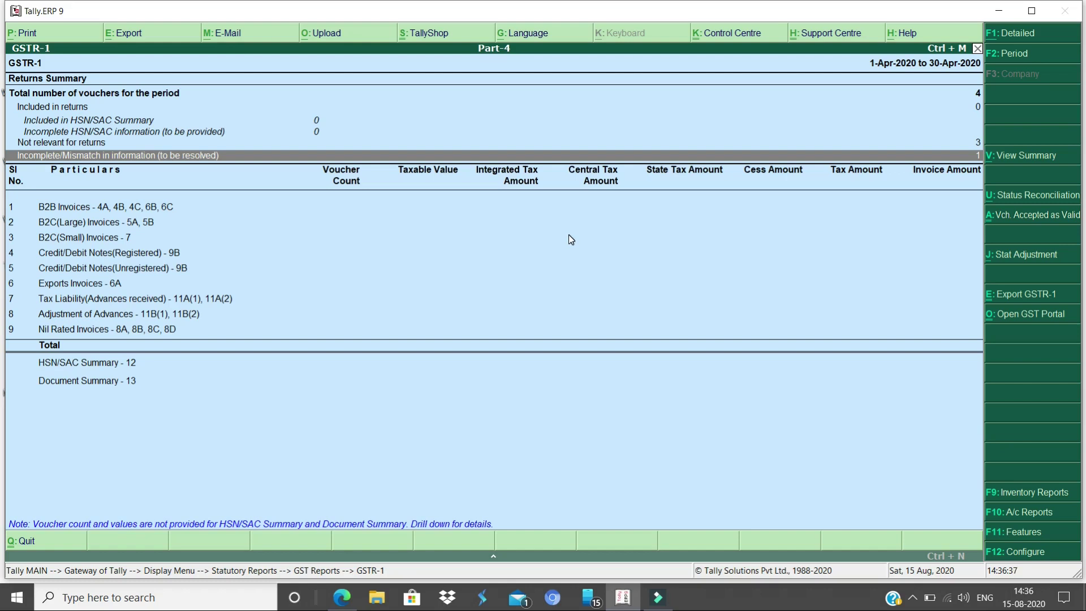
Accept the sales voucher's GSTIN as valid, reducing GSTR-1 mismatches to 0, then exit GSTR-1
key(Return)
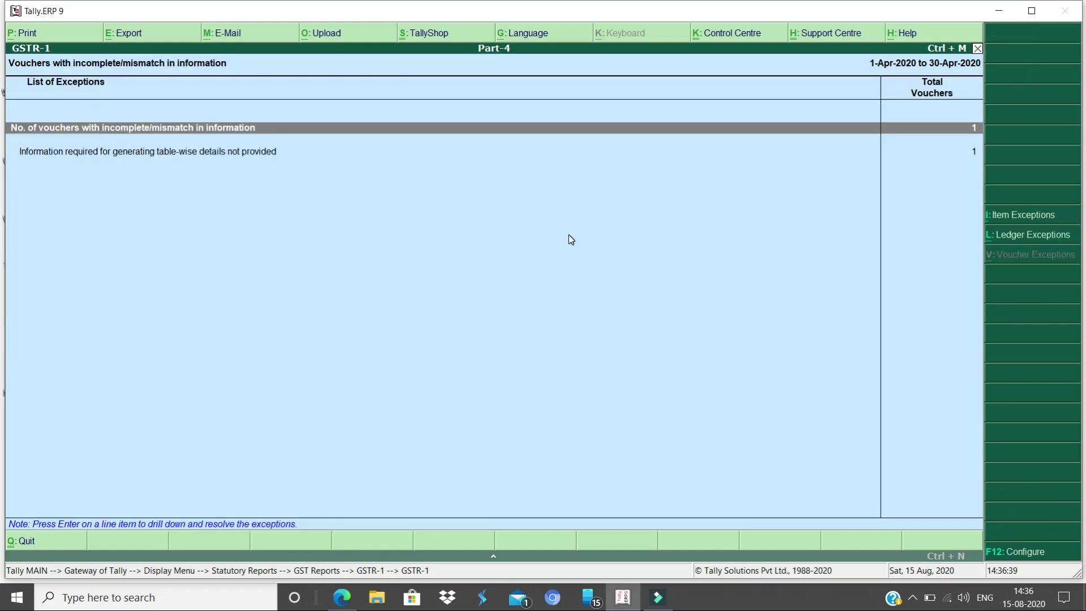
key(Down)
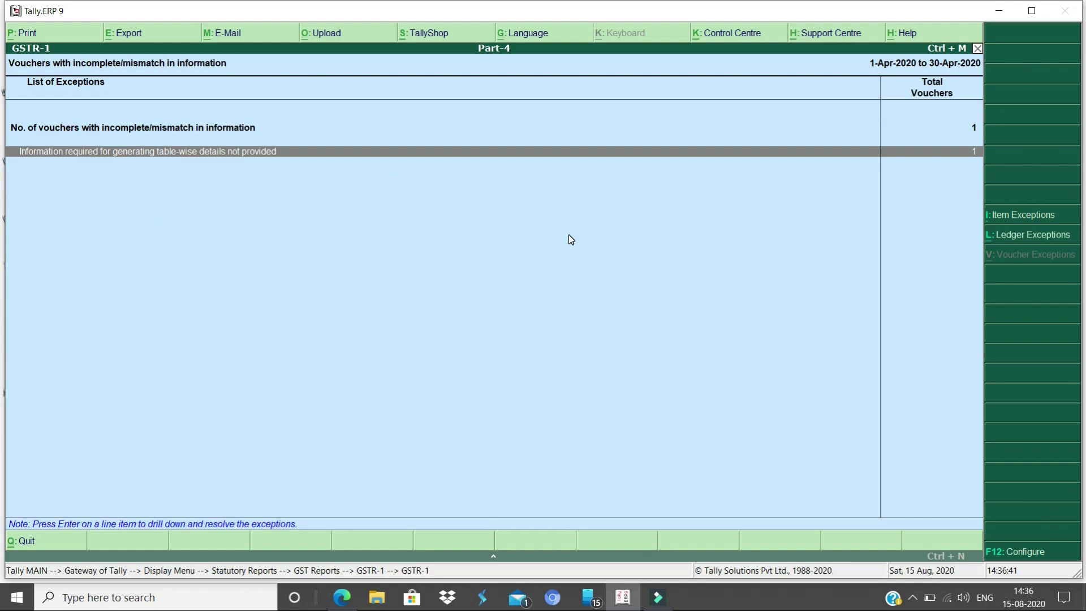
key(Return)
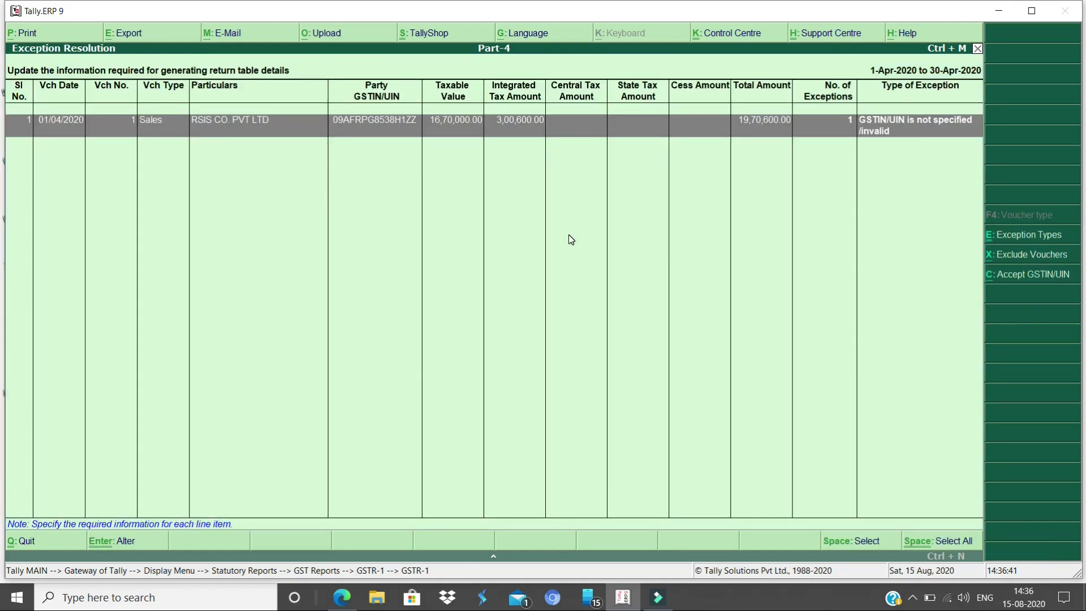
key(Return)
key(BackSpace)
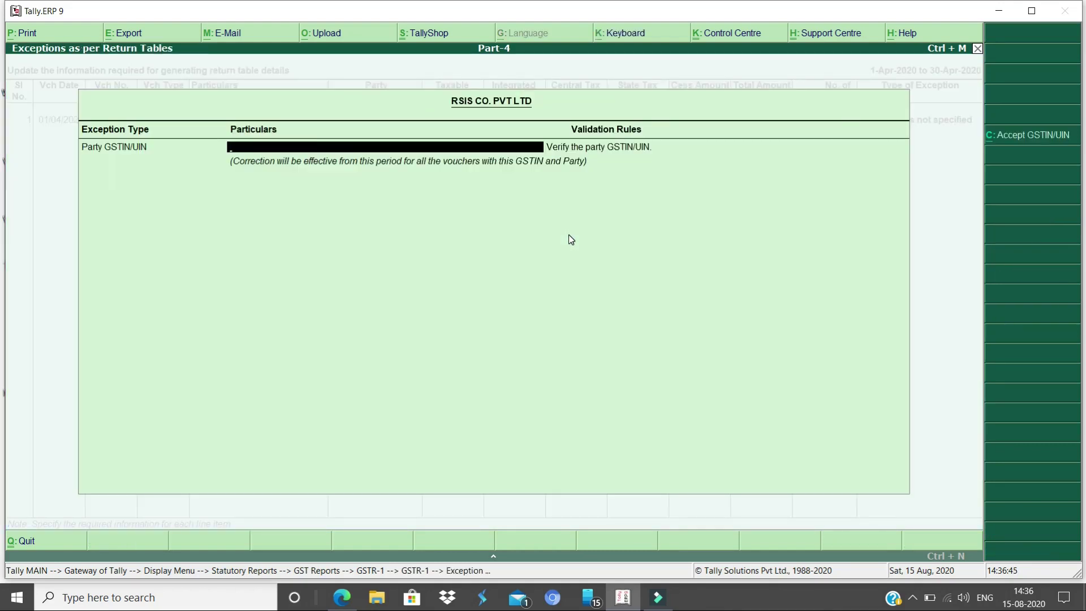
key(Escape)
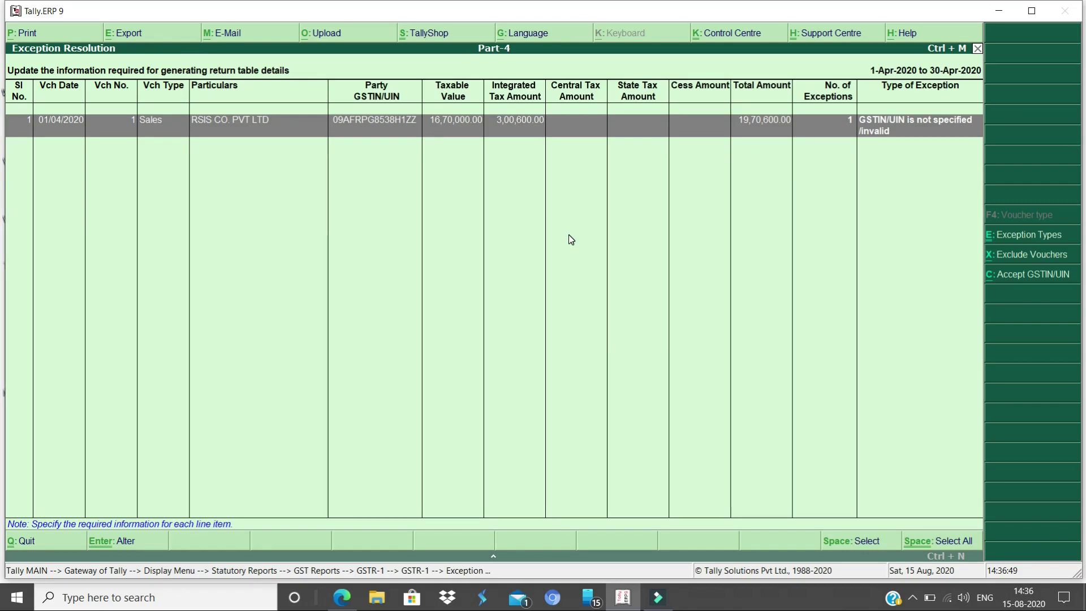
key(alt+c)
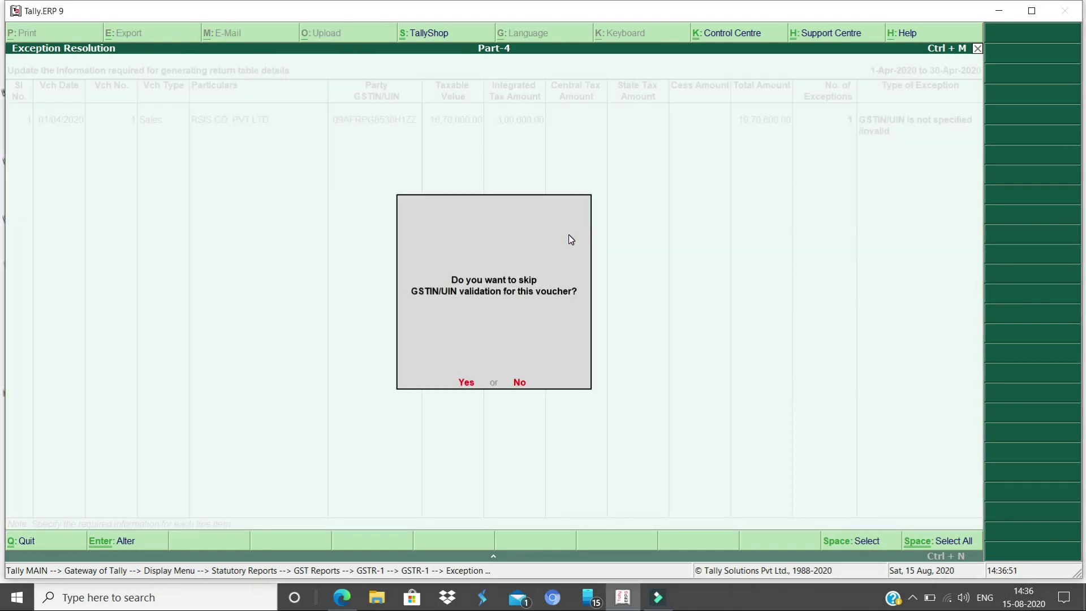
key(y)
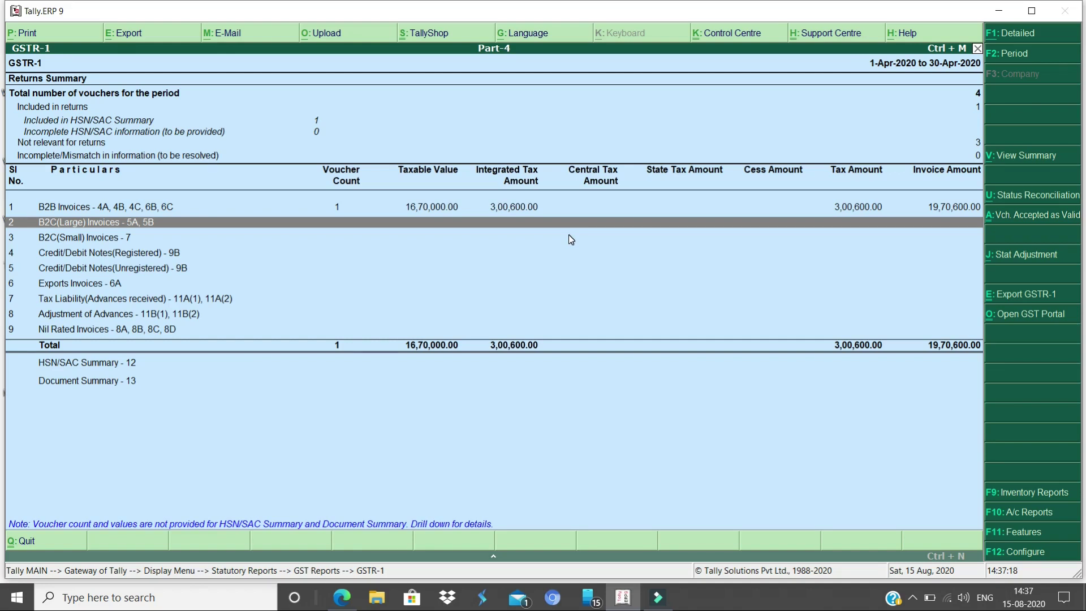
key(Escape)
Open April GSTR-3B, check the 16,70,000.00 outward taxable supplies voucher, and expand Eligible ITC
key(Down)
key(Down)
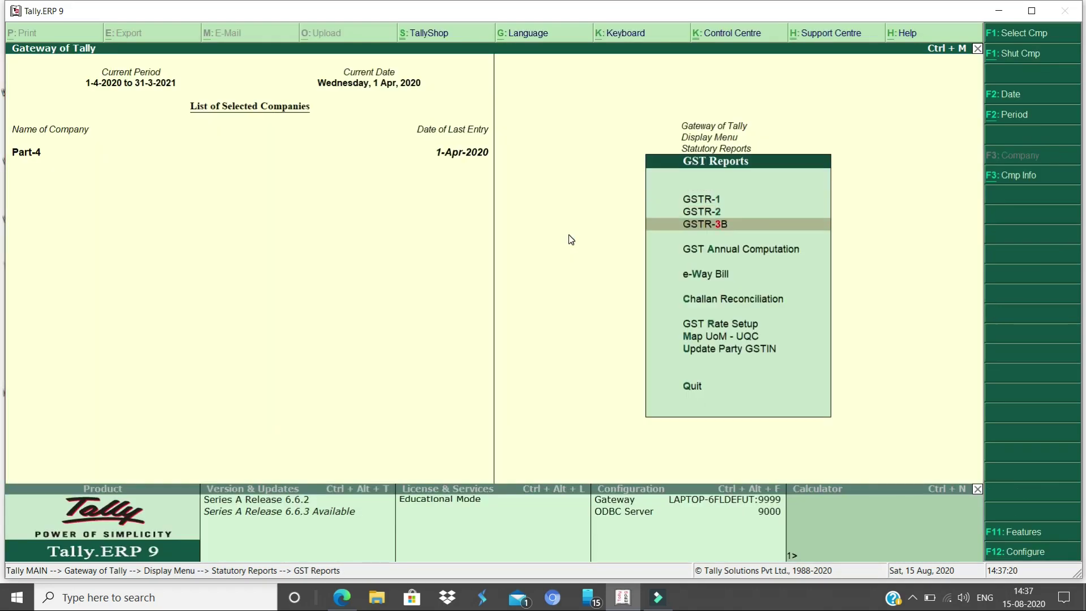
key(Return)
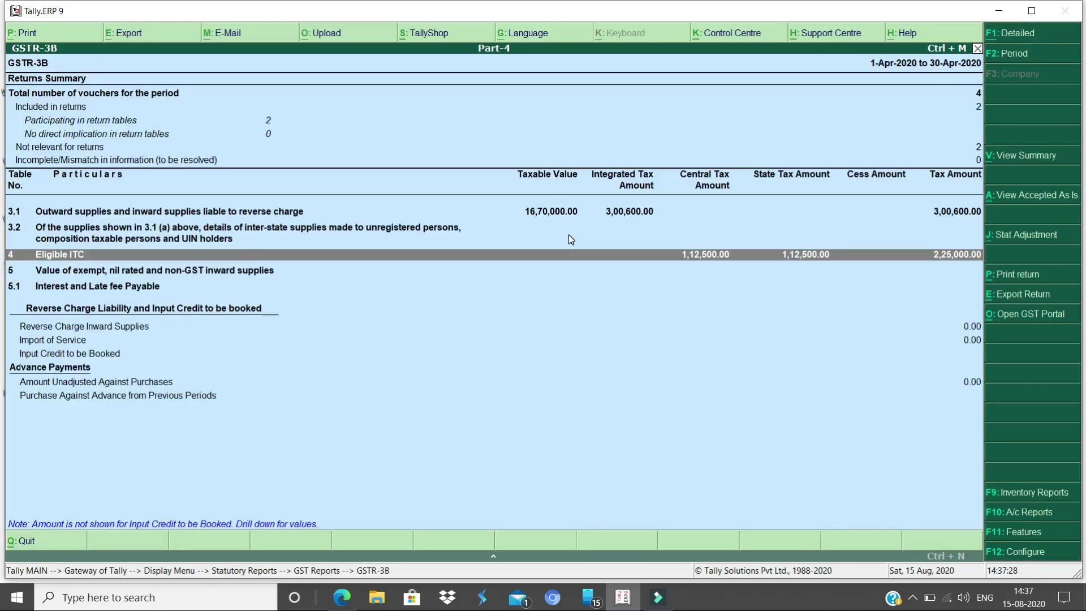
key(Up)
key(Up)
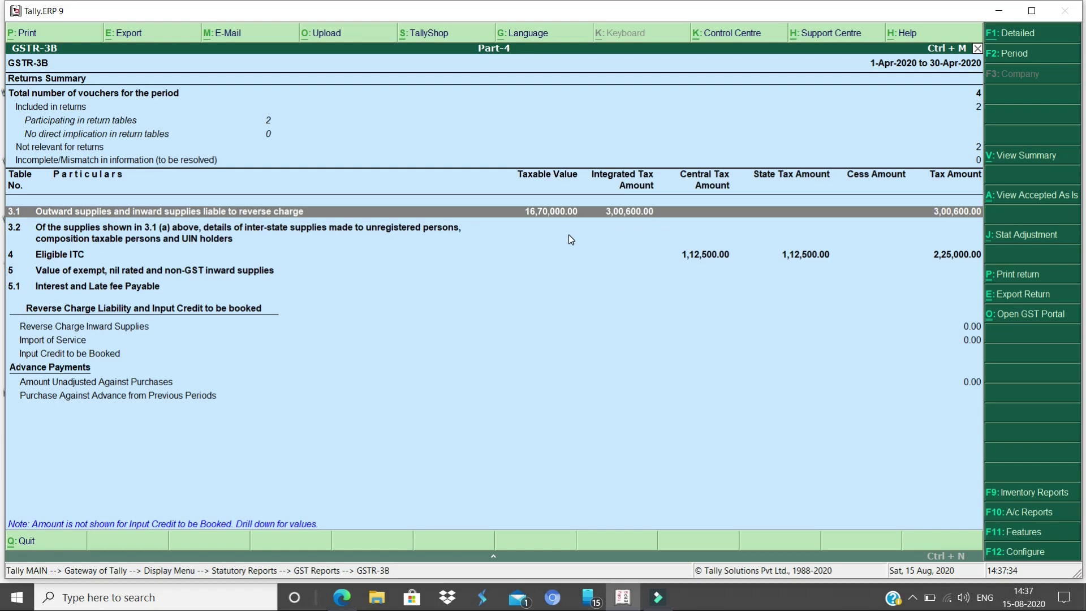
key(shift+Return)
key(Down)
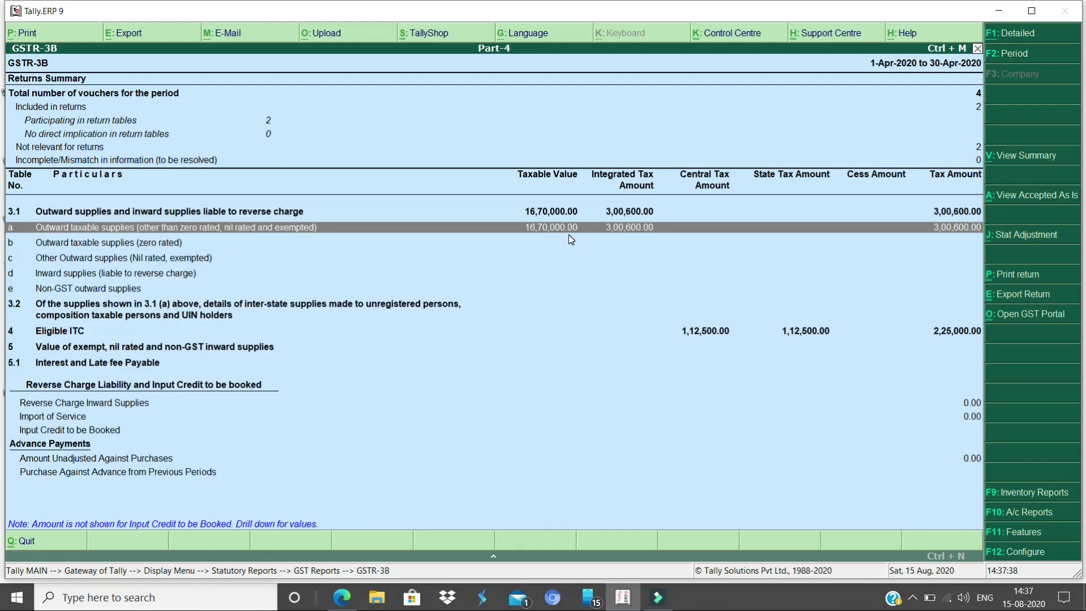
key(Return)
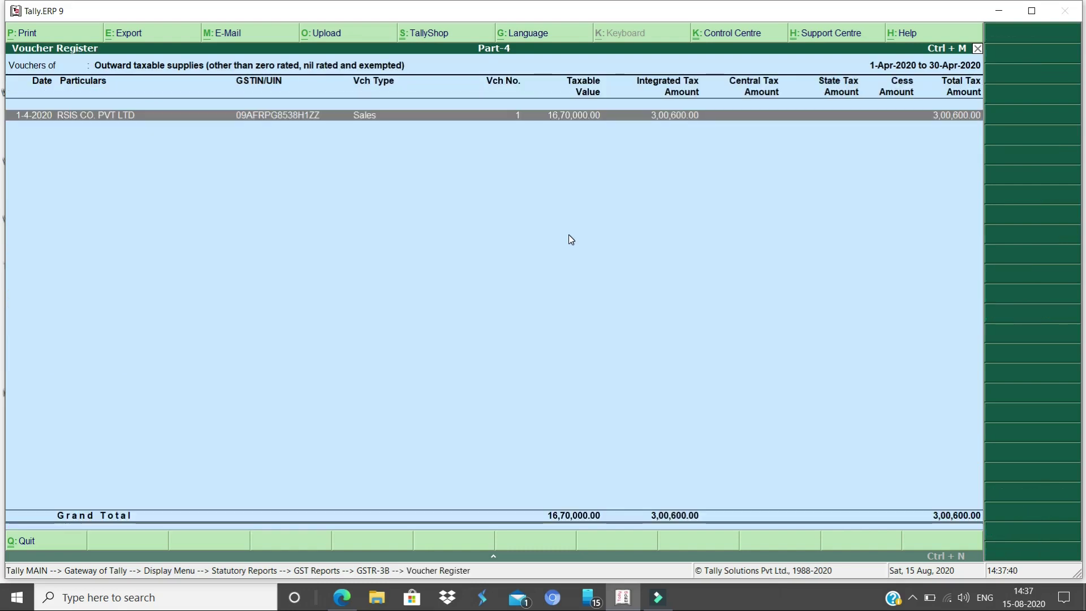
key(Escape)
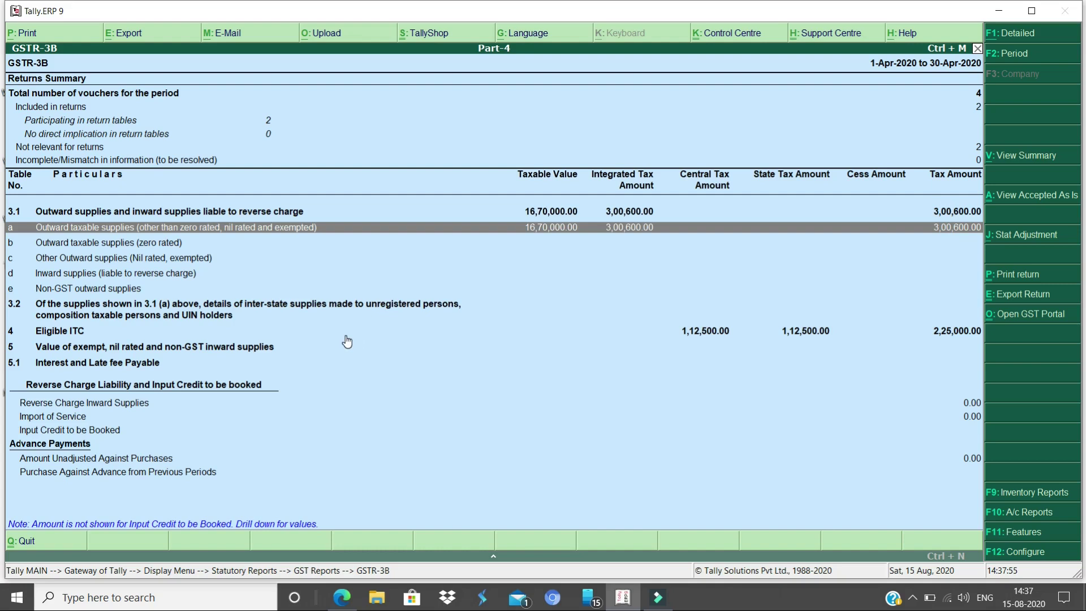
key(Down)
key(Down)
key(Down)
key(Down)
key(Down)
key(Down)
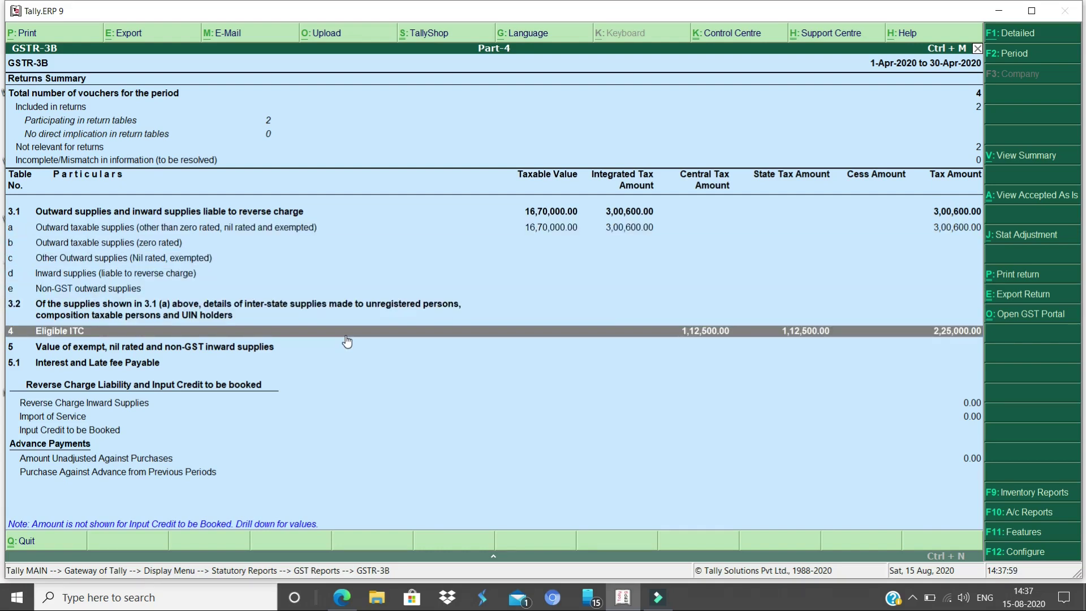
key(shift+Return)
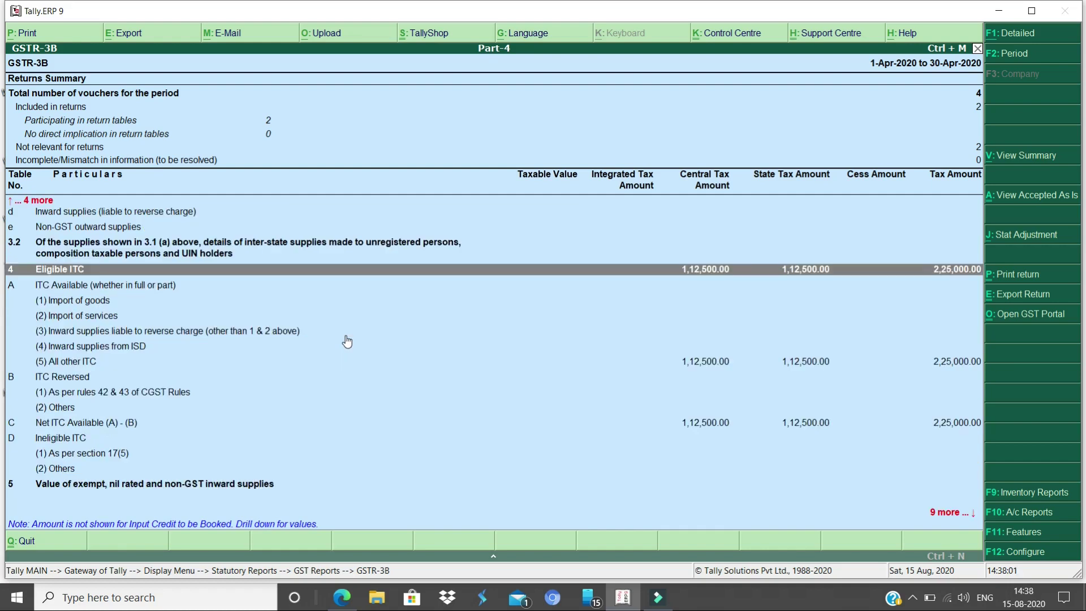
Inspect All other ITC of 2,25,000.00, split 1,12,500.00 central and 1,12,500.00 state tax
key(Down)
key(Down)
key(Down)
key(Down)
key(Down)
key(Down)
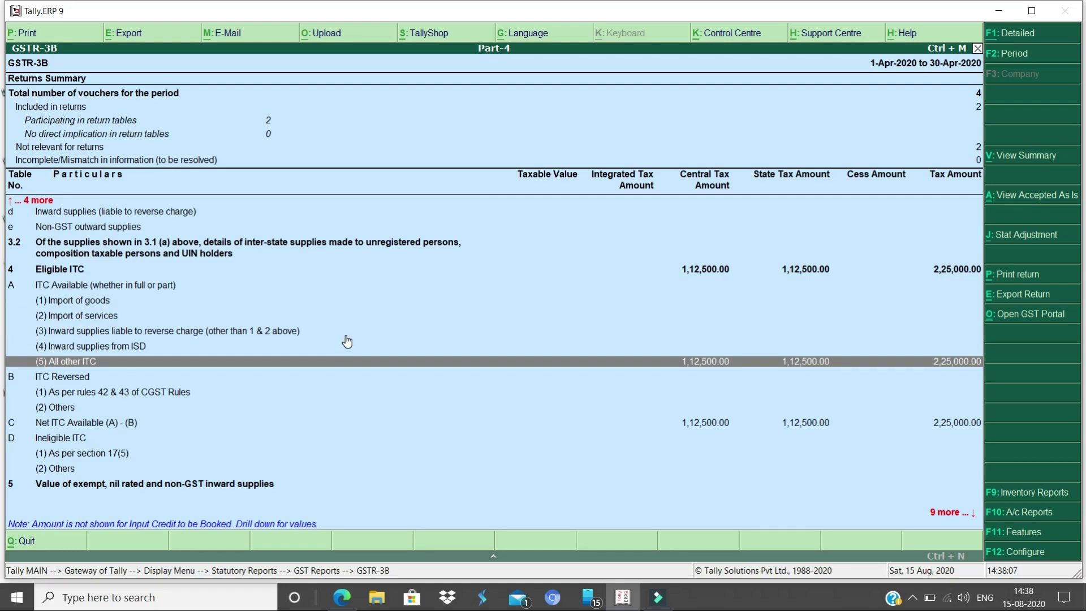
key(Up)
key(Up)
key(Up)
key(Up)
key(Up)
key(Up)
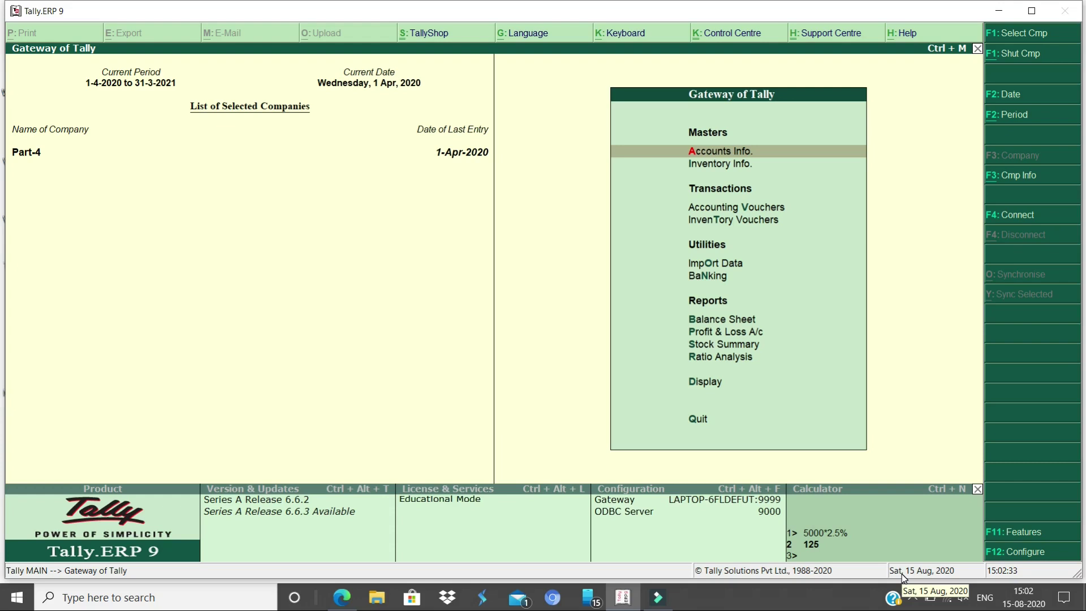
Start a new ledger named FREIGHT under Indirect Expenses
key(a)
key(l)
text(c)
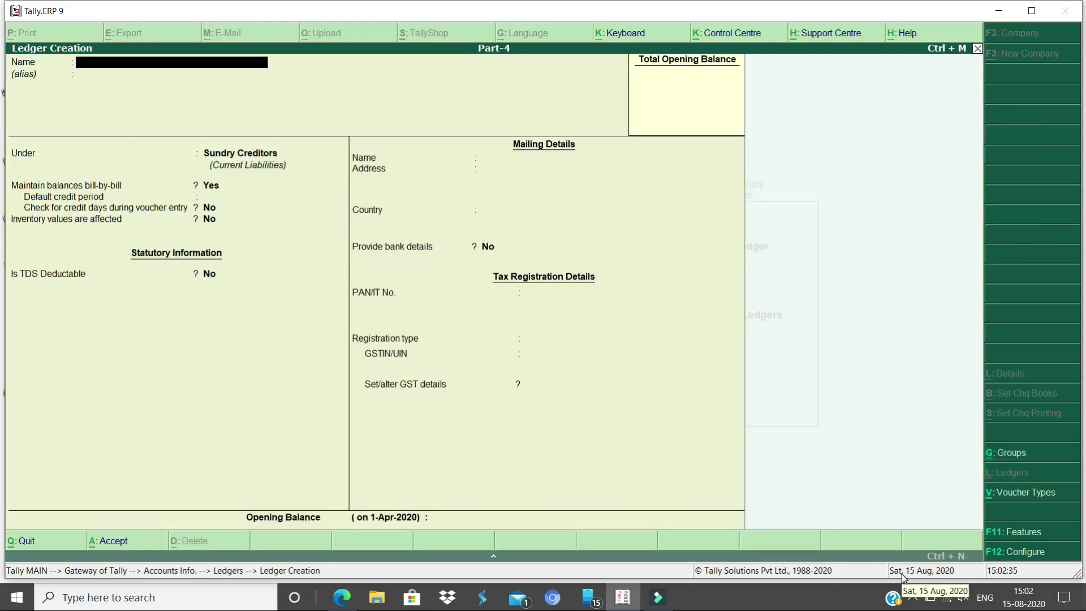
text(FREIGHT)
key(Return)
key(Return)
text(INDIRE)
key(Return)
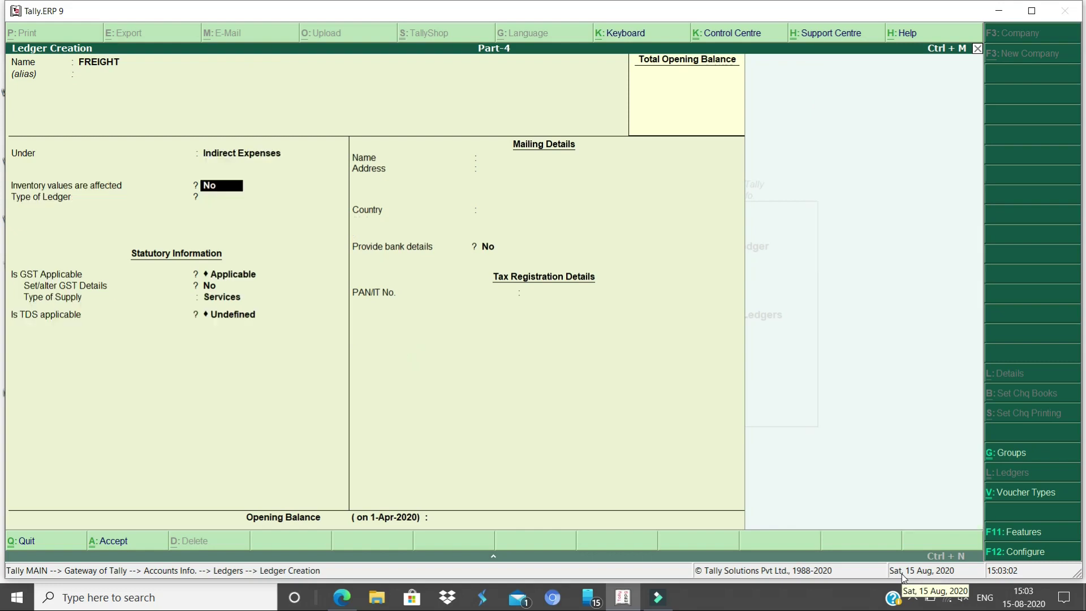
key(Return)
key(Return)
key(Return)
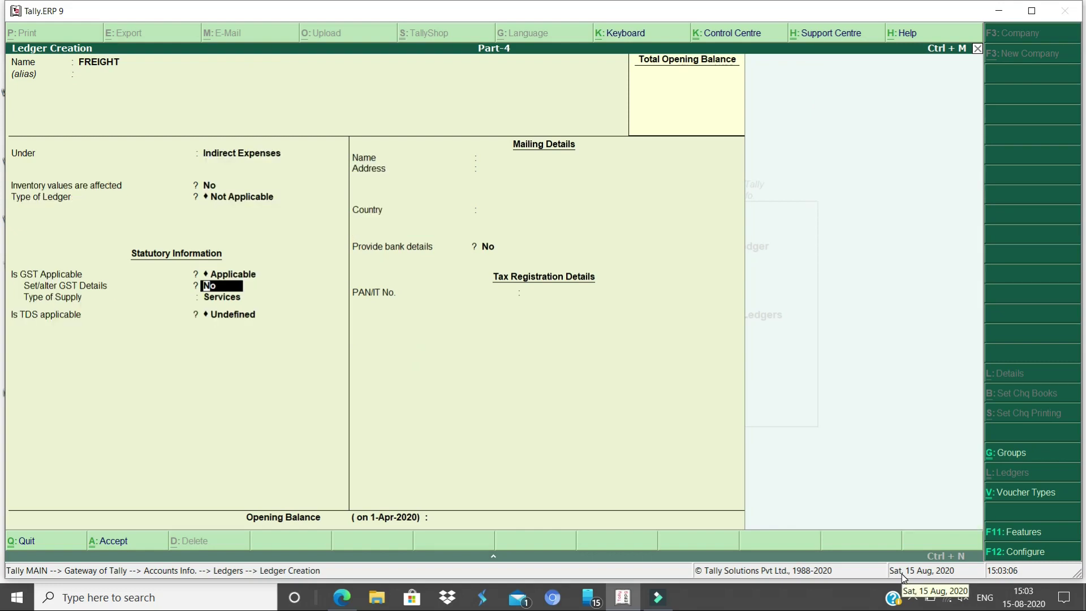
Enable GST details for FREIGHT: HSN/SAC 123456, Purchase Taxable, 5% integrated tax
key(Return)
key(BackSpace)
key(y)
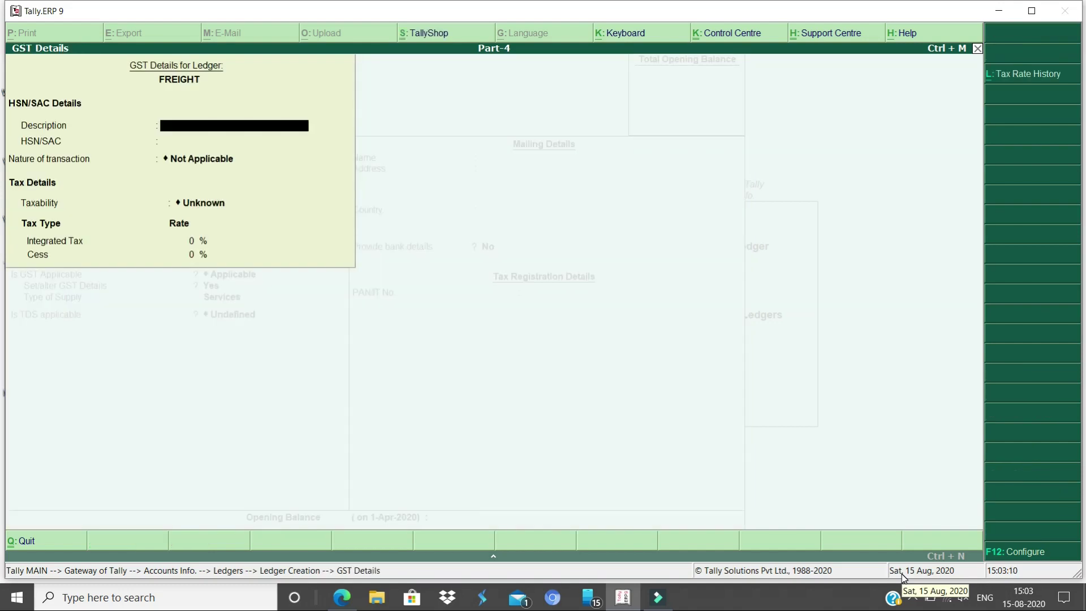
key(Return)
text(123456)
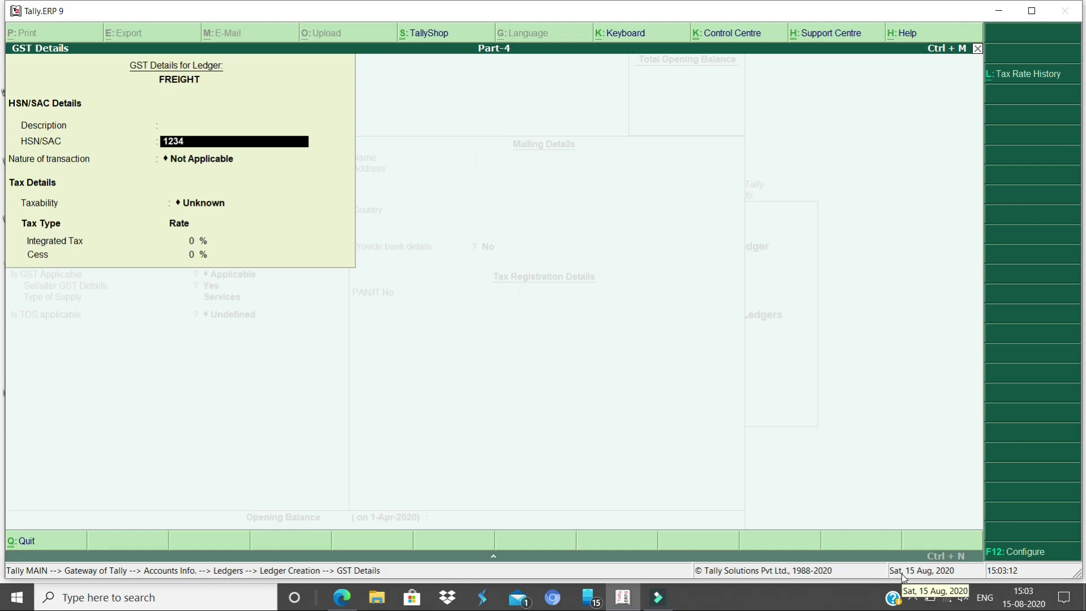
key(Return)
key(Down)
key(Down)
key(Down)
key(Down)
key(Down)
key(Down)
key(Down)
key(Down)
key(Down)
key(Down)
key(Down)
key(Down)
key(Down)
key(Down)
key(Down)
key(Down)
key(Down)
key(Down)
key(Down)
key(Down)
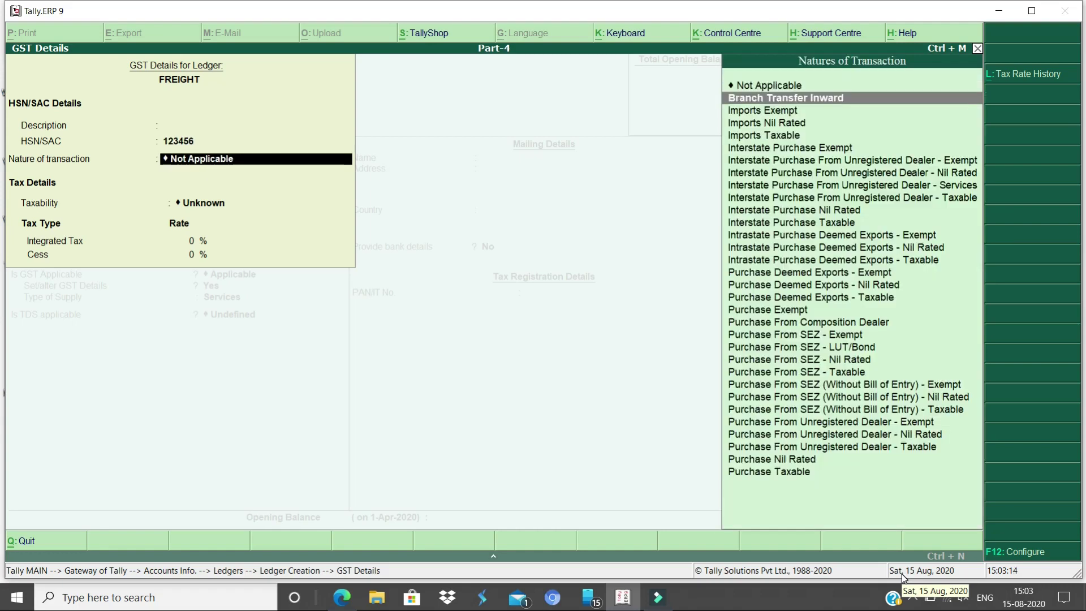
key(Return)
text(5)
key(Return)
key(Return)
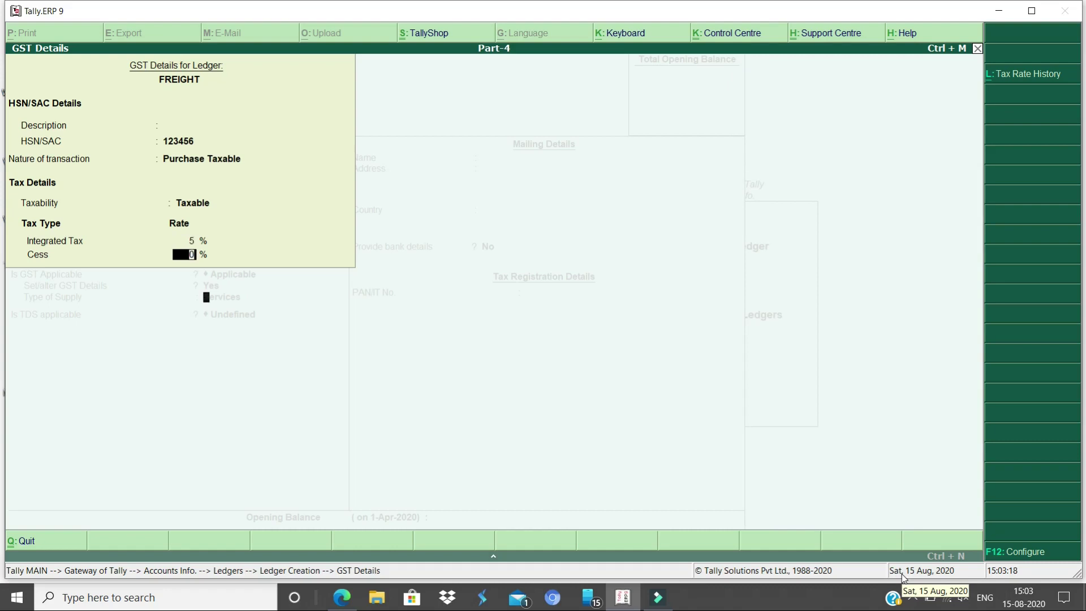
Keep Services as the type of supply and save the FREIGHT ledger
key(Return)
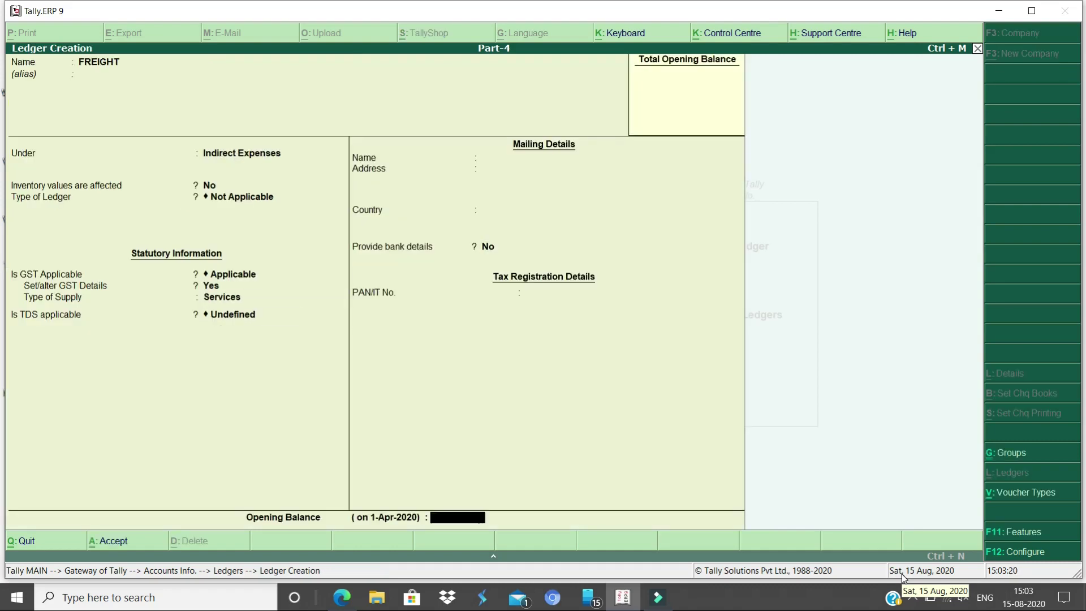
key(Return)
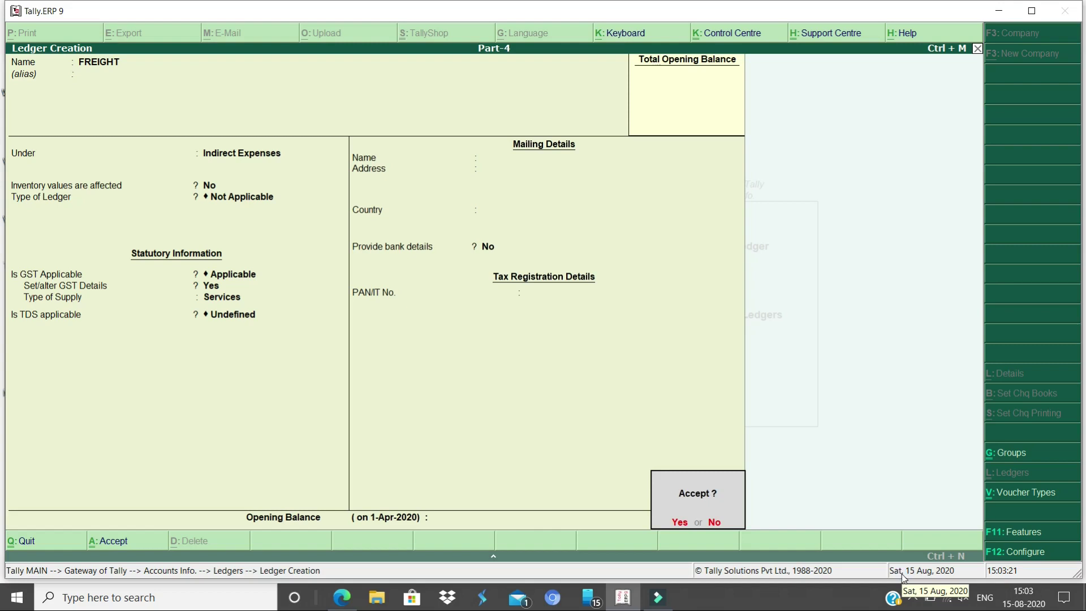
key(Return)
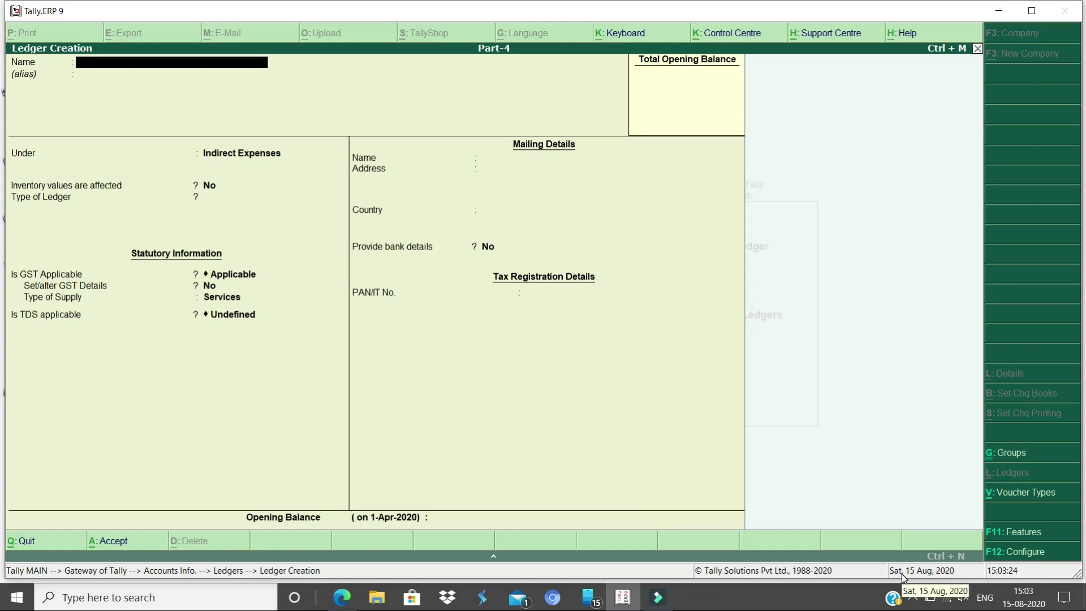
Create ledger PROFESSIONAL COURIOR under Sundry Creditors with Regular GST registration
text(PROFESSIONAL COURIOR)
key(Return)
key(Return)
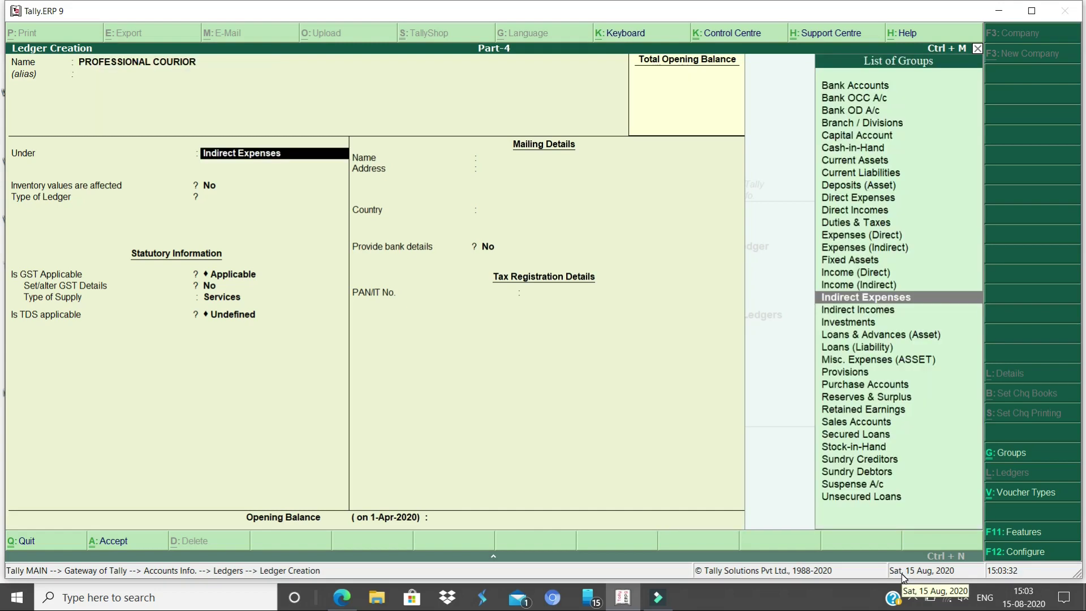
text(SUND)
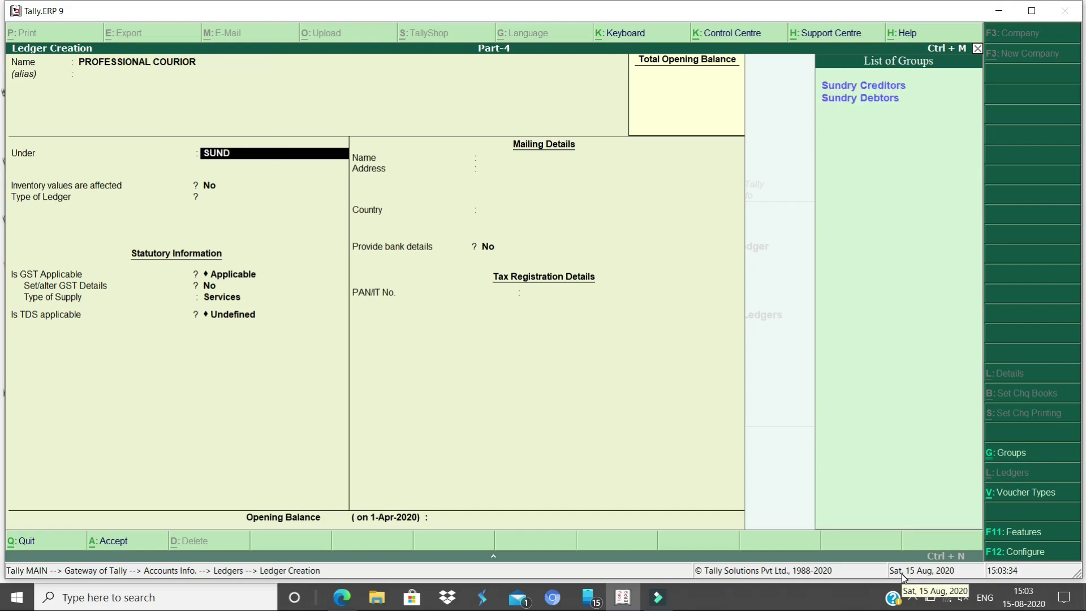
key(Down)
key(Up)
key(Return)
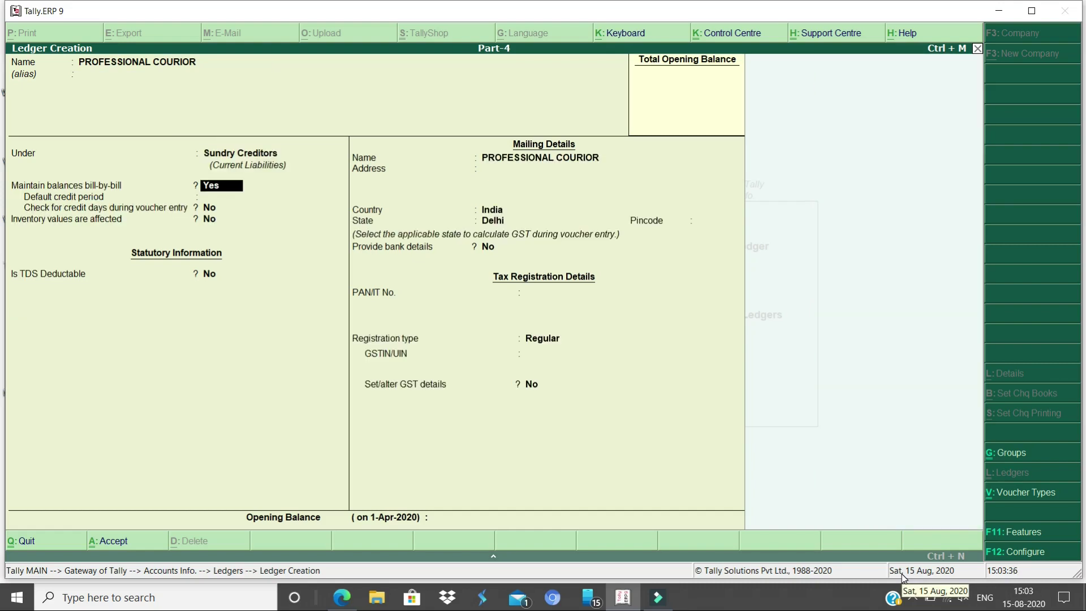
key(Return)
key(Return)
key(Return)
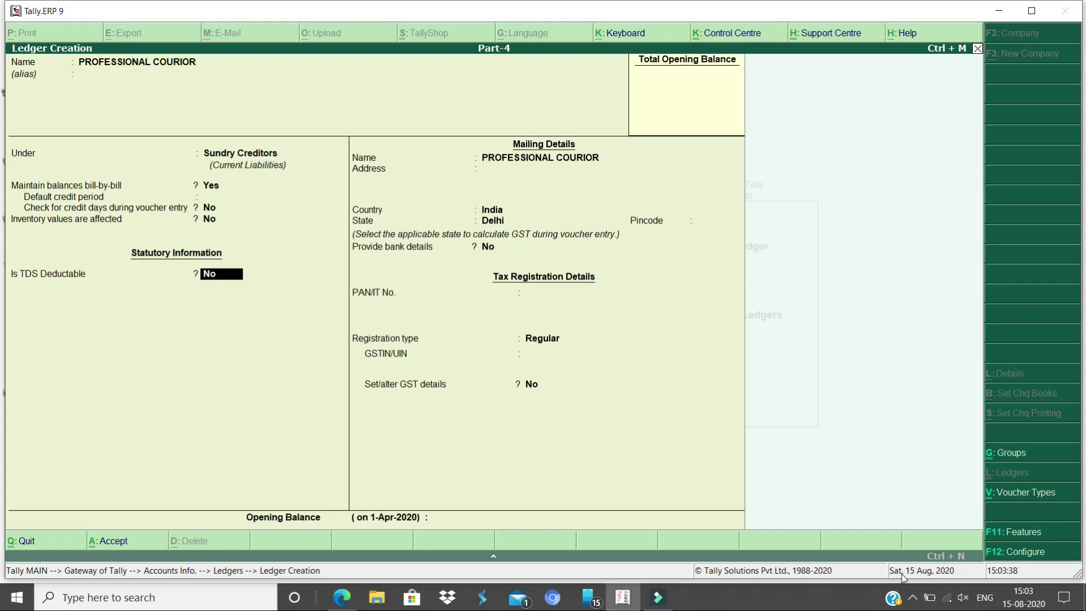
key(Return)
key(Return)
key(Return)
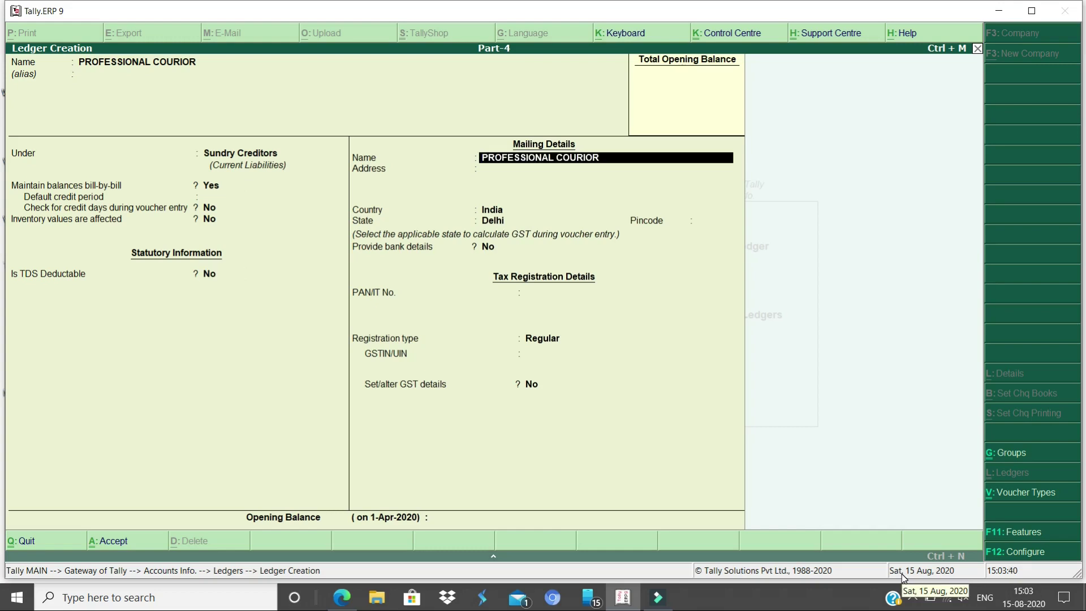
key(Return)
key(Return)
key(Return)
key(Return)
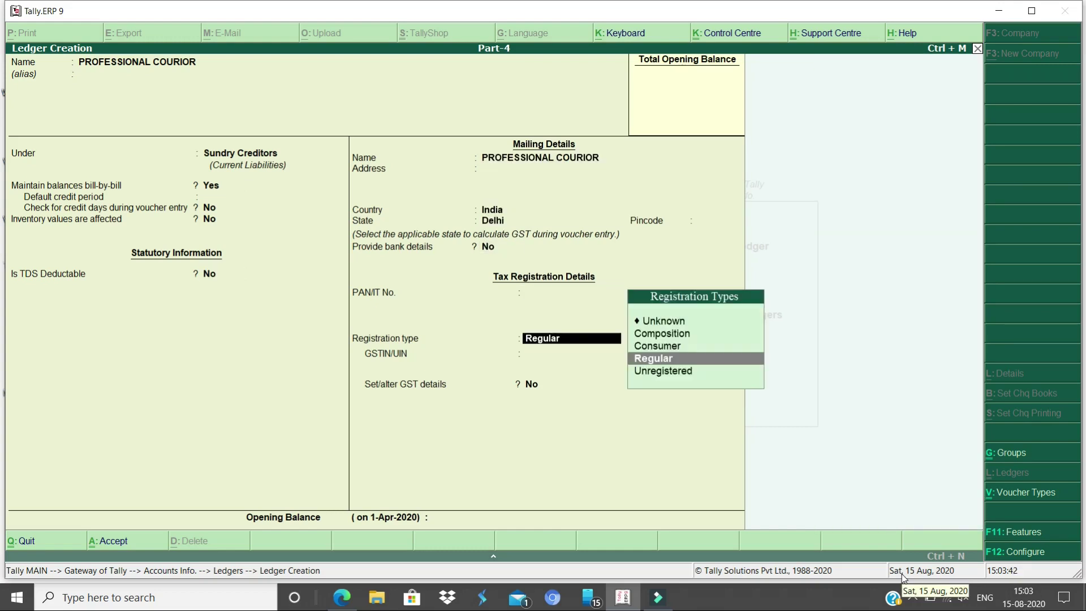
key(Return)
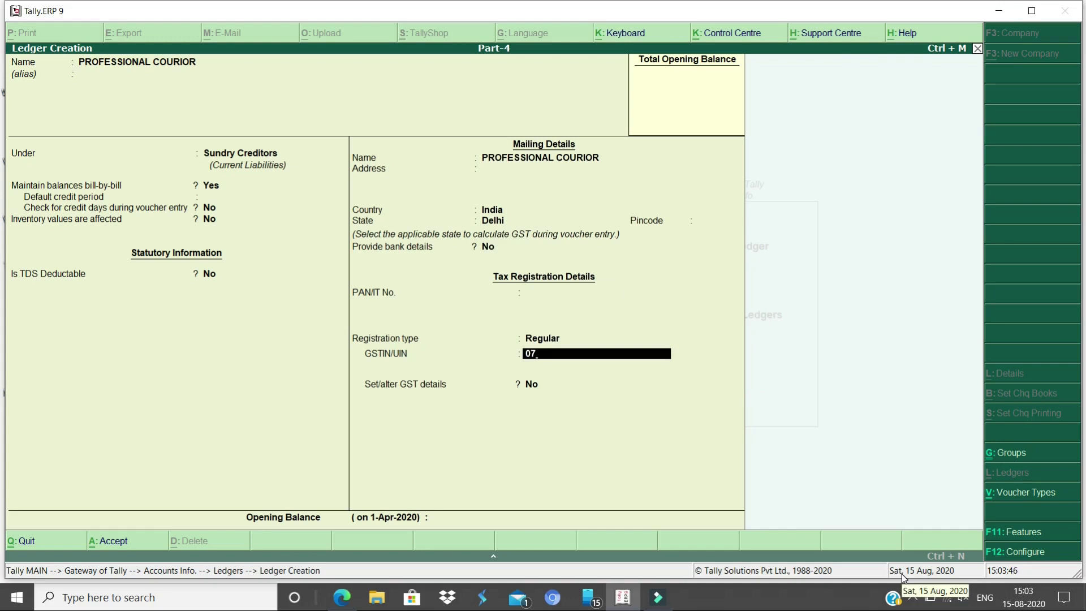
Enter the party's GSTIN, mark it as a transporter, save the ledger and exit to Gateway
key(Return)
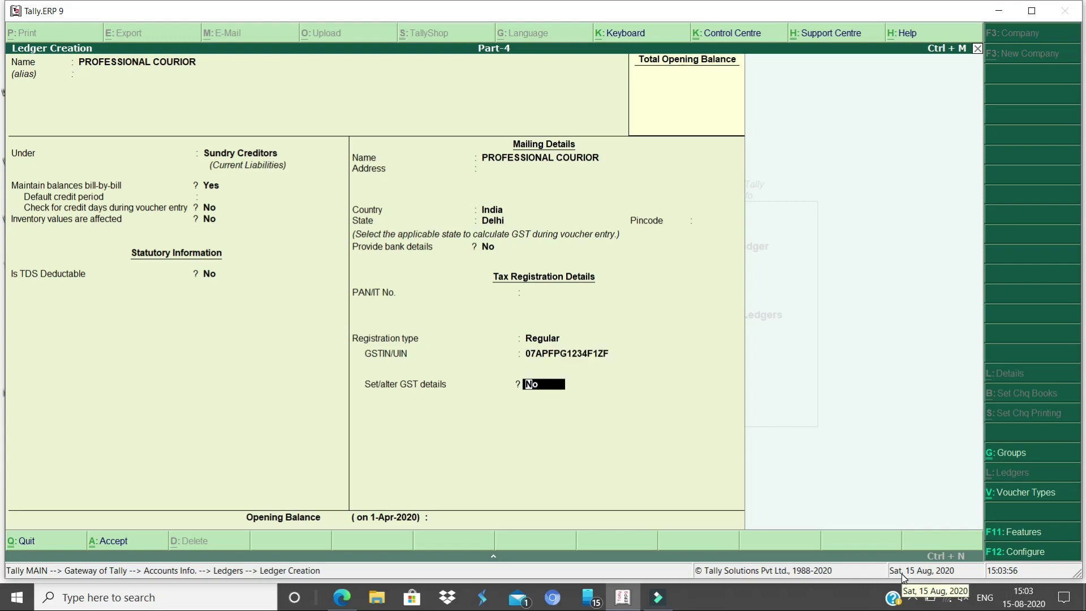
text(Y)
key(Return)
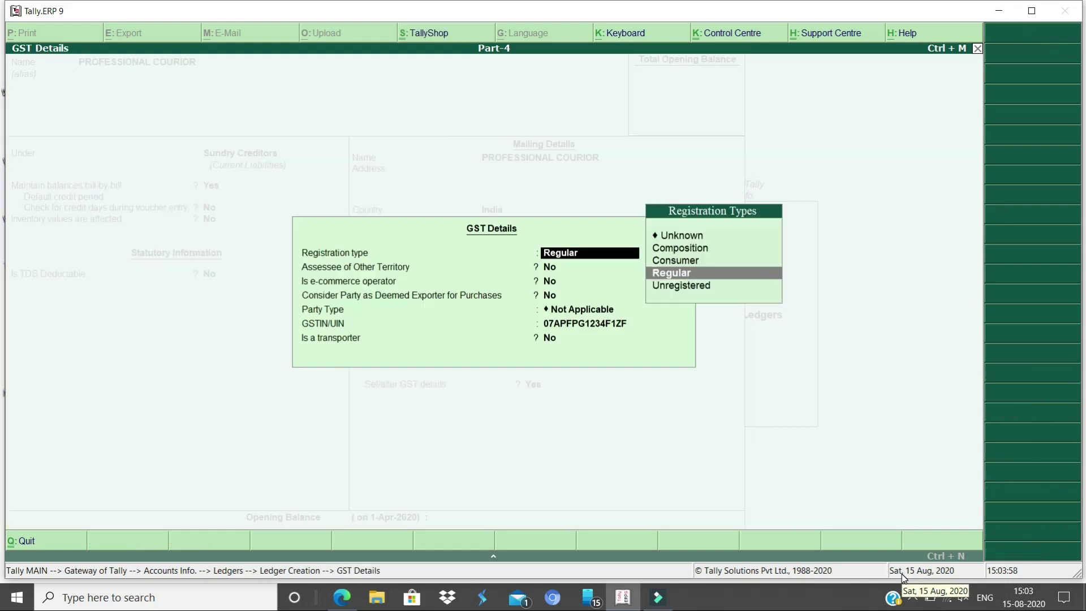
key(Return)
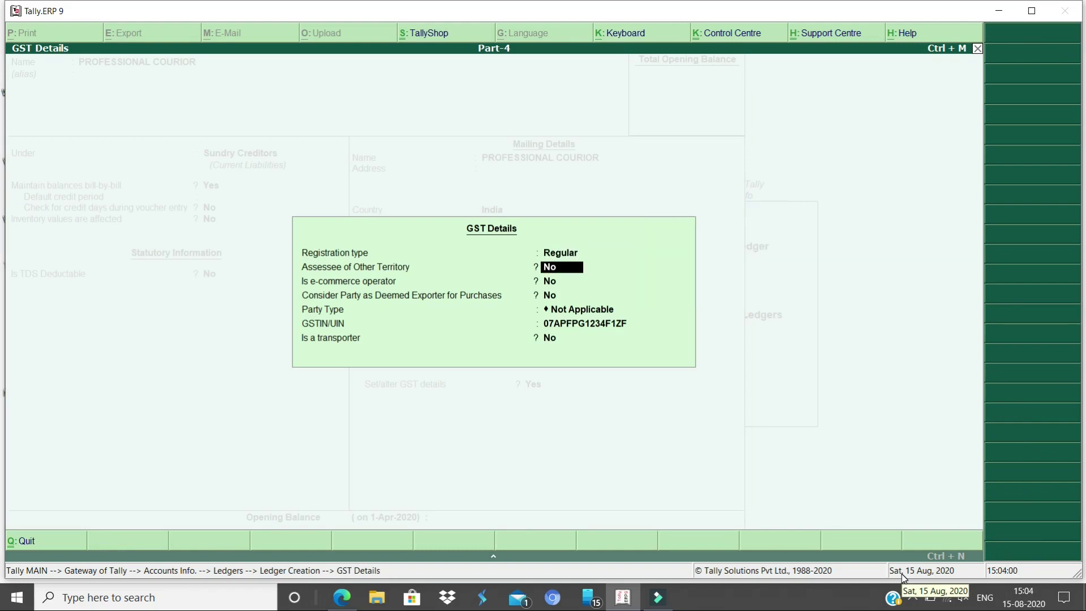
key(Return)
key(Return)
key(Return)
key(Return)
key(Return)
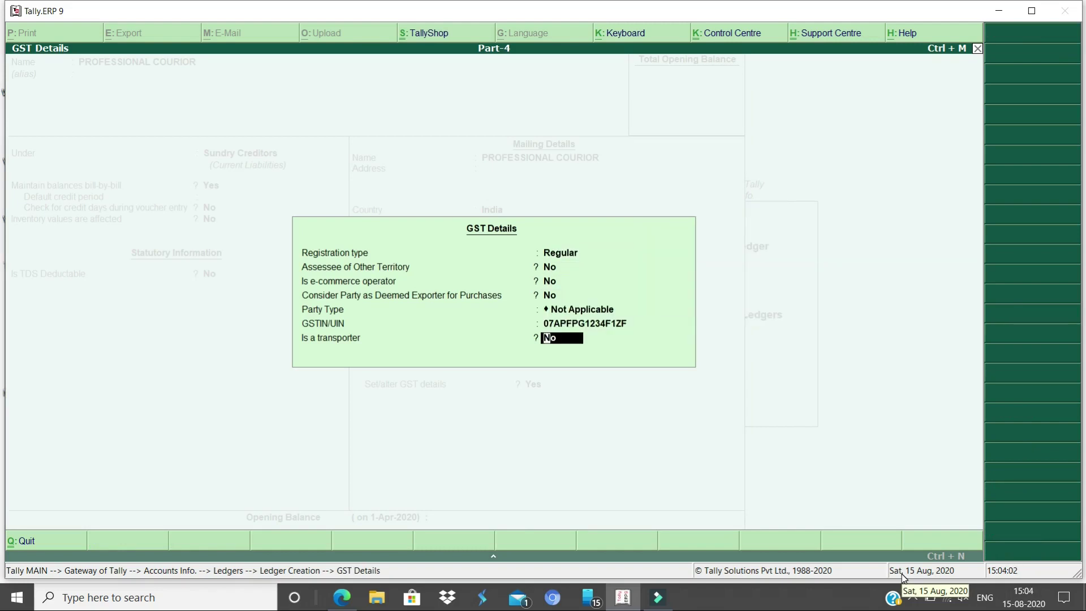
text(y)
key(Return)
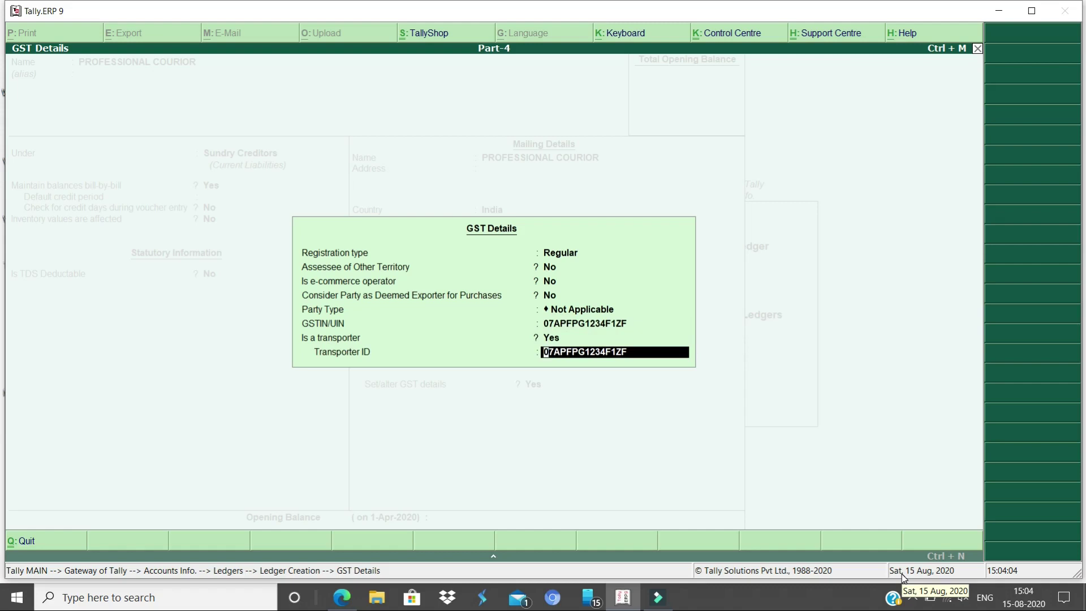
key(Return)
key(Return)
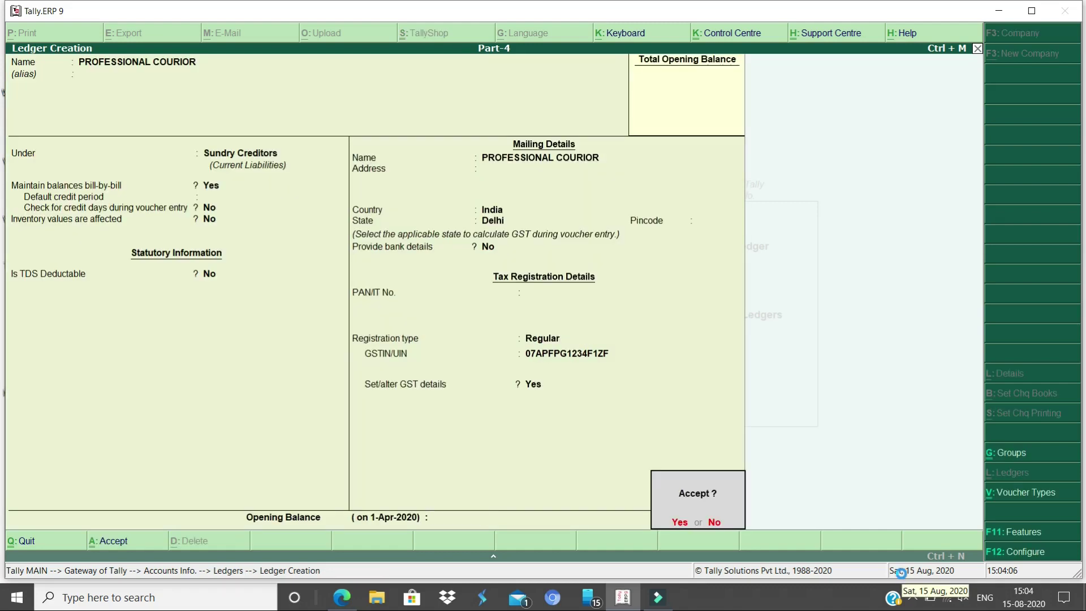
key(Return)
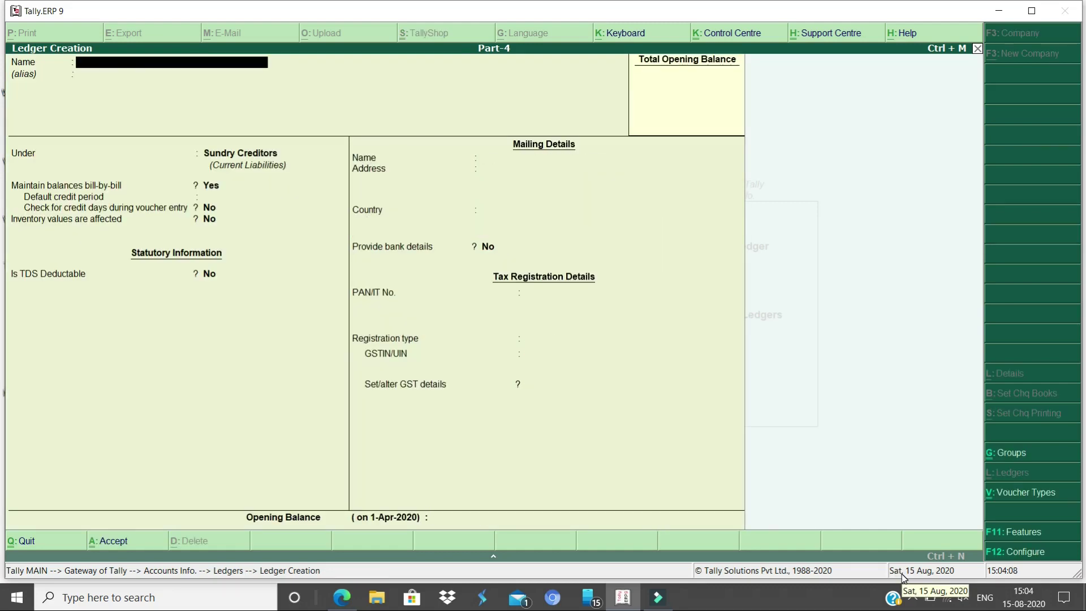
key(Escape)
key(Escape)
key(Escape)
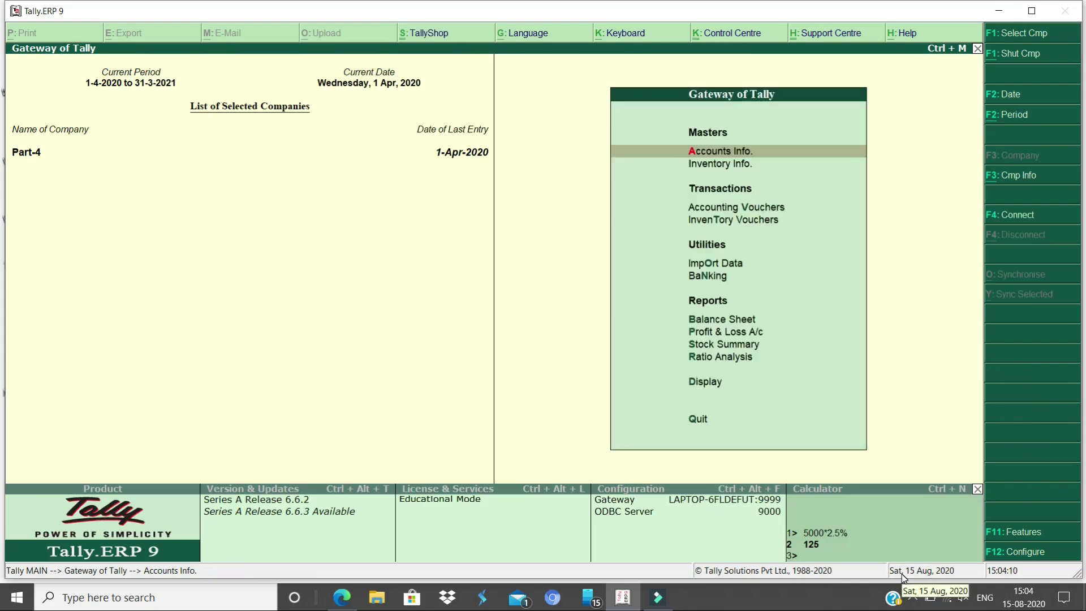
Set journal No. 3's GST adjustment to Increase of Tax Liability & ITC, Purchase under reverse charge
key(v)
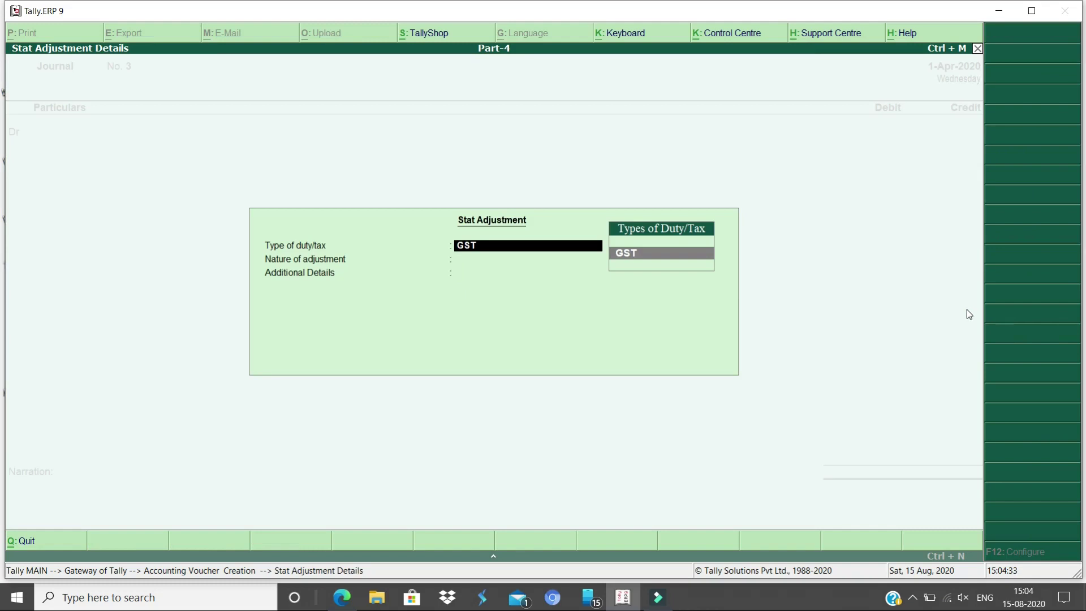
key(Return)
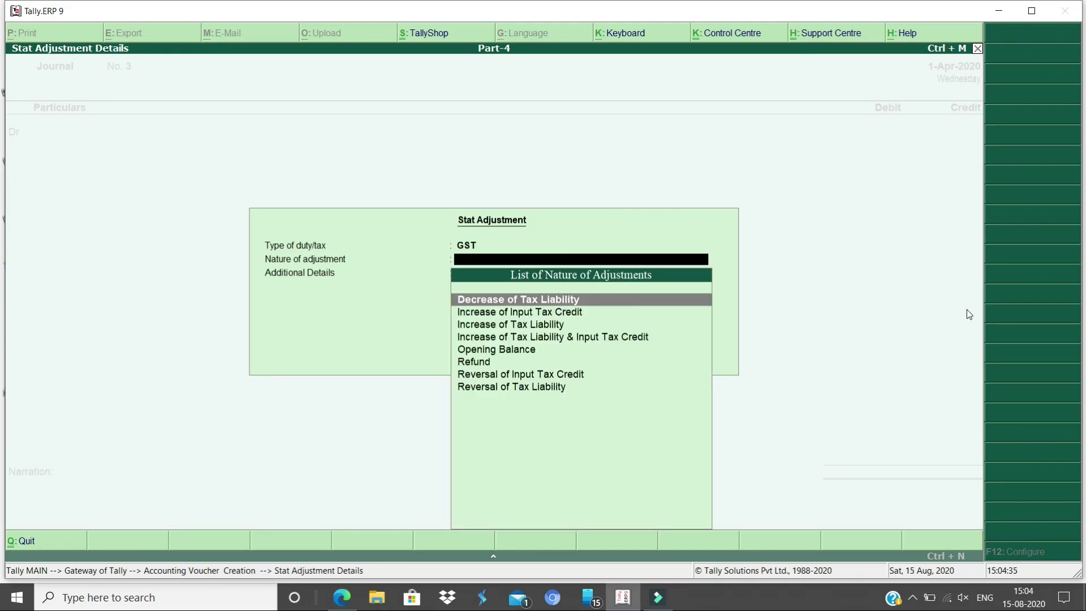
key(Down)
key(Down)
key(Down)
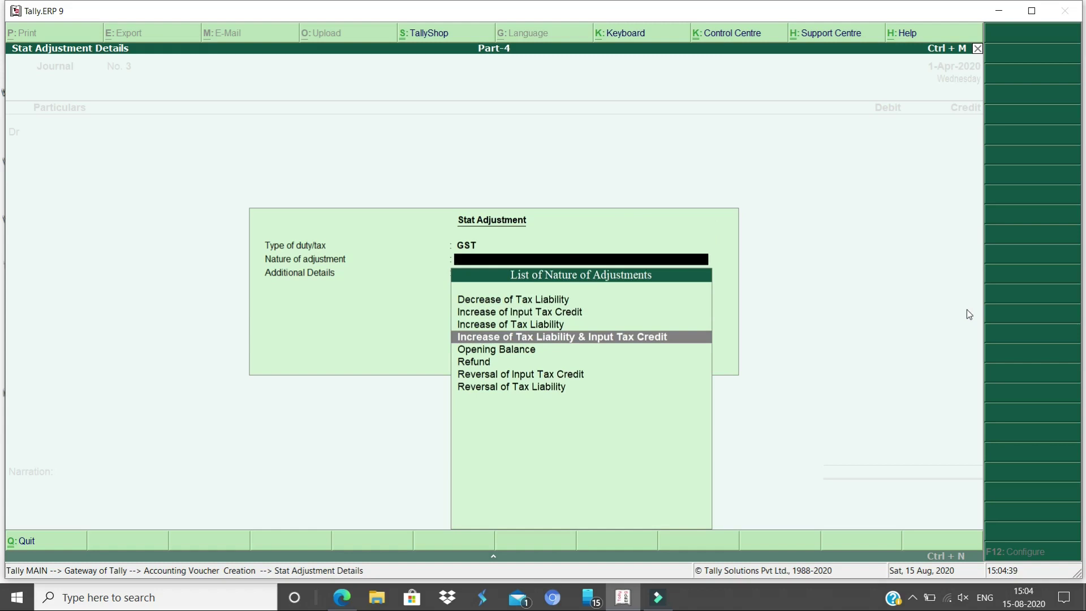
key(Return)
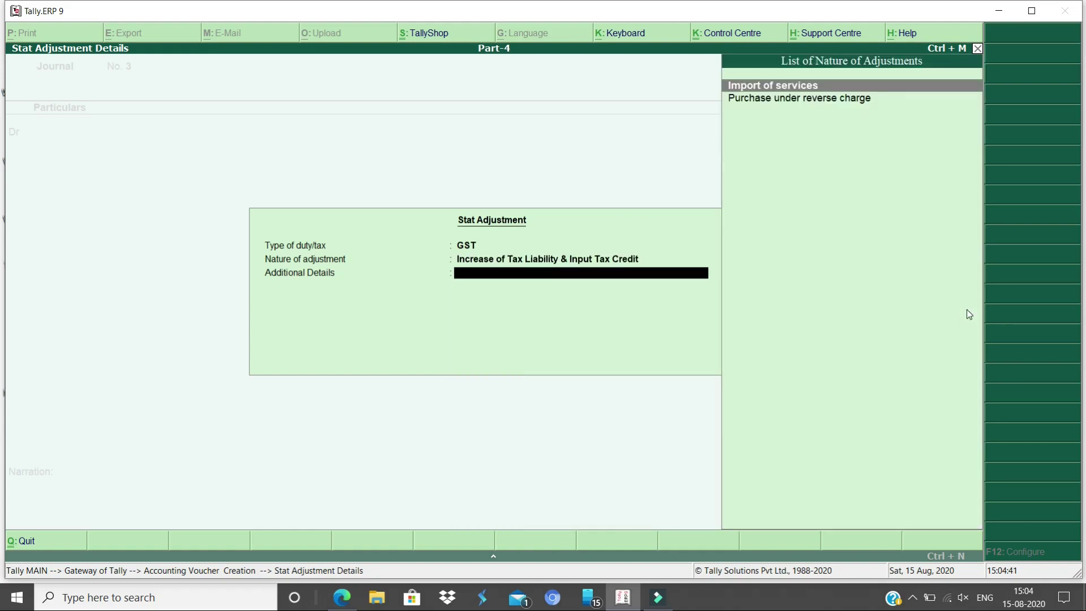
key(Down)
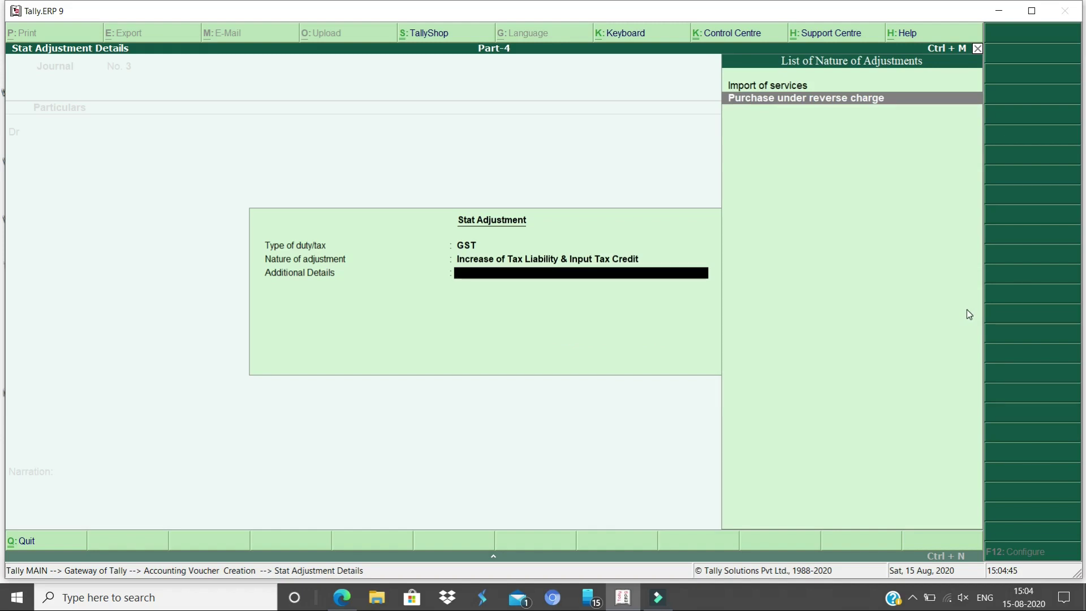
key(Return)
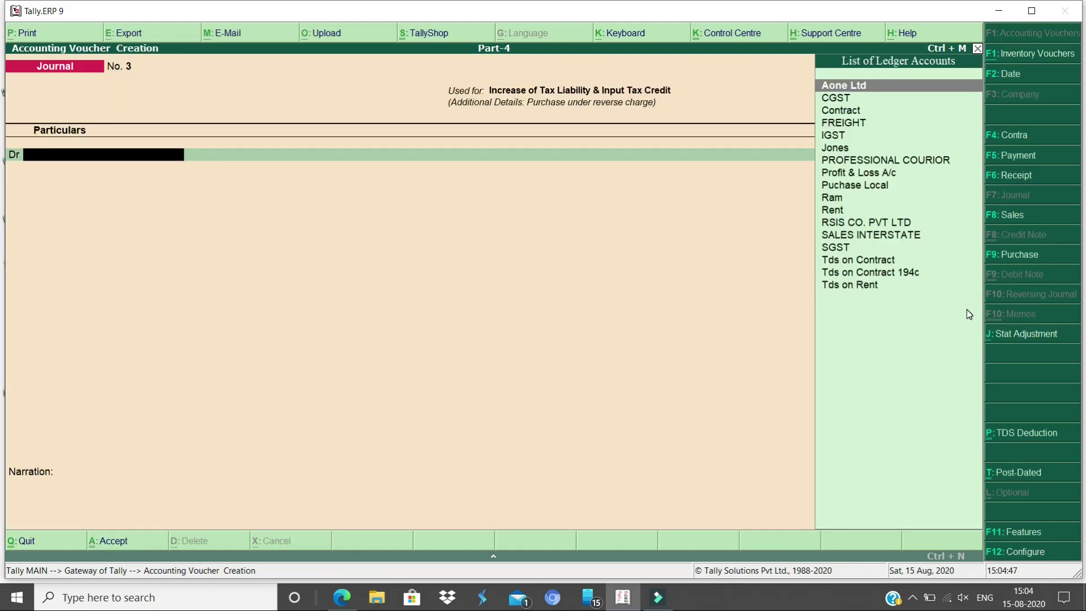
Debit FREIGHT 5,000.00 on the journal
text(FRE)
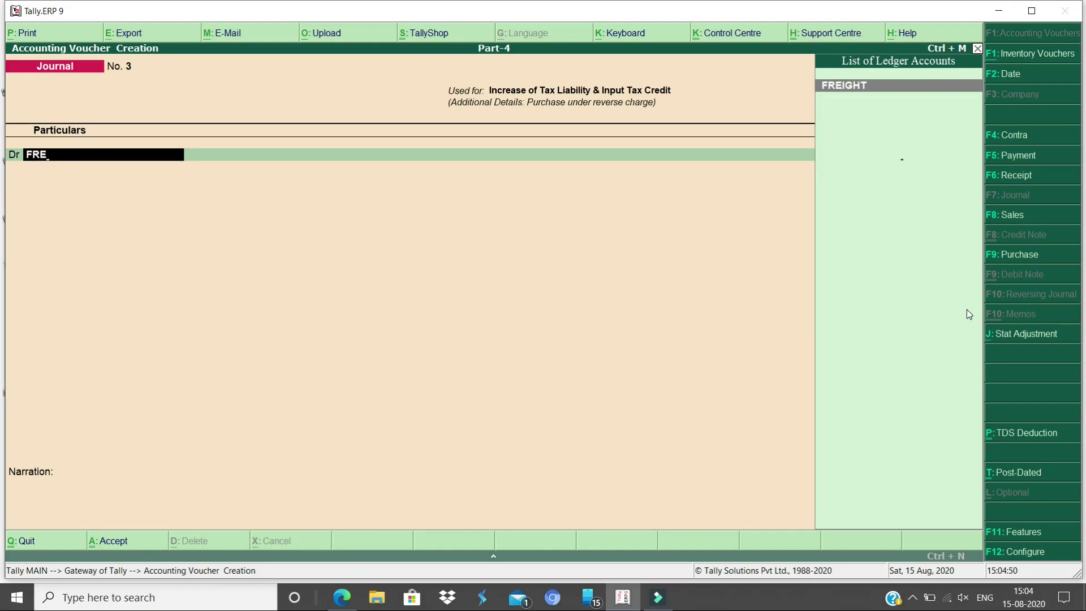
key(Return)
text(5000)
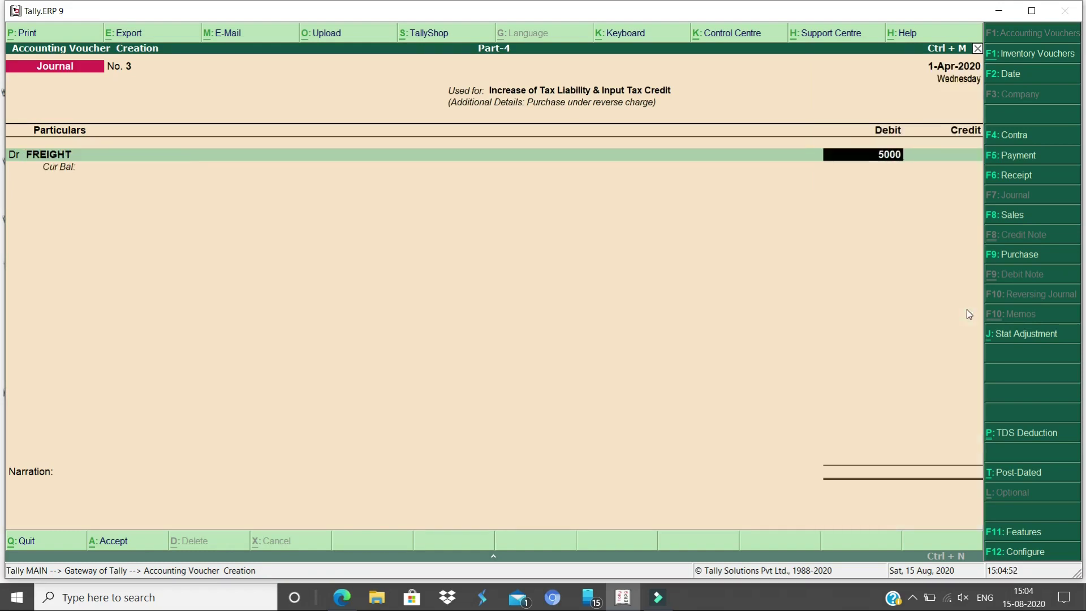
key(Return)
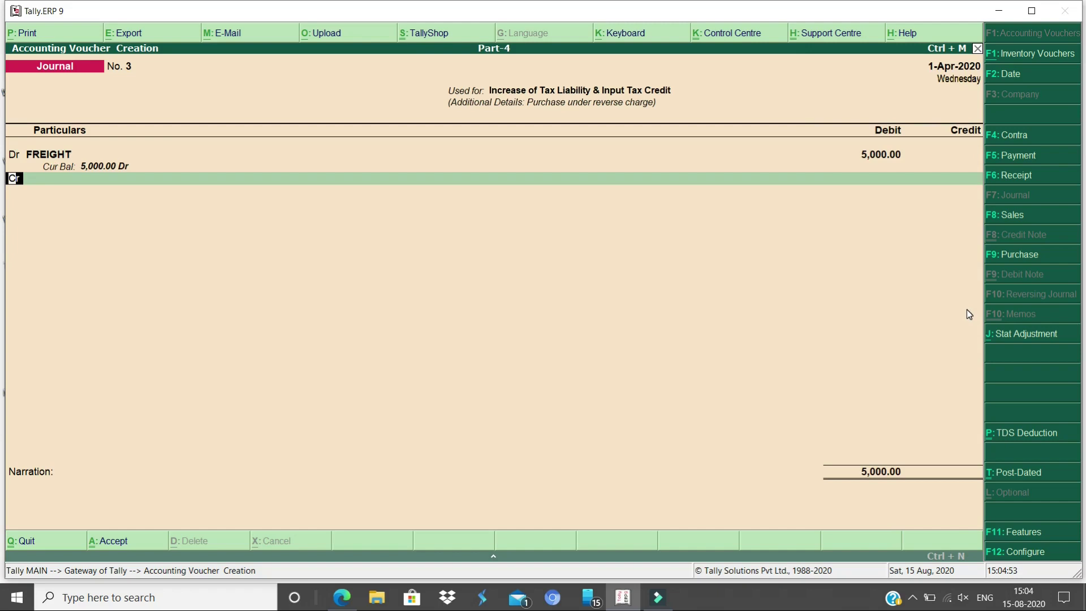
key(Return)
Debit CGST at 2.50% on a 5,000 taxable value
text(CGS)
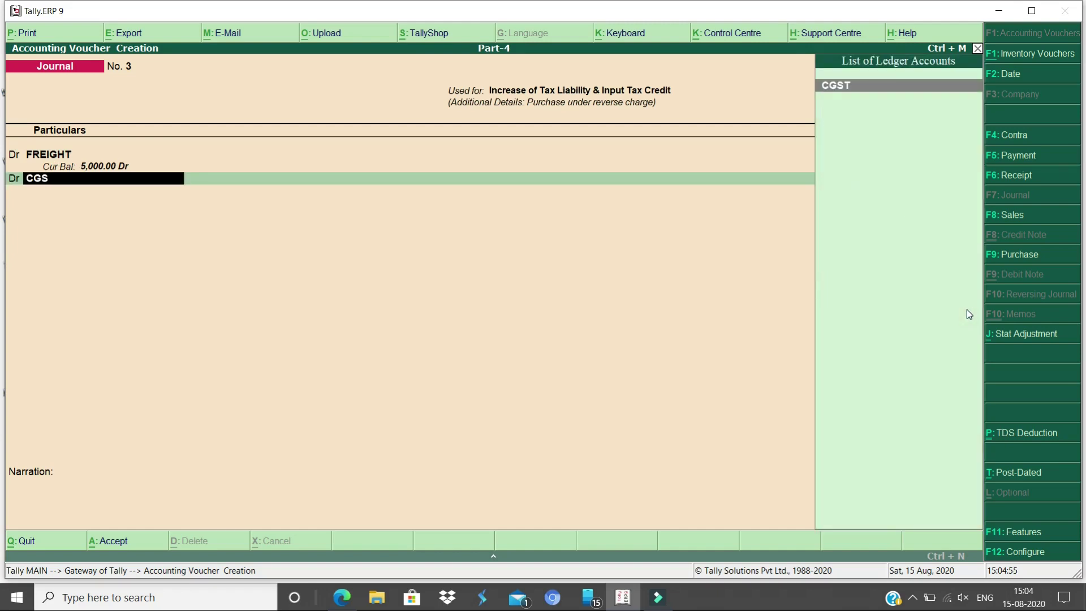
key(Return)
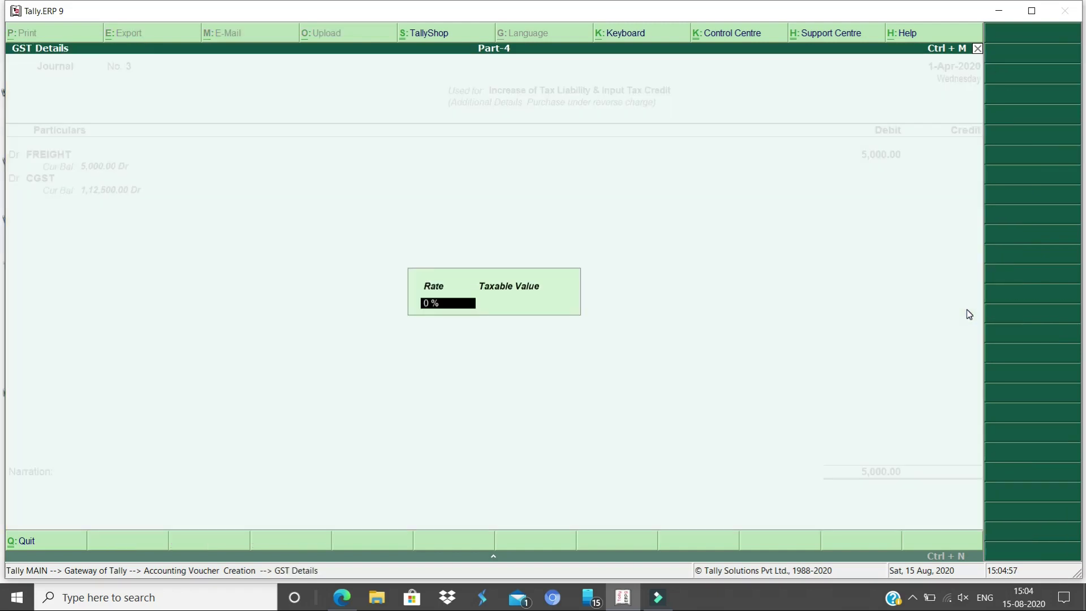
text(2.5)
key(Return)
text(5000)
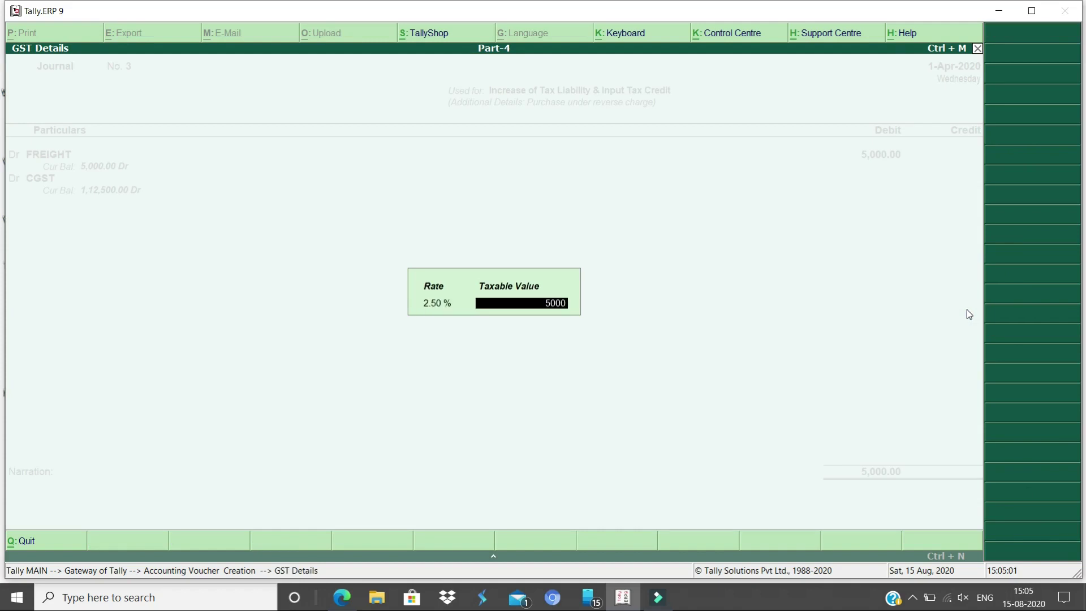
key(Return)
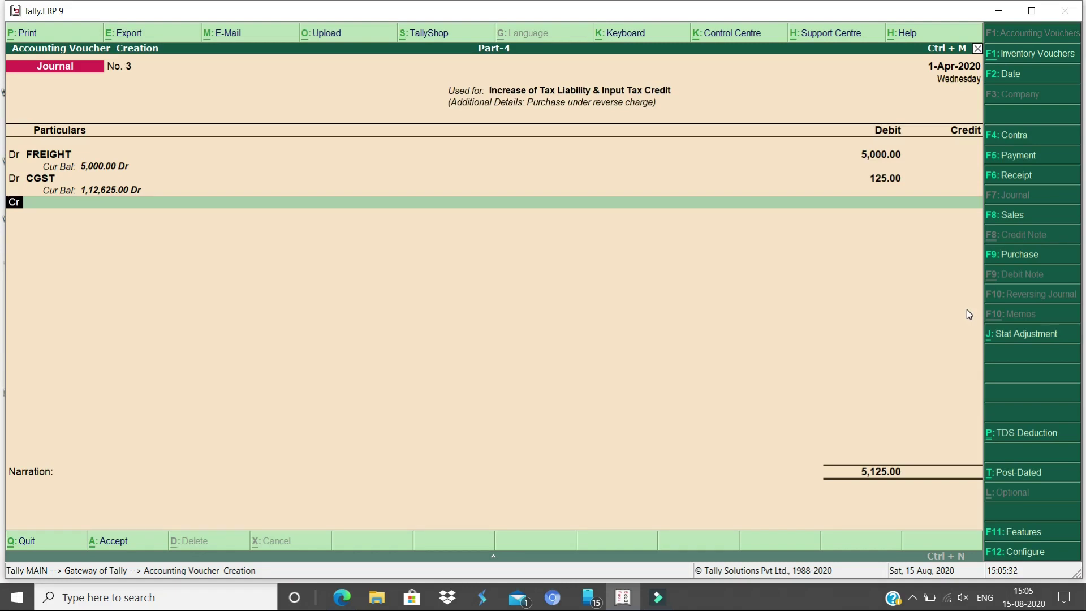
Debit SGST 125.00 at 2.50% on a 5,000 taxable value
text(d)
key(Return)
text(SG)
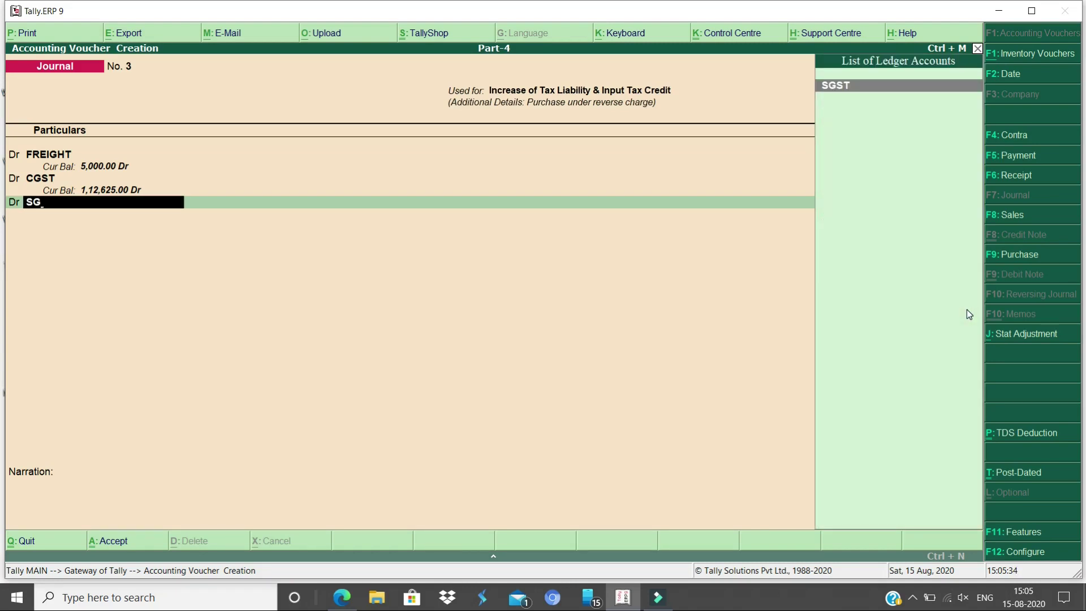
key(Return)
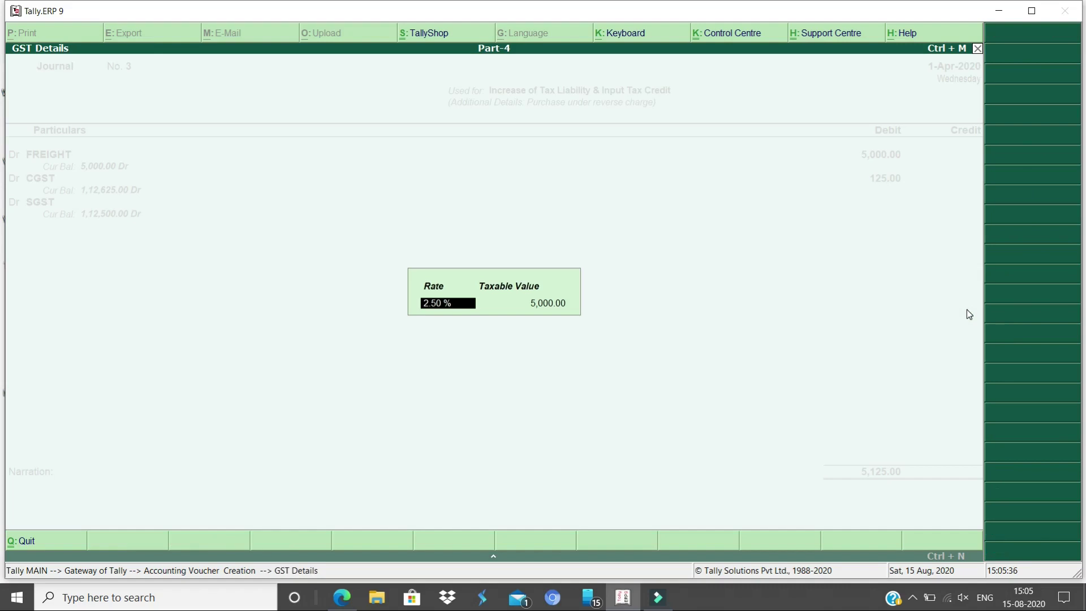
key(Return)
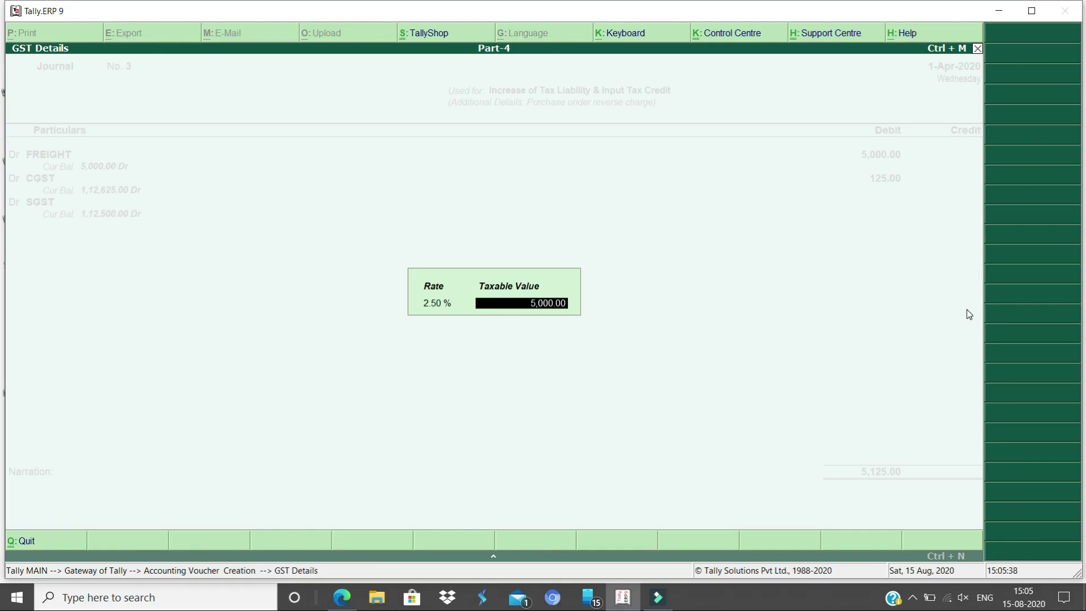
key(Return)
text(12)
key(BackSpace)
key(BackSpace)
text(125)
key(Return)
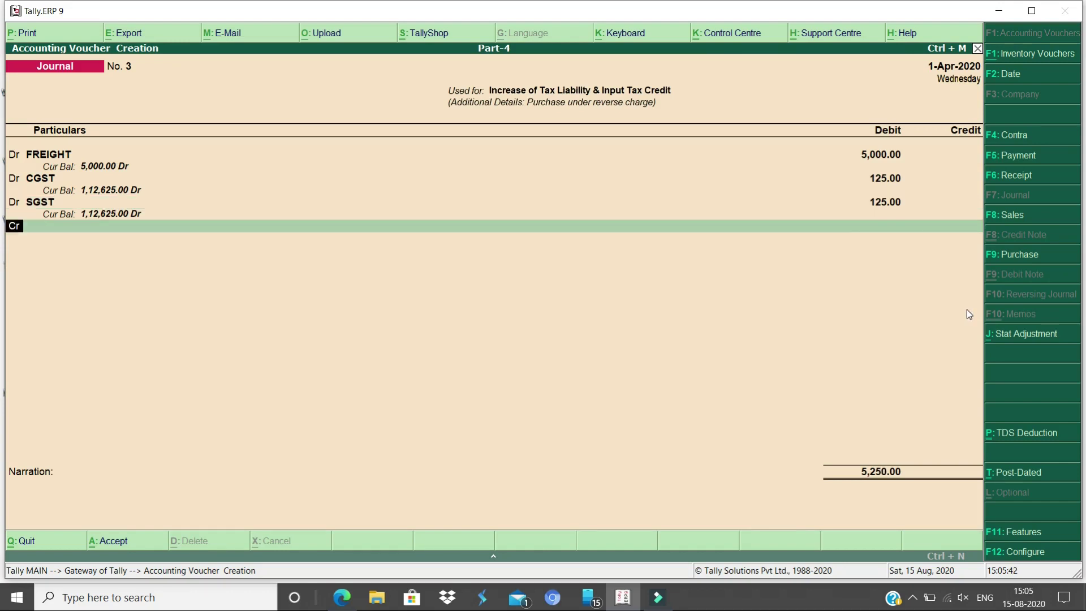
key(Return)
text(PRO)
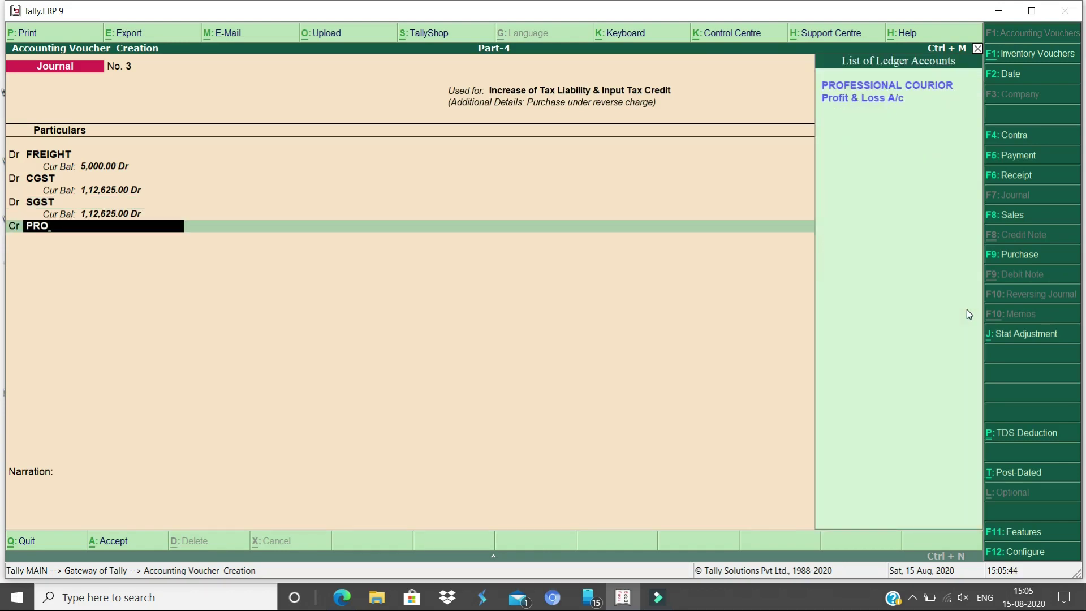
Credit PROFESSIONAL COURIOR 5,000.00 against a New Ref bill named 3
key(Return)
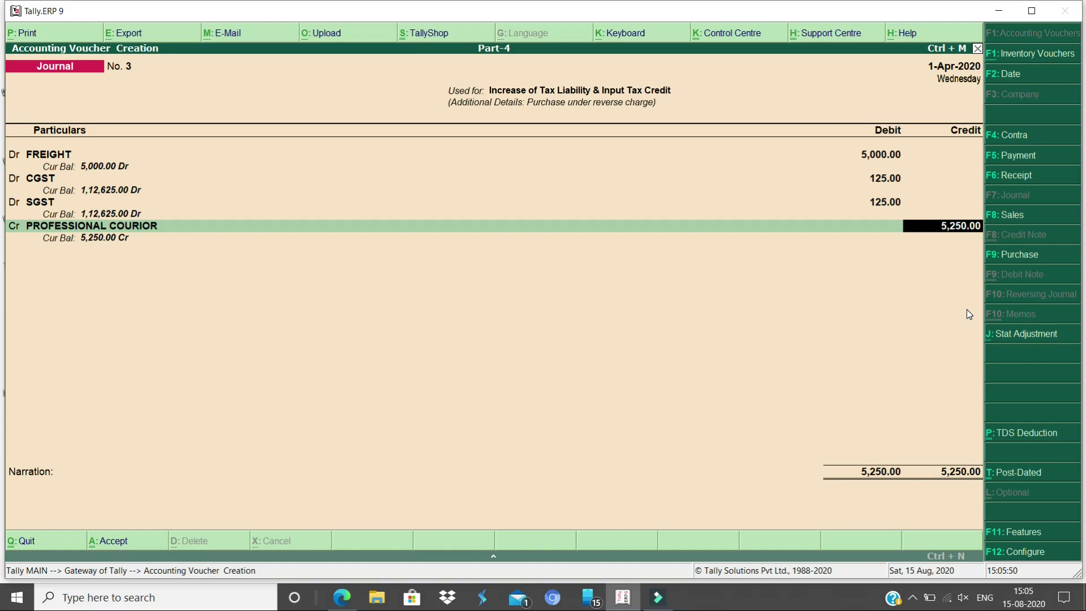
text(5000)
key(Return)
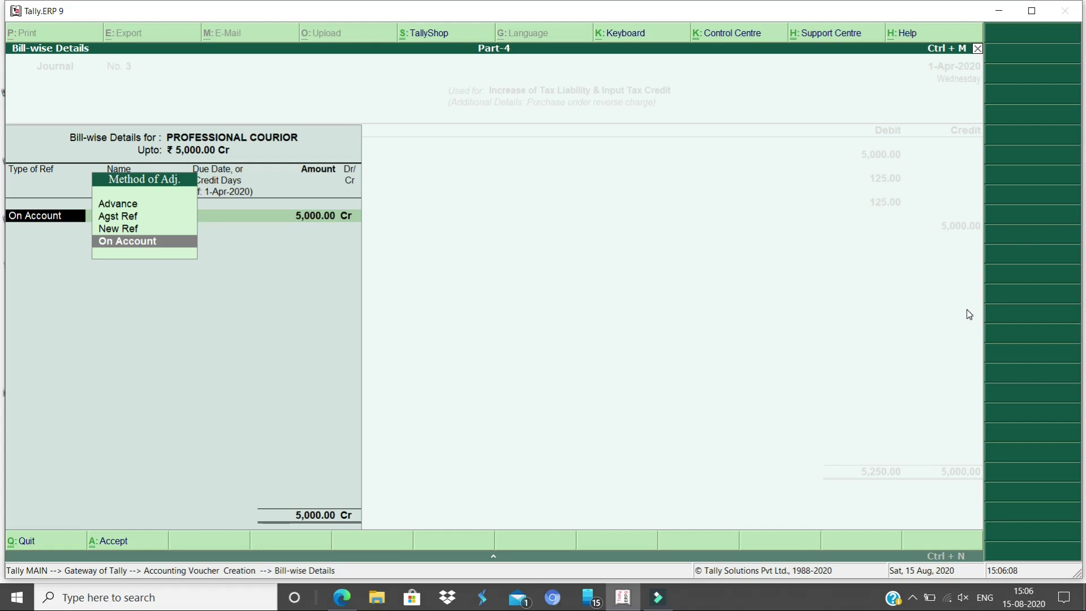
key(Up)
key(Up)
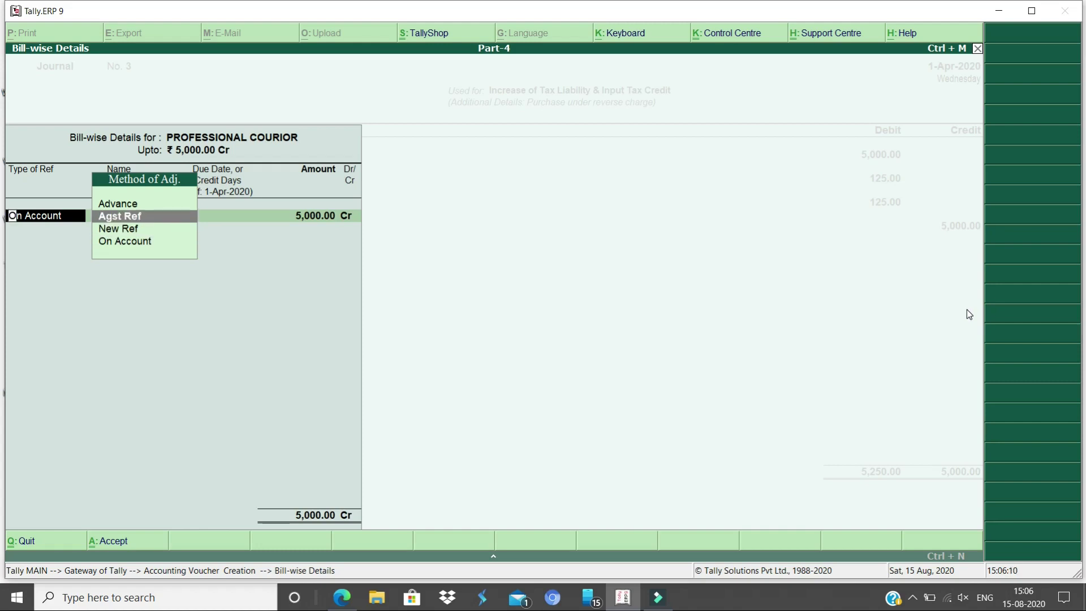
key(Return)
key(BackSpace)
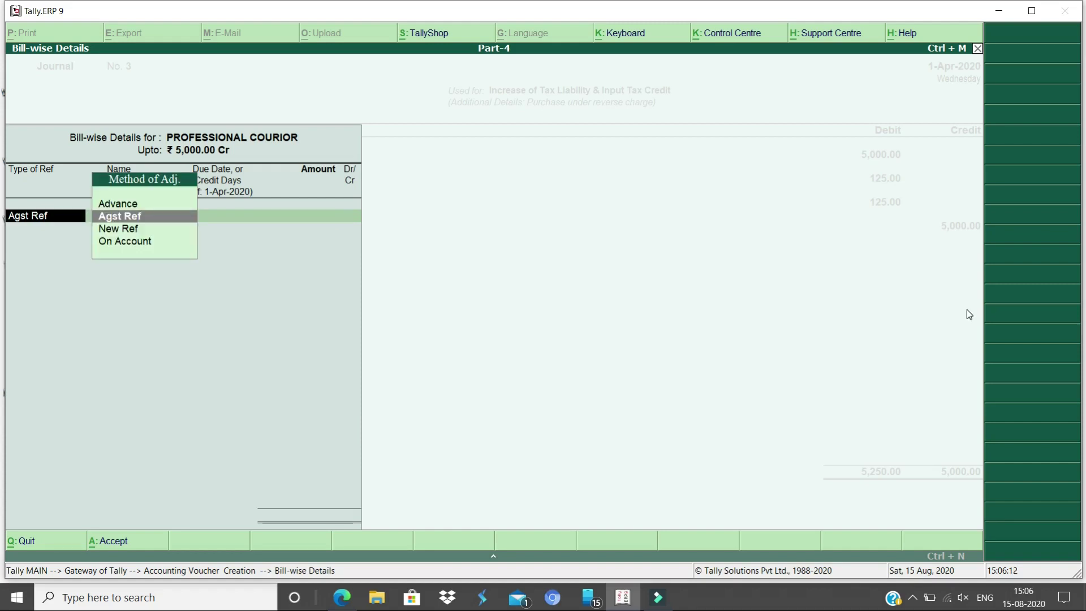
key(Down)
key(Return)
key(Return)
key(Return)
key(Return)
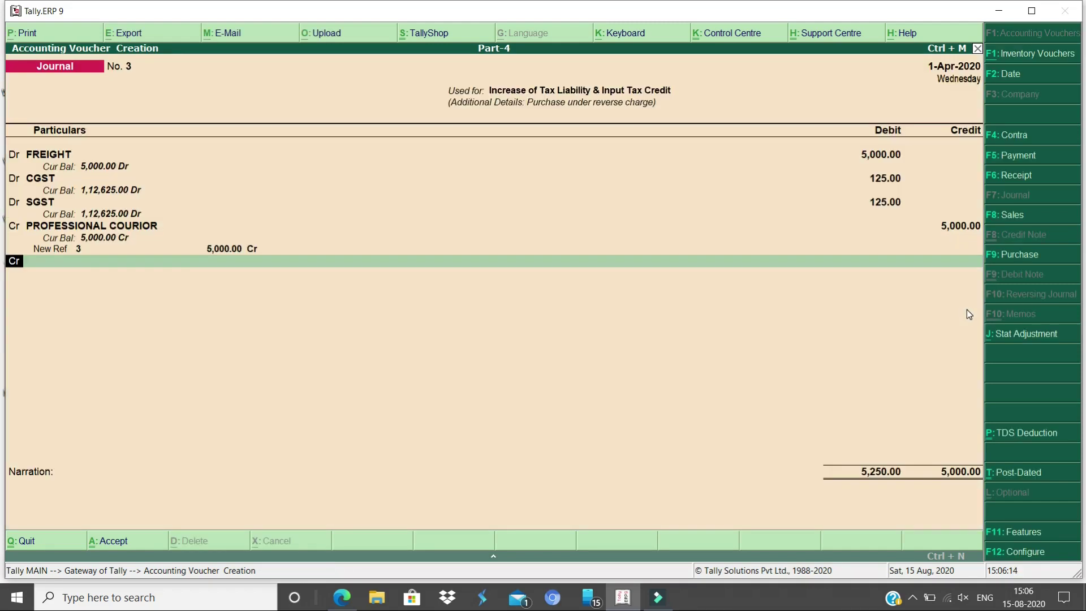
key(Return)
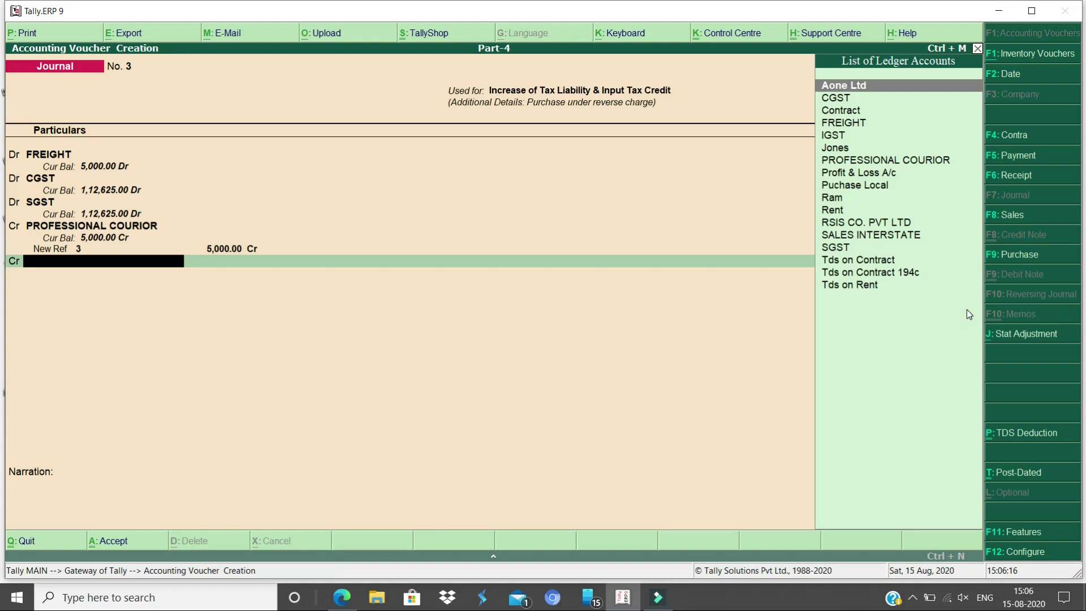
Credit CGST 125.00 at 2.5% on a 5,000 taxable value
text(cgs)
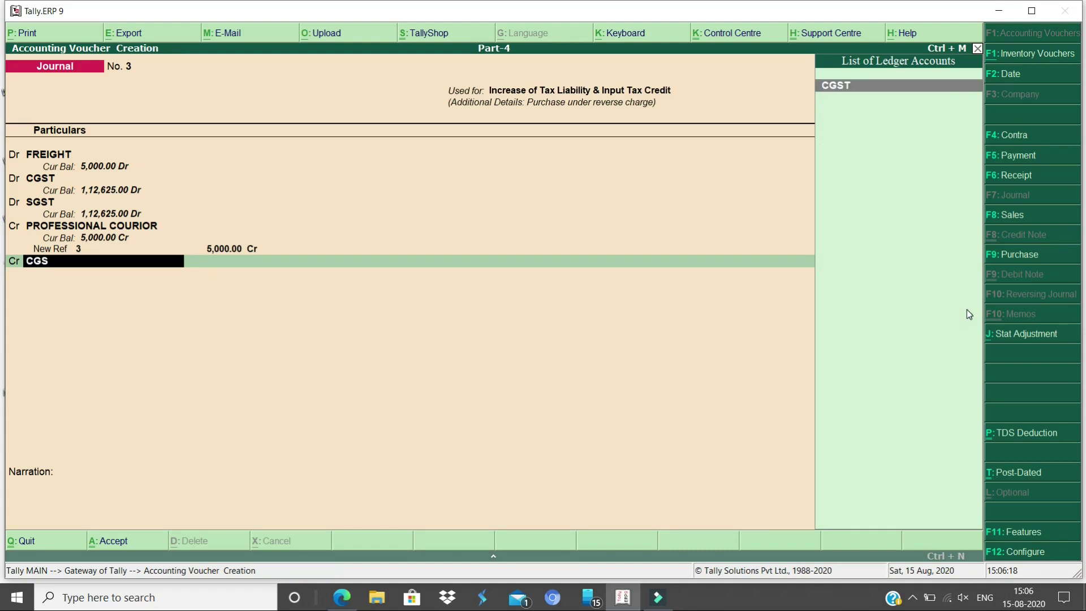
key(Return)
text(2.5)
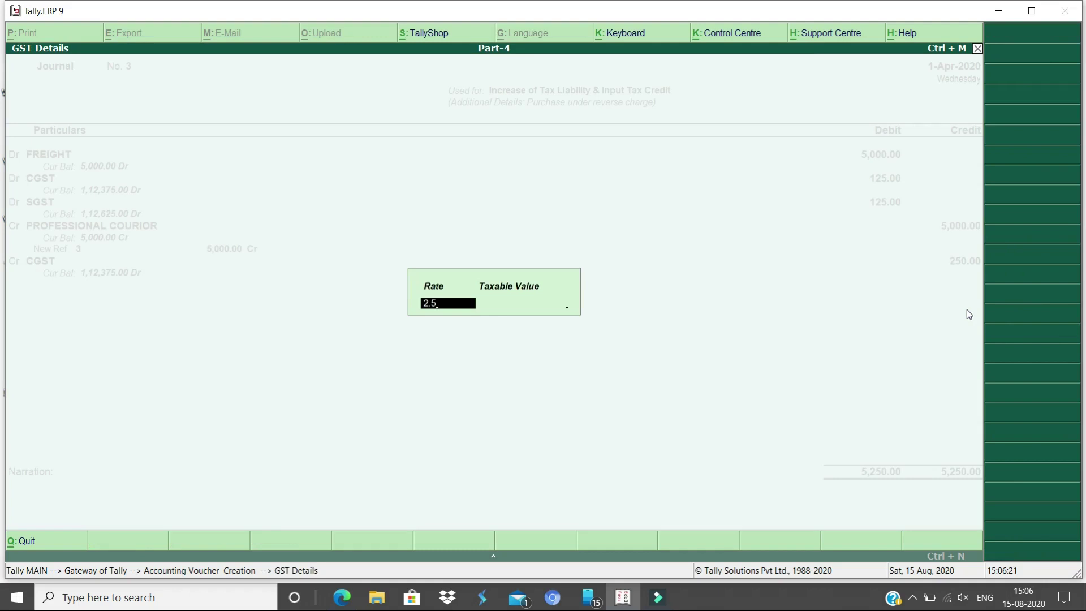
key(Return)
text(5000)
key(Return)
text(125)
key(Return)
Credit SGST 125.00, save the balanced 5,250.00 journal, and return to Gateway of Tally
key(Return)
text(sgs)
key(Return)
key(Return)
key(Return)
key(Return)
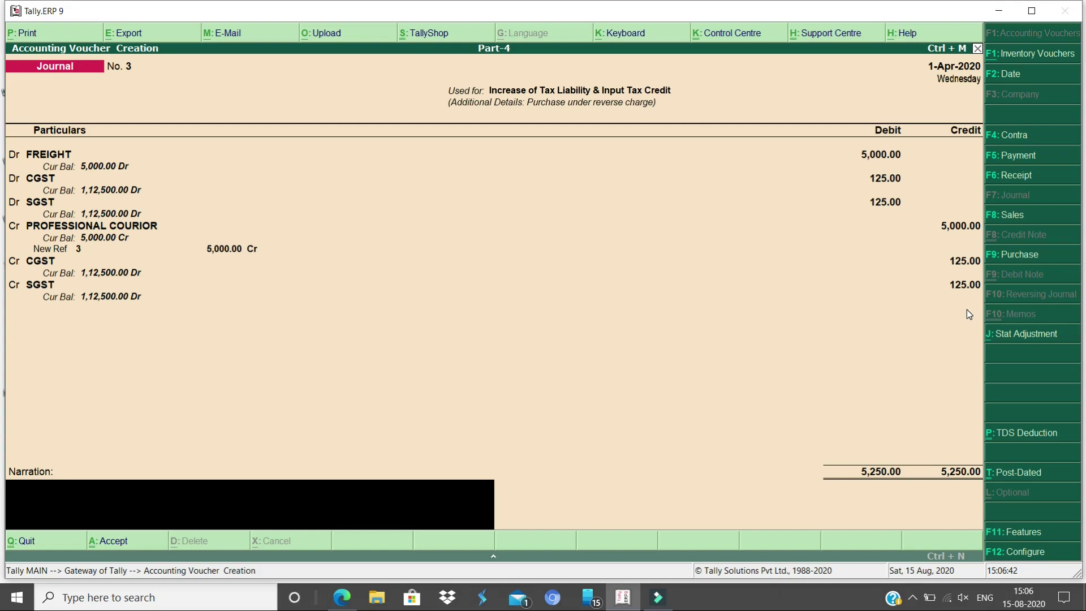
key(Return)
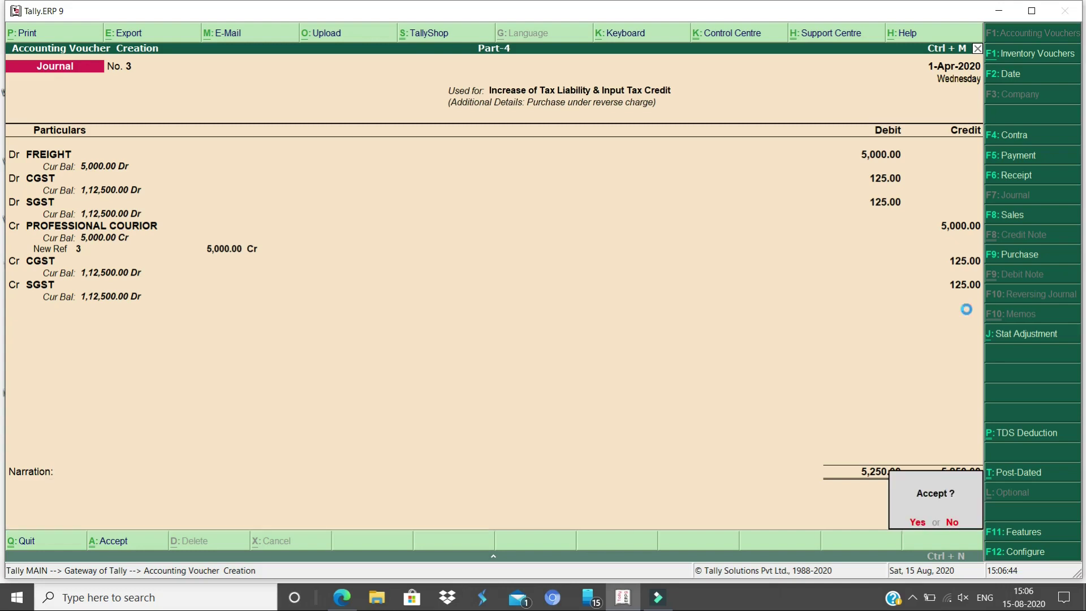
key(Return)
key(Escape)
key(Return)
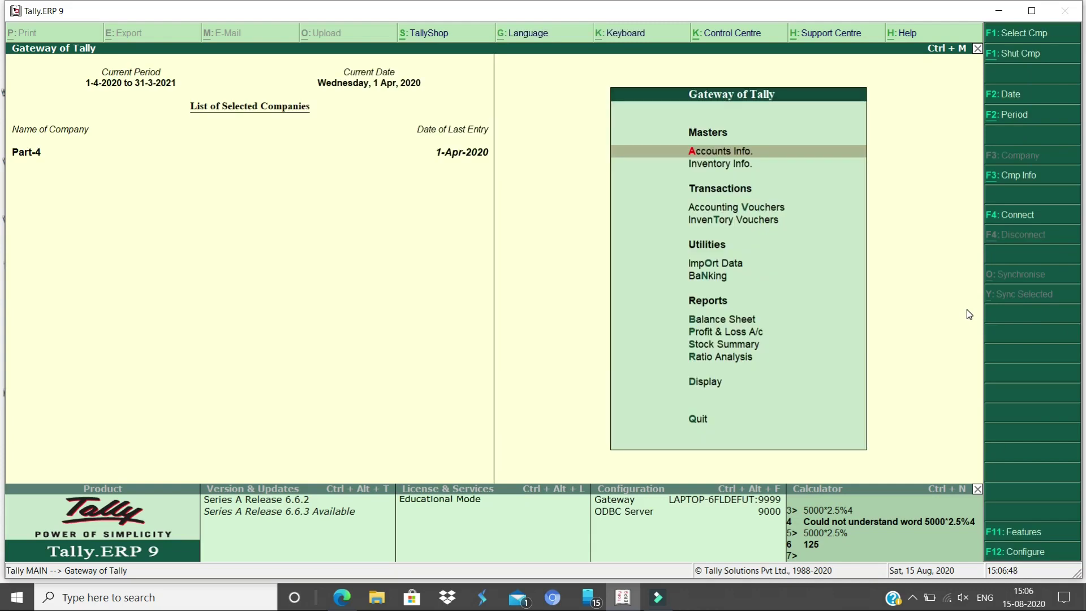
key(d)
key(u)
key(g)
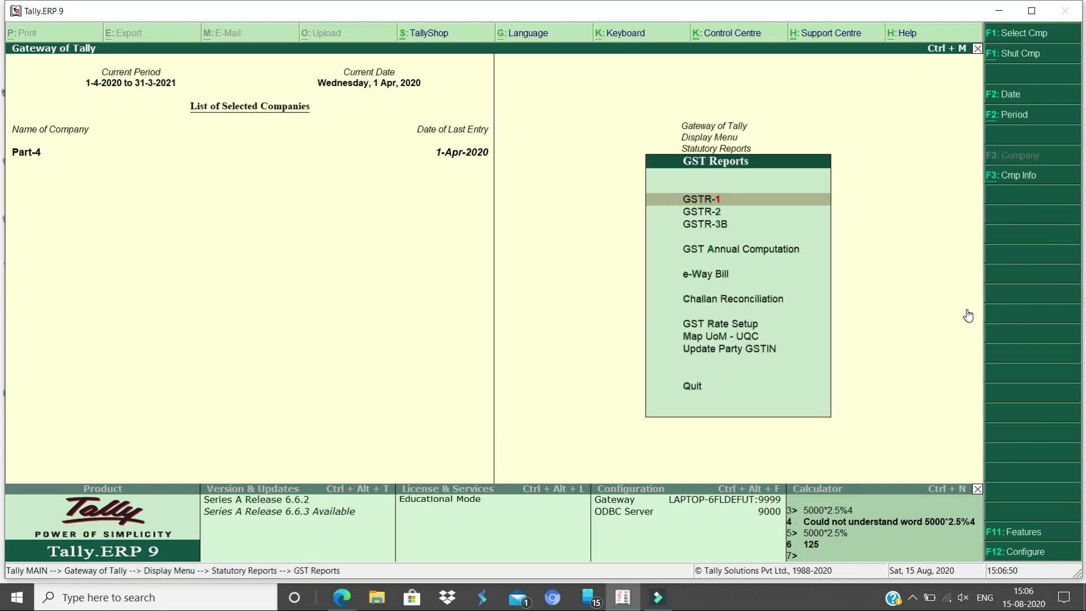
key(Down)
key(Down)
key(Down)
key(Up)
key(Return)
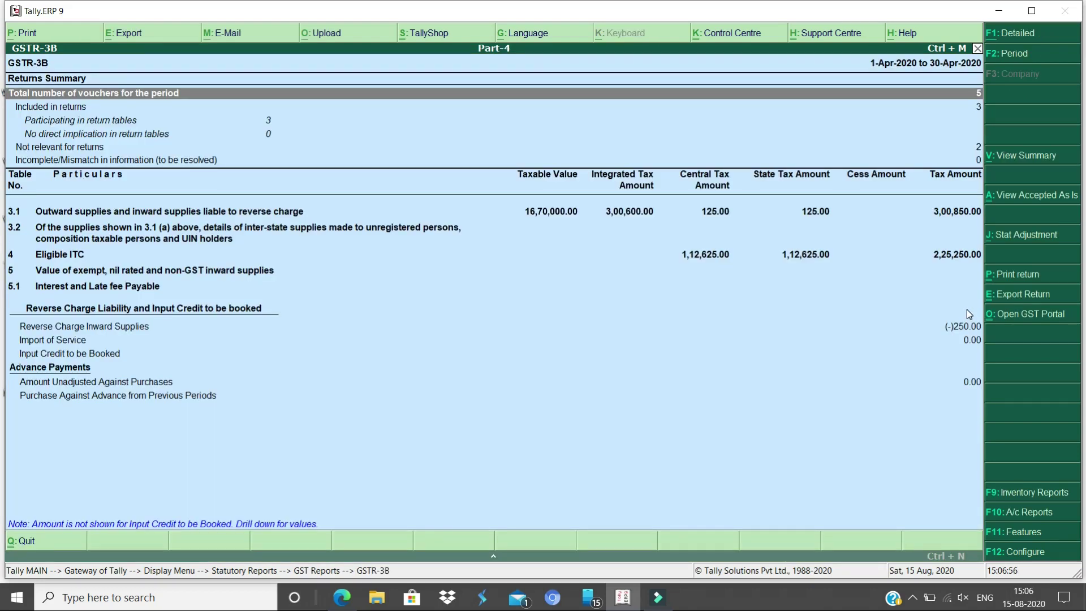
key(Down)
key(Down)
key(Down)
key(Down)
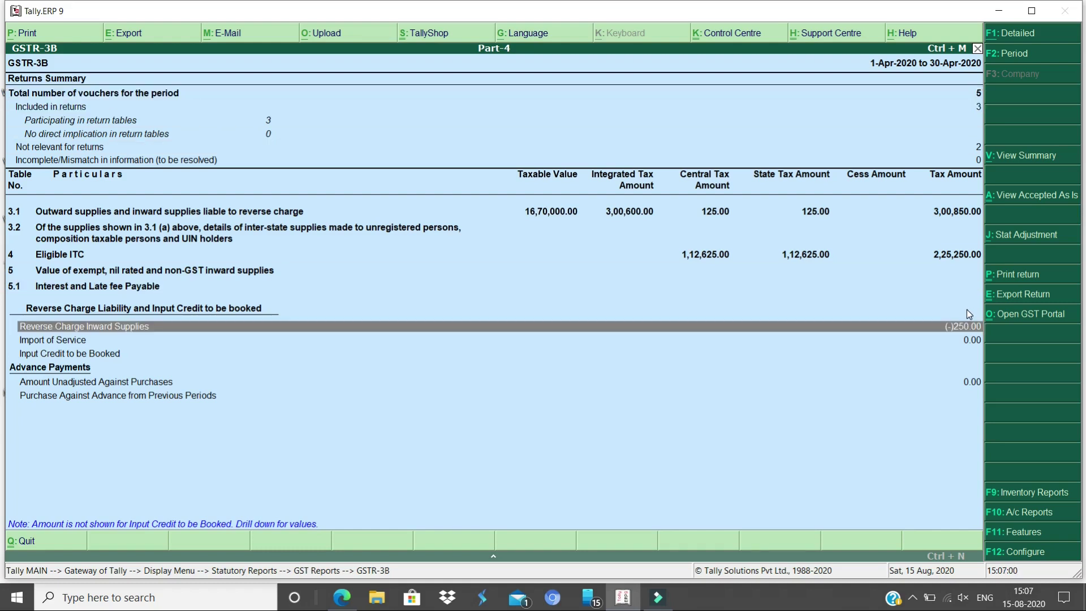
key(Return)
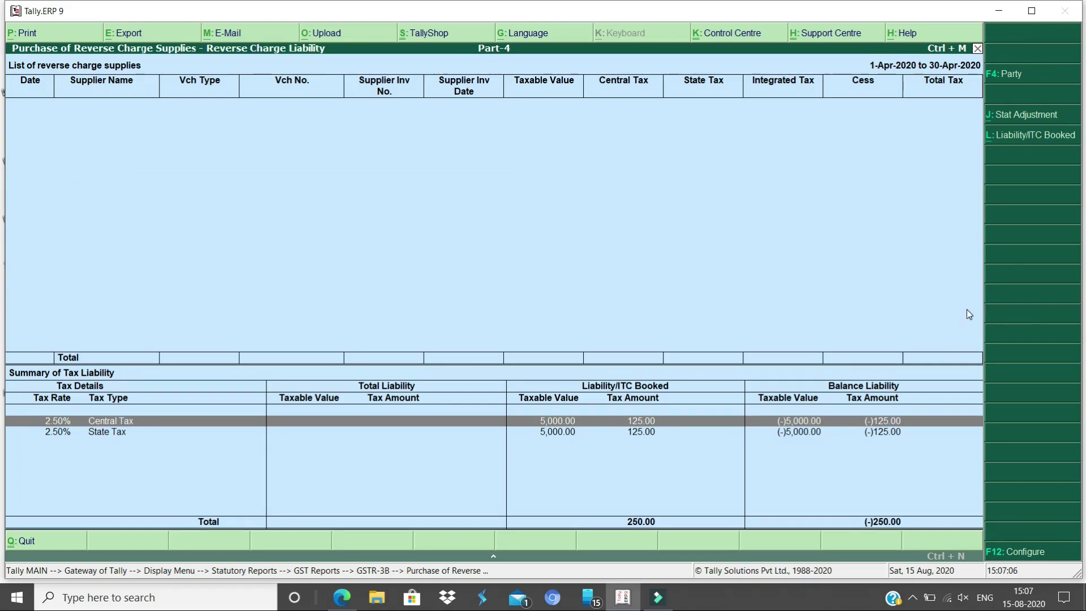
key(Escape)
key(Up)
key(Up)
key(Up)
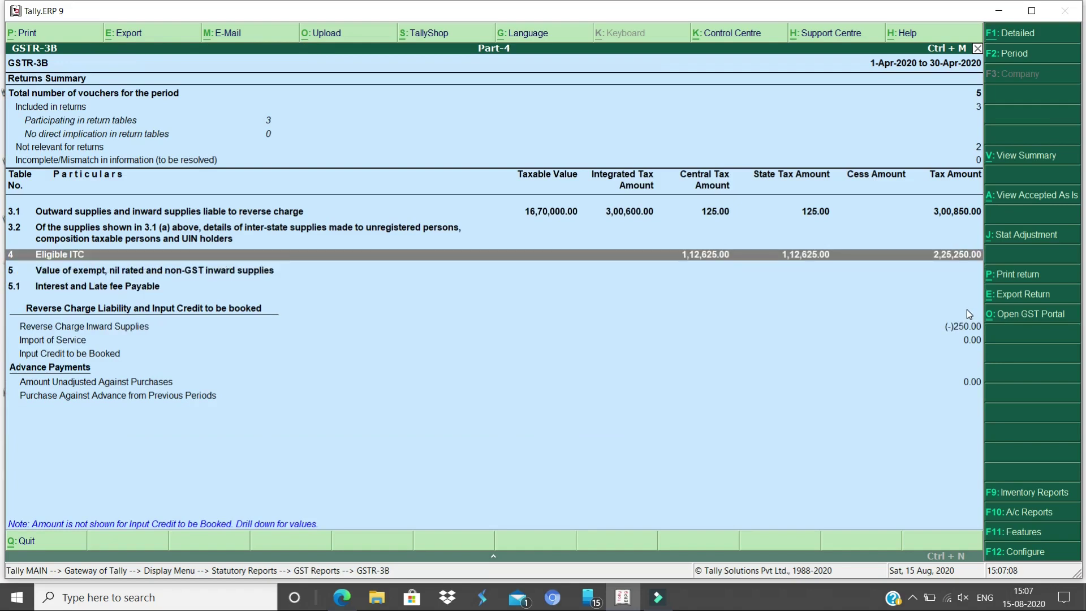
key(Return)
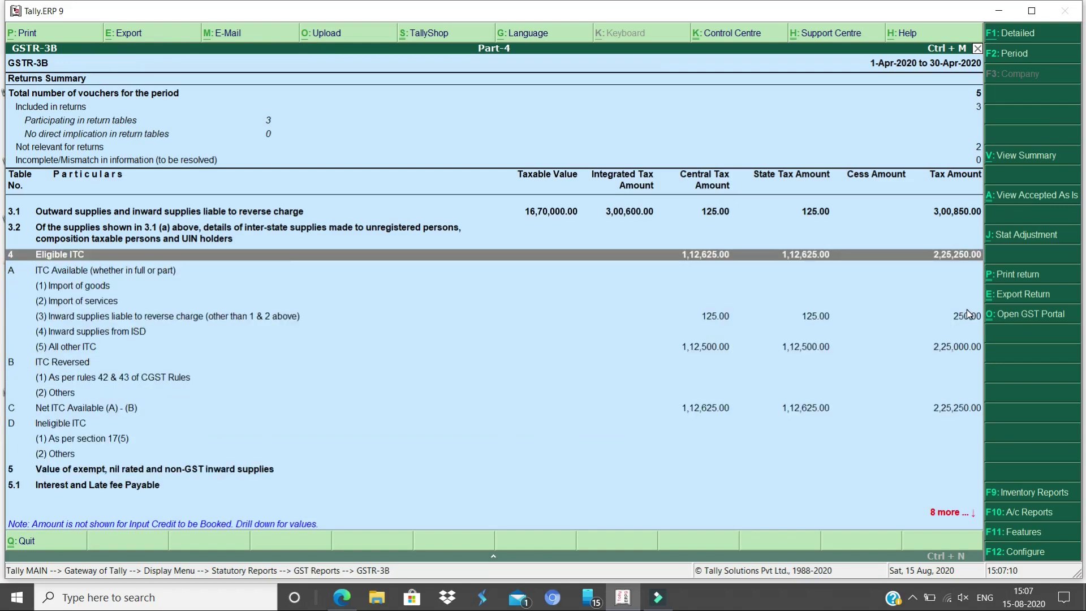
key(Down)
key(Down)
key(Down)
key(Down)
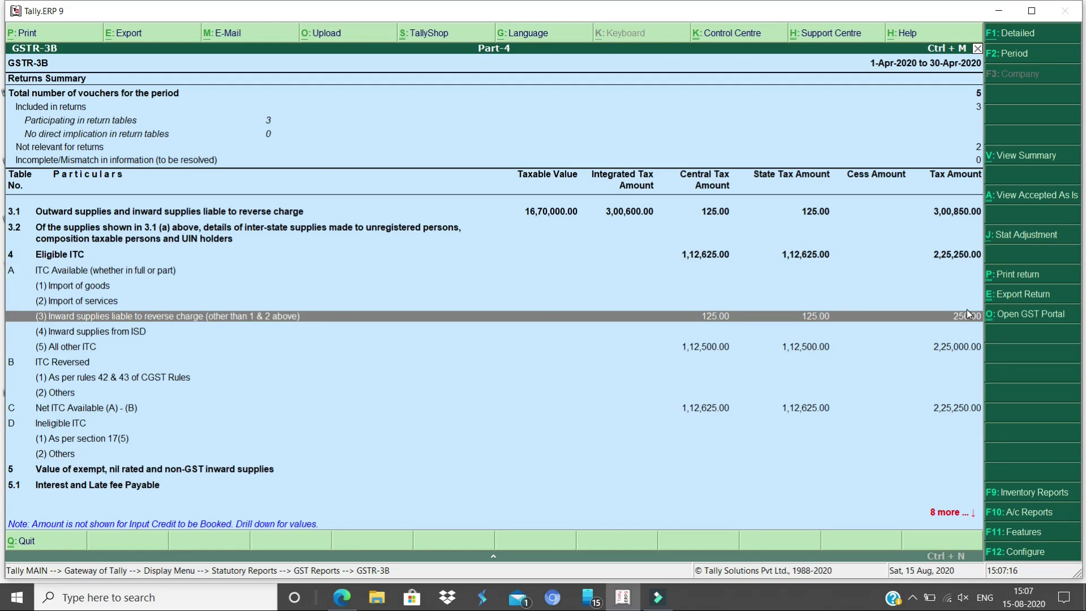
key(Up)
key(Down)
key(Down)
key(Down)
key(Down)
key(Down)
key(Down)
key(Down)
key(Down)
key(Down)
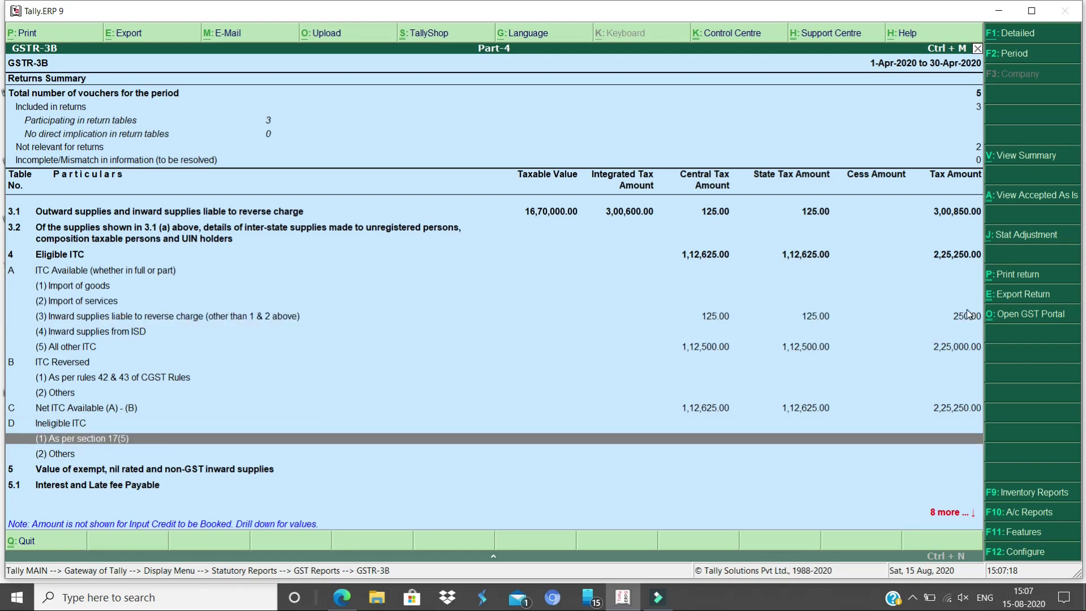
key(Down)
key(Down)
scroll(969, 315, down, 6)
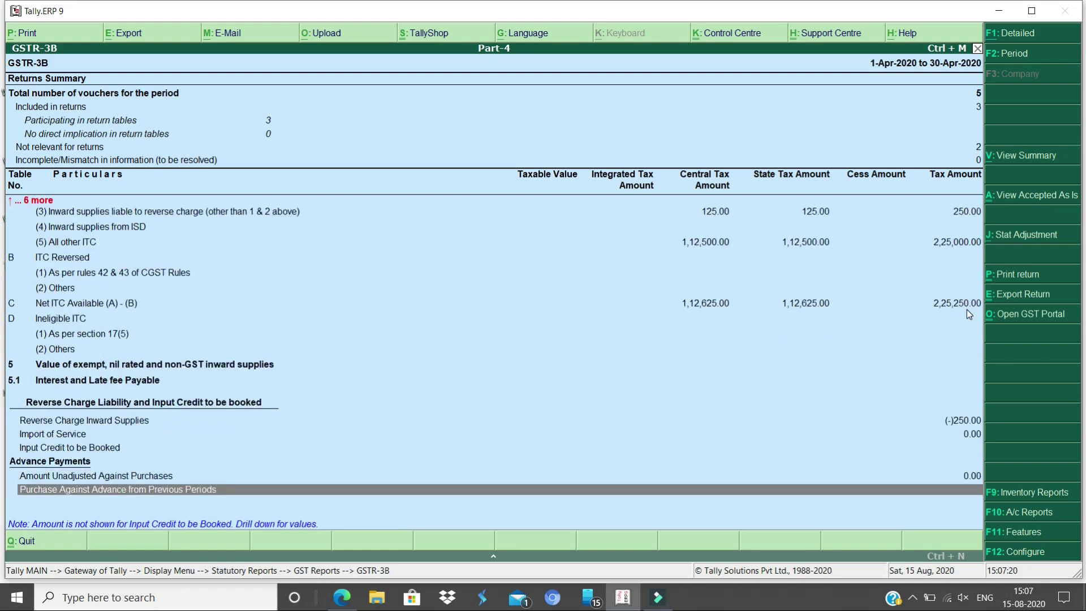
scroll(966, 310, up, 4)
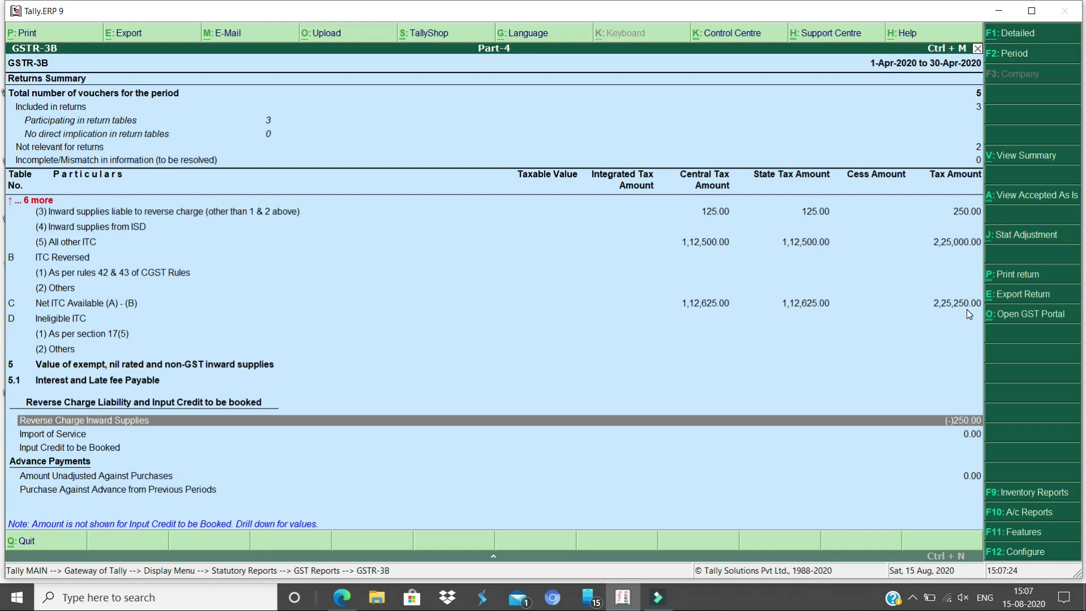
scroll(966, 310, down, 1)
scroll(966, 310, up, 1)
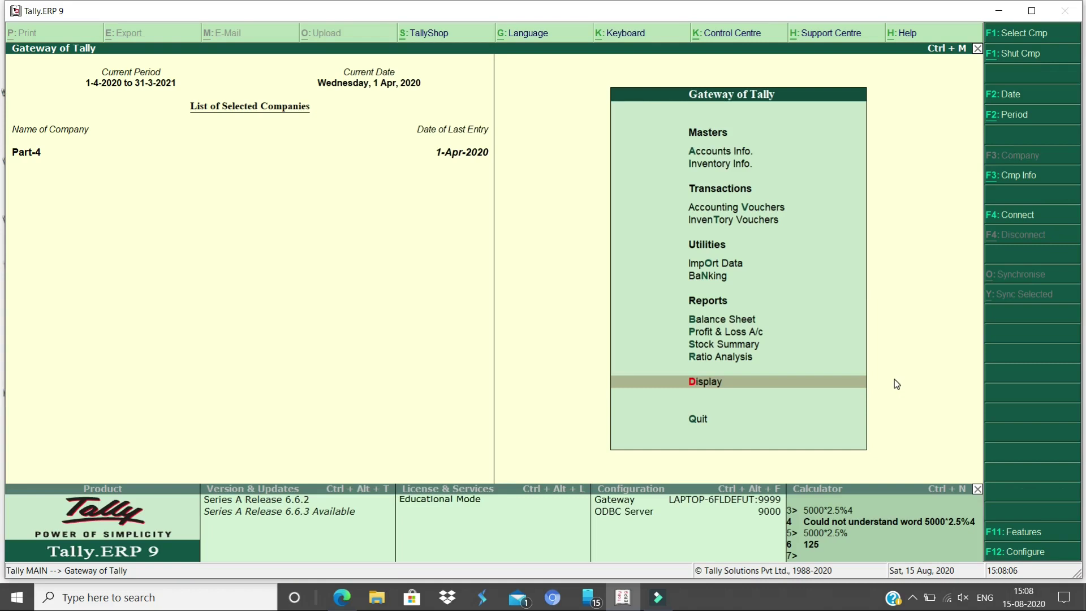
Reopen GSTR-3B for April 2020 from Statutory Reports, showing 3,00,850.00 tax and 2,25,250.00 eligible ITC
key(Return)
key(y)
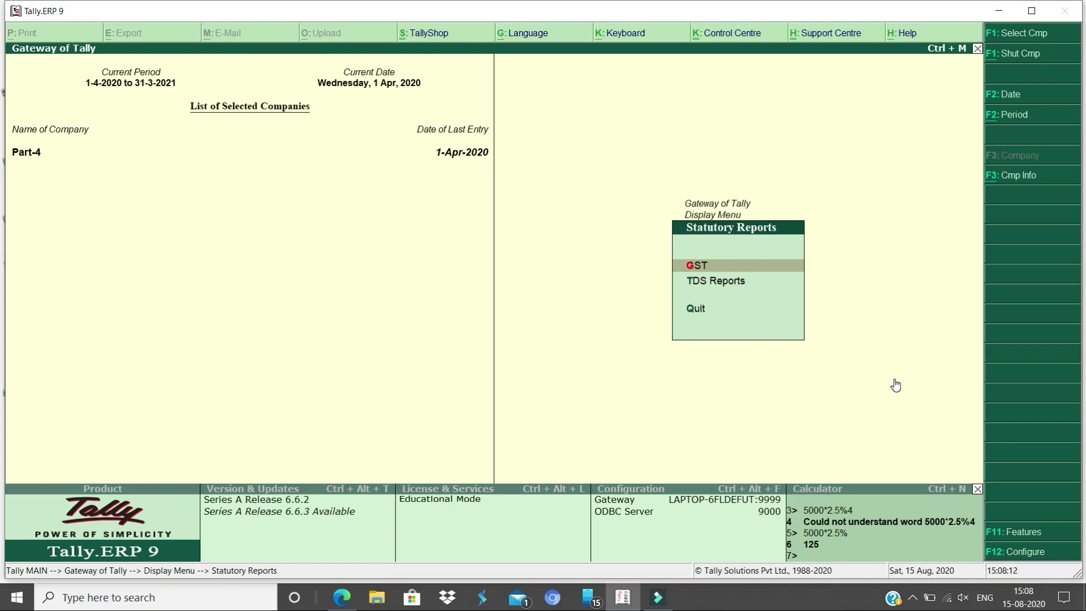
key(Return)
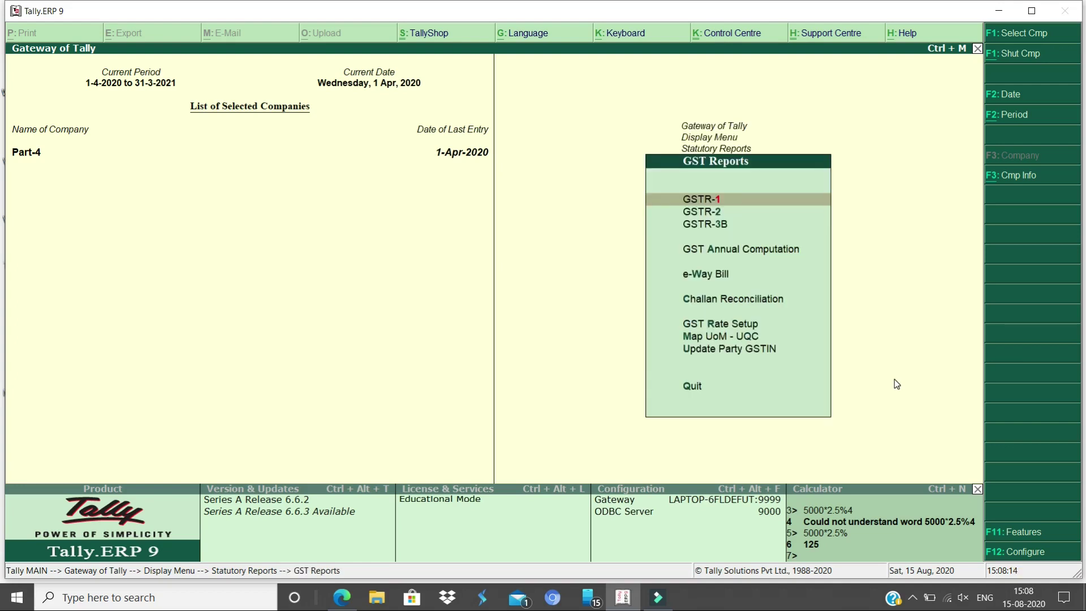
key(Down)
key(Down)
key(Return)
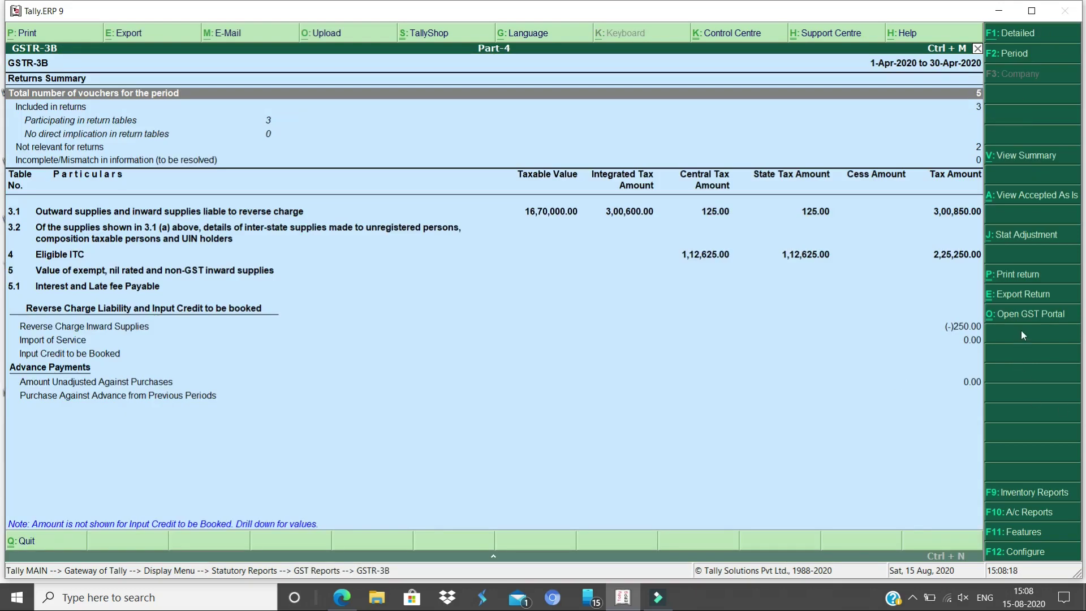
Export April's GSTR-3B in JSON (Data Interchange) format as a 2 KB file in the Tally.ERP9 folder
click(1034, 295)
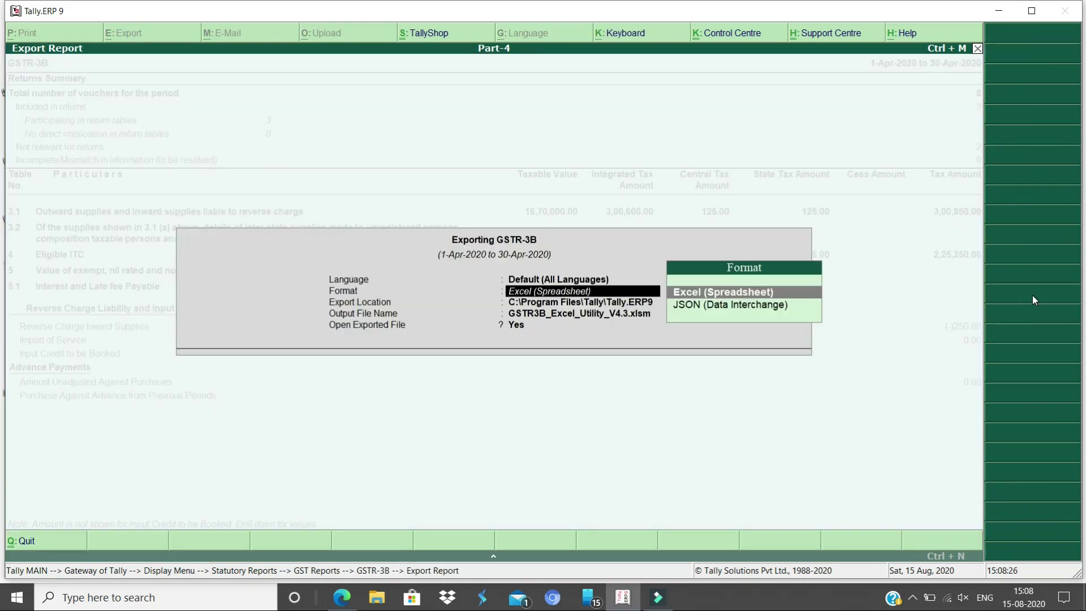
key(Down)
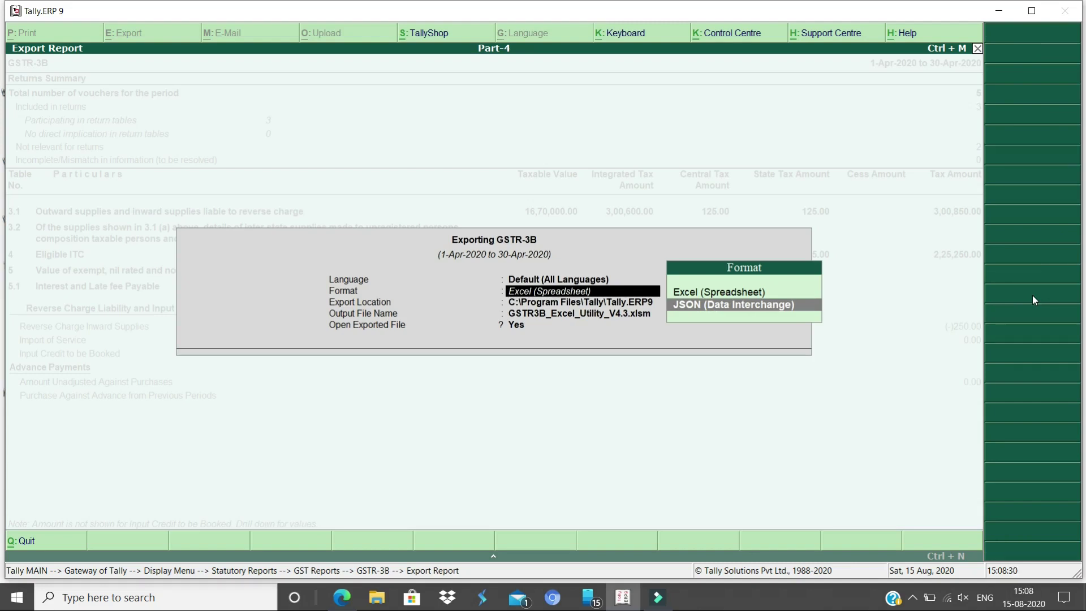
key(Return)
key(Return)
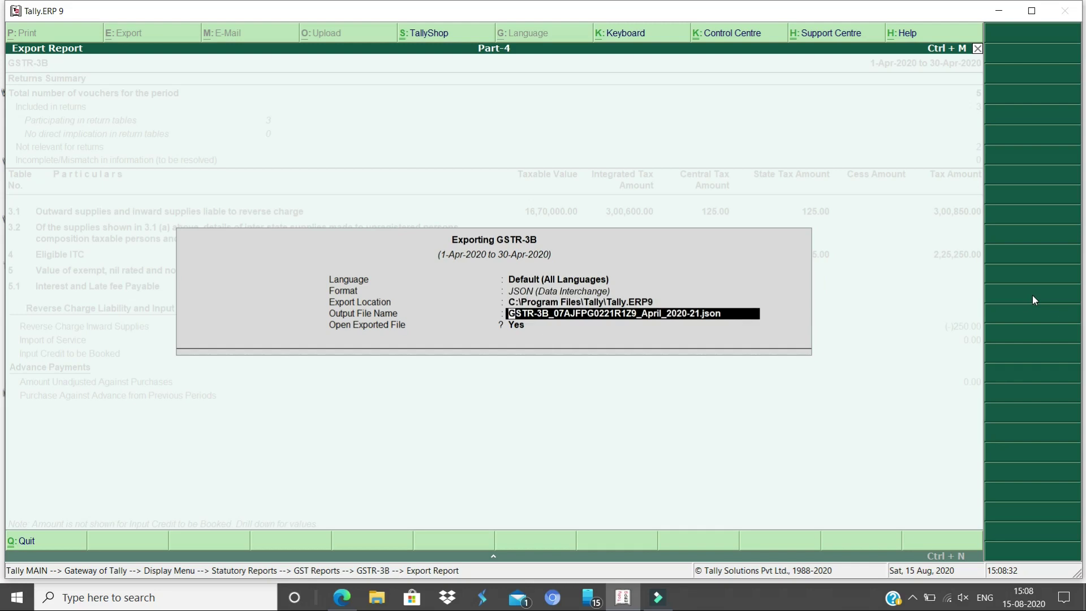
key(BackSpace)
key(BackSpace)
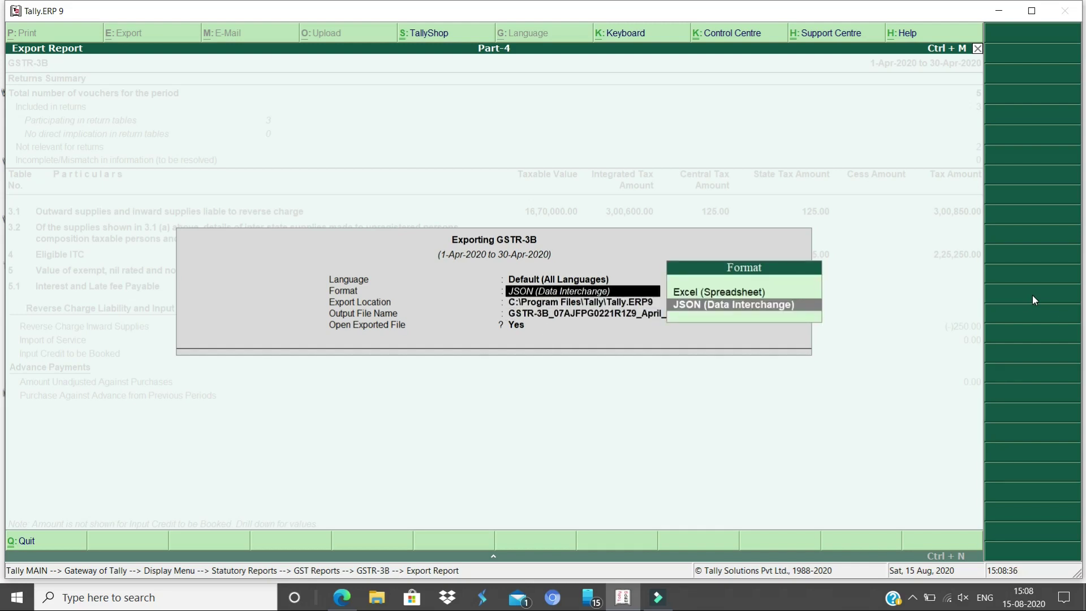
key(Return)
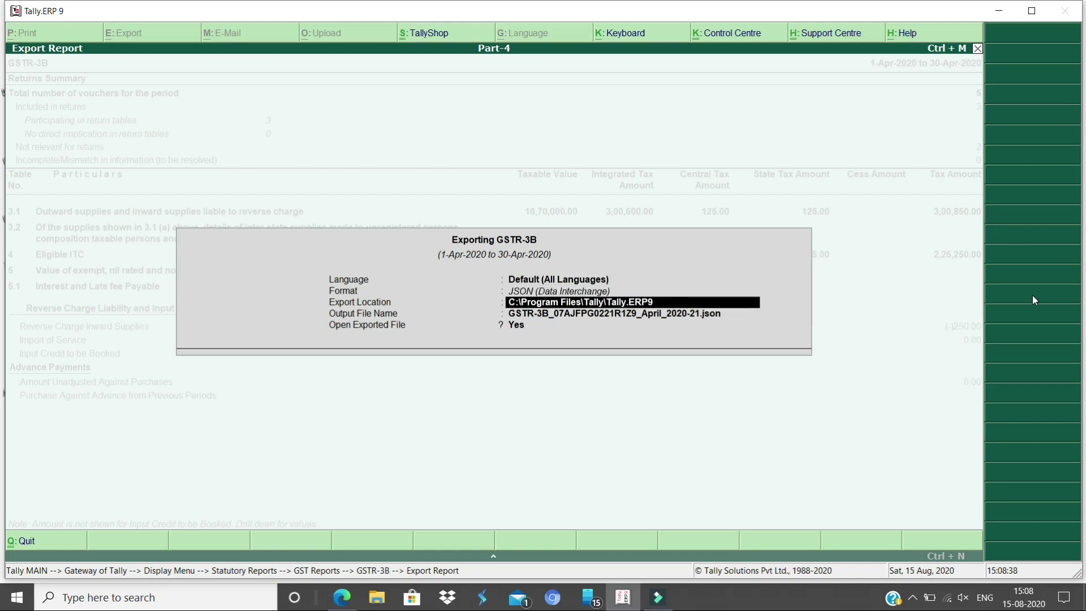
key(Return)
key(BackSpace)
key(Return)
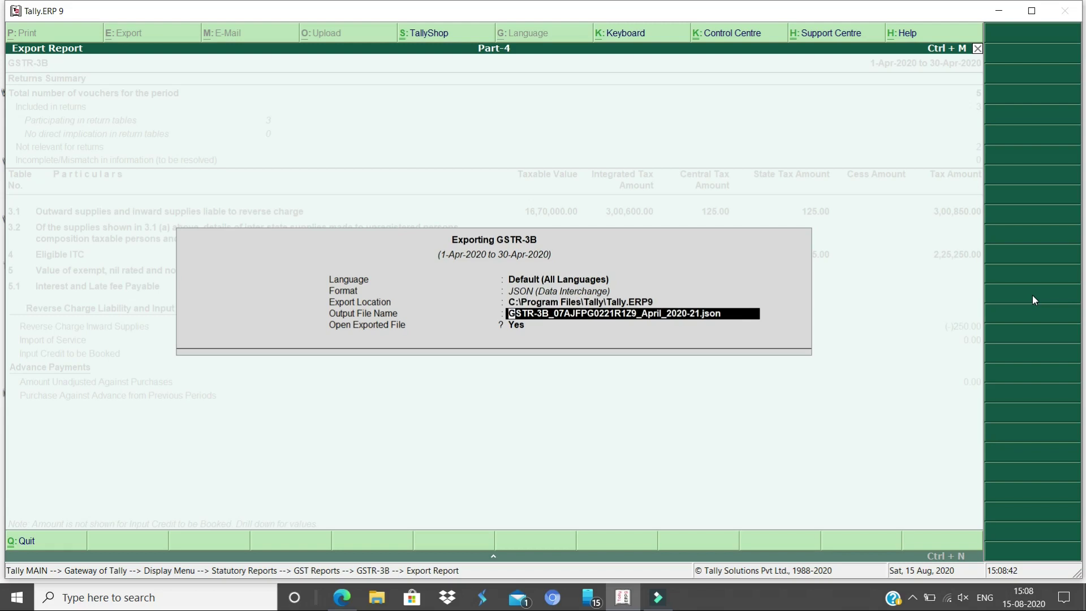
key(Return)
key(Return)
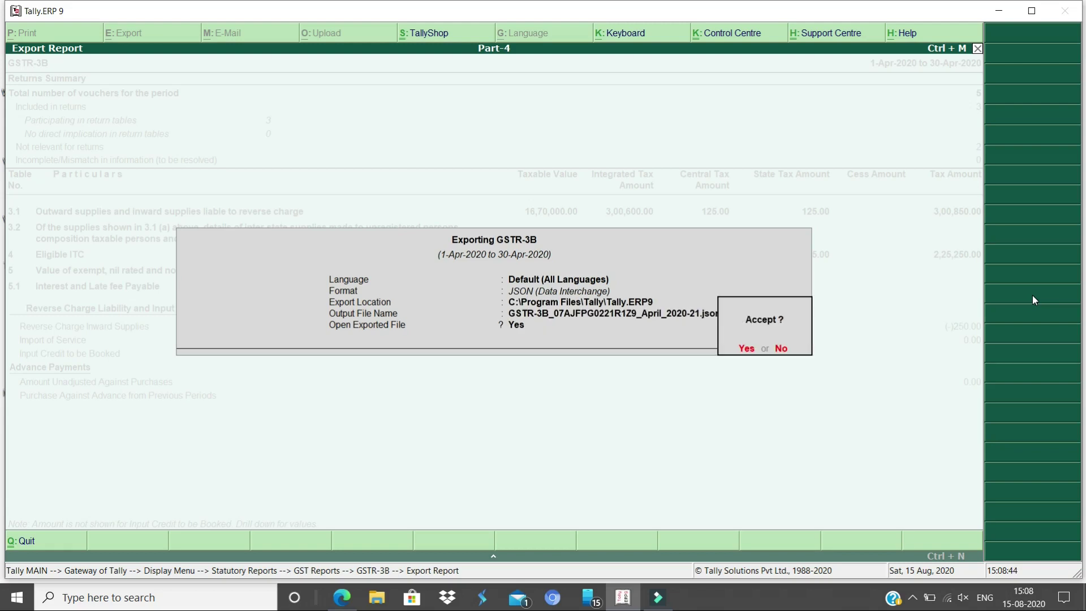
key(Return)
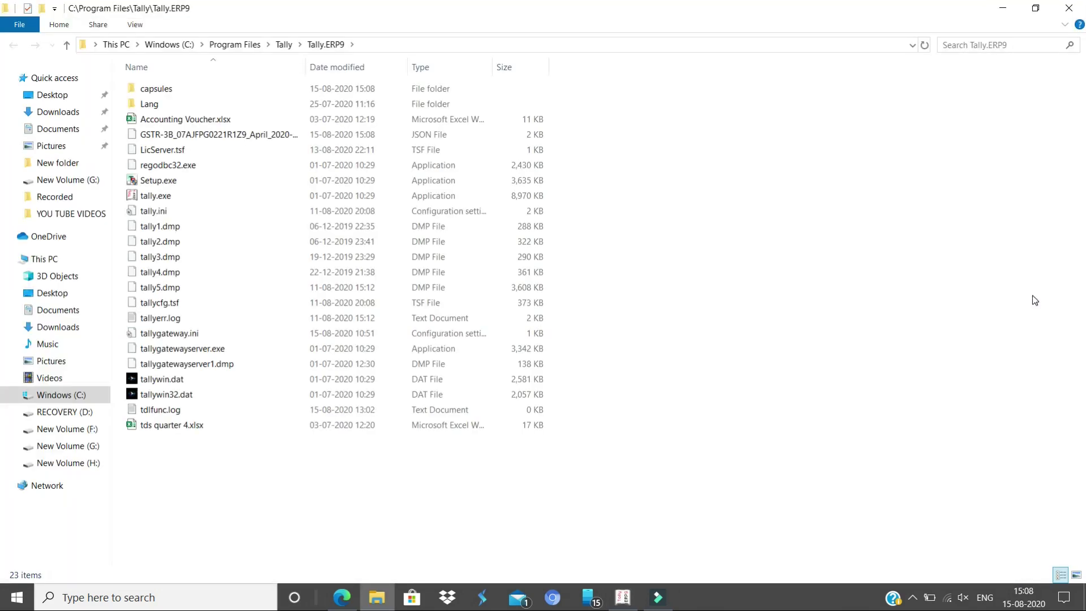
click(280, 138)
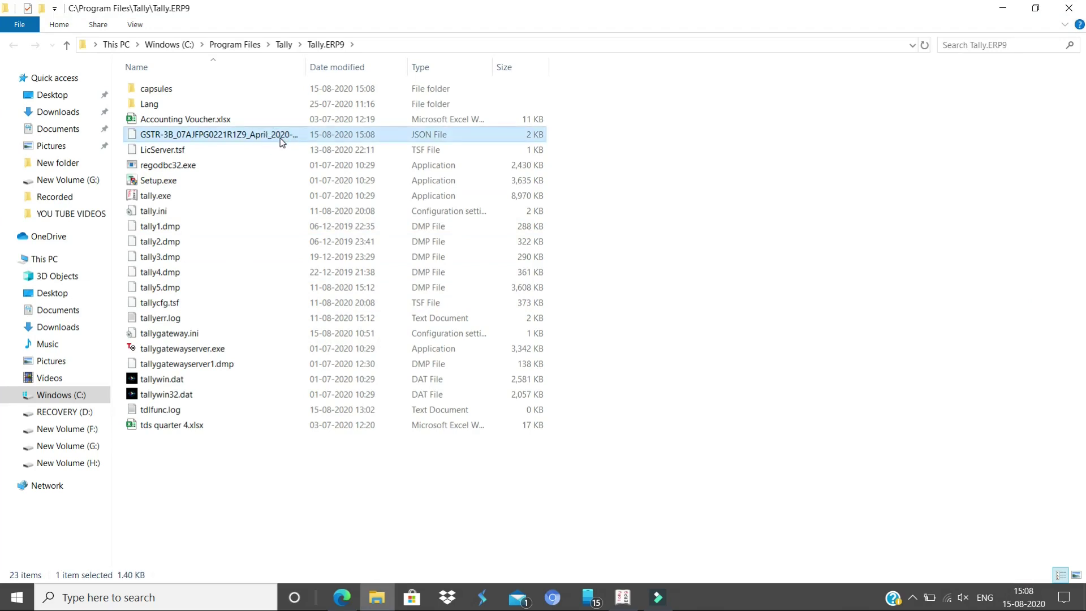
key(alt+Tab)
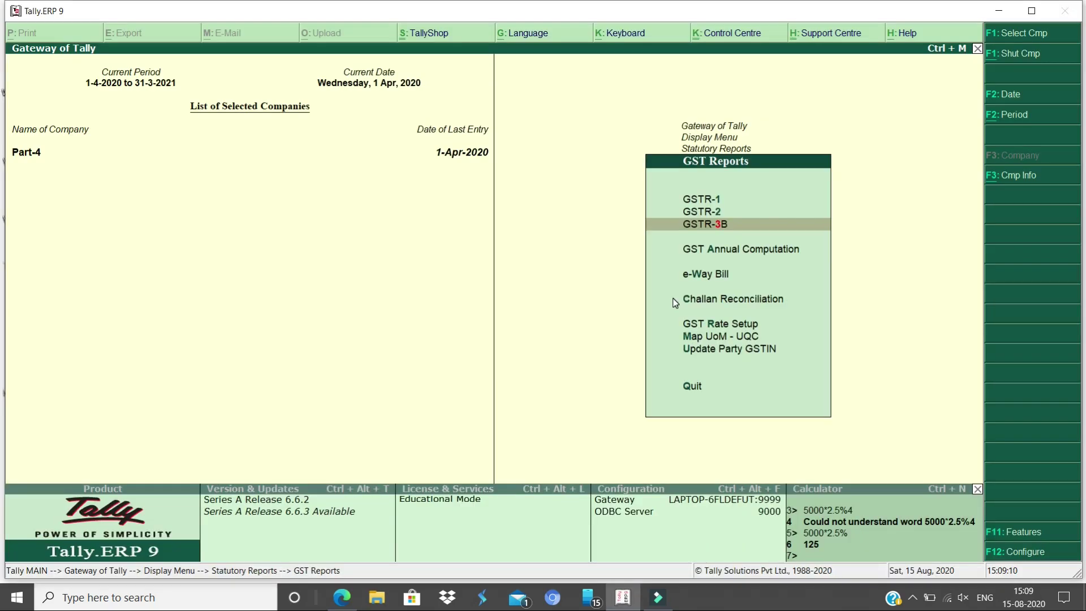
Open April's GSTR-1 and export it as a 1 KB JSON (Data Interchange) file to Tally.ERP9
key(Up)
key(Up)
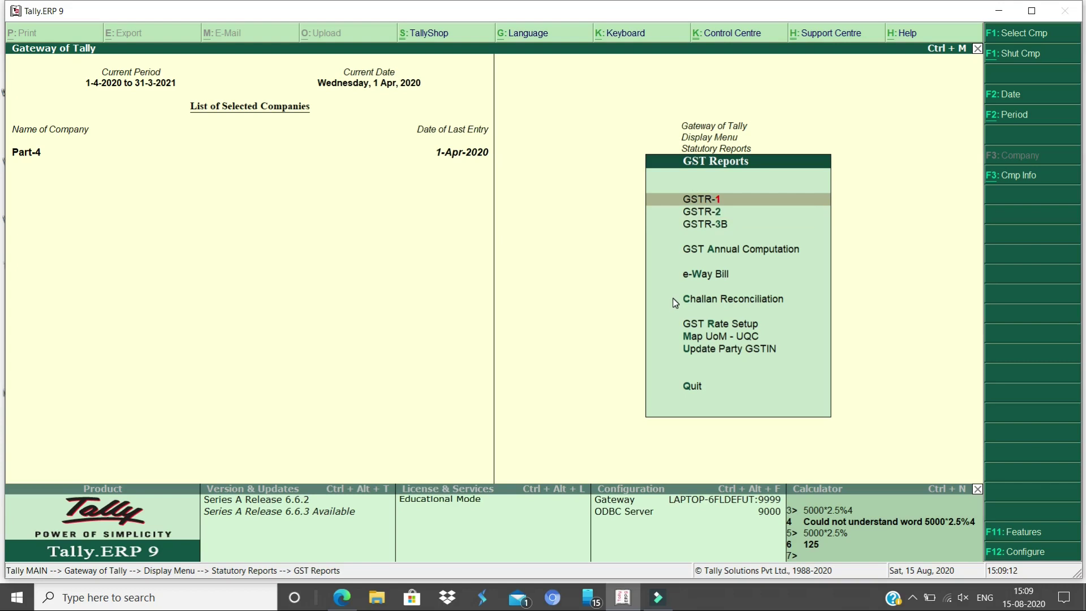
key(Return)
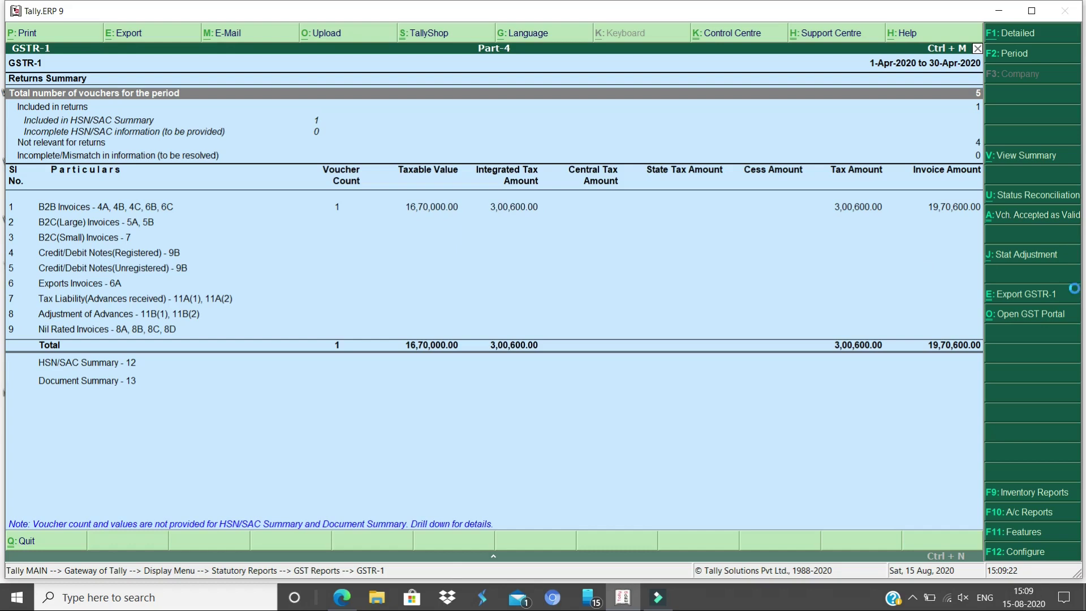
click(1076, 293)
key(Down)
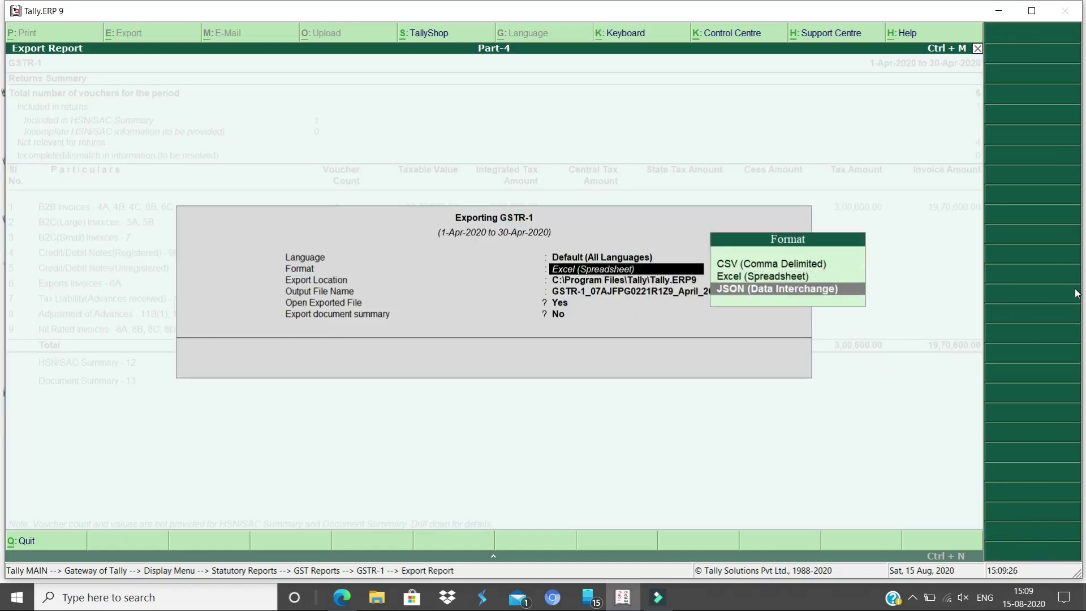
key(Return)
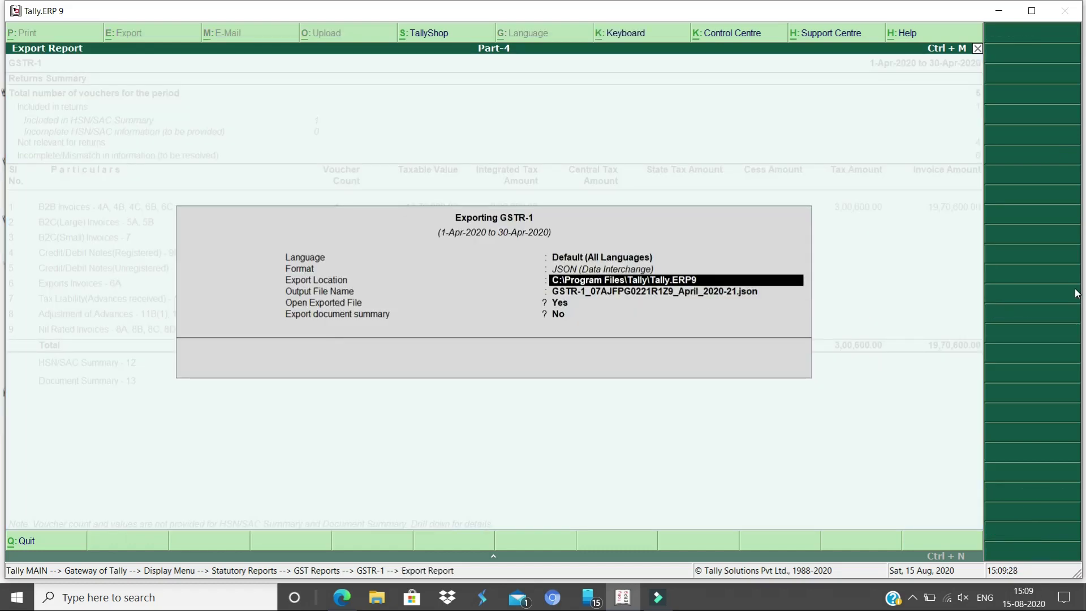
key(Return)
key(Return)
key(Return)
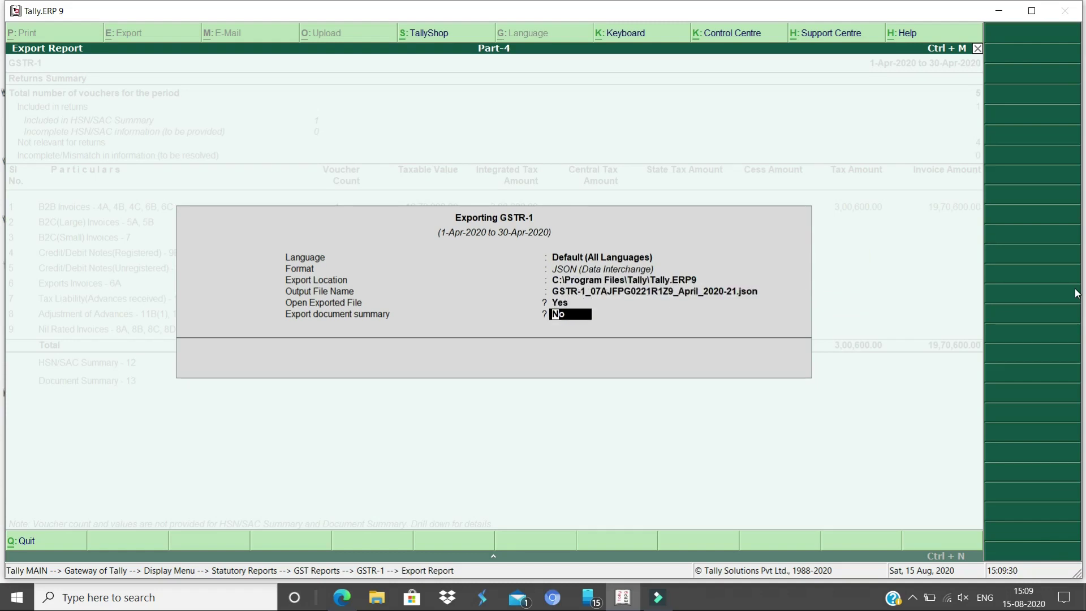
key(Return)
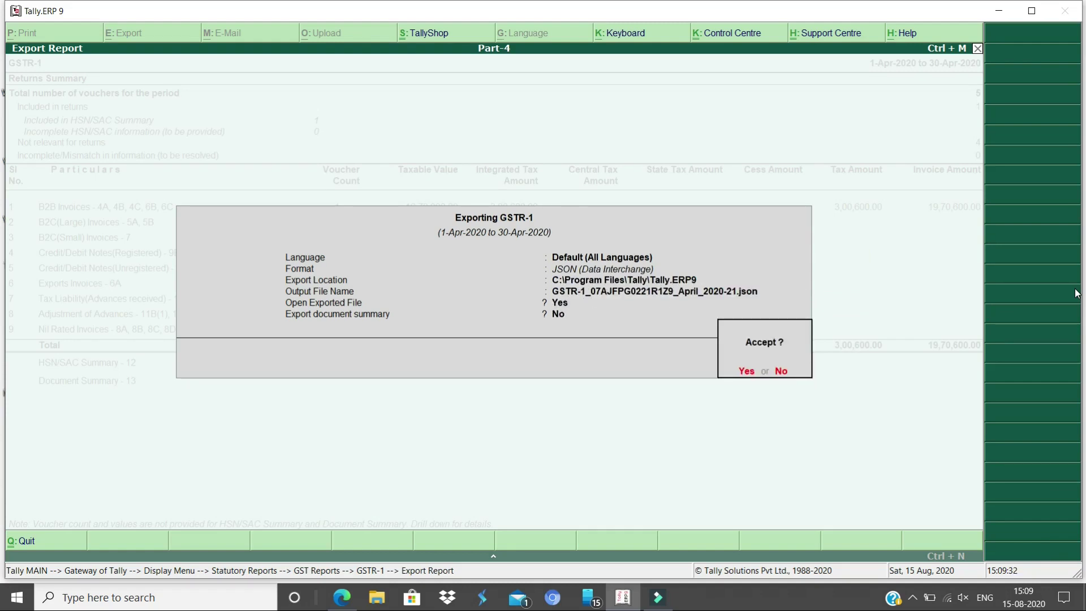
key(Return)
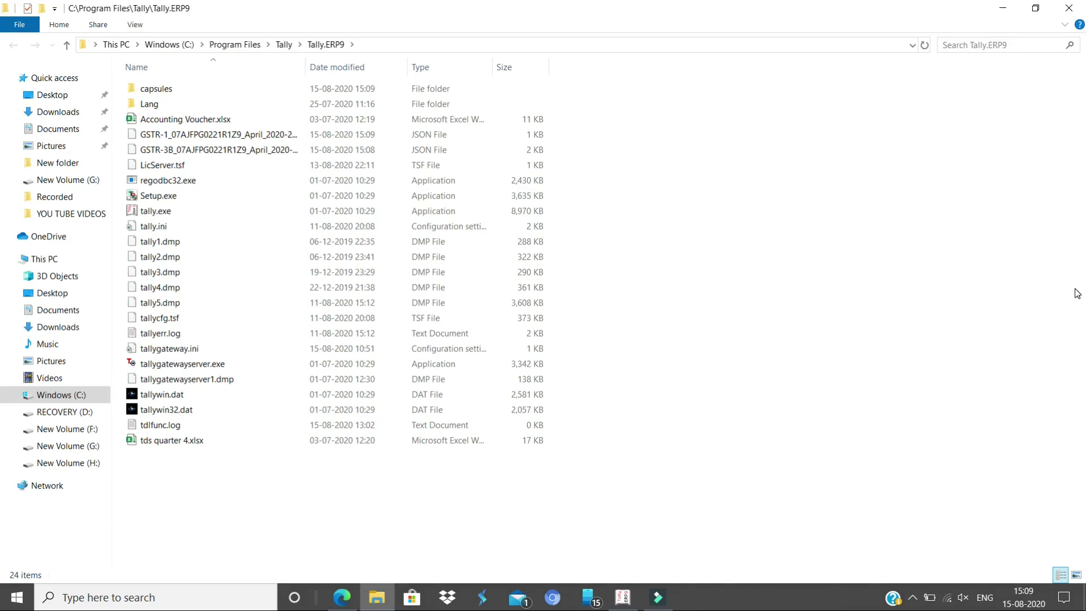
Compare the GSTR-1 and GSTR-3B JSON files in the Tally.ERP9 folder
click(452, 135)
click(449, 148)
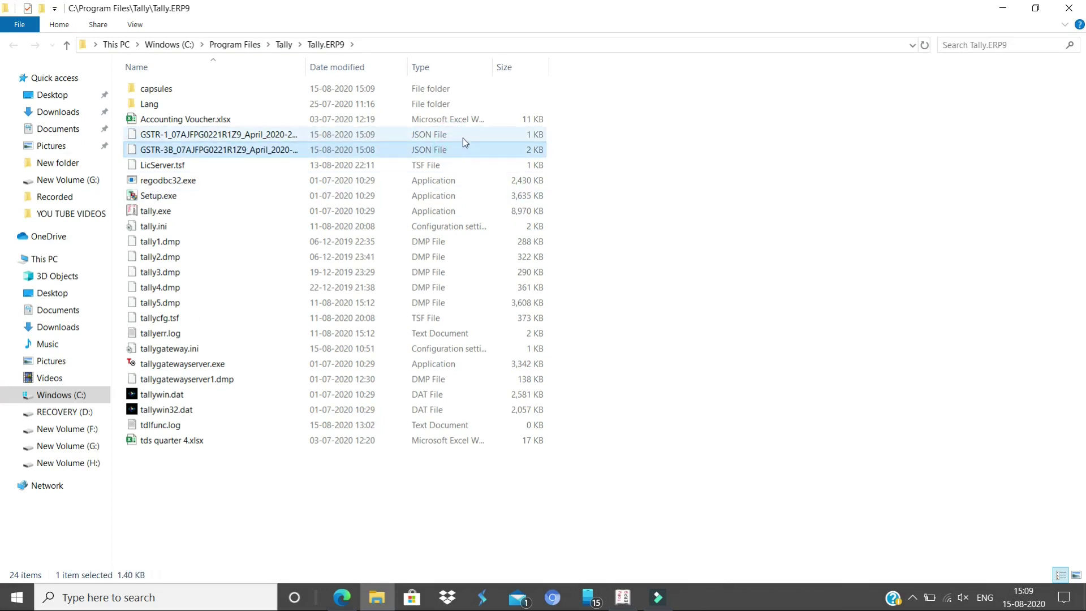
click(466, 135)
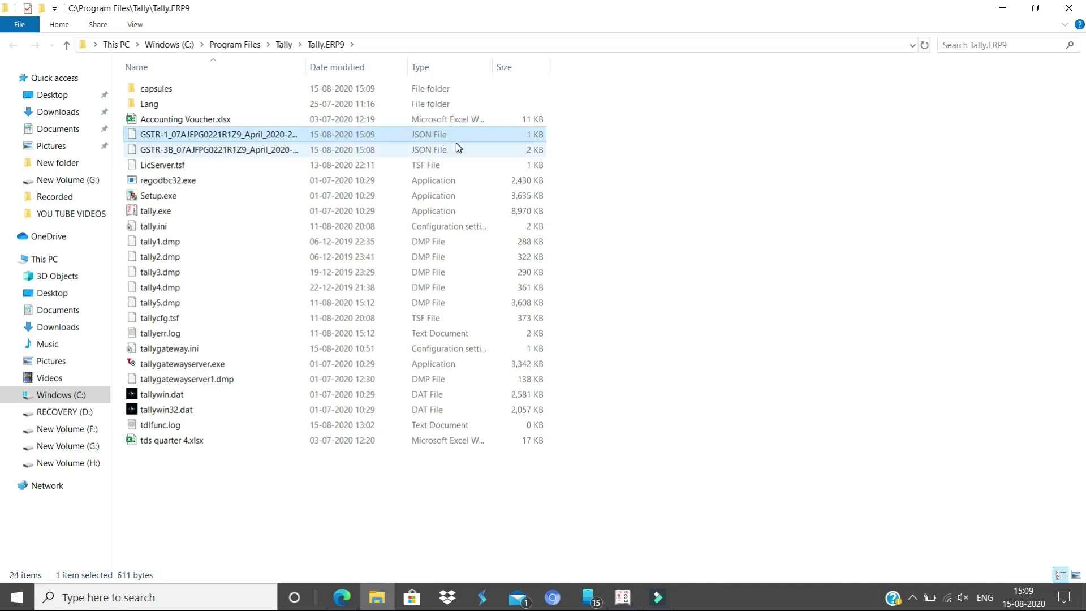
click(447, 148)
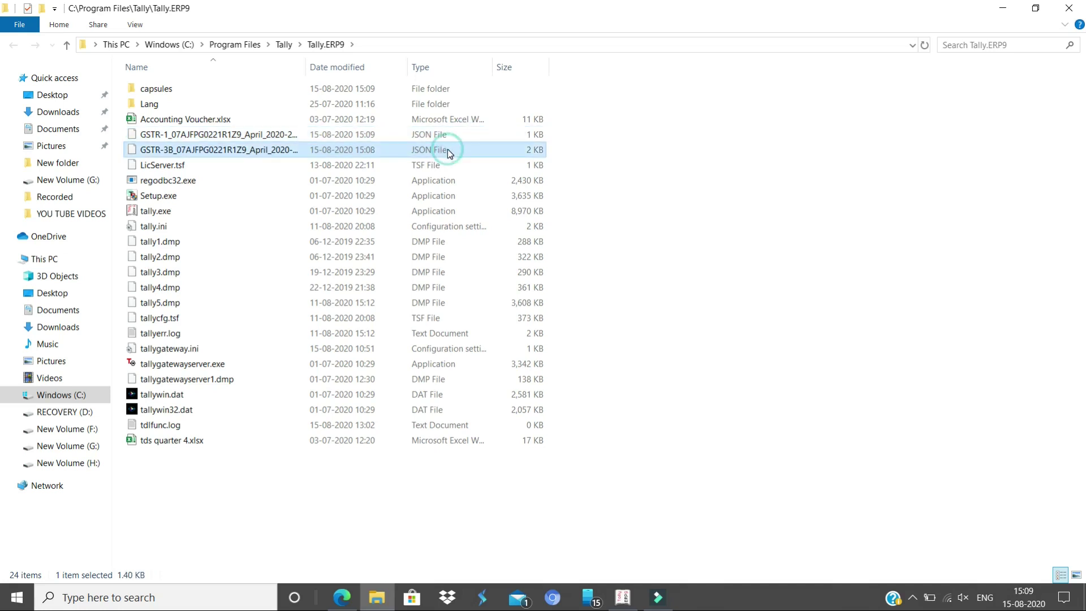
click(815, 151)
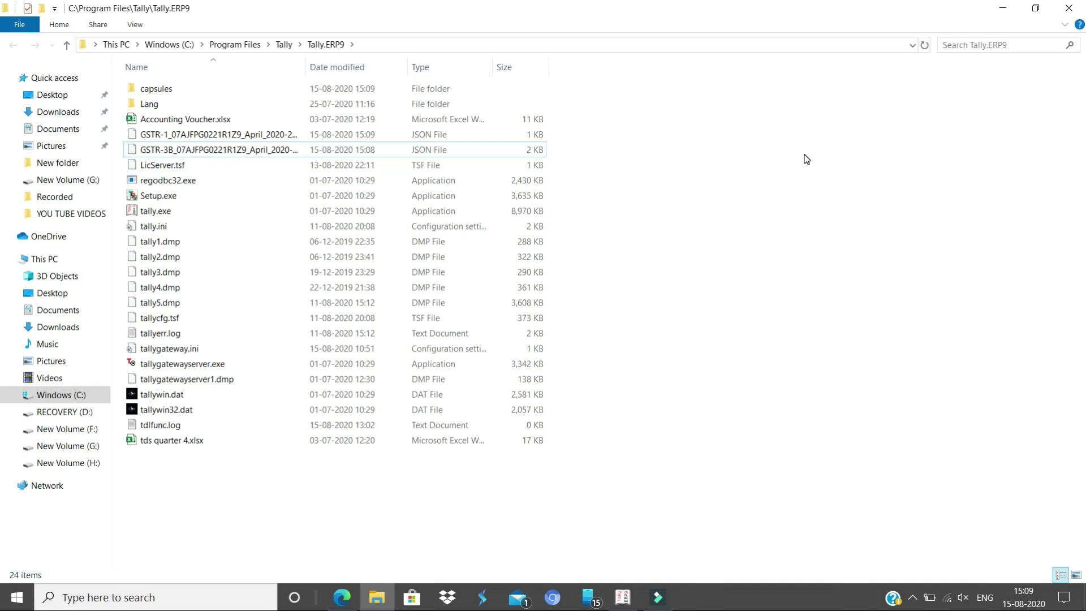
Return to Tally, closing the GSTR-1 report back to the Statutory Reports menu
key(alt+Tab)
click(715, 347)
key(Escape)
key(Escape)
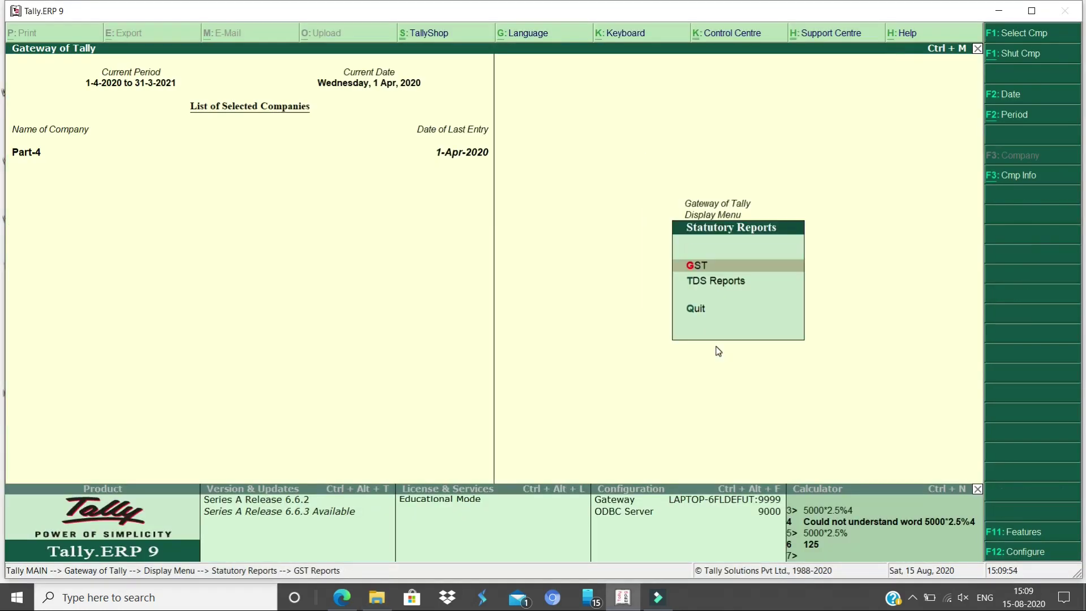
key(Escape)
key(Escape)
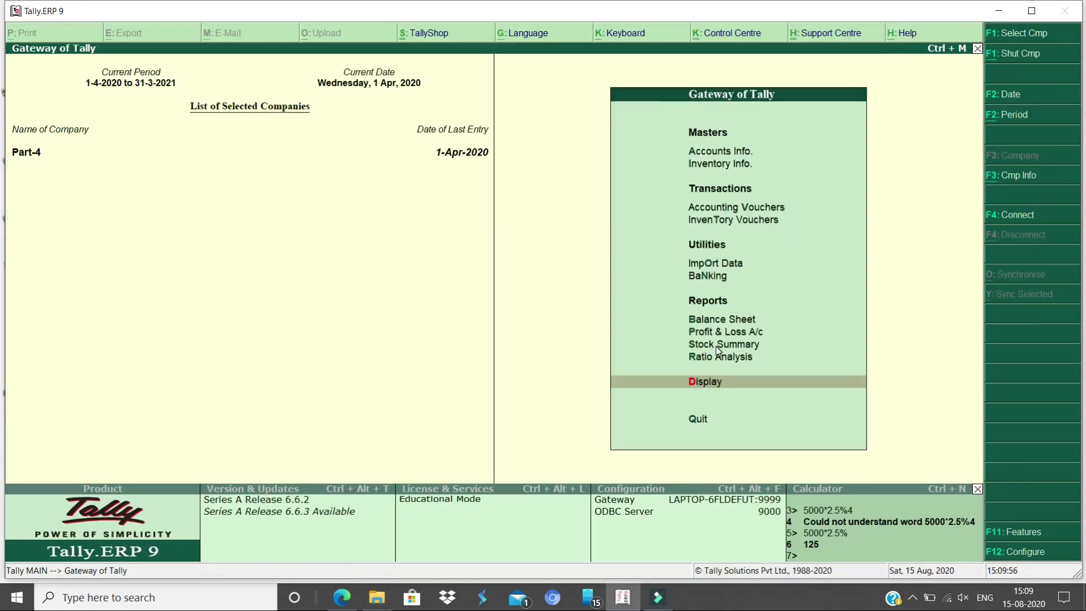